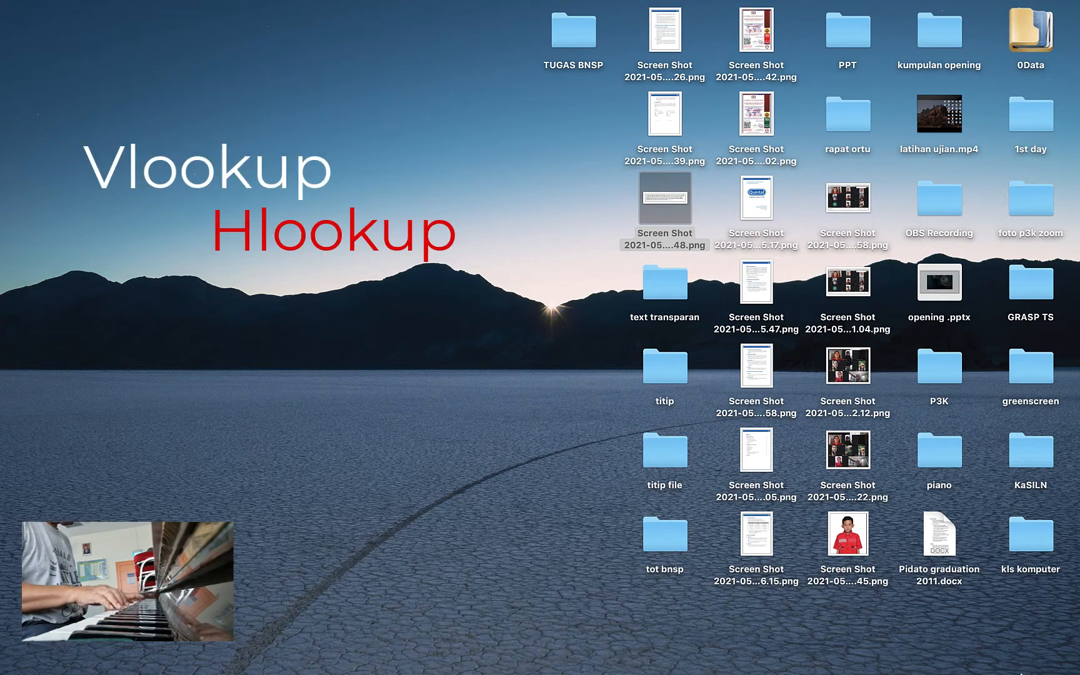
Switch to Excel with the latihan ujian. 1 workbook at the vlookup 1 sheet.
{"action": "mouse_move", "coordinate": [1019, 669]}
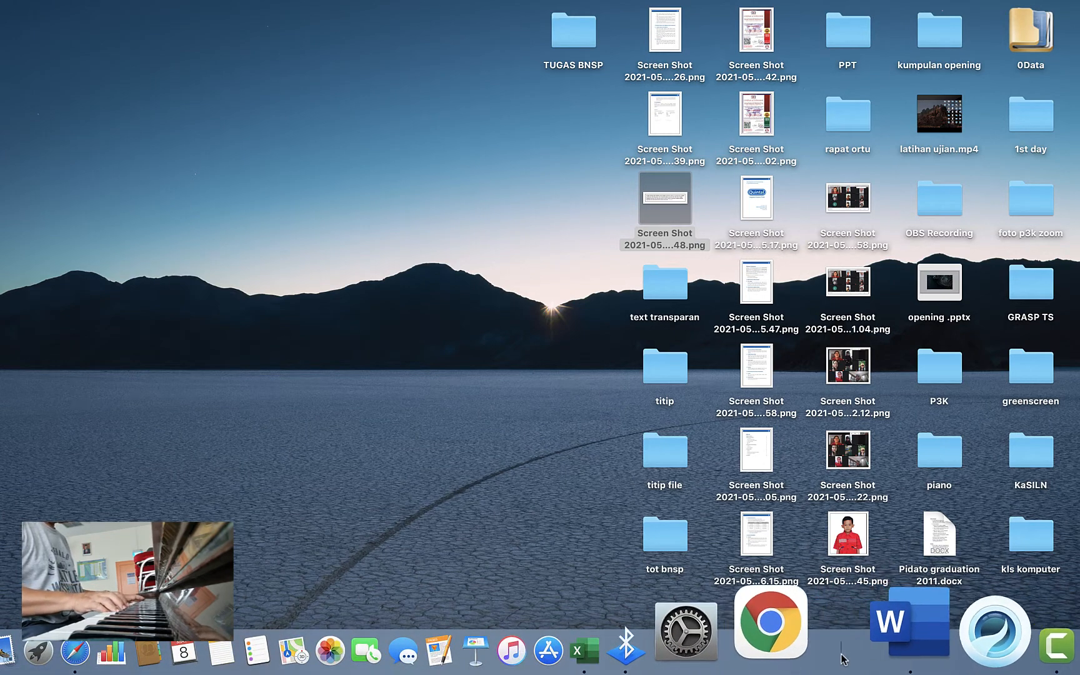
{"action": "left_click", "coordinate": [994, 650]}
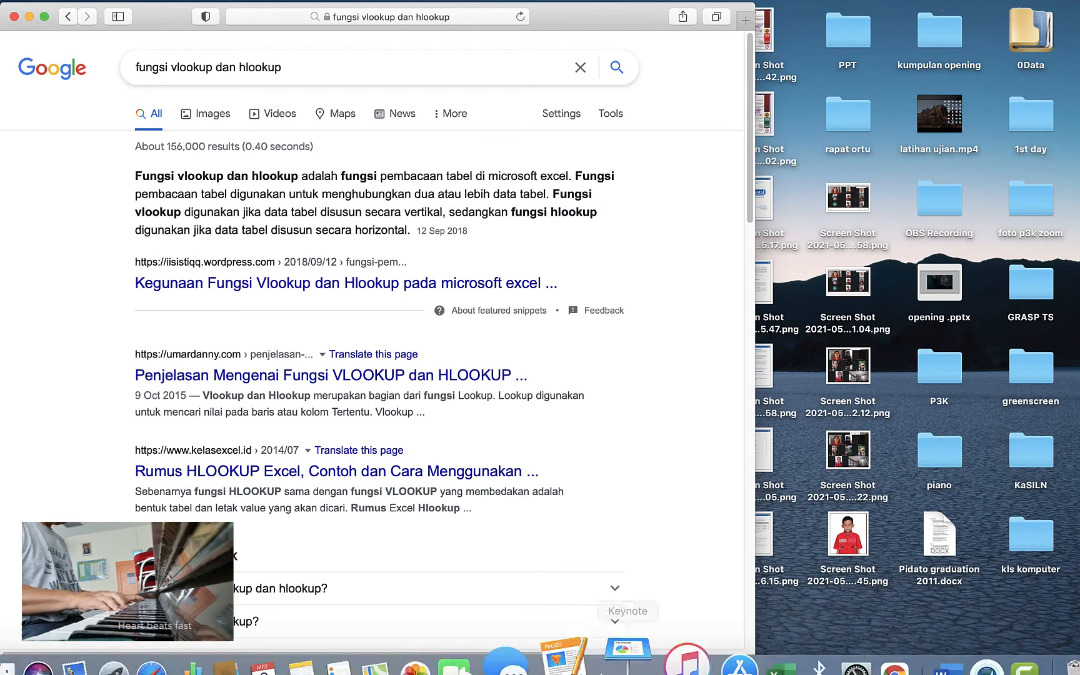
{"action": "left_click", "coordinate": [730, 653]}
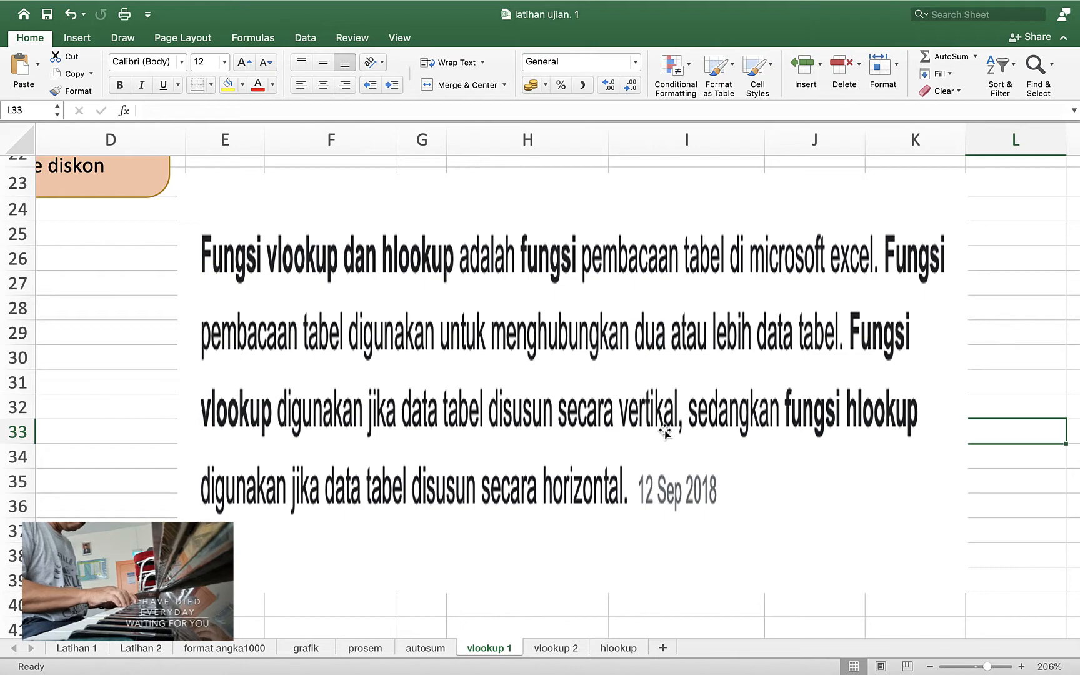
Review the VLOOKUP and HLOOKUP explanation, the book price list and the instruction callouts on the vlookup 1 sheet.
{"action": "left_click", "coordinate": [993, 239]}
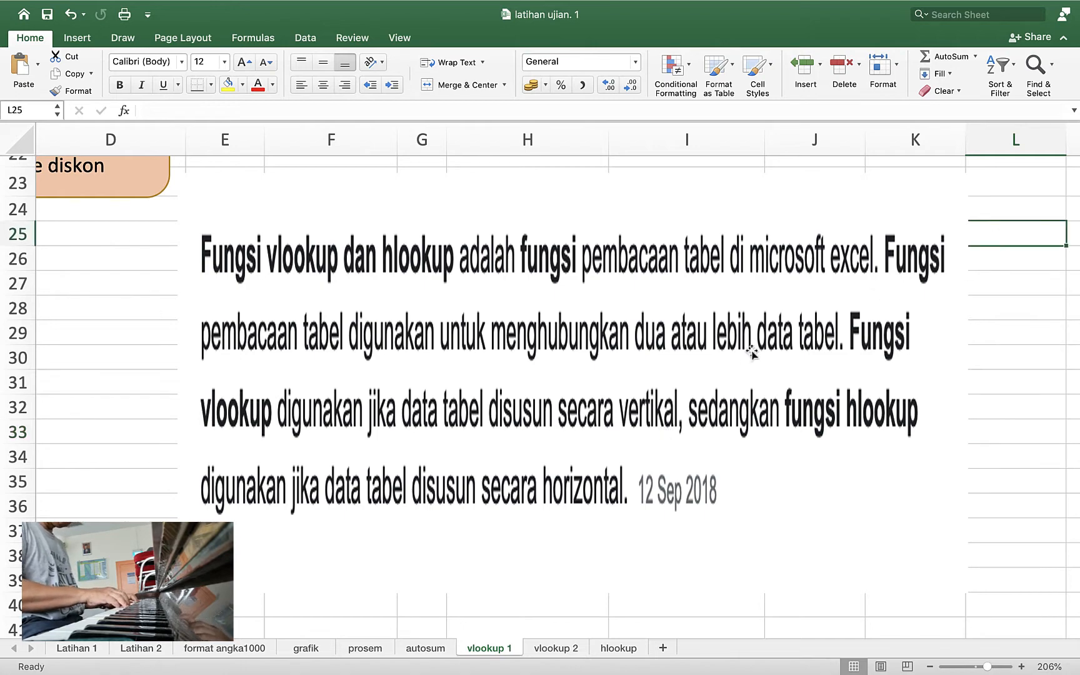
{"action": "scroll", "coordinate": [752, 354], "scroll_direction": "down", "scroll_amount": 1}
{"action": "scroll", "coordinate": [741, 374], "scroll_direction": "up", "scroll_amount": 10}
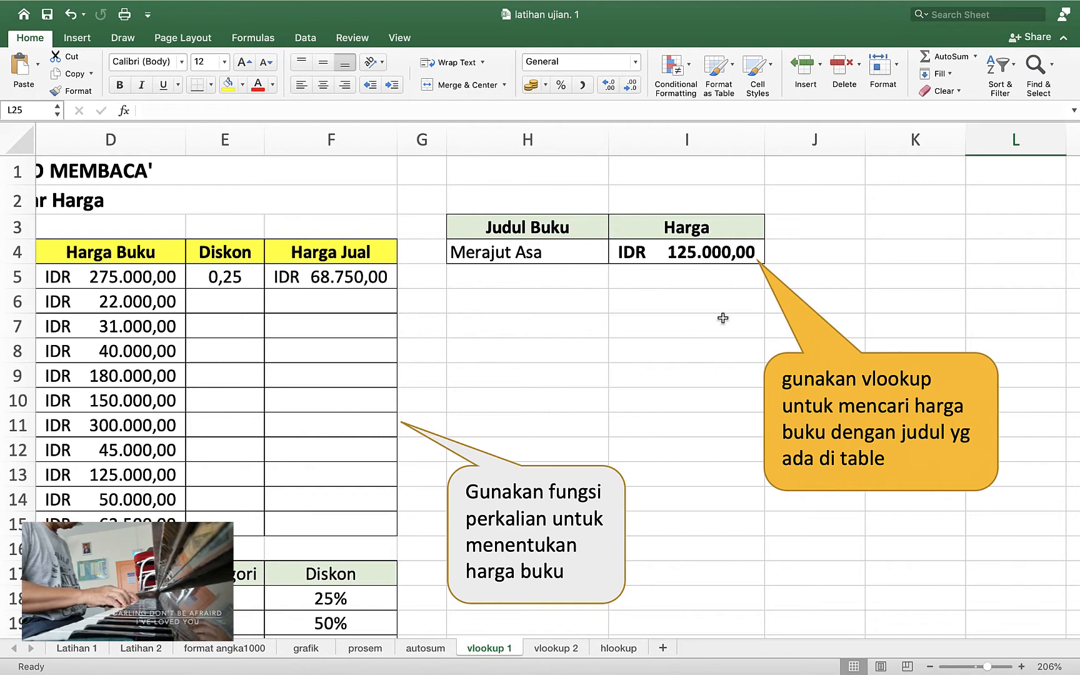
{"action": "left_click", "coordinate": [657, 332]}
{"action": "key", "text": "Left"}
{"action": "key", "text": "Left"}
{"action": "key", "text": "Left"}
{"action": "key", "text": "Left"}
{"action": "key", "text": "Left"}
{"action": "key", "text": "Left"}
{"action": "key", "text": "Left"}
{"action": "key", "text": "Left"}
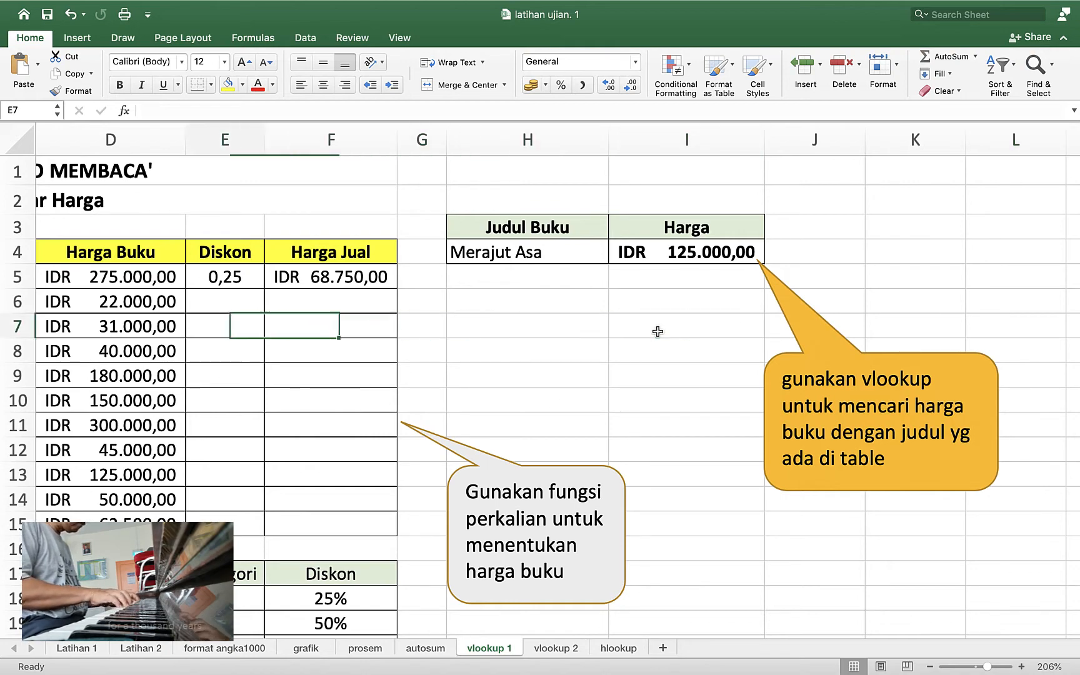
{"action": "scroll", "coordinate": [633, 356], "scroll_direction": "down", "scroll_amount": 3}
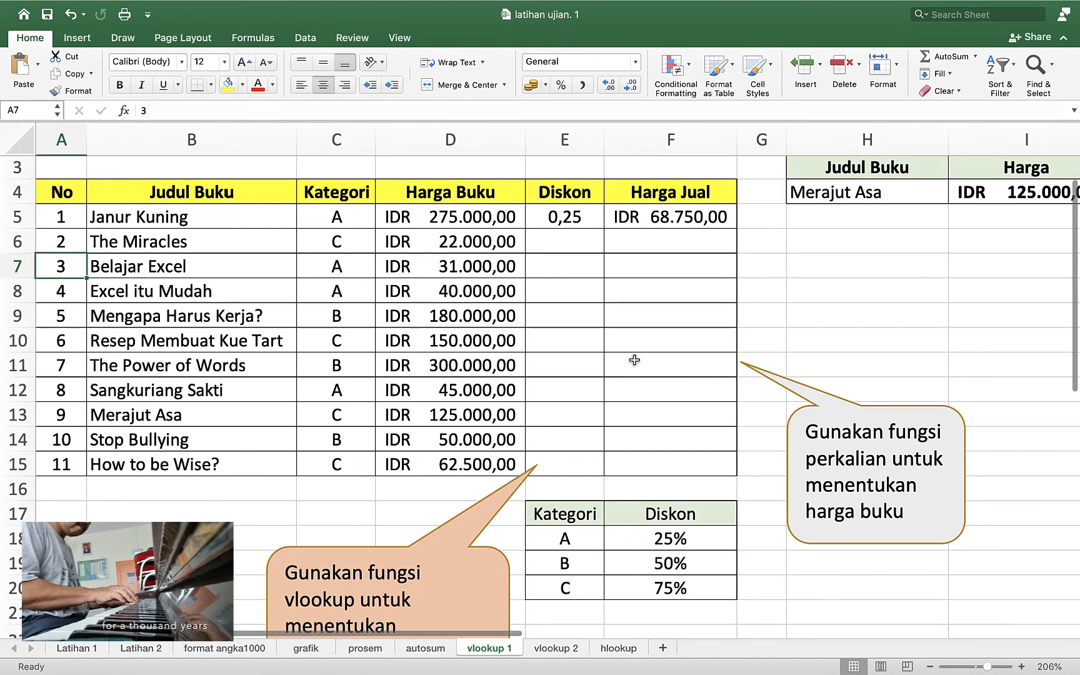
{"action": "scroll", "coordinate": [635, 360], "scroll_direction": "up", "scroll_amount": 3}
{"action": "scroll", "coordinate": [633, 358], "scroll_direction": "down", "scroll_amount": 5}
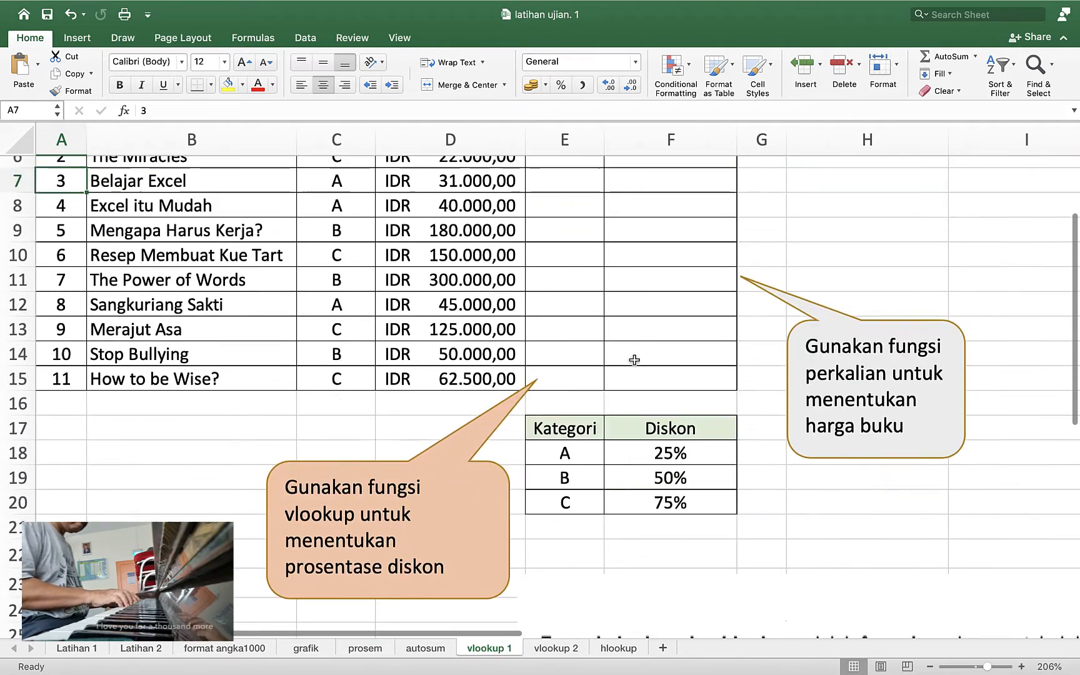
{"action": "scroll", "coordinate": [604, 314], "scroll_direction": "up", "scroll_amount": 5}
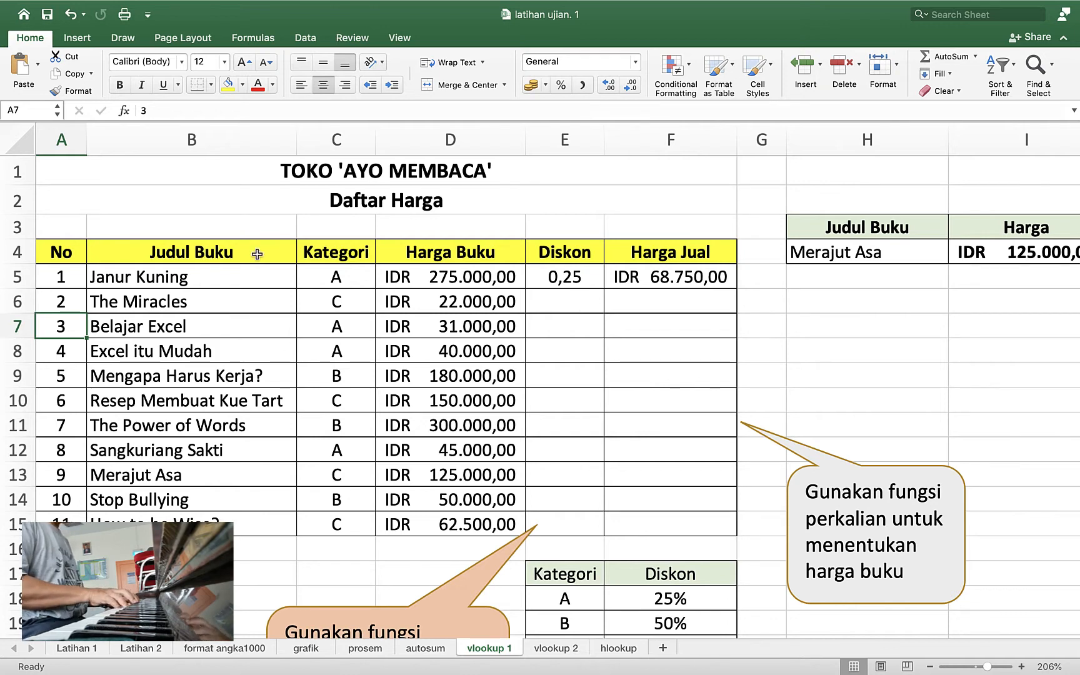
Examine the title, category and price of the first book, and the discount for each category in the Kategori–Diskon table.
{"action": "left_click", "coordinate": [124, 279]}
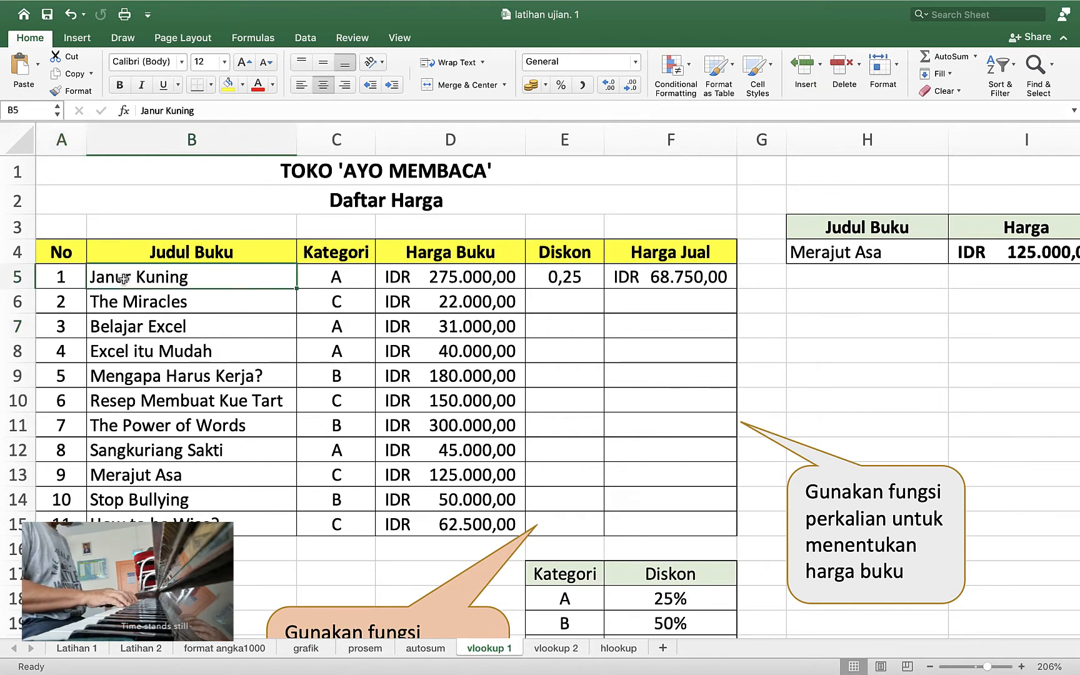
{"action": "left_click", "coordinate": [337, 279]}
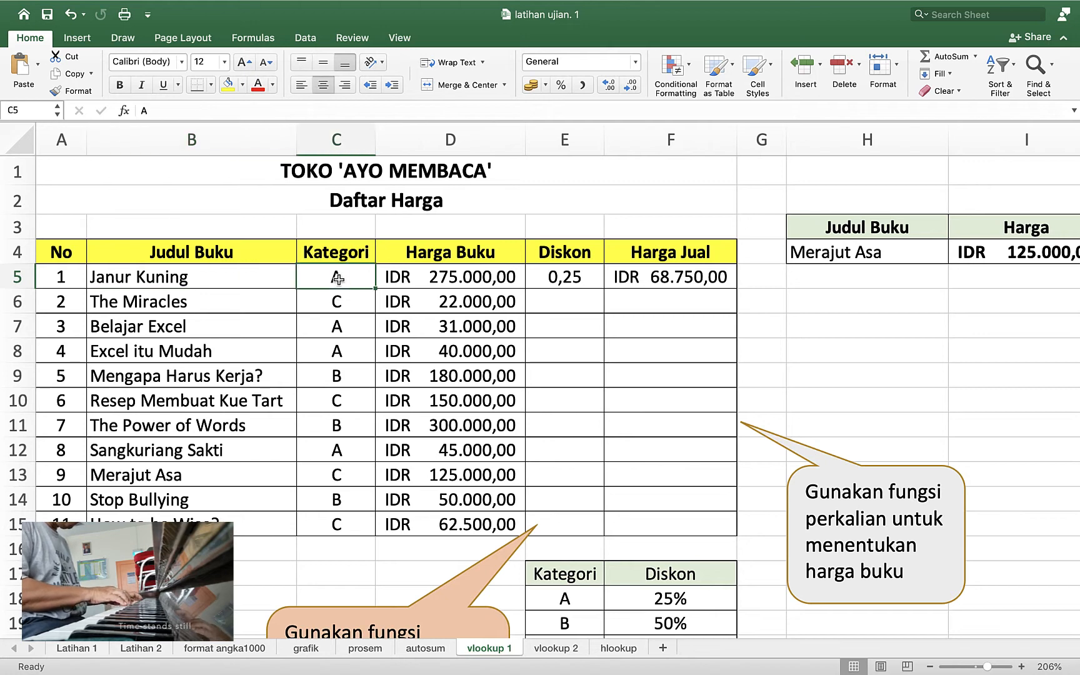
{"action": "left_click", "coordinate": [414, 283]}
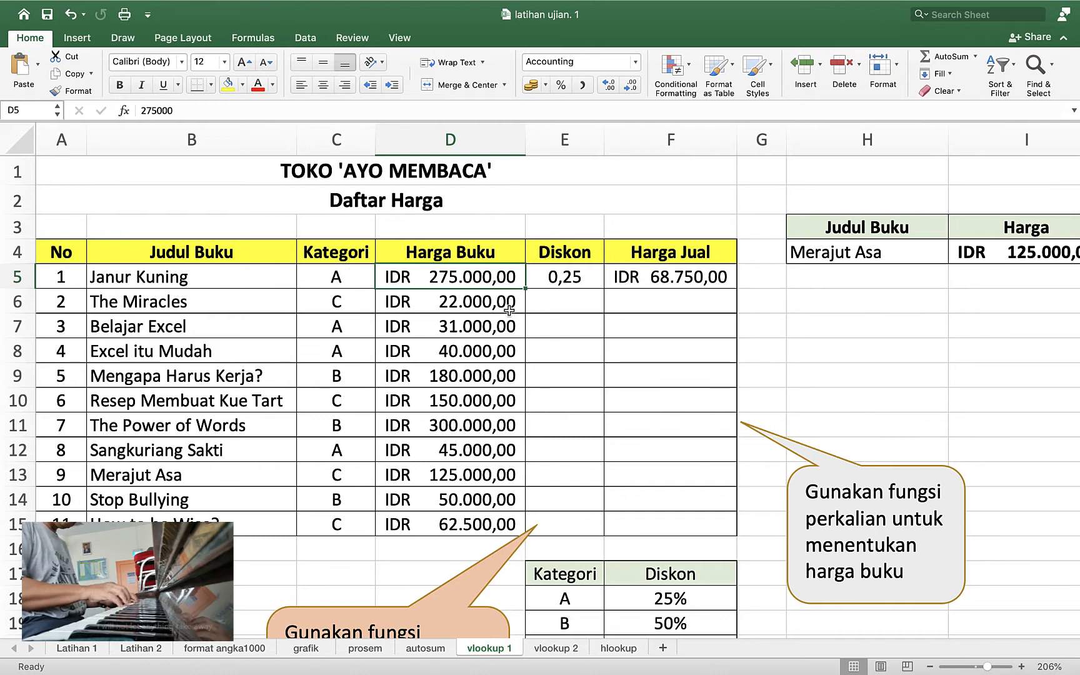
{"action": "scroll", "coordinate": [634, 563], "scroll_direction": "down", "scroll_amount": 3}
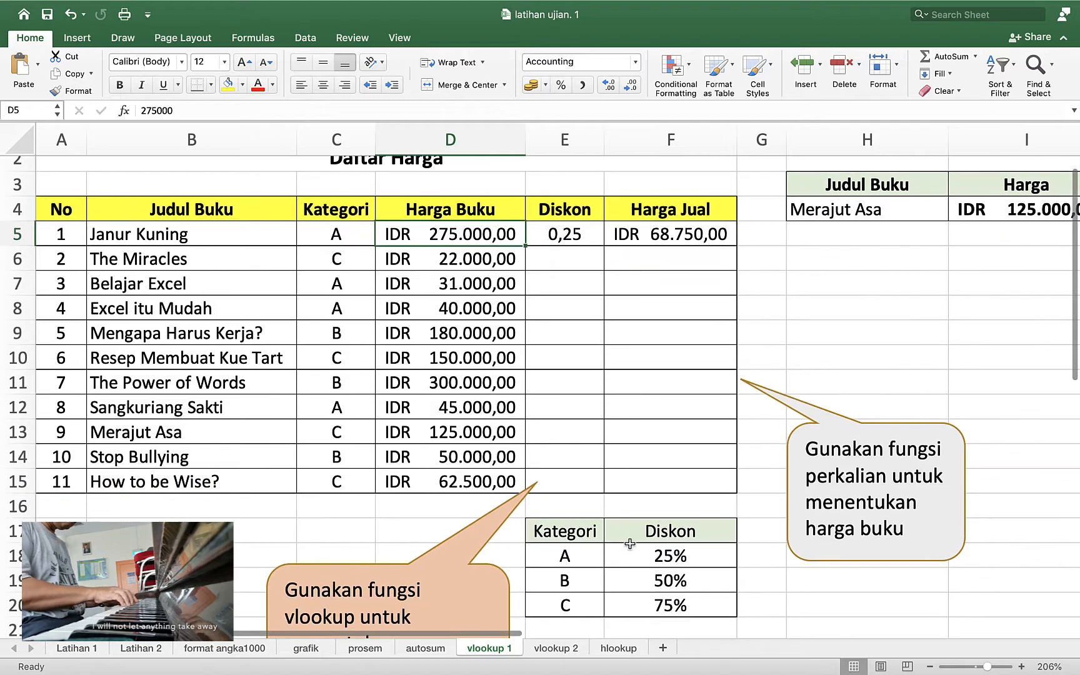
{"action": "scroll", "coordinate": [627, 548], "scroll_direction": "up", "scroll_amount": 1}
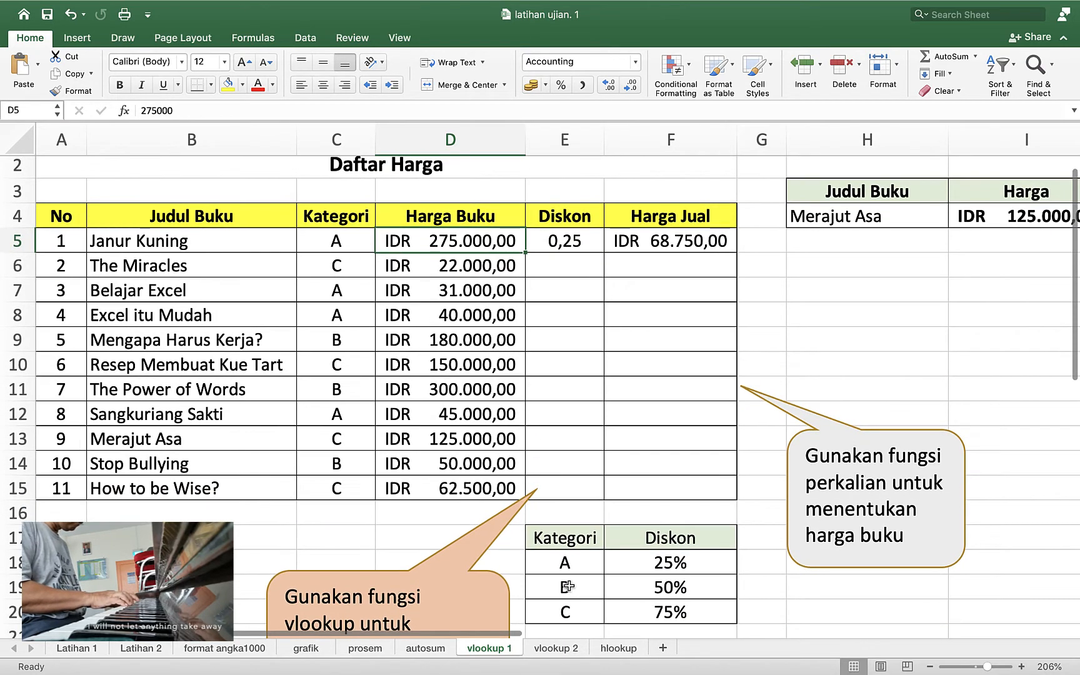
{"action": "left_click", "coordinate": [575, 563]}
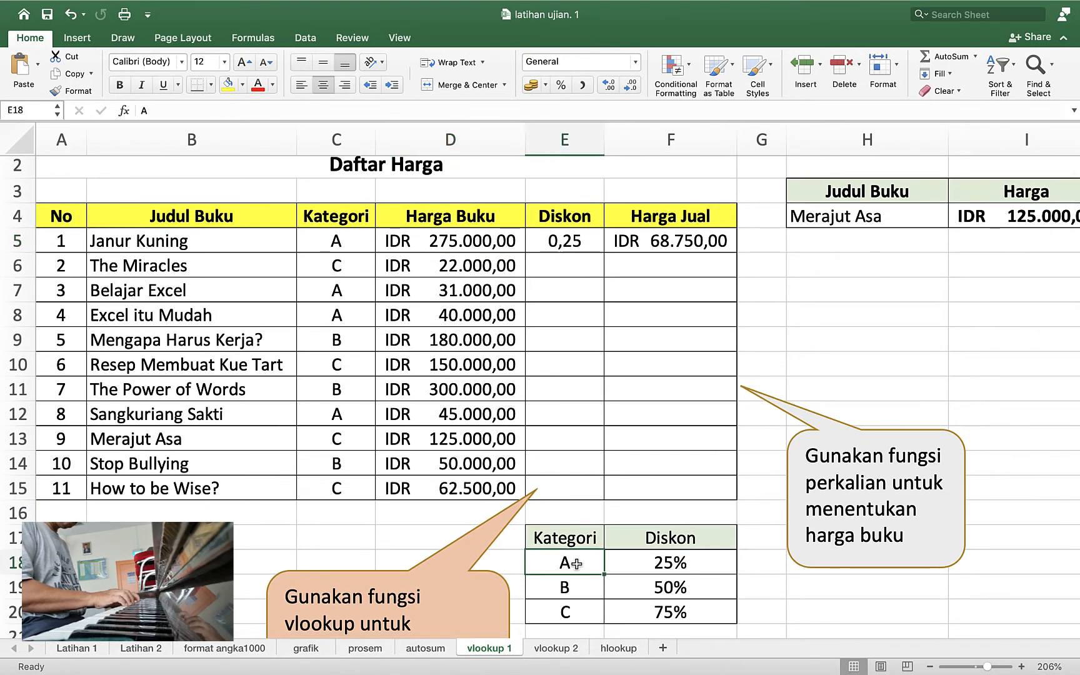
{"action": "left_click", "coordinate": [682, 565]}
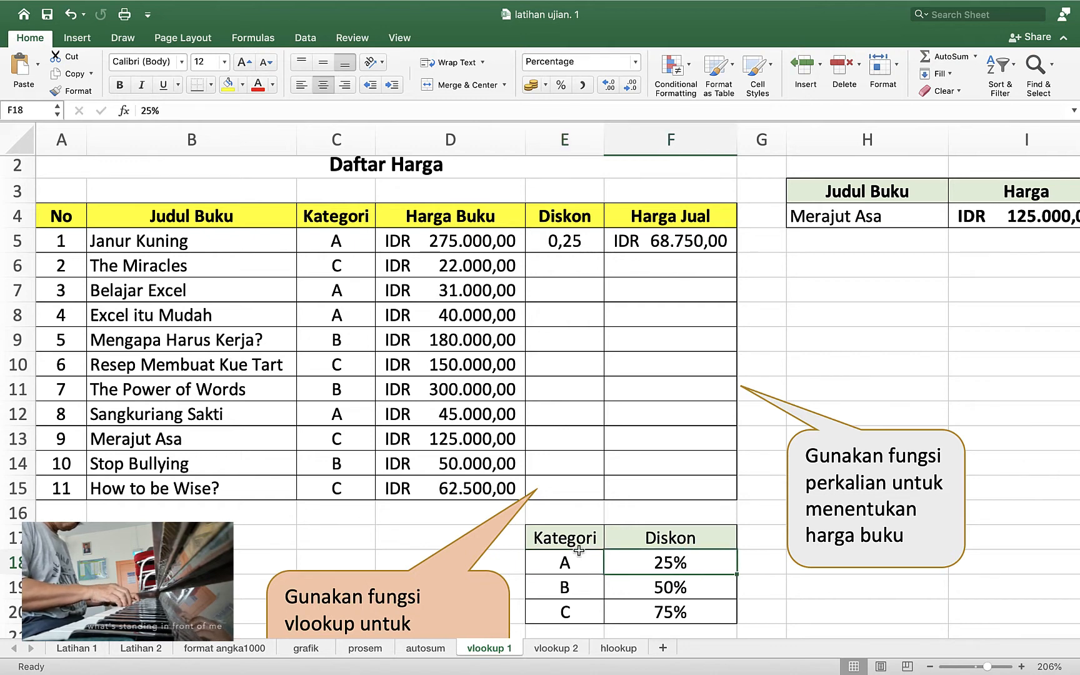
{"action": "left_click", "coordinate": [673, 591]}
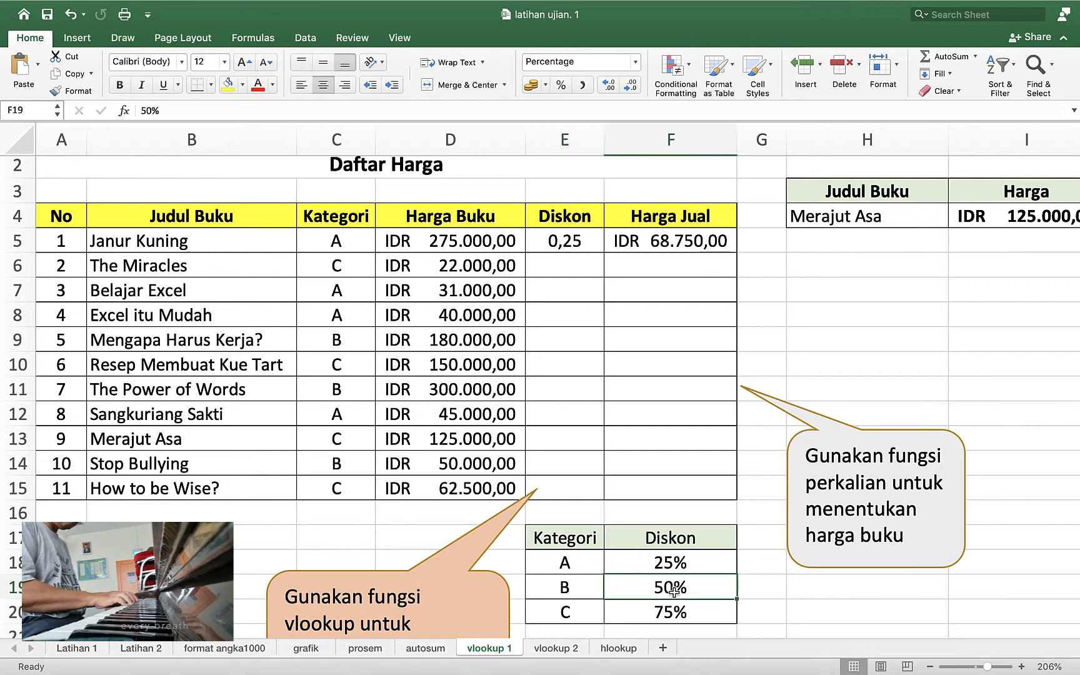
{"action": "left_click", "coordinate": [568, 611]}
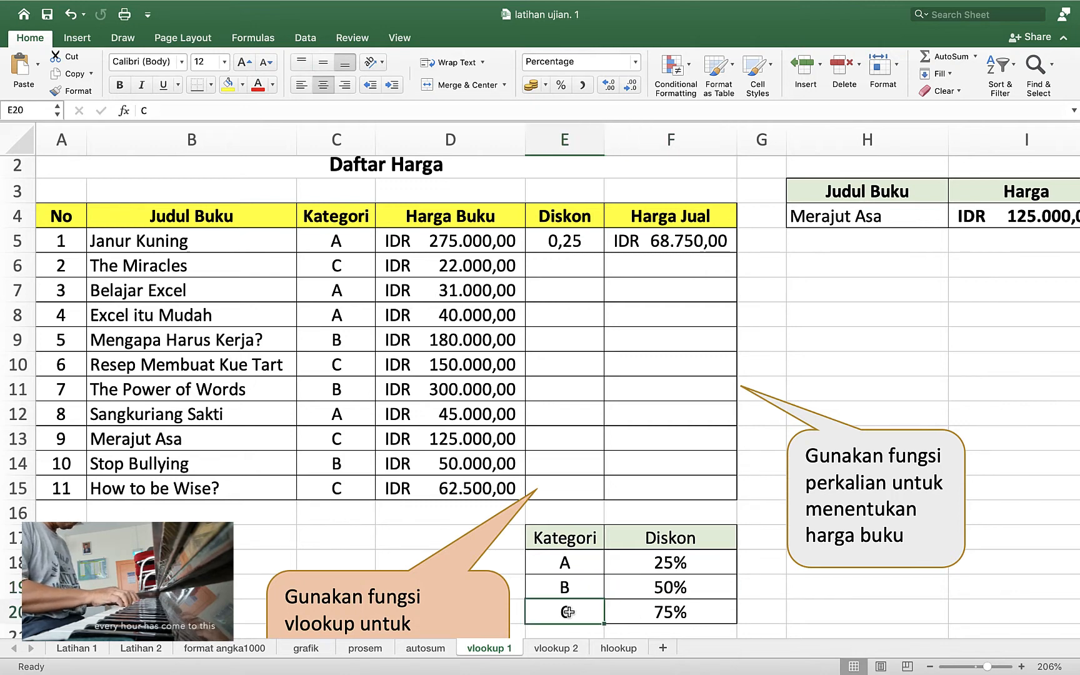
{"action": "left_click", "coordinate": [674, 612]}
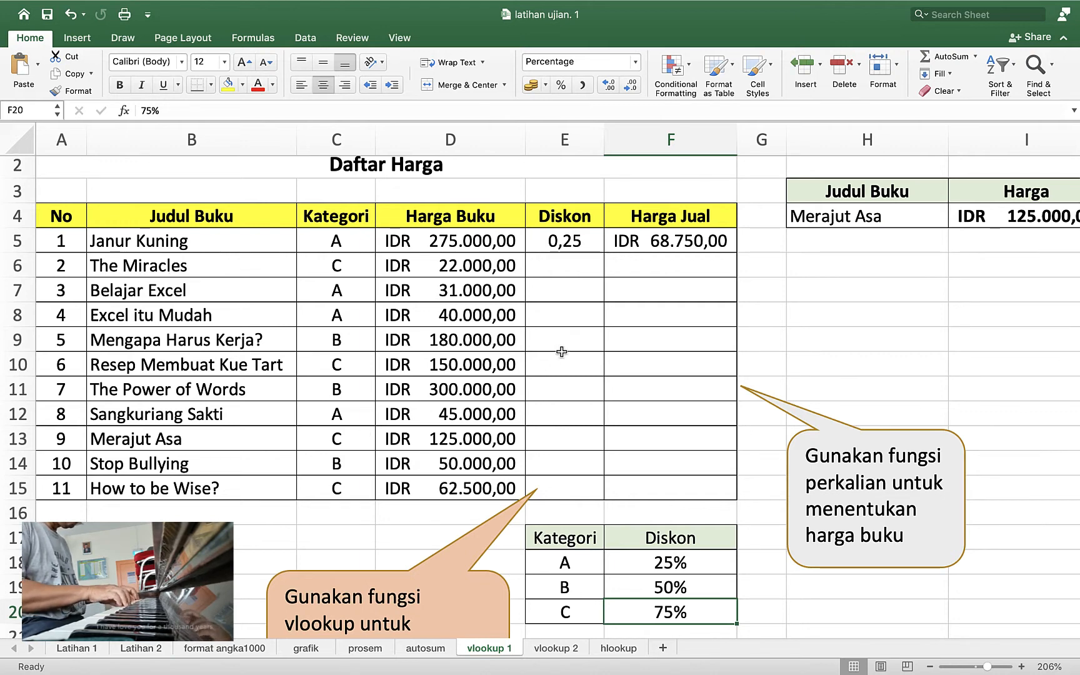
Examine the discount formula in E5 and how the book categories in column C relate to the Kategori–Diskon table.
{"action": "left_click", "coordinate": [565, 240]}
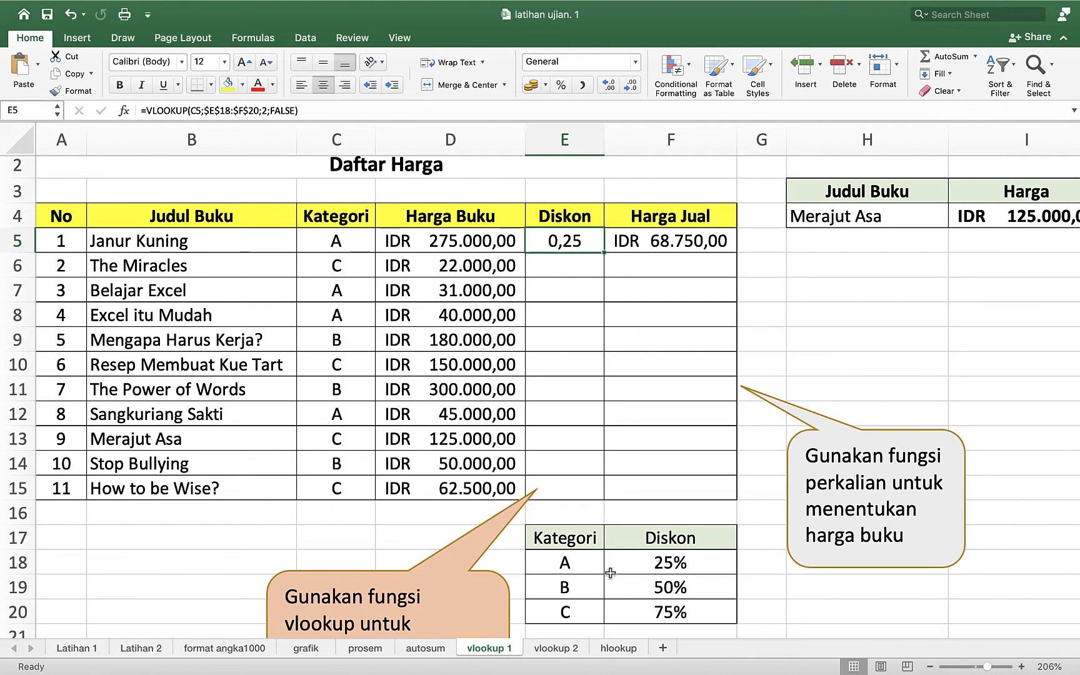
{"action": "left_click", "coordinate": [346, 246]}
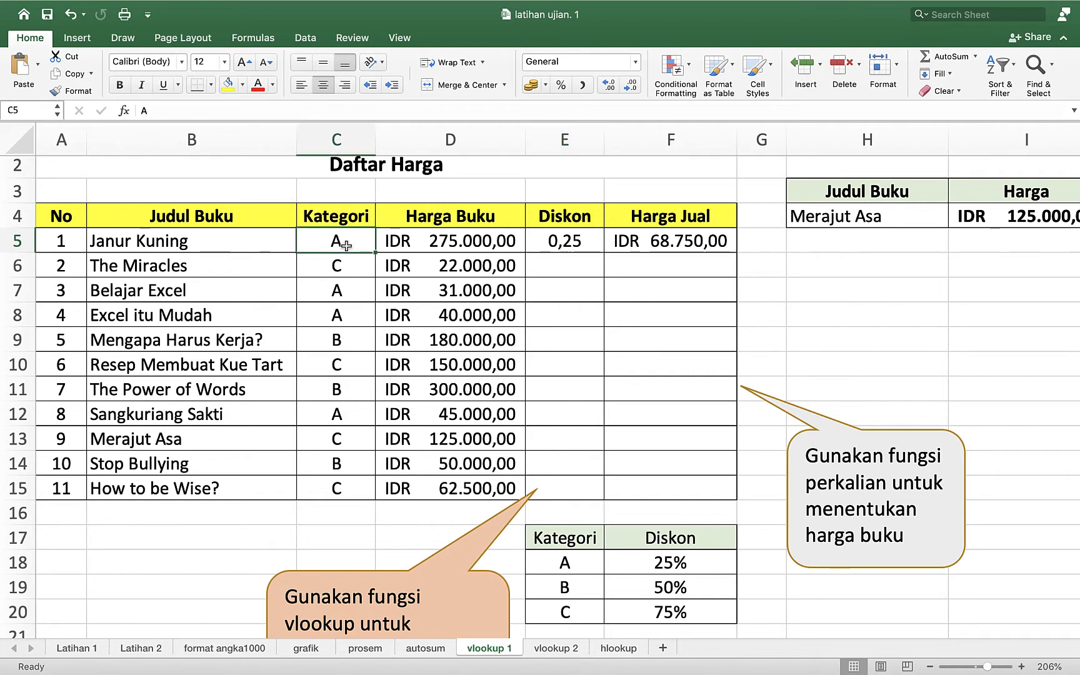
{"action": "left_click", "coordinate": [685, 567]}
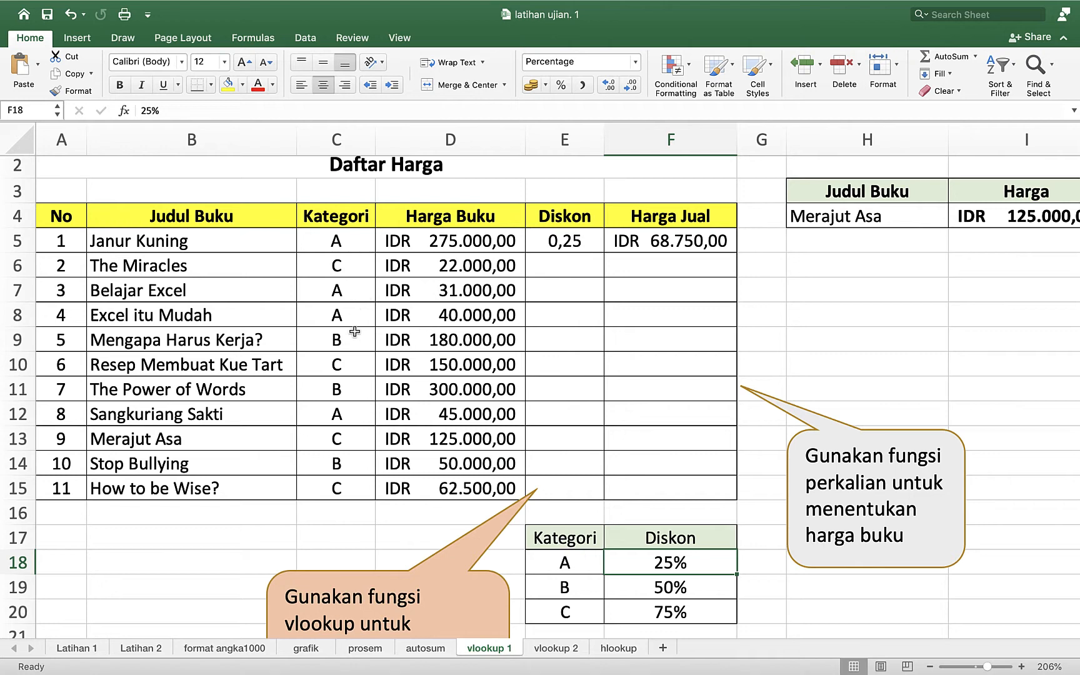
{"action": "left_click", "coordinate": [338, 271]}
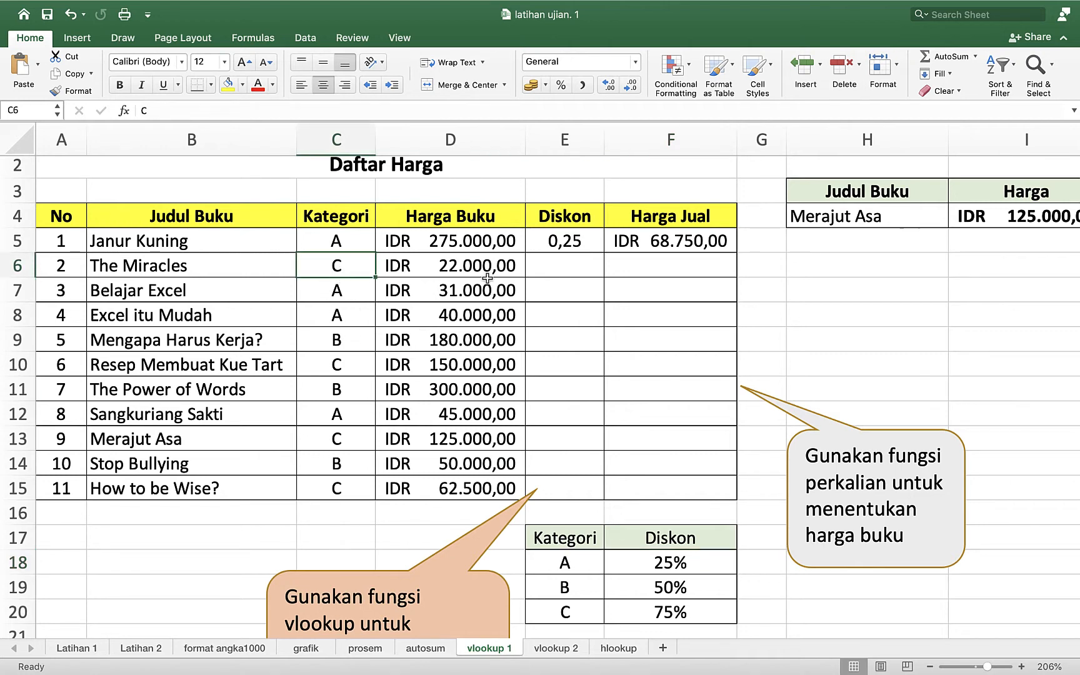
{"action": "left_click", "coordinate": [532, 267]}
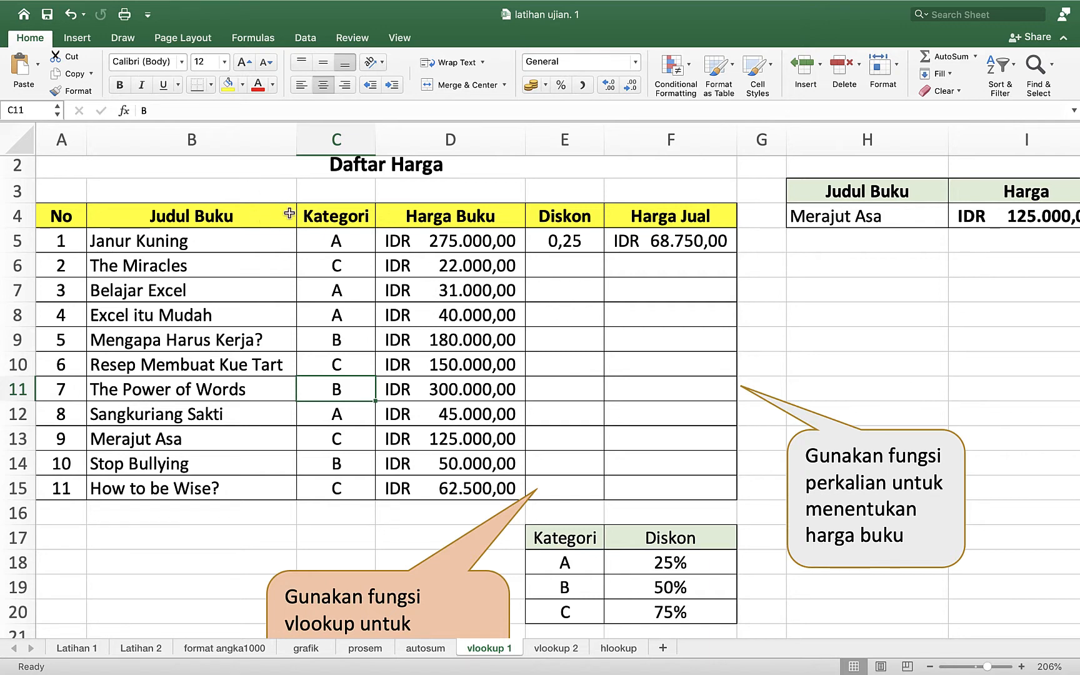
{"action": "left_click", "coordinate": [546, 241]}
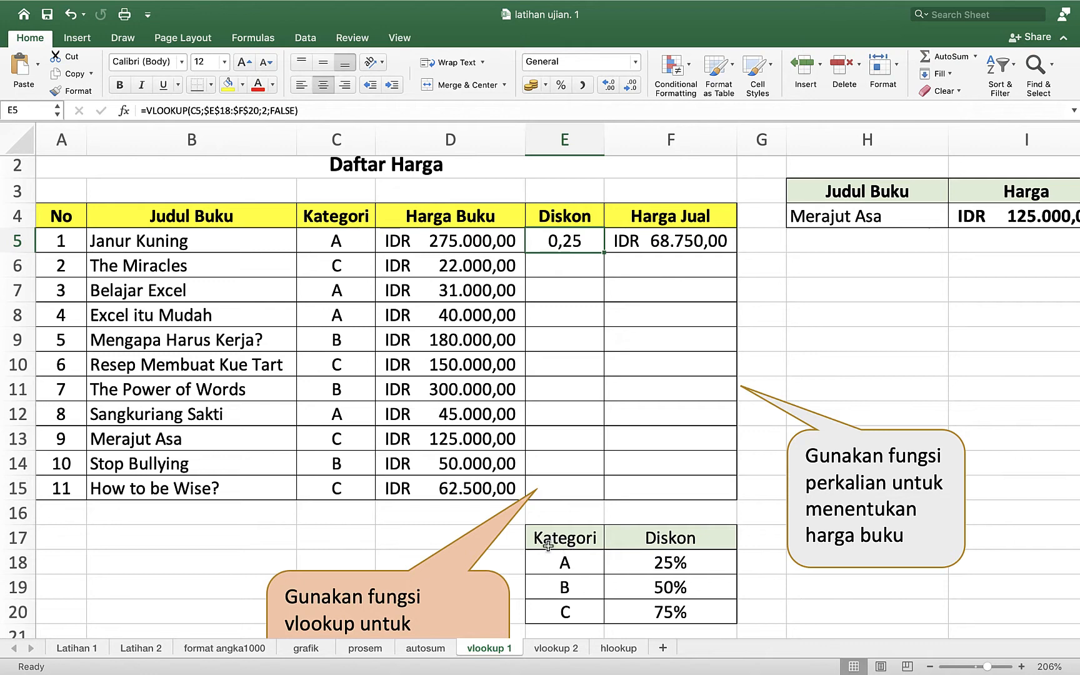
{"action": "left_click_drag", "start_coordinate": [548, 546], "coordinate": [647, 605]}
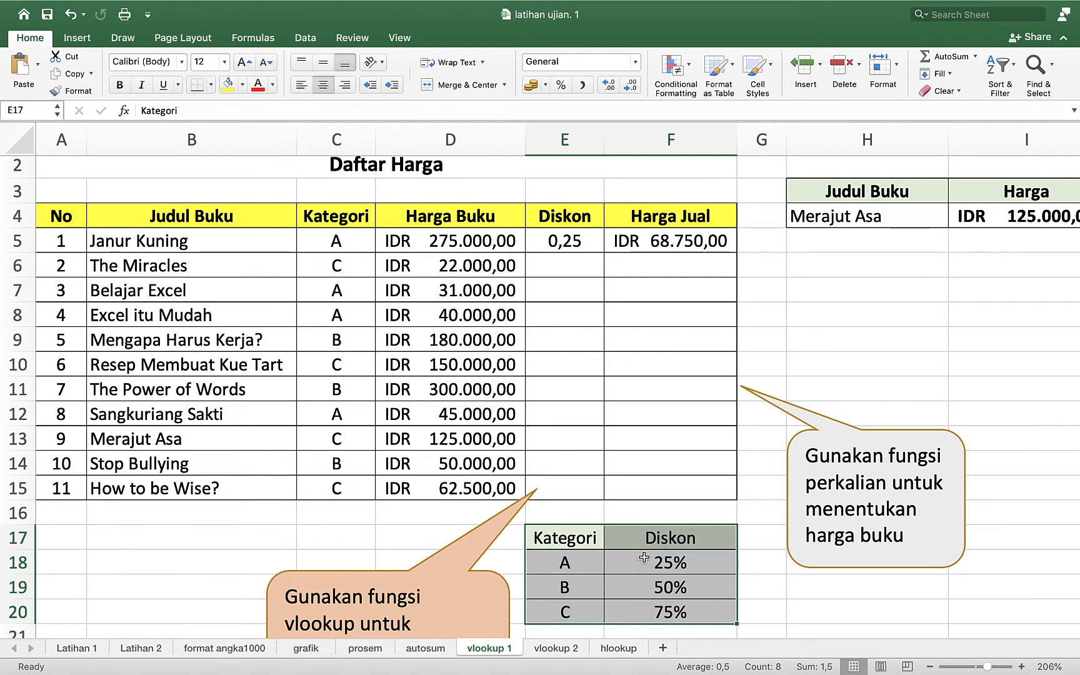
{"action": "left_click", "coordinate": [590, 239]}
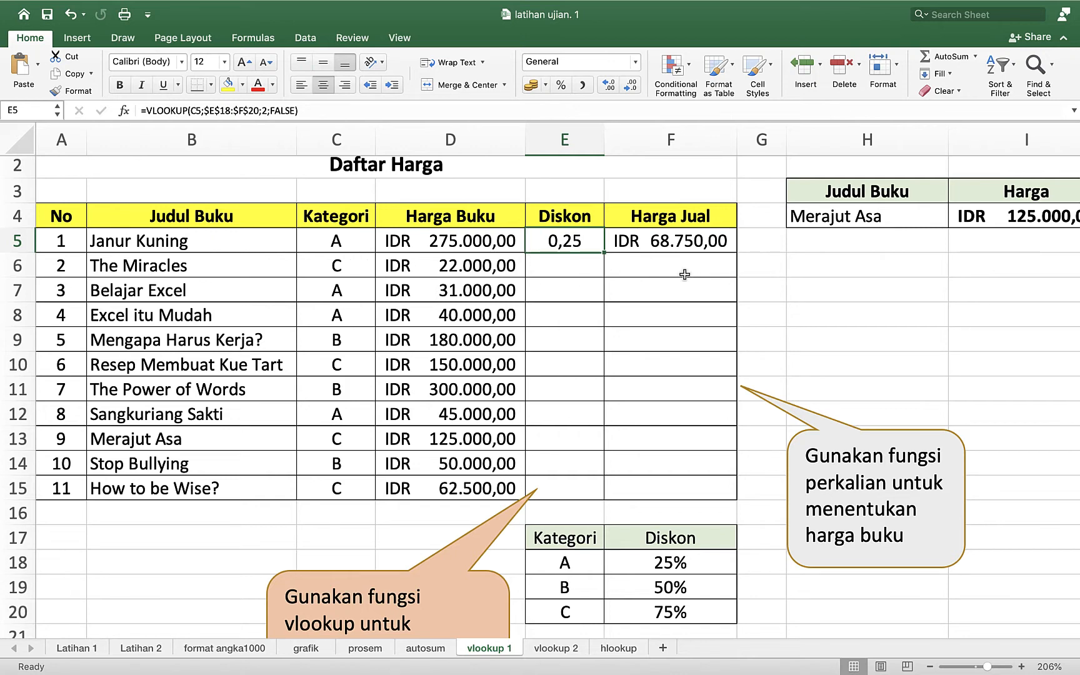
Begin a VLOOKUP formula in E6 with C6 as the lookup value and E18:F20 as the table array.
{"action": "left_click", "coordinate": [564, 267]}
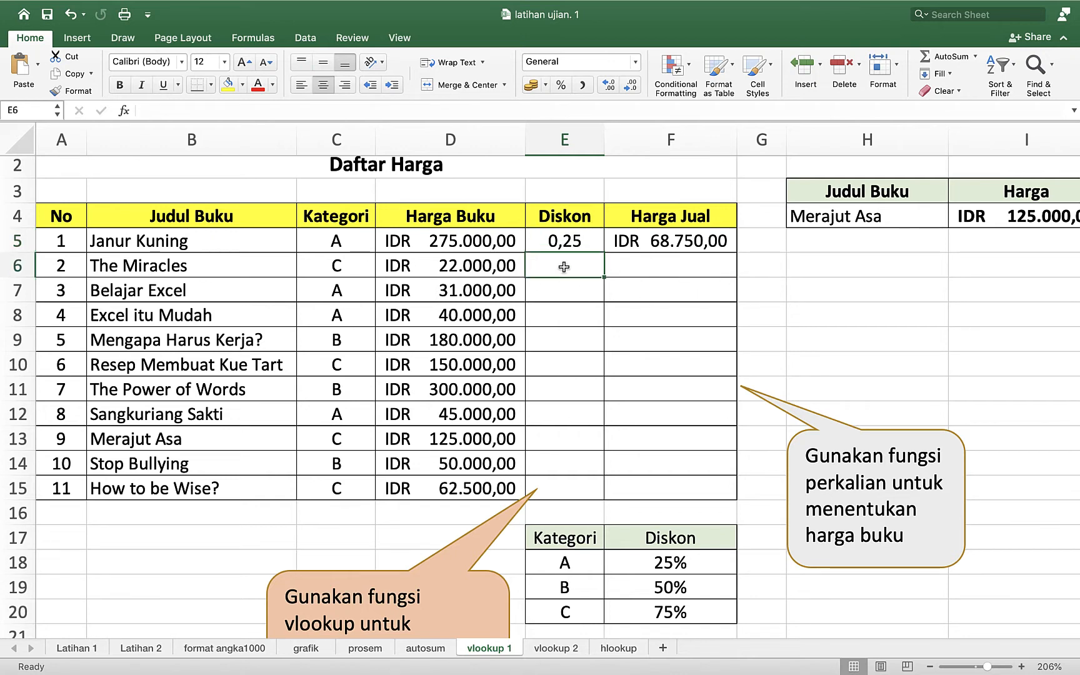
{"action": "type", "text": "="}
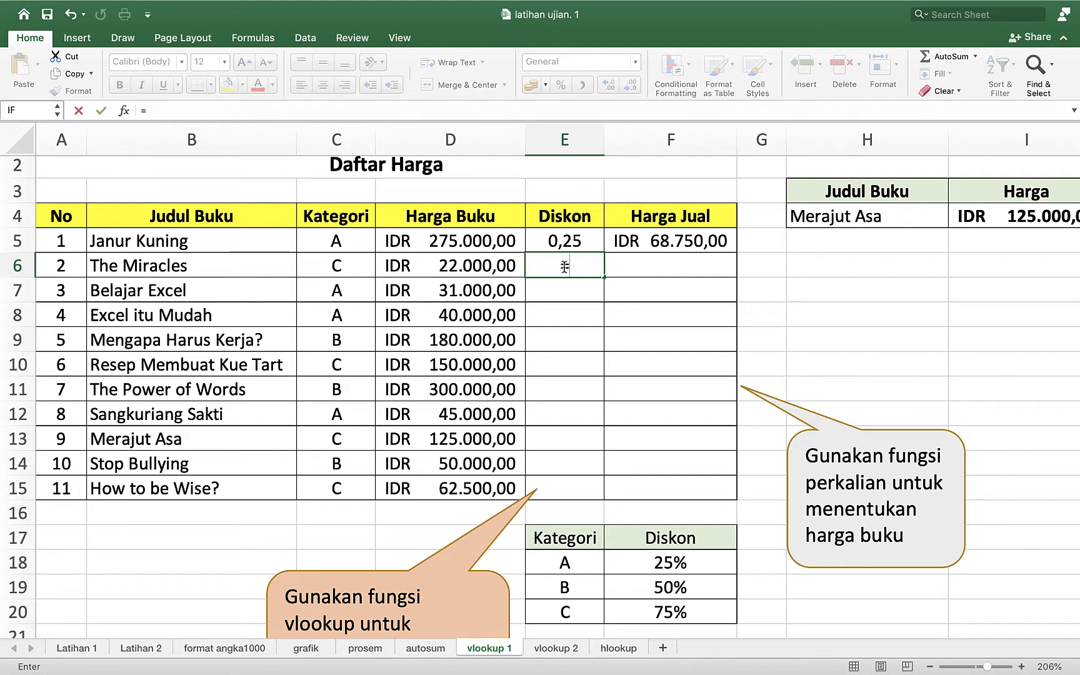
{"action": "type", "text": "vloo"}
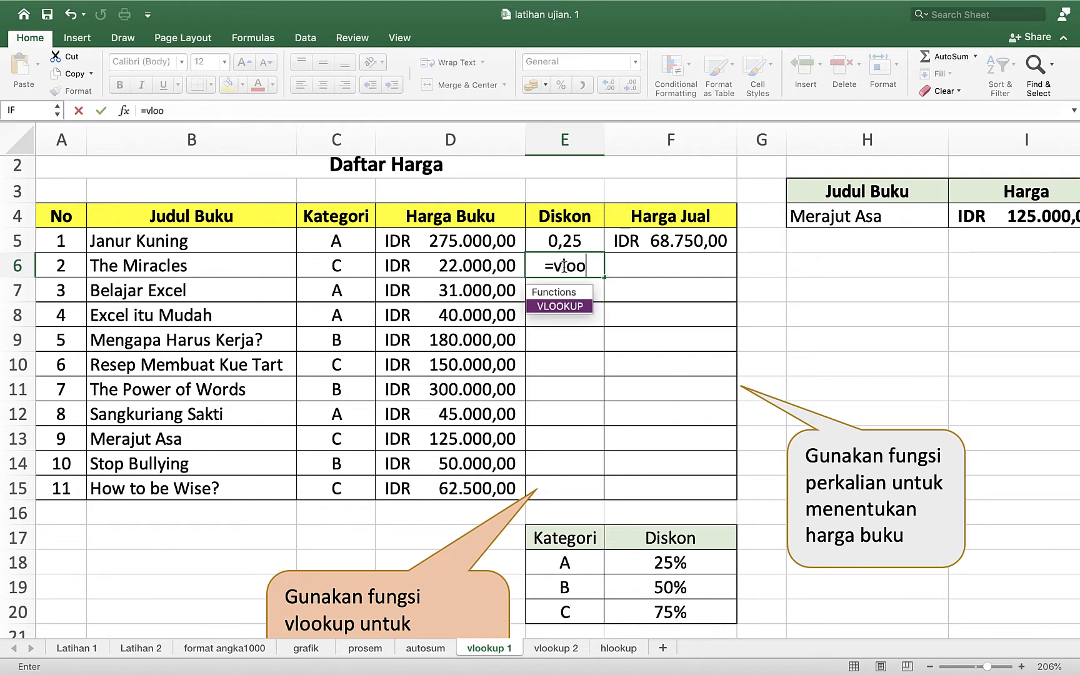
{"action": "type", "text": "kup"}
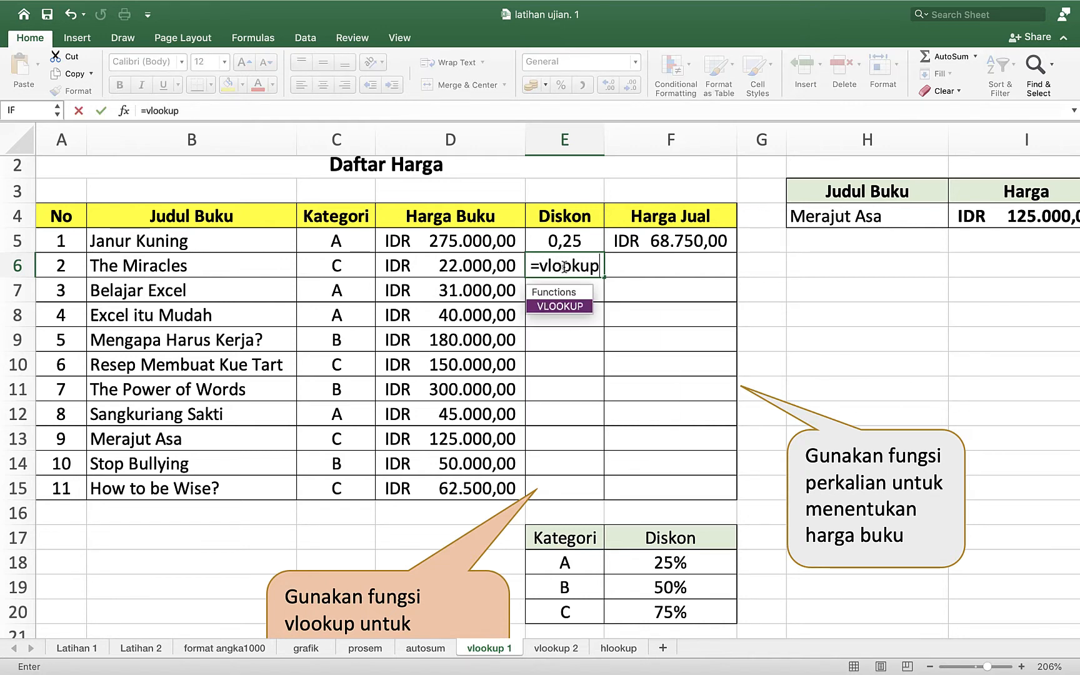
{"action": "double_click", "coordinate": [560, 306]}
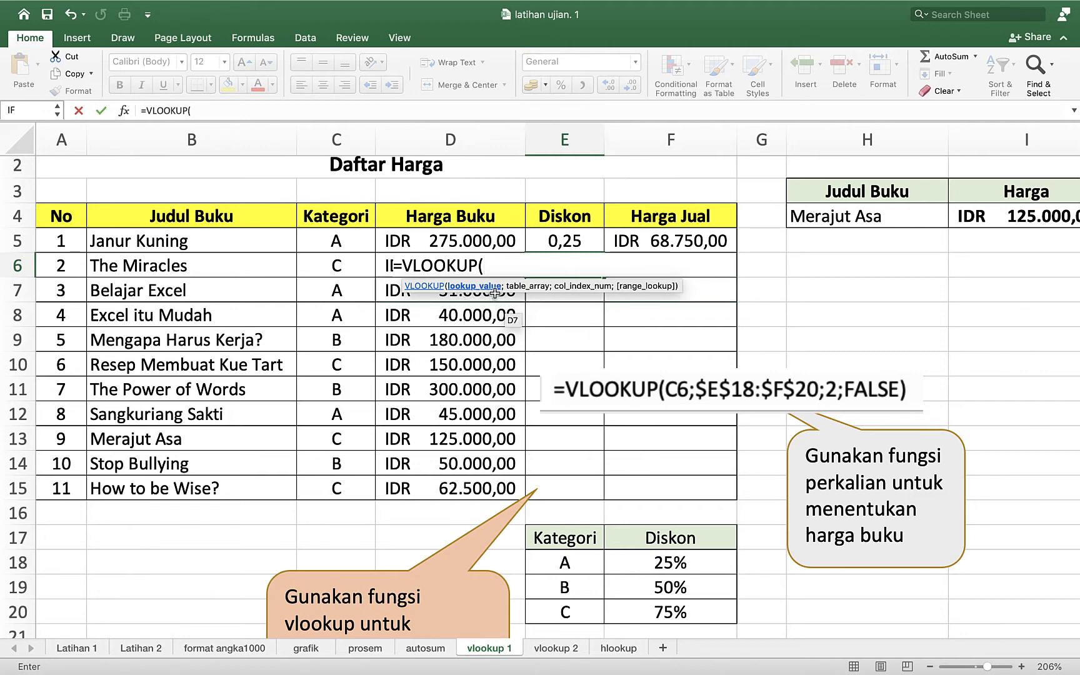
{"action": "left_click", "coordinate": [339, 269]}
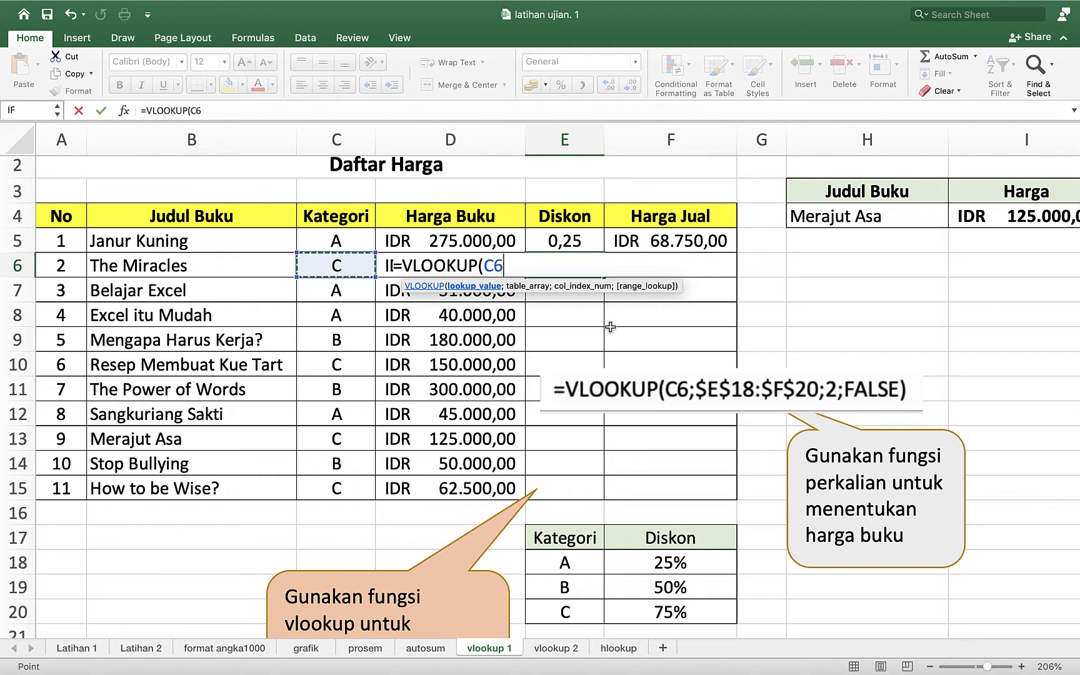
{"action": "type", "text": ";"}
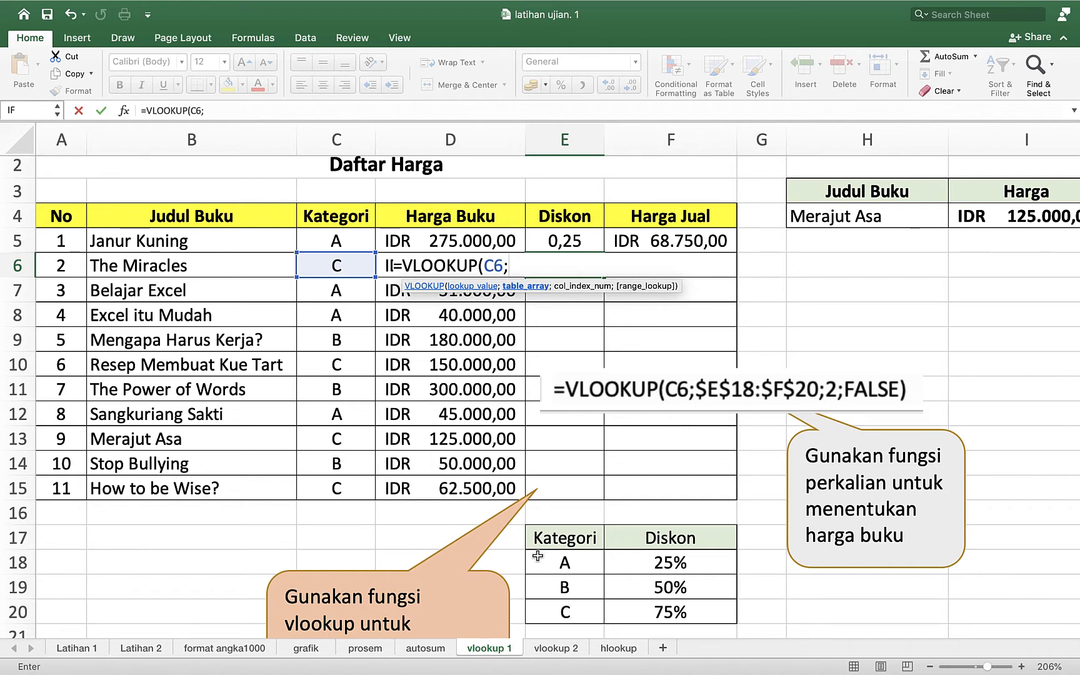
{"action": "left_click_drag", "start_coordinate": [538, 556], "coordinate": [677, 604]}
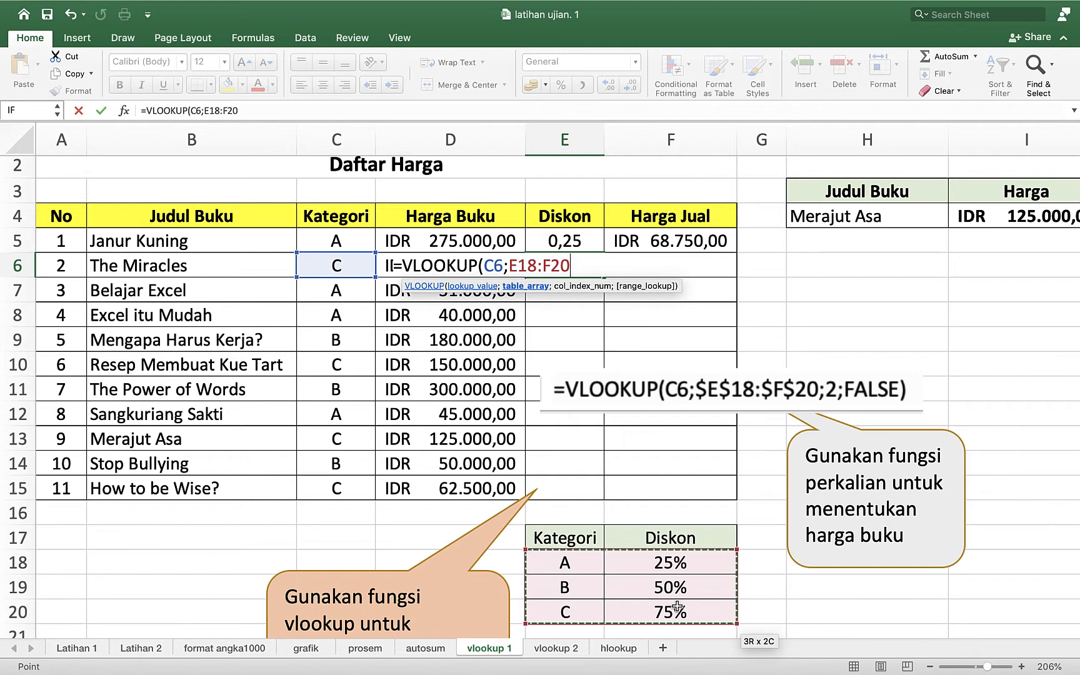
Complete the E6 formula with column index 2 and 0 as the exact-match argument.
{"action": "type", "text": ";2"}
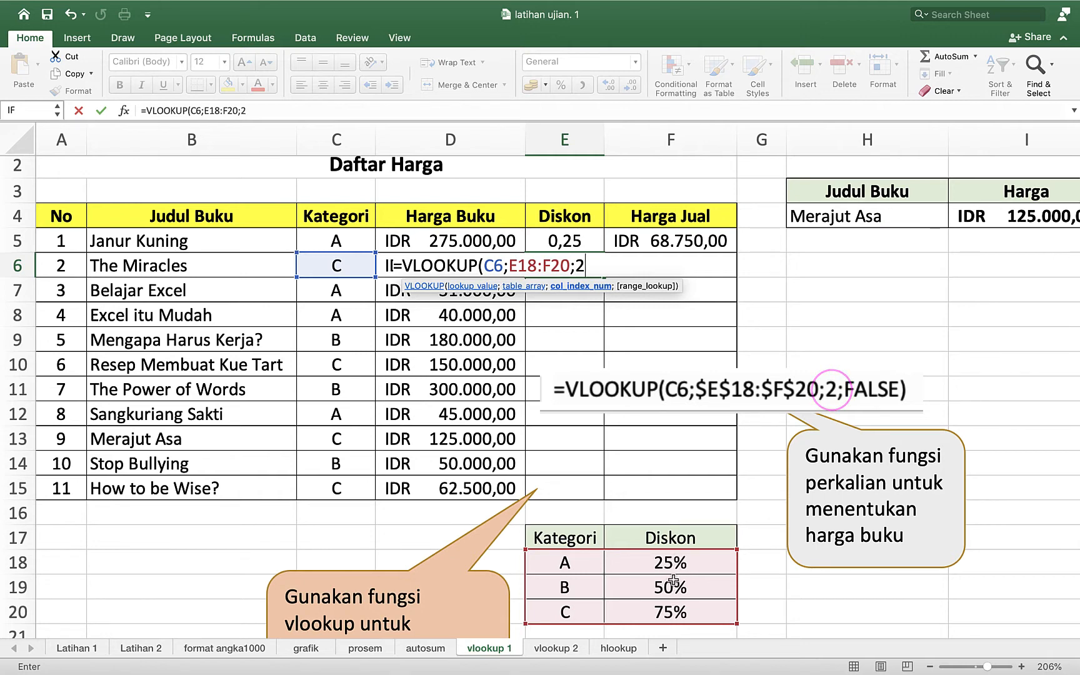
{"action": "type", "text": ";"}
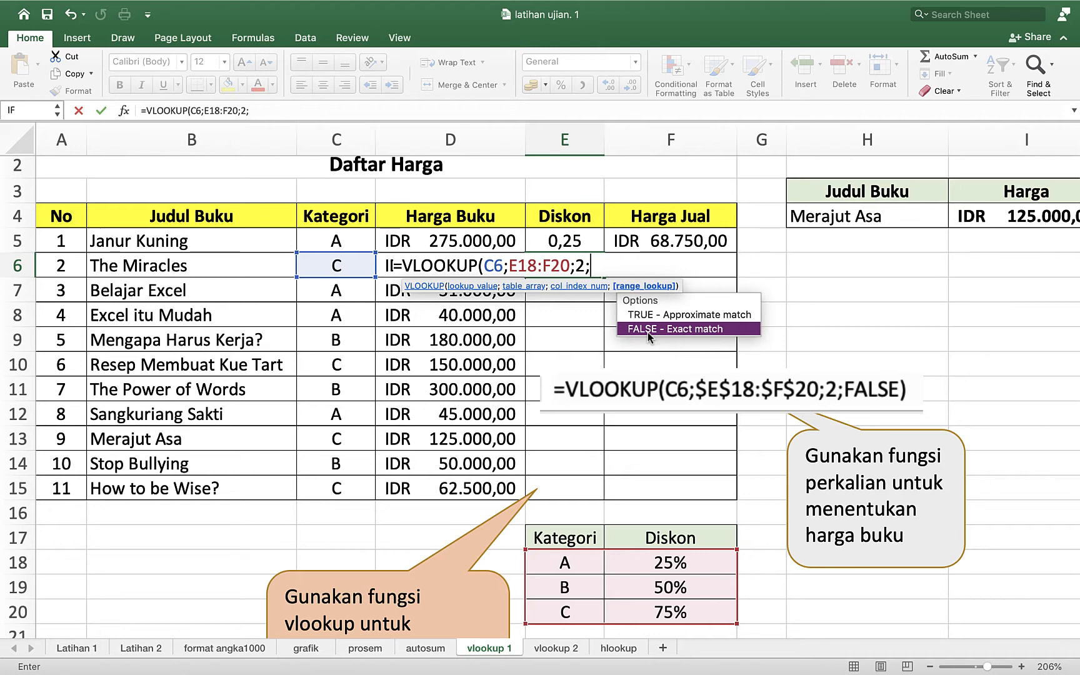
{"action": "type", "text": "0"}
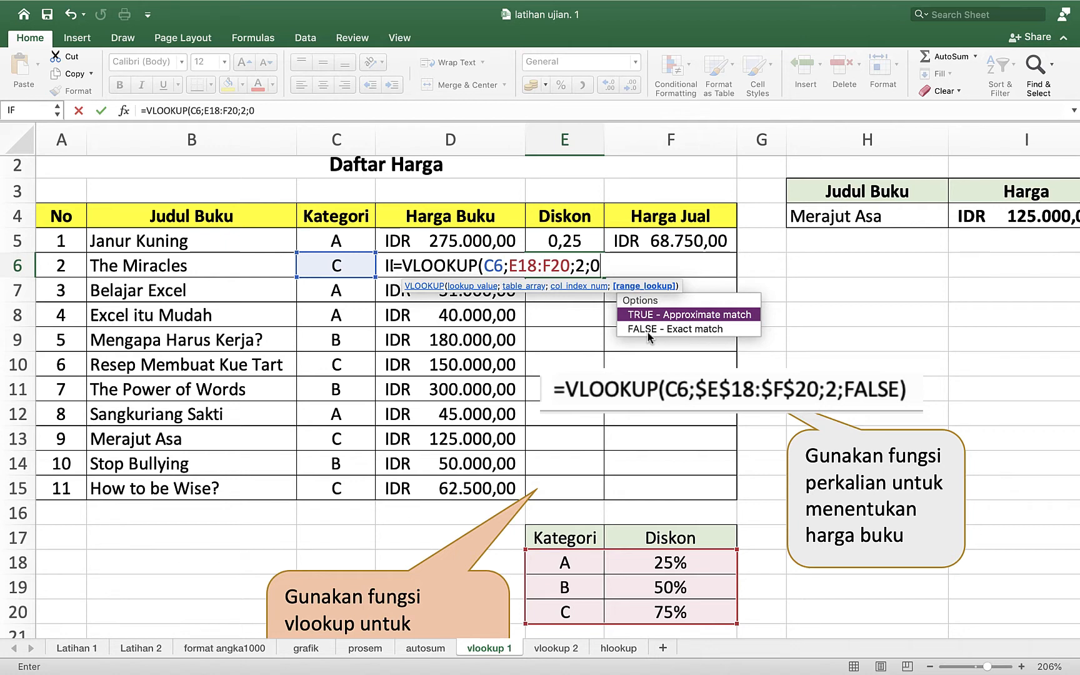
{"action": "type", "text": ")"}
{"action": "key", "text": "Return"}
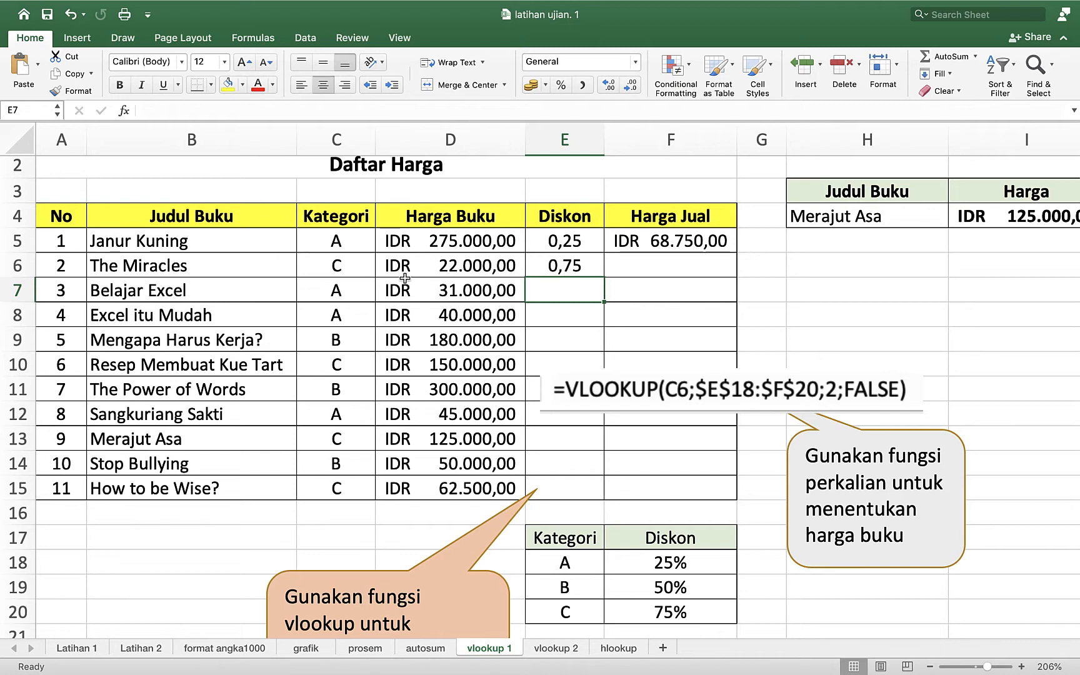
Try filling the discount formula from E6 down to E12, and clear the copied cells below E6.
{"action": "left_click", "coordinate": [349, 266]}
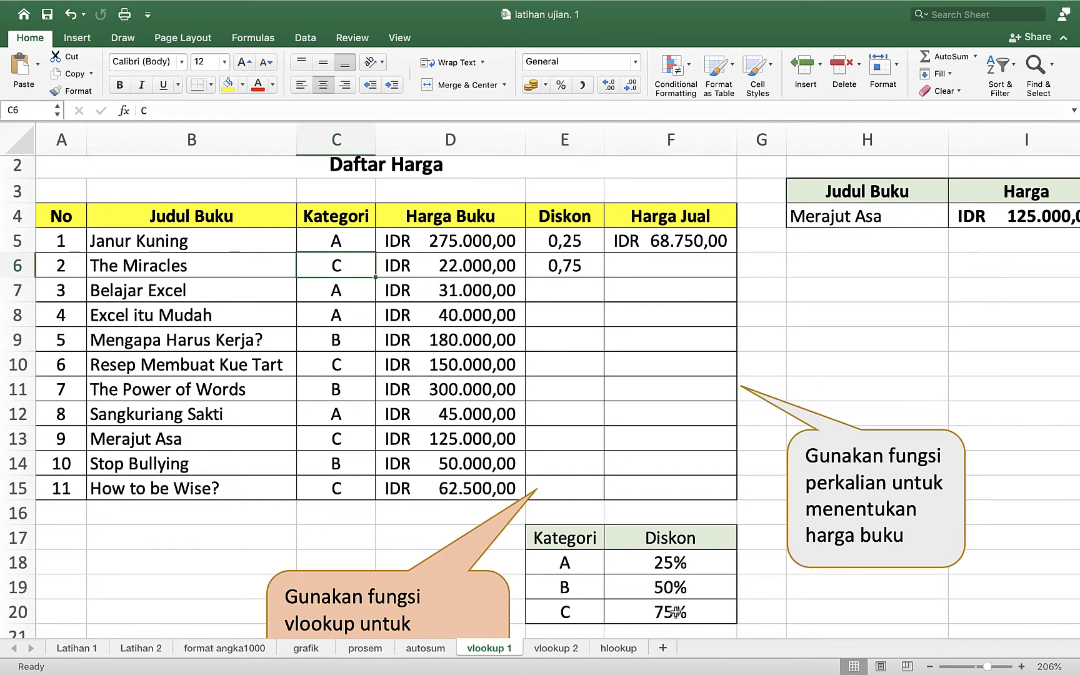
{"action": "left_click", "coordinate": [353, 240]}
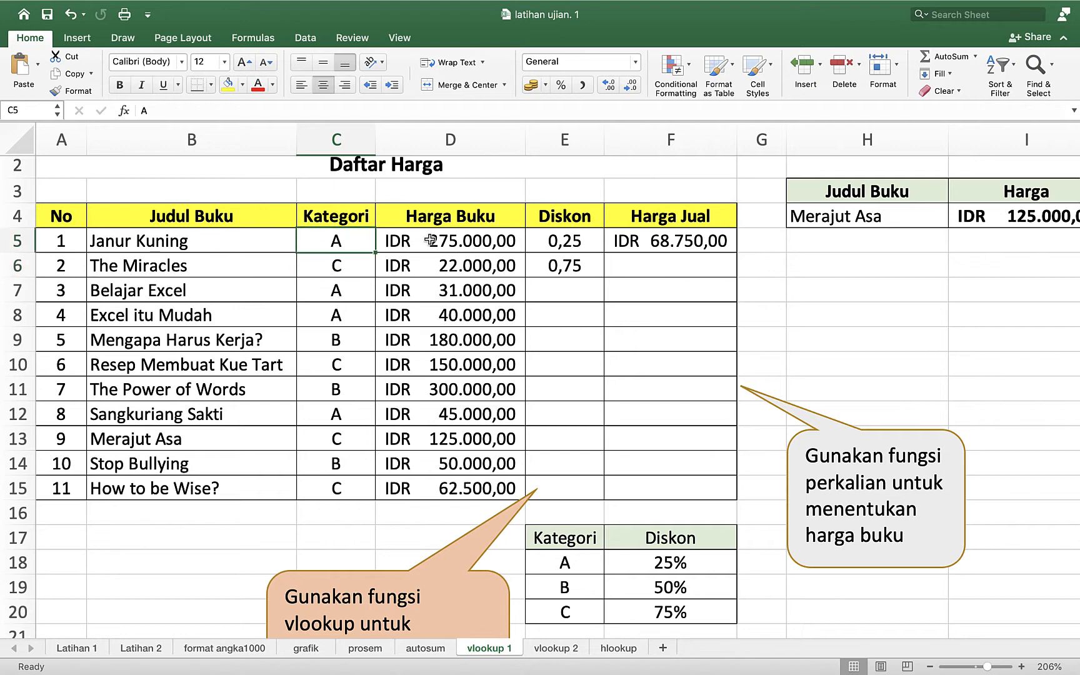
{"action": "left_click", "coordinate": [555, 241]}
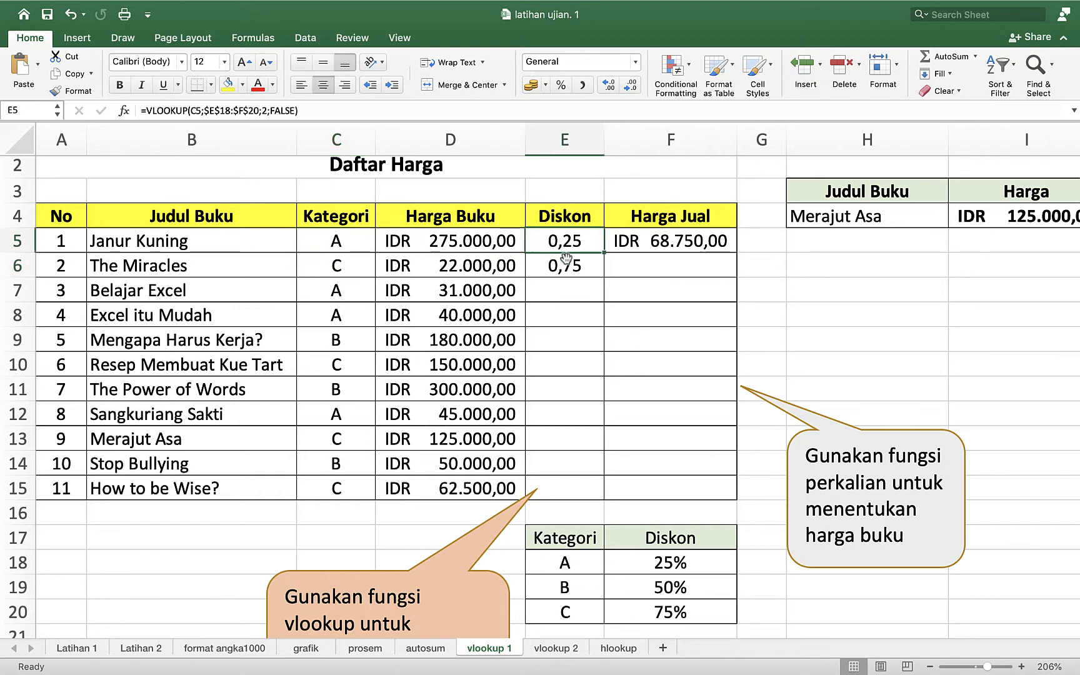
{"action": "left_click", "coordinate": [567, 267]}
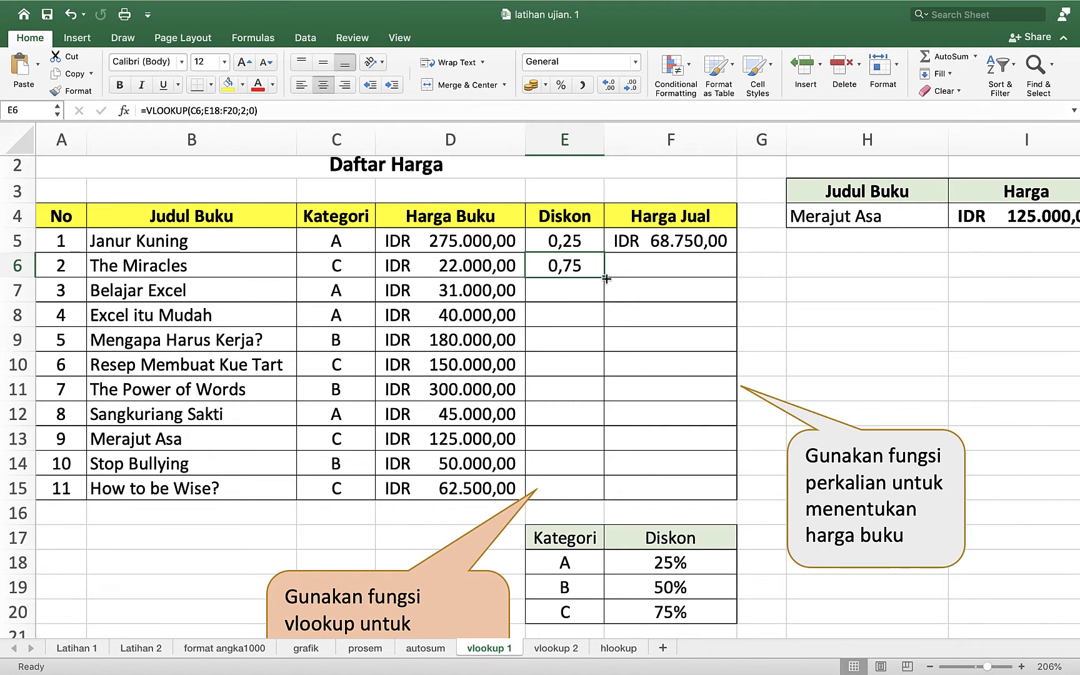
{"action": "left_click_drag", "start_coordinate": [605, 279], "coordinate": [611, 436]}
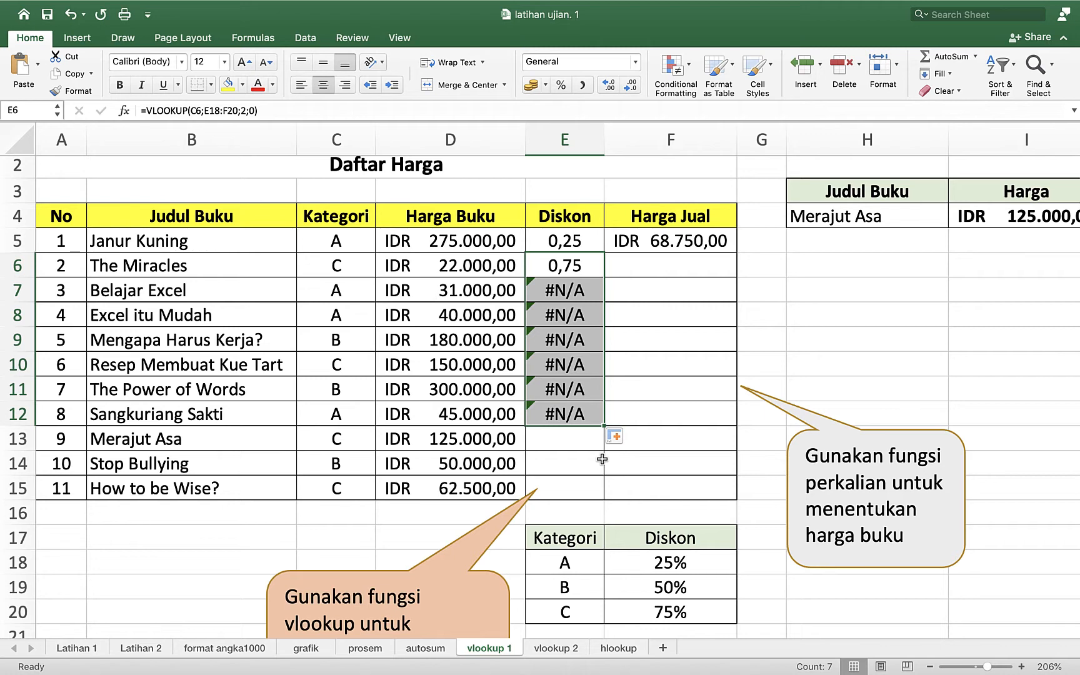
{"action": "key", "text": "Delete"}
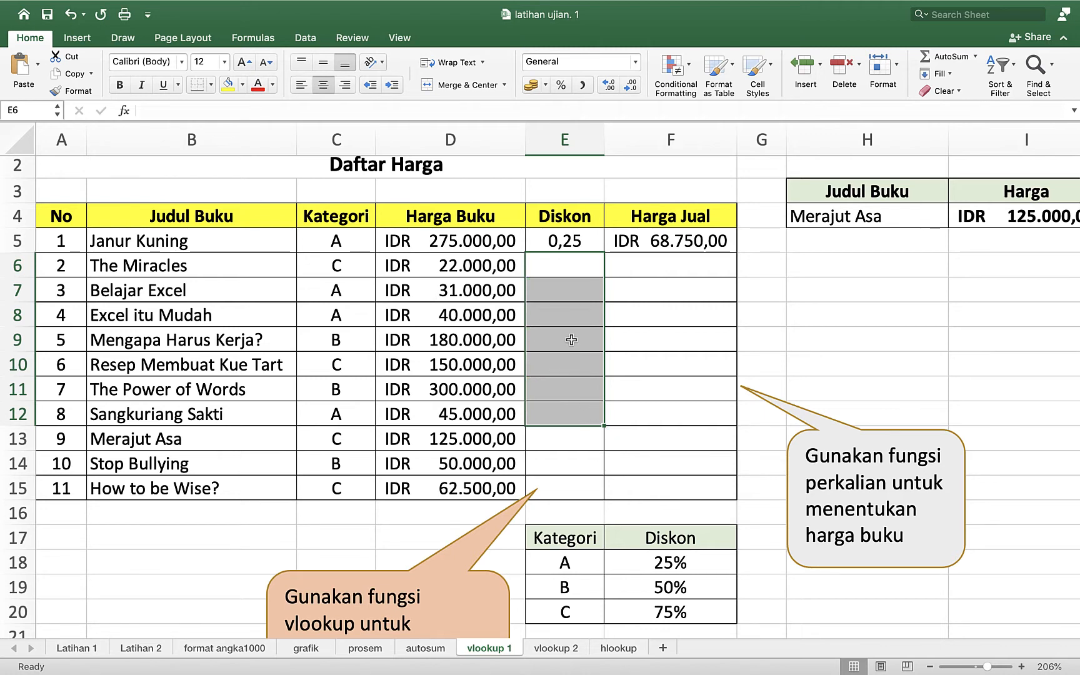
{"action": "key", "text": "super+z"}
{"action": "left_click_drag", "start_coordinate": [570, 292], "coordinate": [569, 427]}
{"action": "key", "text": "Delete"}
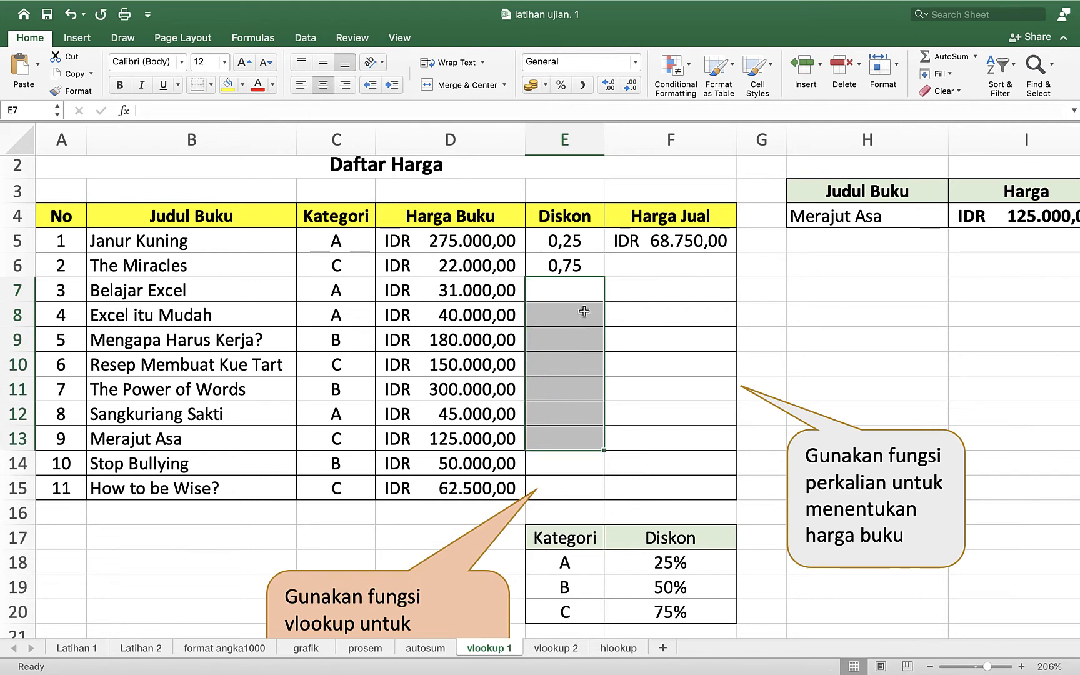
Begin a VLOOKUP formula in E7 with lookup value C7 and table array E18:$F$20, making the F20 reference absolute.
{"action": "left_click", "coordinate": [569, 292]}
{"action": "type", "text": "="}
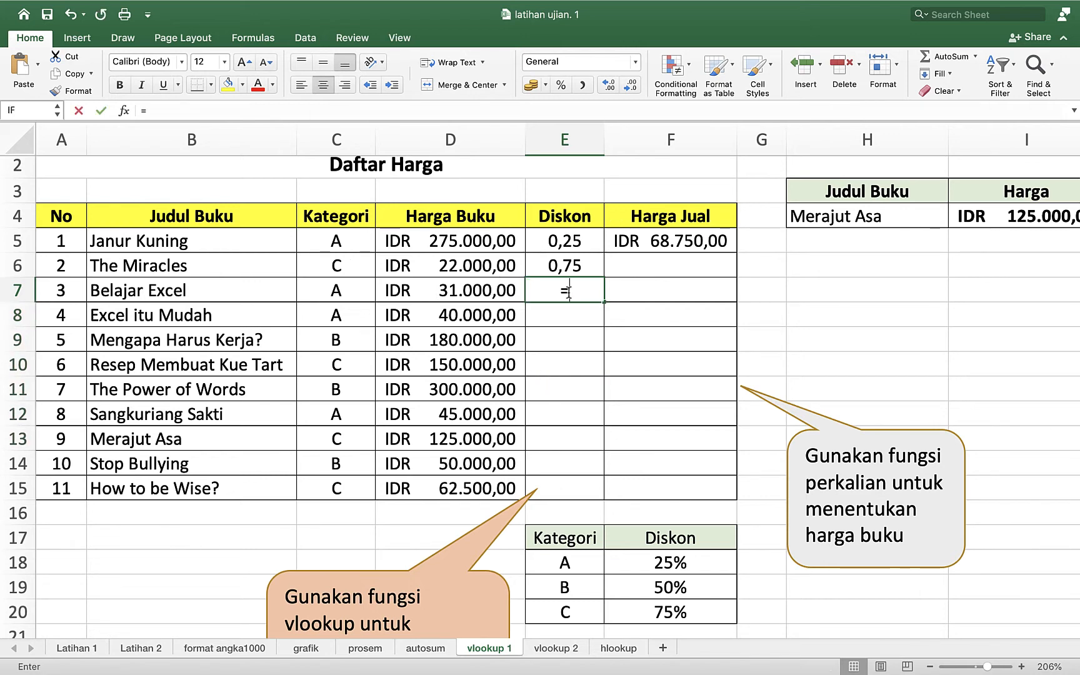
{"action": "type", "text": "lookup"}
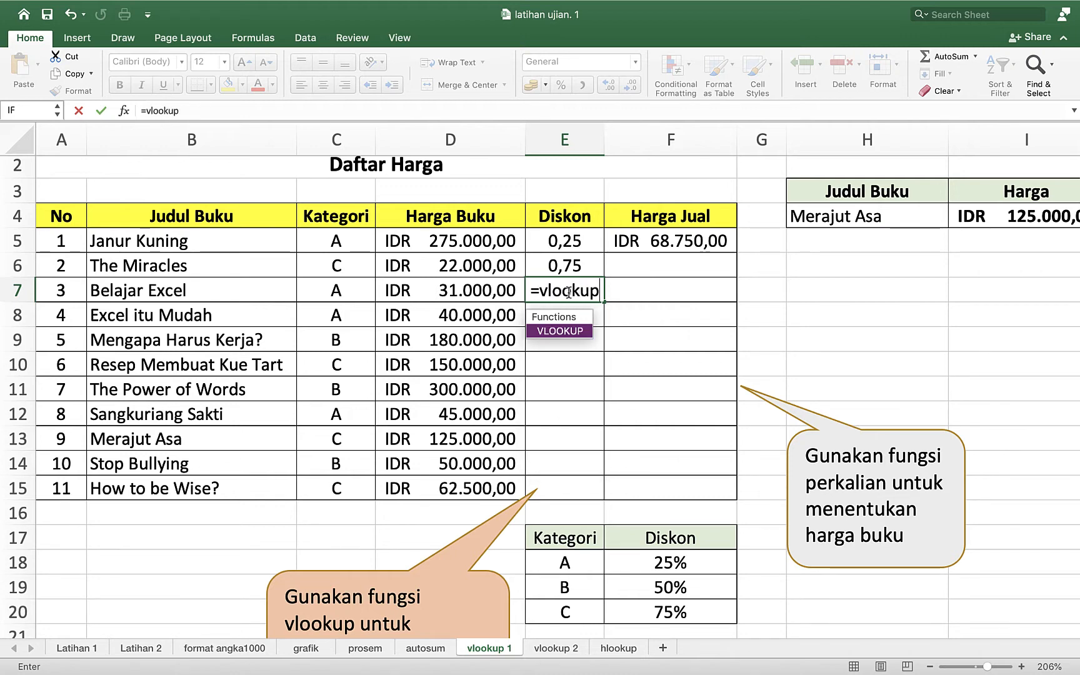
{"action": "type", "text": "("}
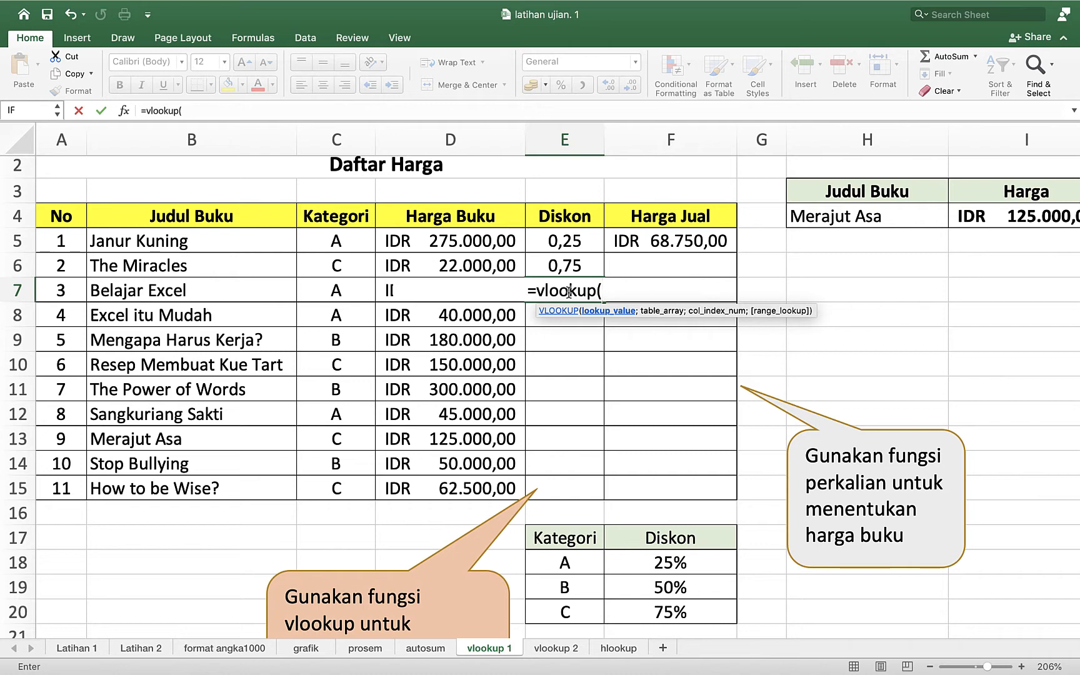
{"action": "left_click", "coordinate": [335, 291]}
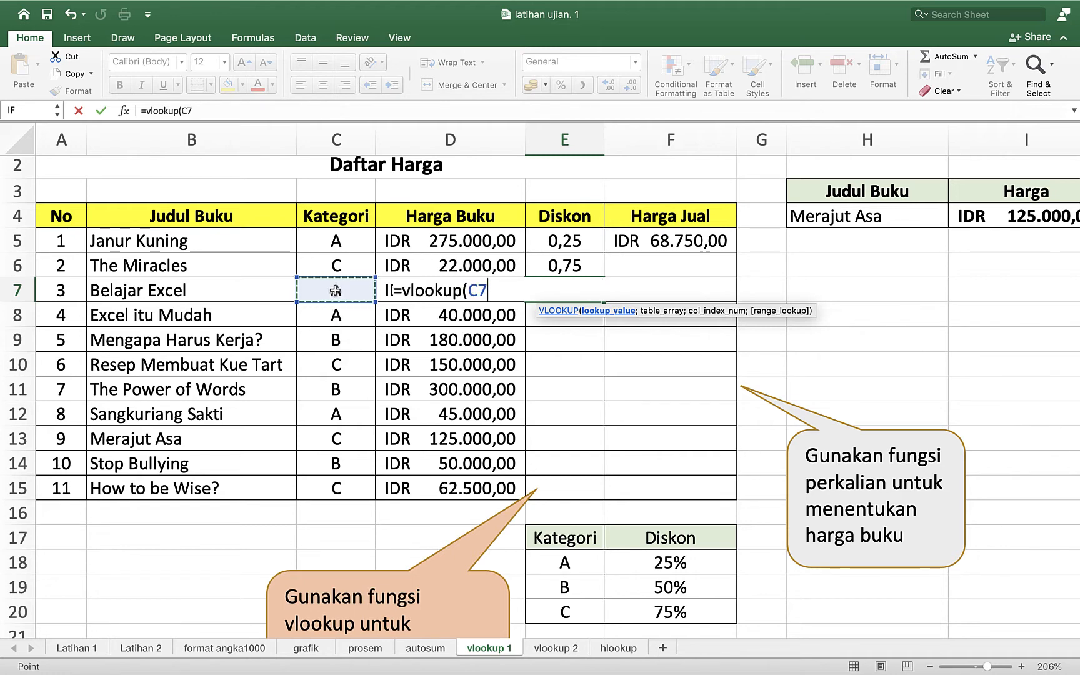
{"action": "type", "text": ";"}
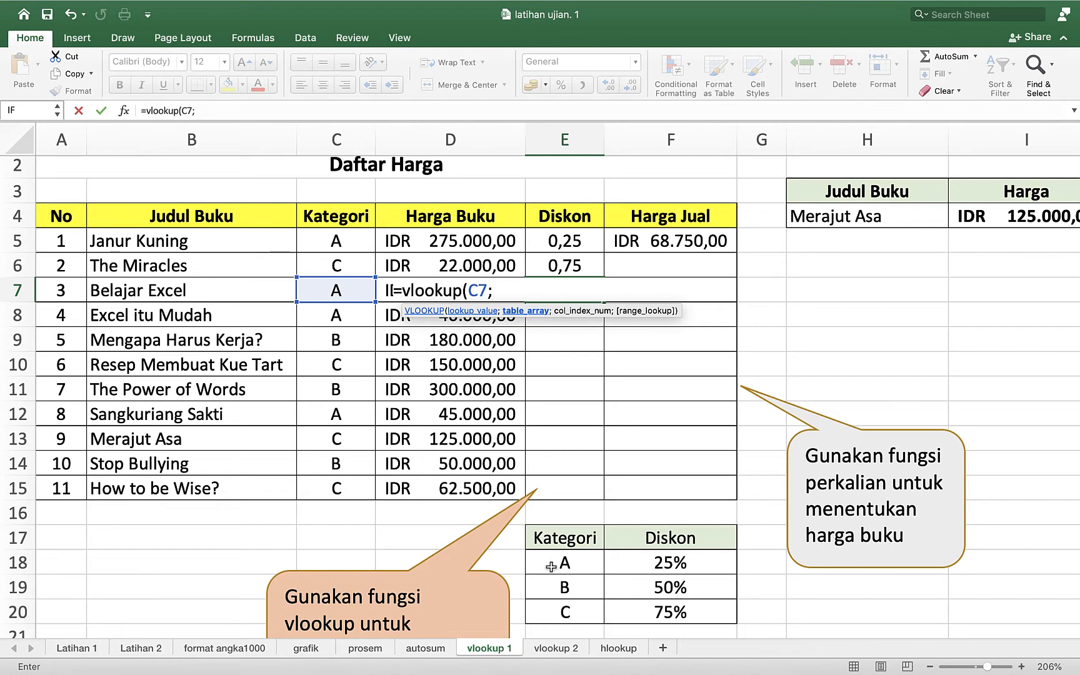
{"action": "left_click_drag", "start_coordinate": [543, 570], "coordinate": [652, 610]}
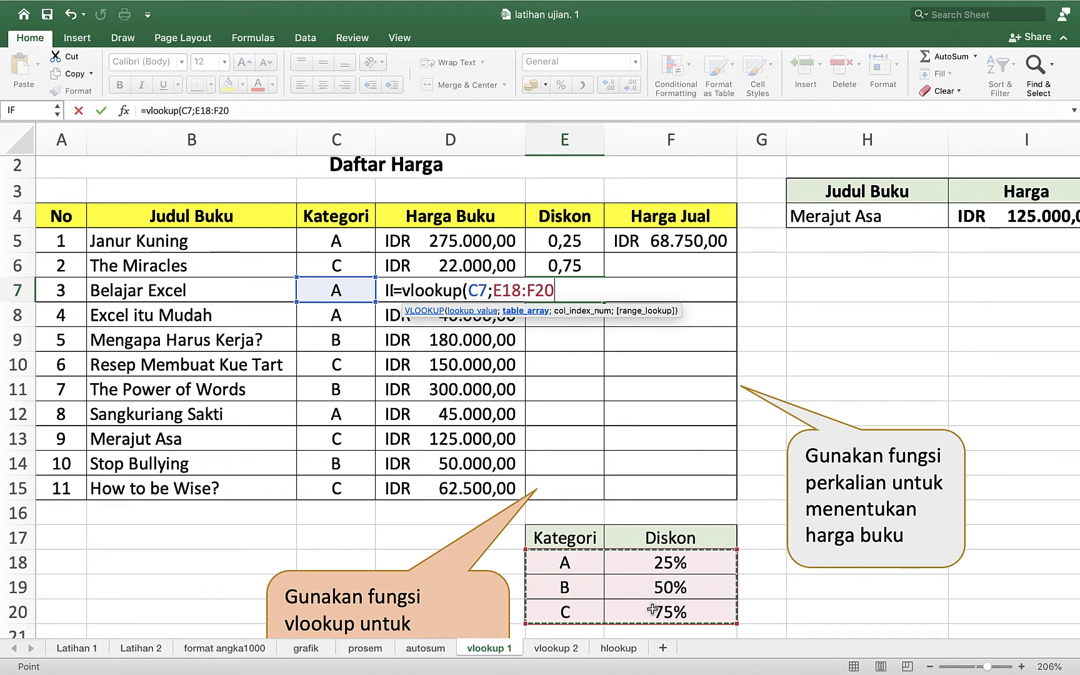
{"action": "type", "text": ";"}
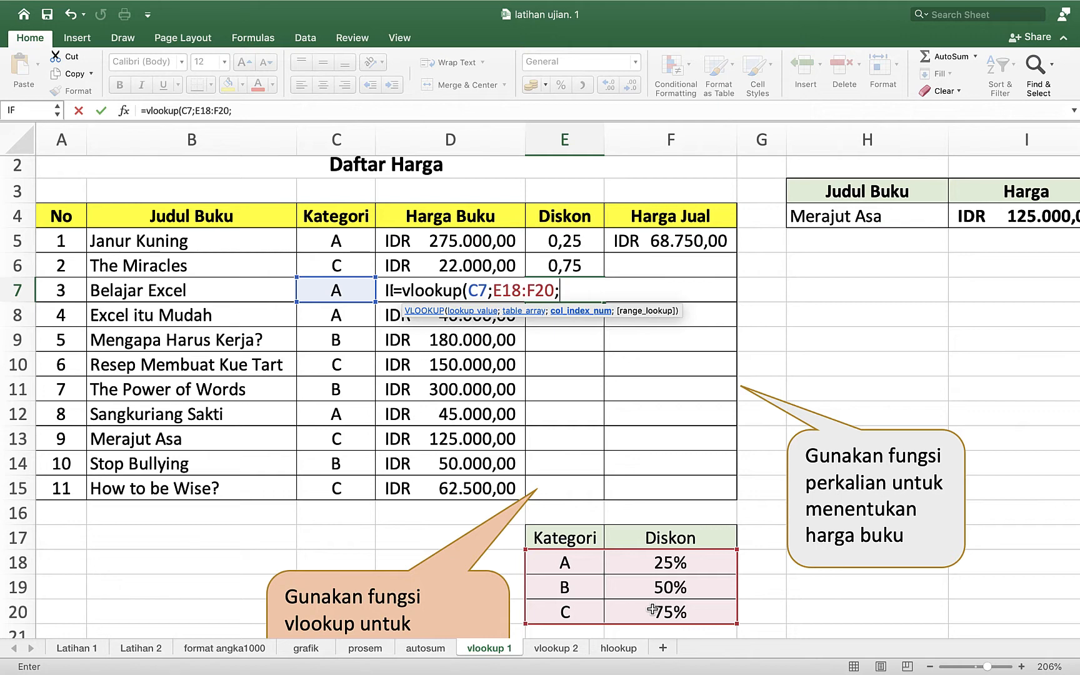
{"action": "key", "text": "BackSpace"}
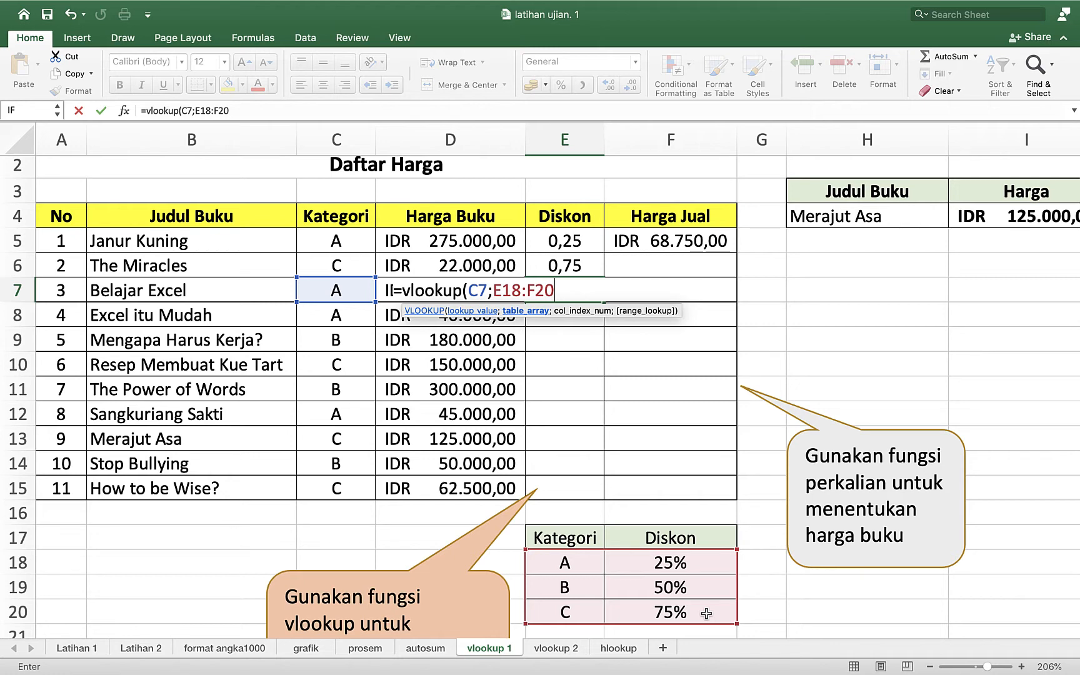
{"action": "key", "text": "F4"}
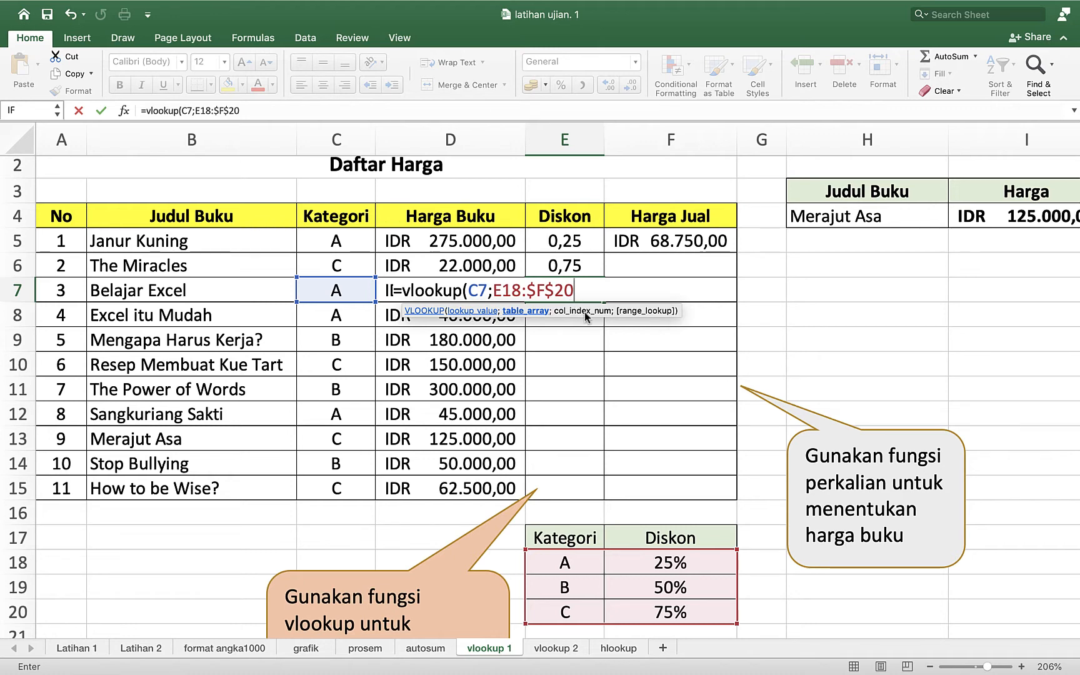
Complete the E7 formula with column index 2 and 0 as the exact-match argument.
{"action": "type", "text": ";"}
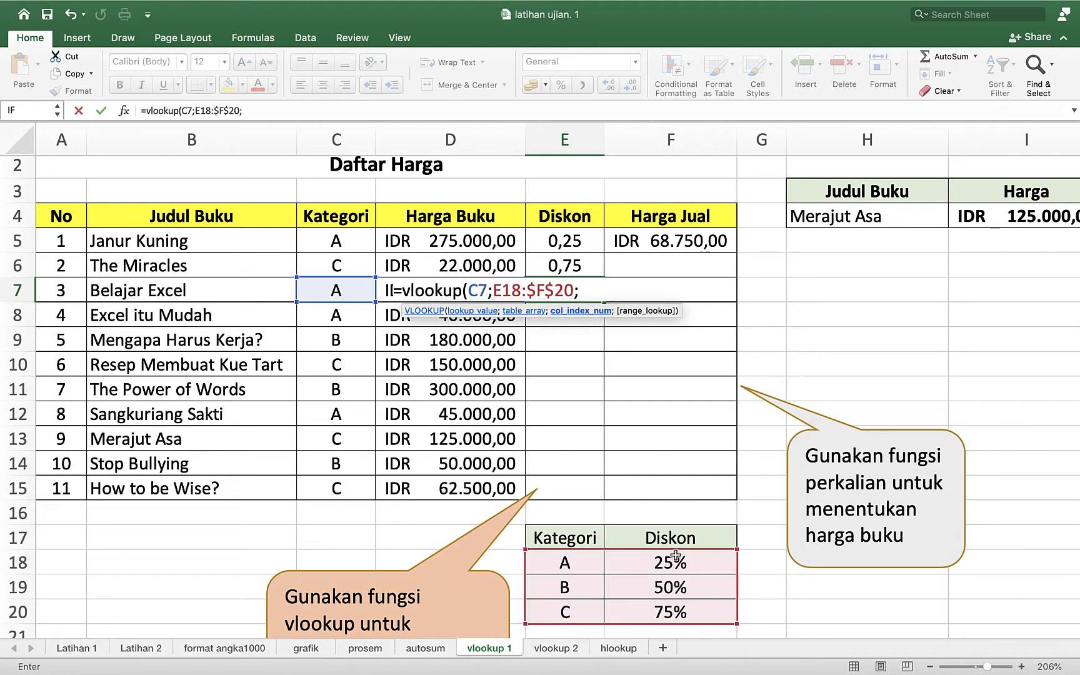
{"action": "type", "text": "2"}
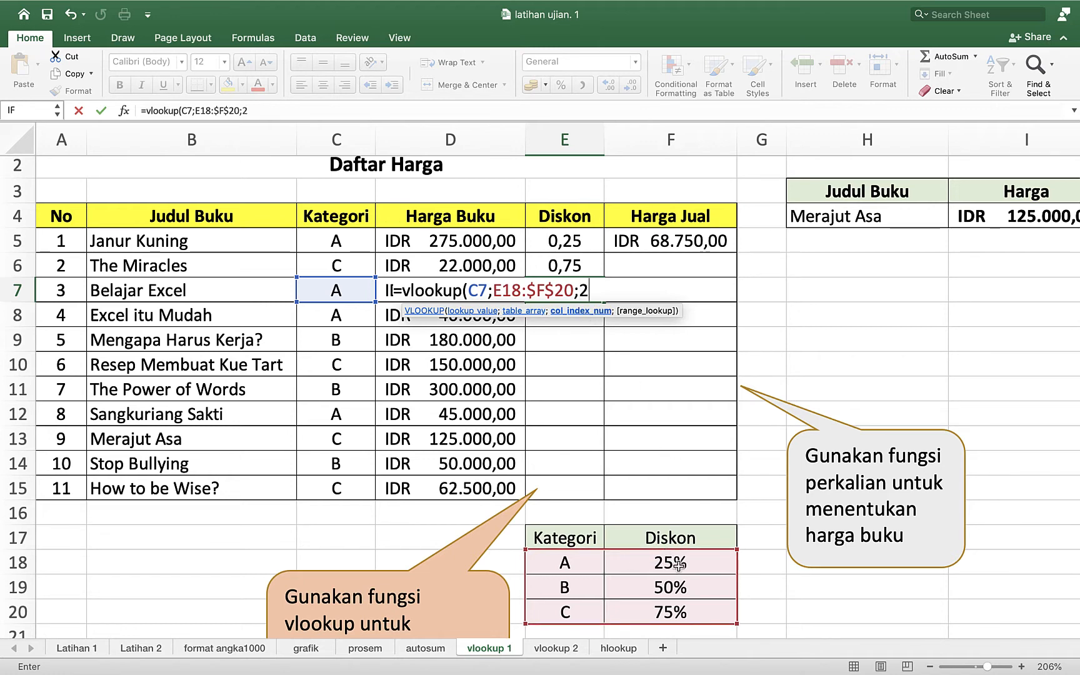
{"action": "type", "text": ";"}
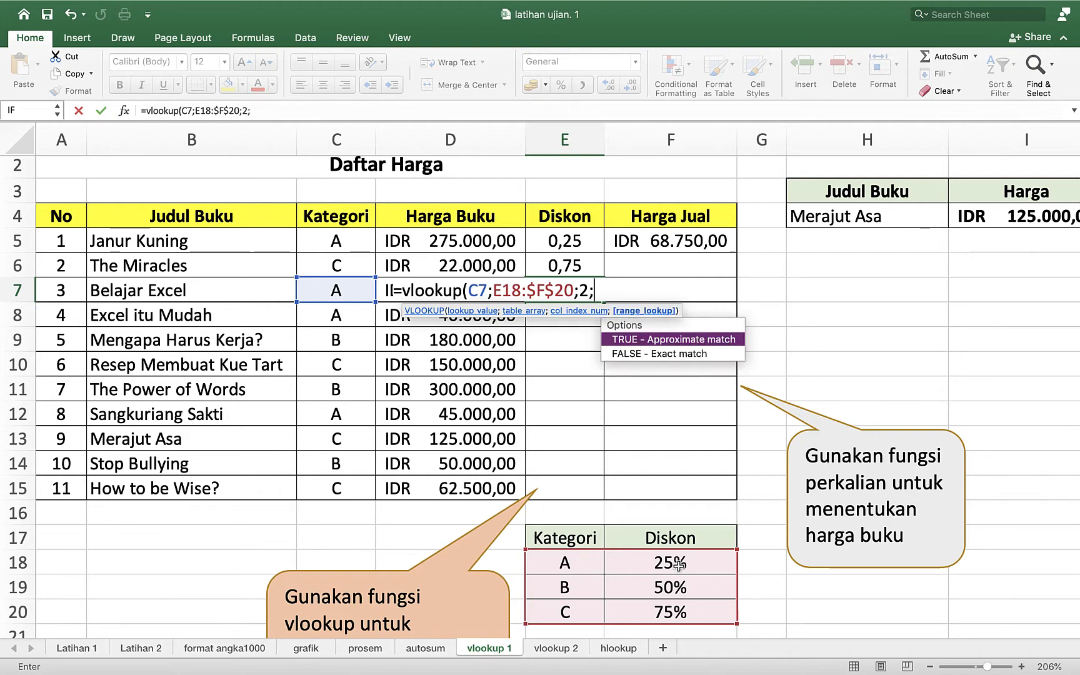
{"action": "type", "text": "0)"}
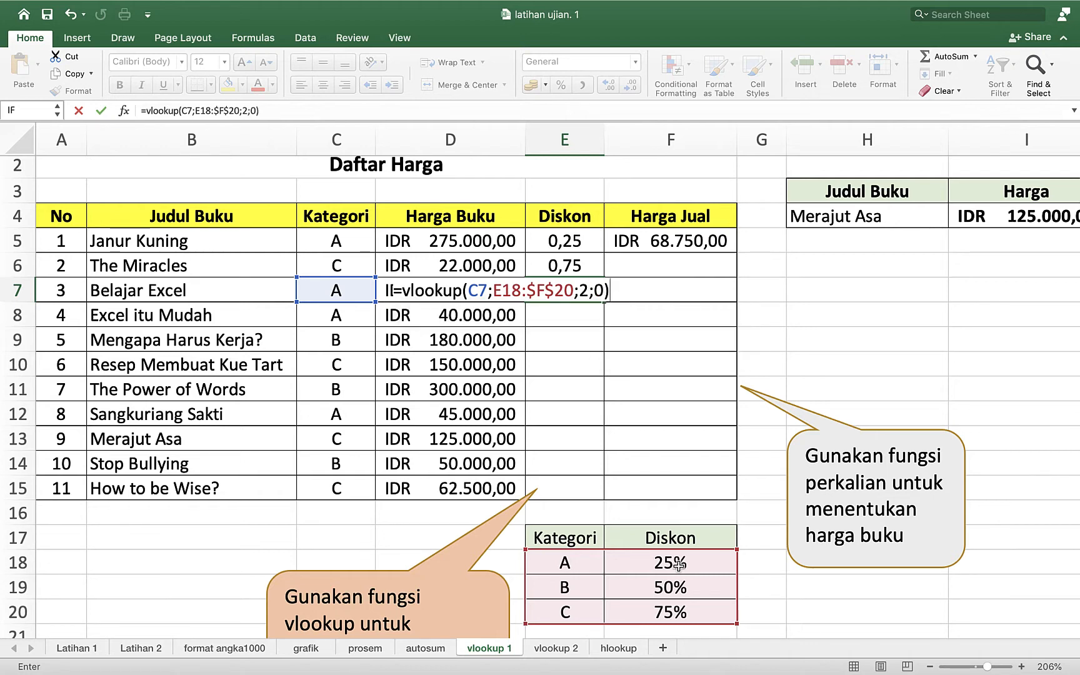
{"action": "key", "text": "Return"}
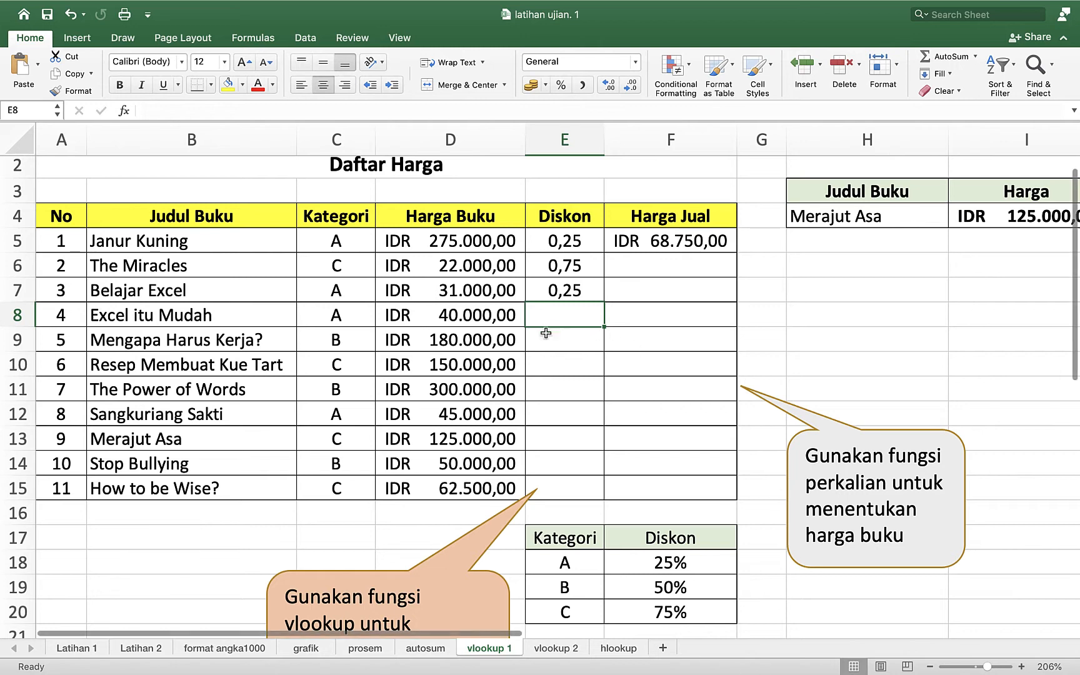
Compare the table references in the VLOOKUP formulas of E6 and E7.
{"action": "left_click", "coordinate": [560, 292]}
{"action": "left_click", "coordinate": [568, 273]}
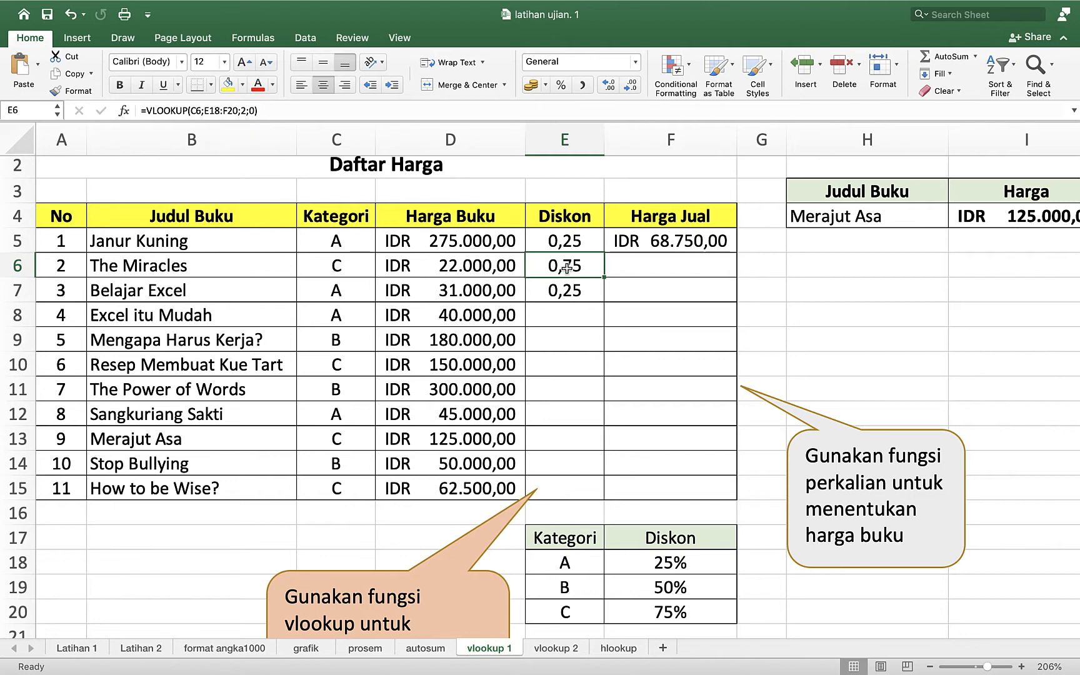
{"action": "left_click", "coordinate": [573, 293]}
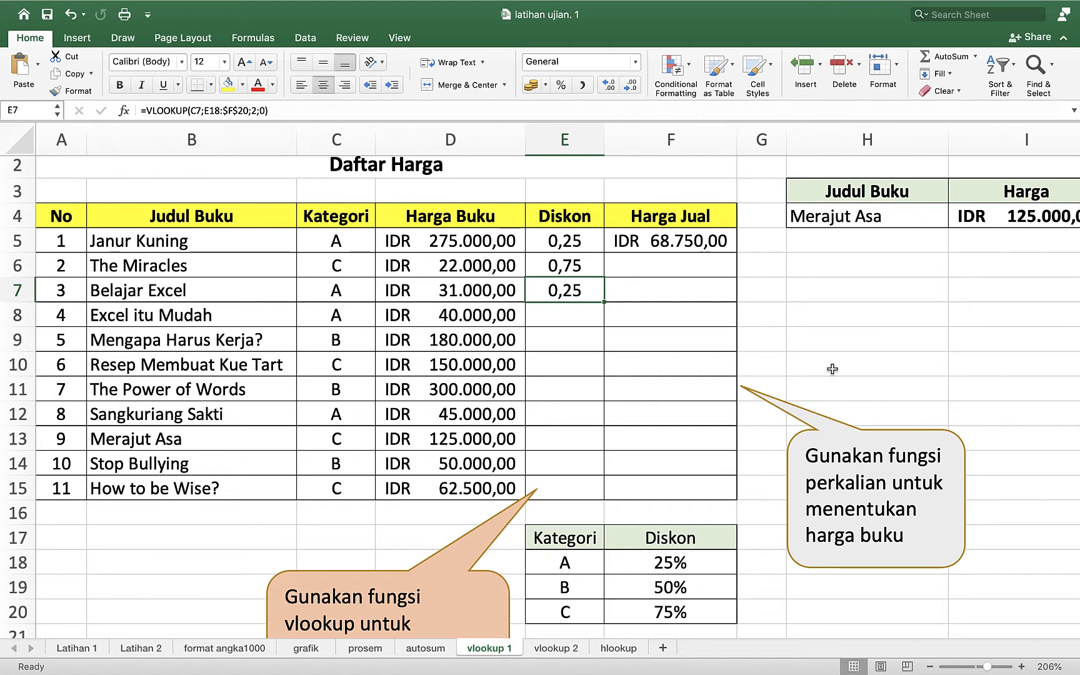
Try filling the discount formula from E7 down to E15, and clear the copied cells E8 to E15.
{"action": "left_click_drag", "start_coordinate": [605, 302], "coordinate": [602, 492]}
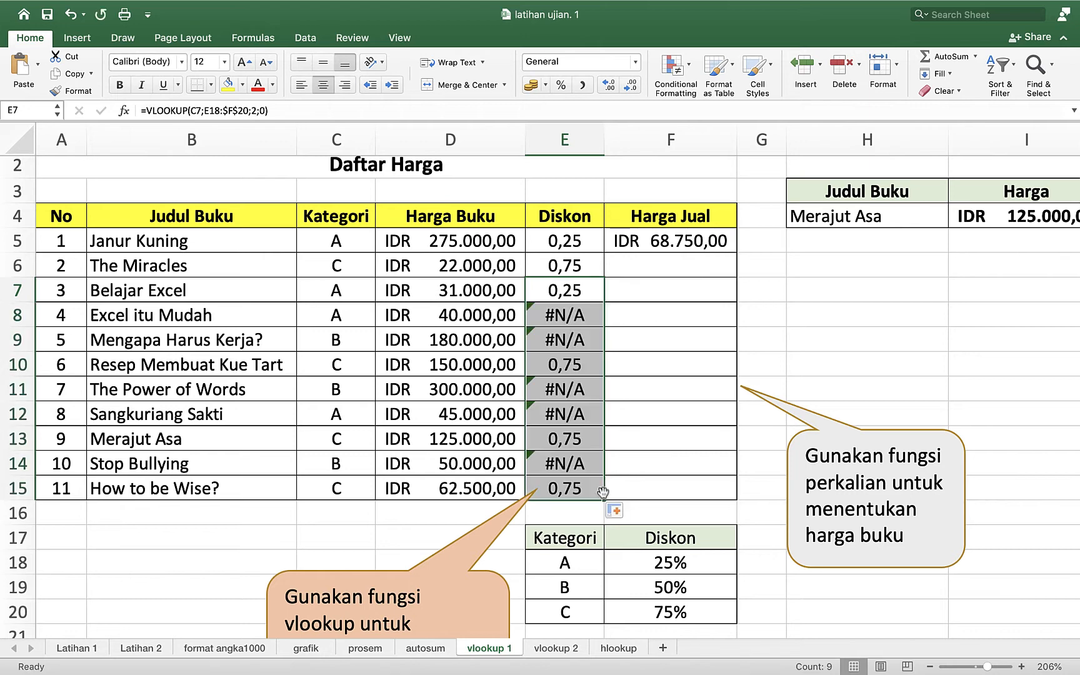
{"action": "left_click_drag", "start_coordinate": [572, 315], "coordinate": [590, 482]}
{"action": "key", "text": "Delete"}
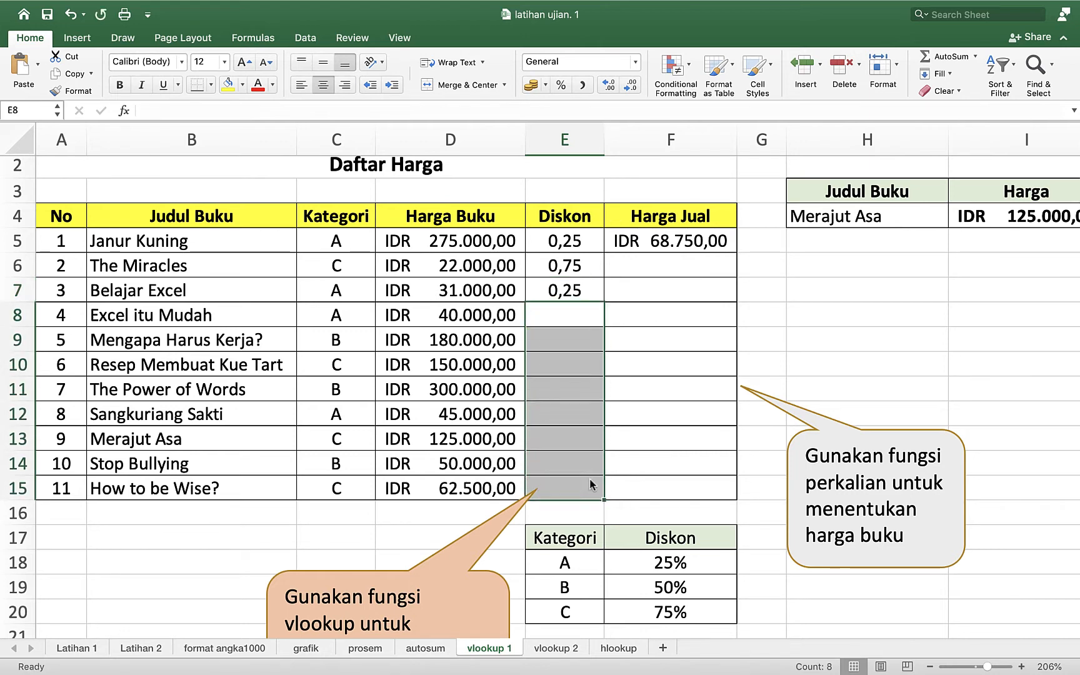
Begin a VLOOKUP formula in E8 with lookup value C8 and the fully absolute table array $E$18:$F$20.
{"action": "left_click", "coordinate": [583, 318]}
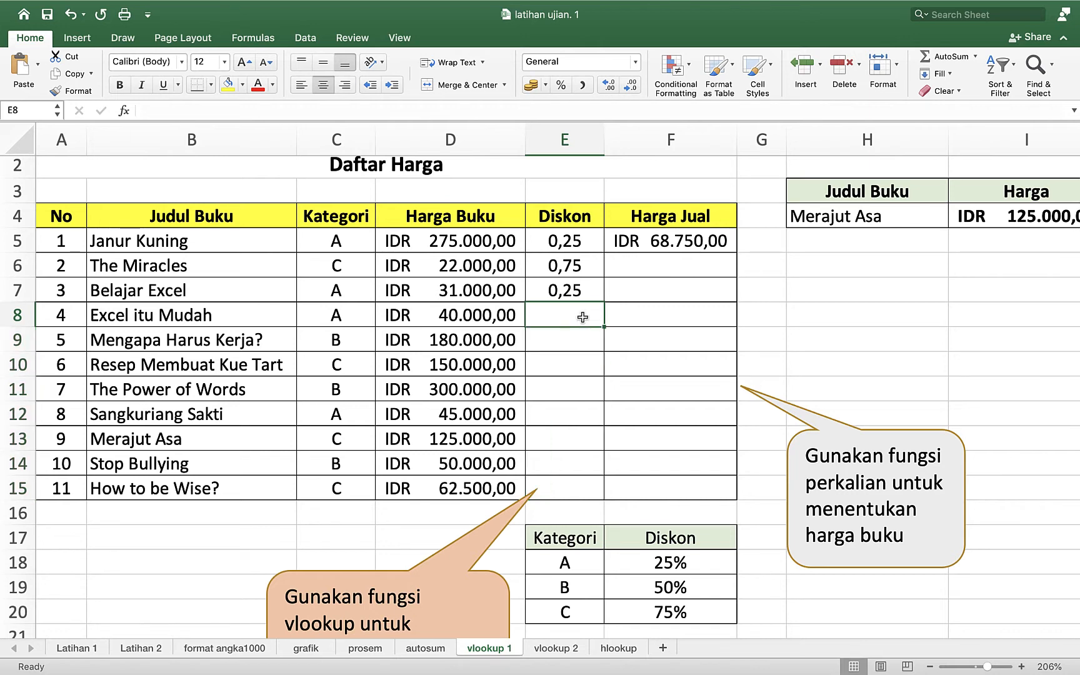
{"action": "type", "text": "="}
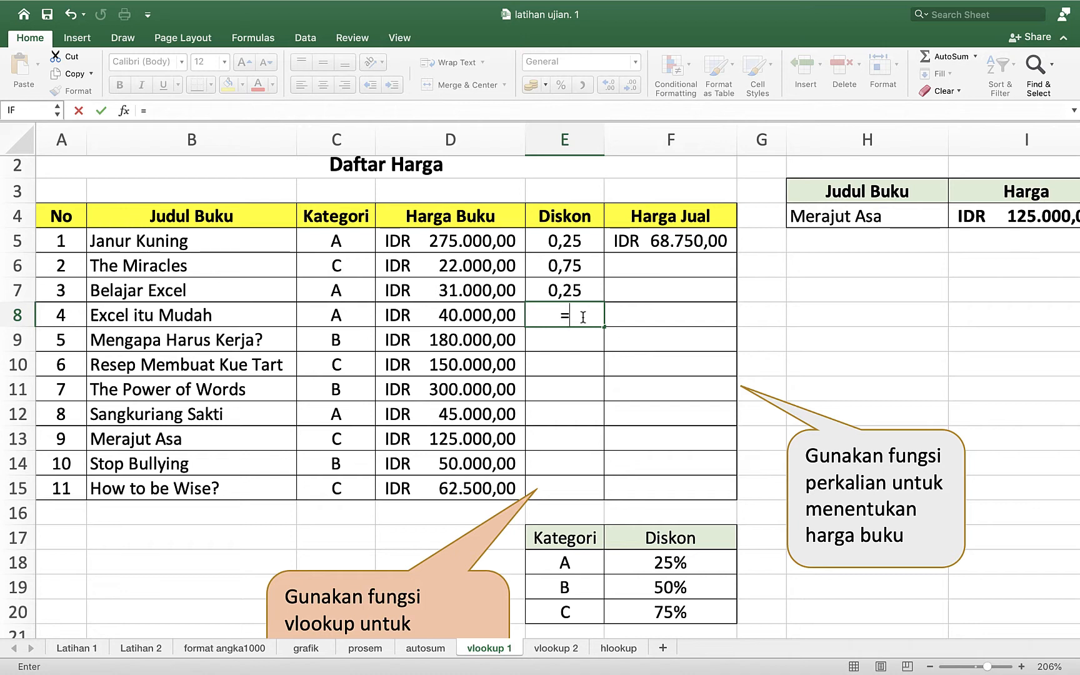
{"action": "type", "text": "vlook"}
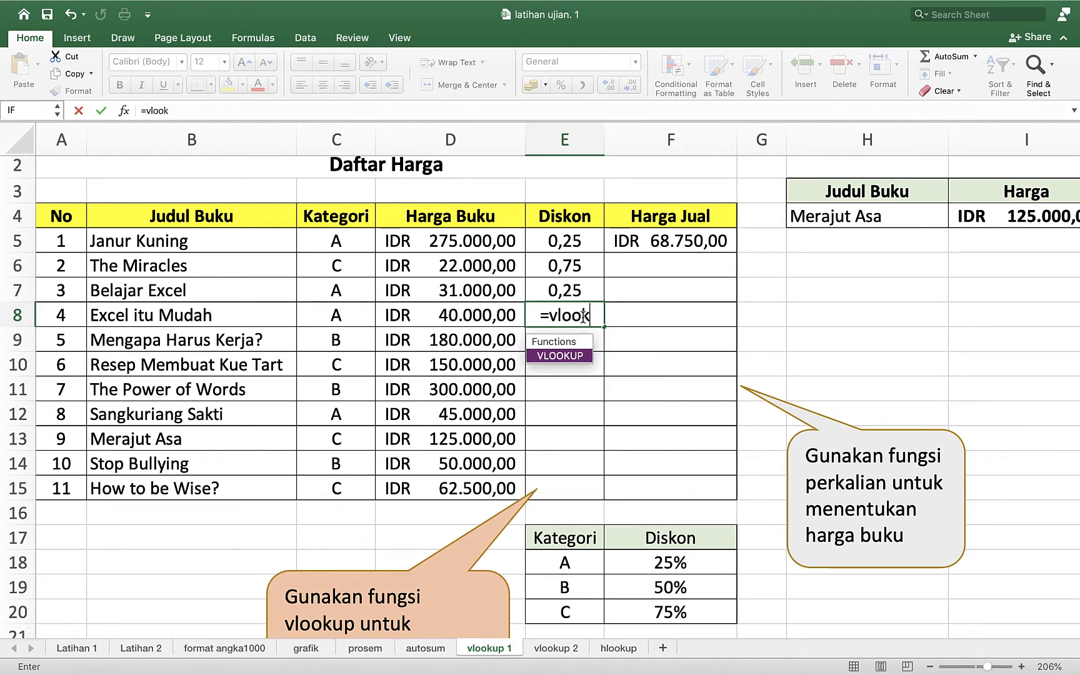
{"action": "type", "text": "up("}
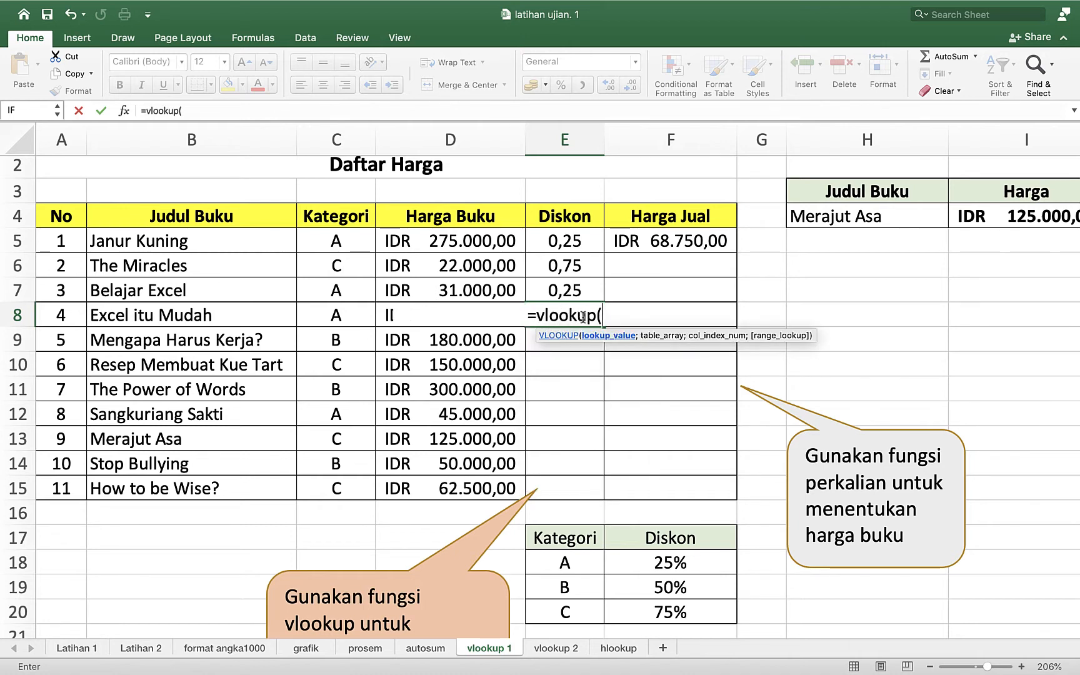
{"action": "left_click", "coordinate": [343, 315]}
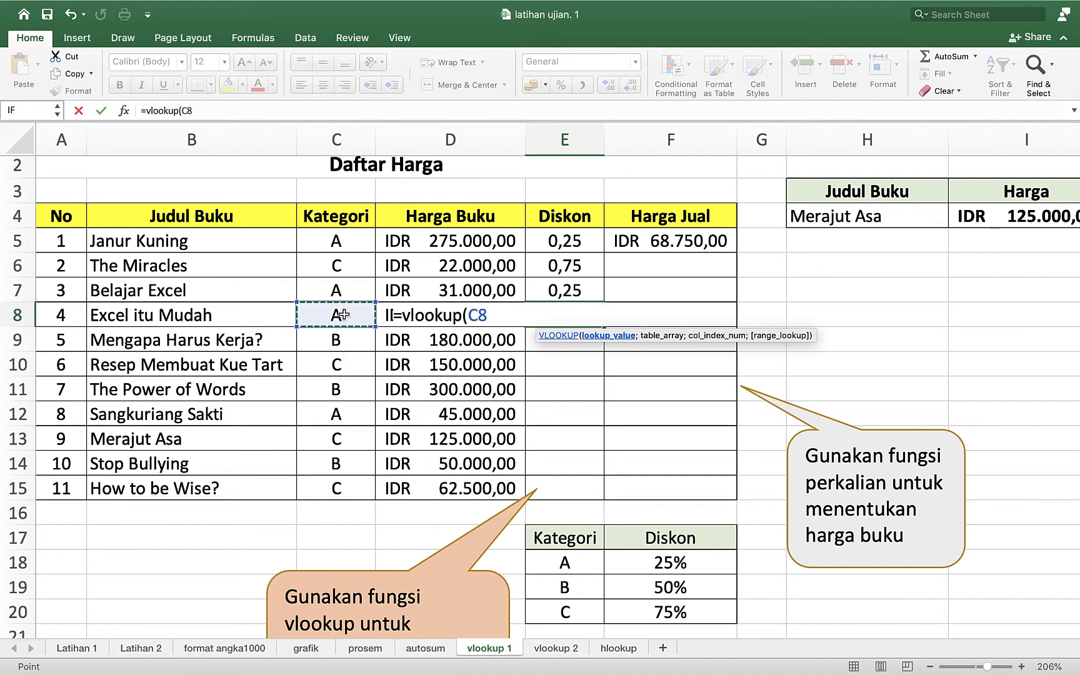
{"action": "type", "text": ";"}
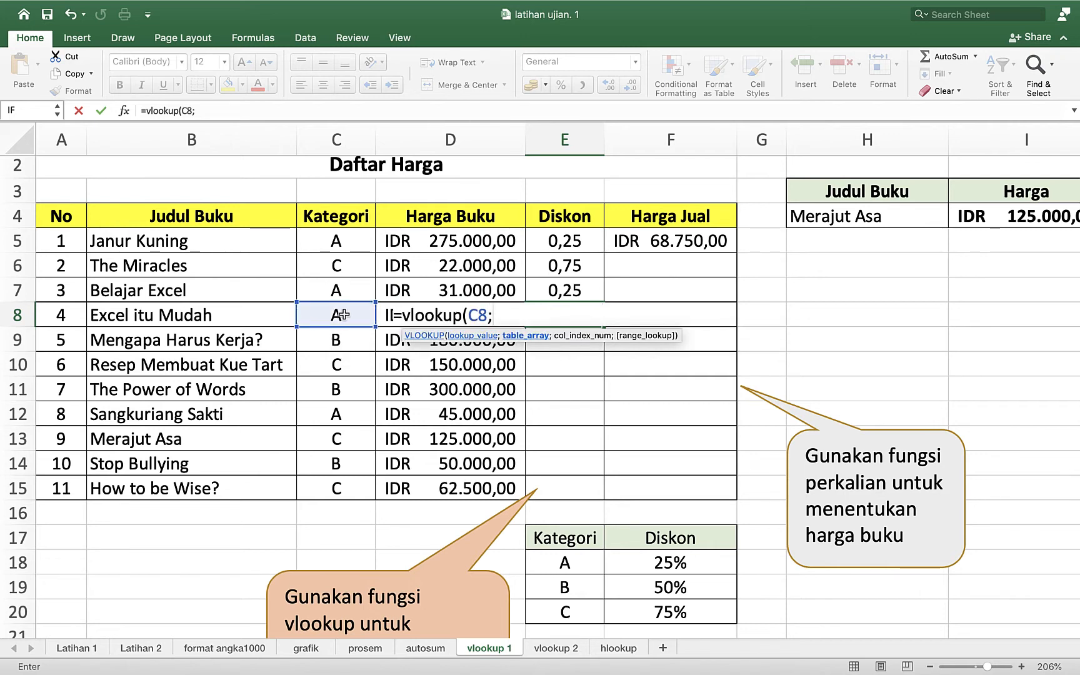
{"action": "left_click_drag", "start_coordinate": [544, 563], "coordinate": [666, 598]}
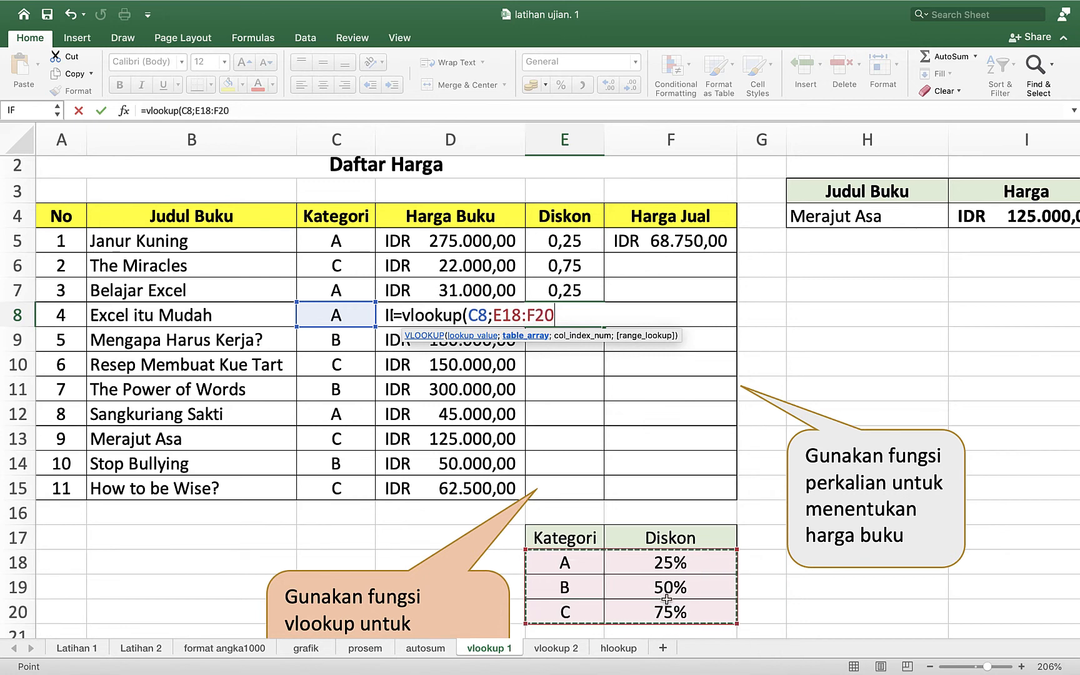
{"action": "key", "text": "F4"}
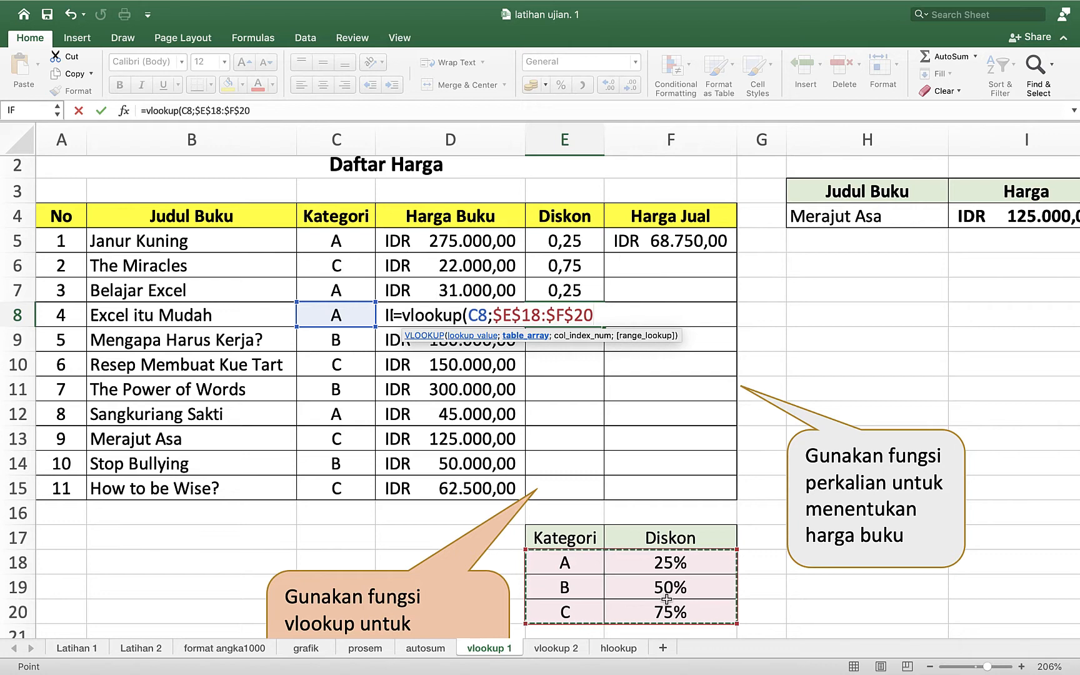
Complete the E8 formula with column index 2 and 0 for exact match, and fill it down to E15.
{"action": "type", "text": ";"}
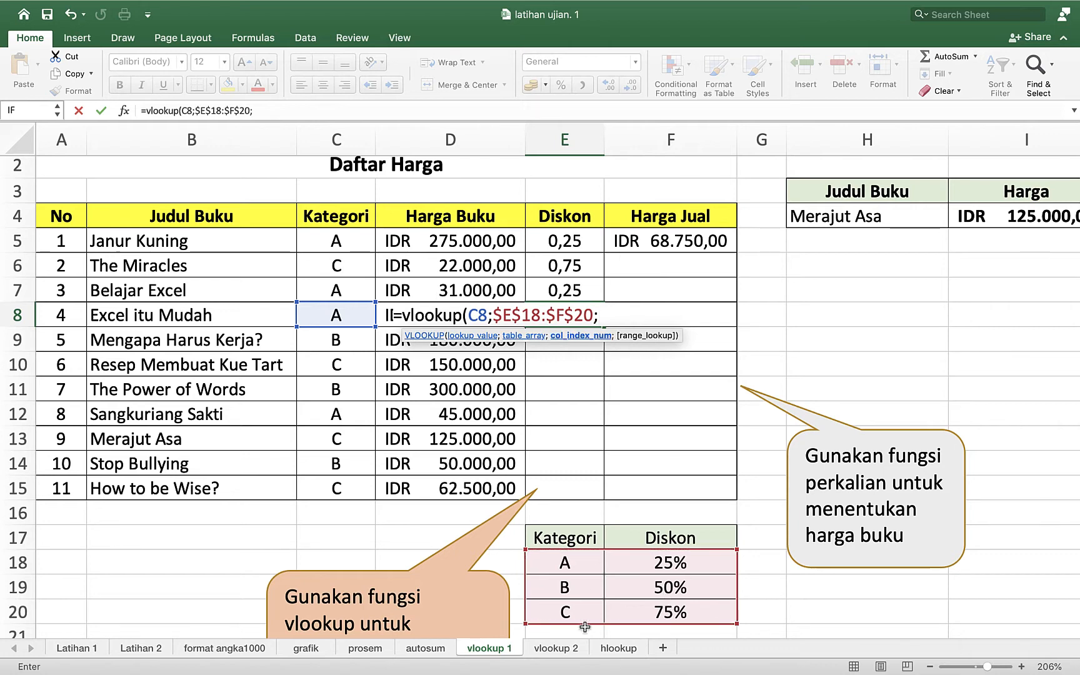
{"action": "type", "text": "2;"}
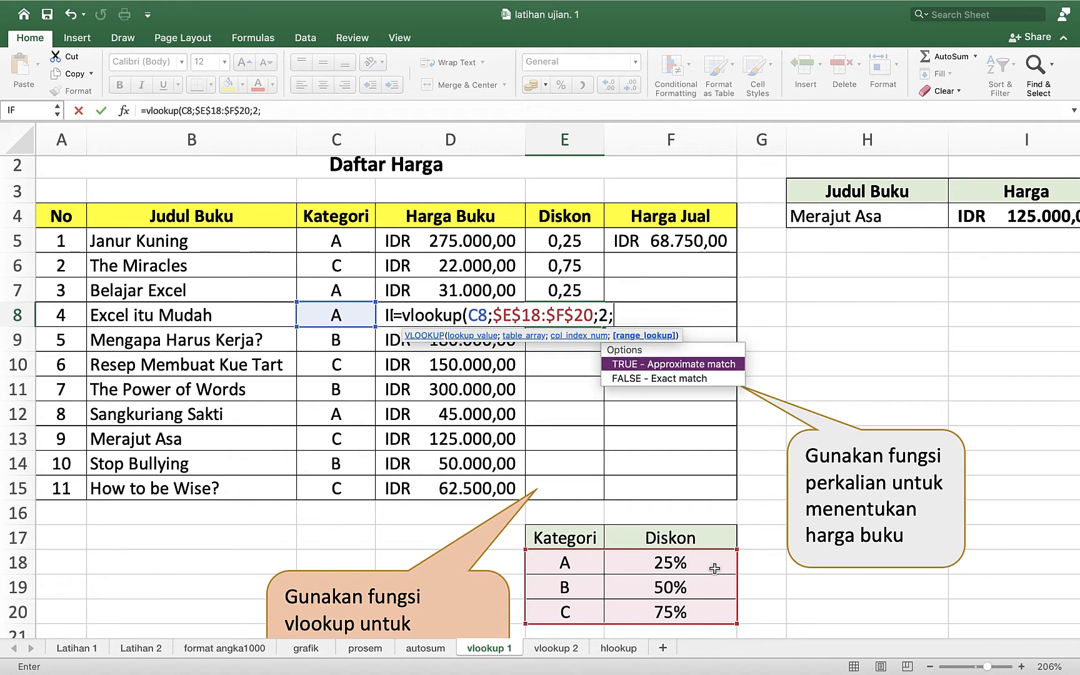
{"action": "type", "text": "0)"}
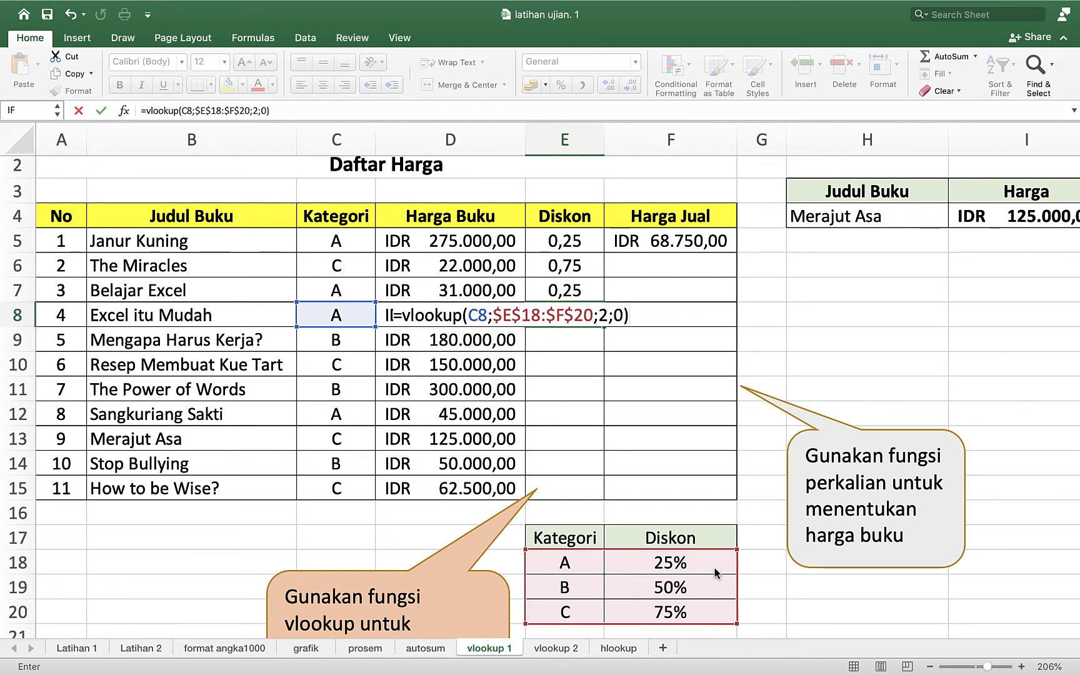
{"action": "key", "text": "Return"}
{"action": "left_click", "coordinate": [567, 315]}
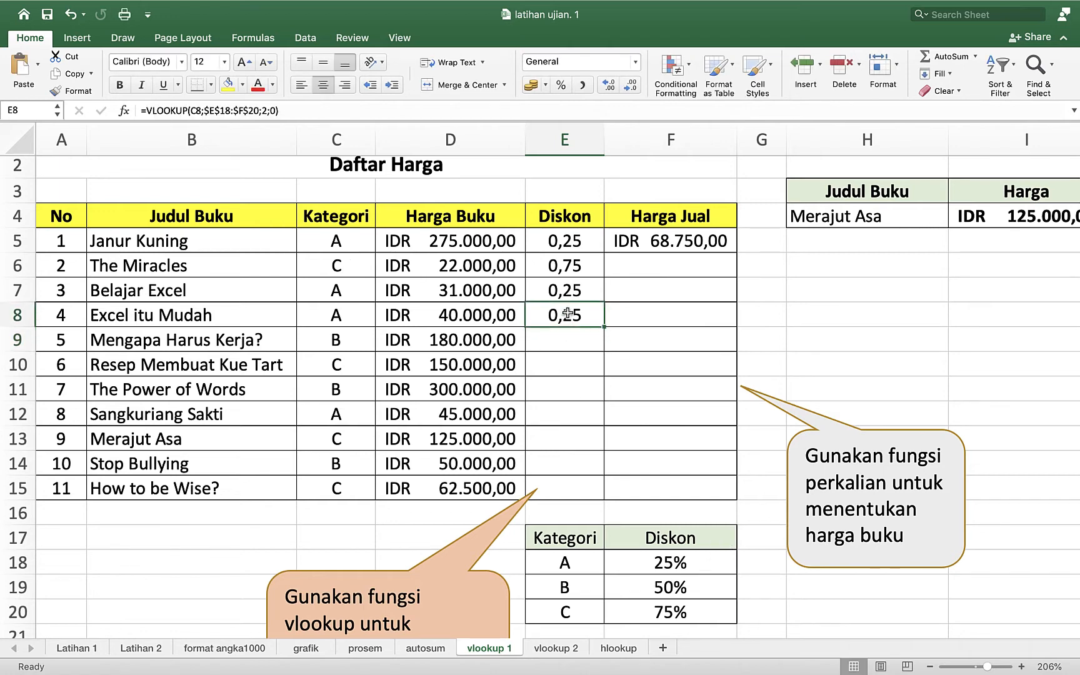
{"action": "left_click_drag", "start_coordinate": [604, 326], "coordinate": [604, 497]}
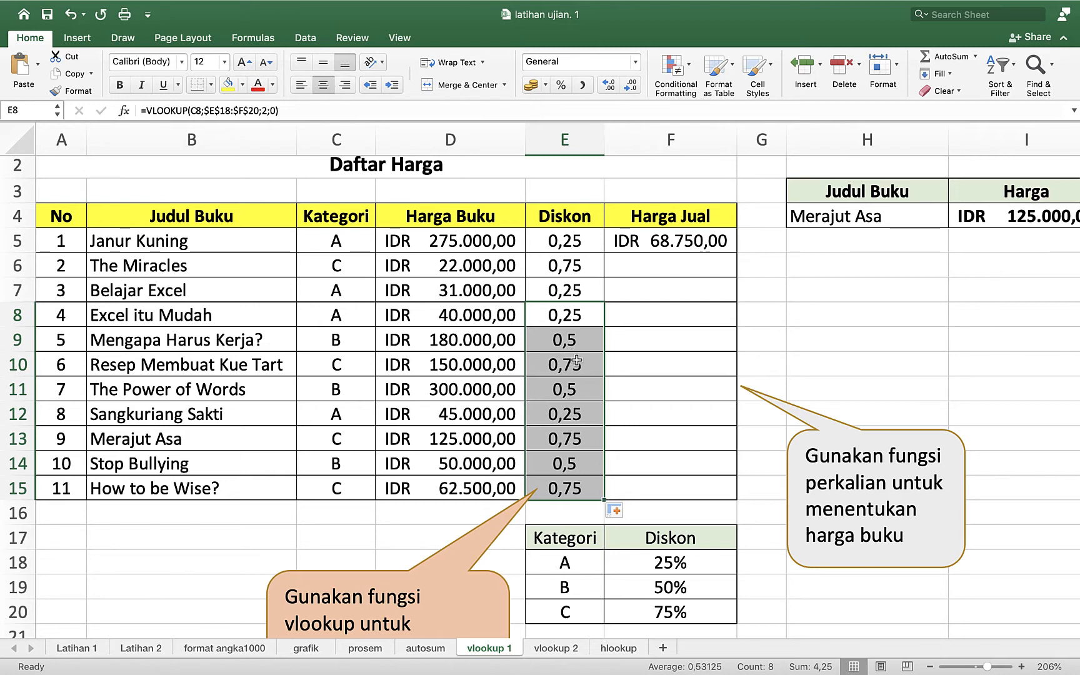
Compare the formulas in E7 and E8, and check the Diskon column against the book categories.
{"action": "left_click", "coordinate": [562, 293]}
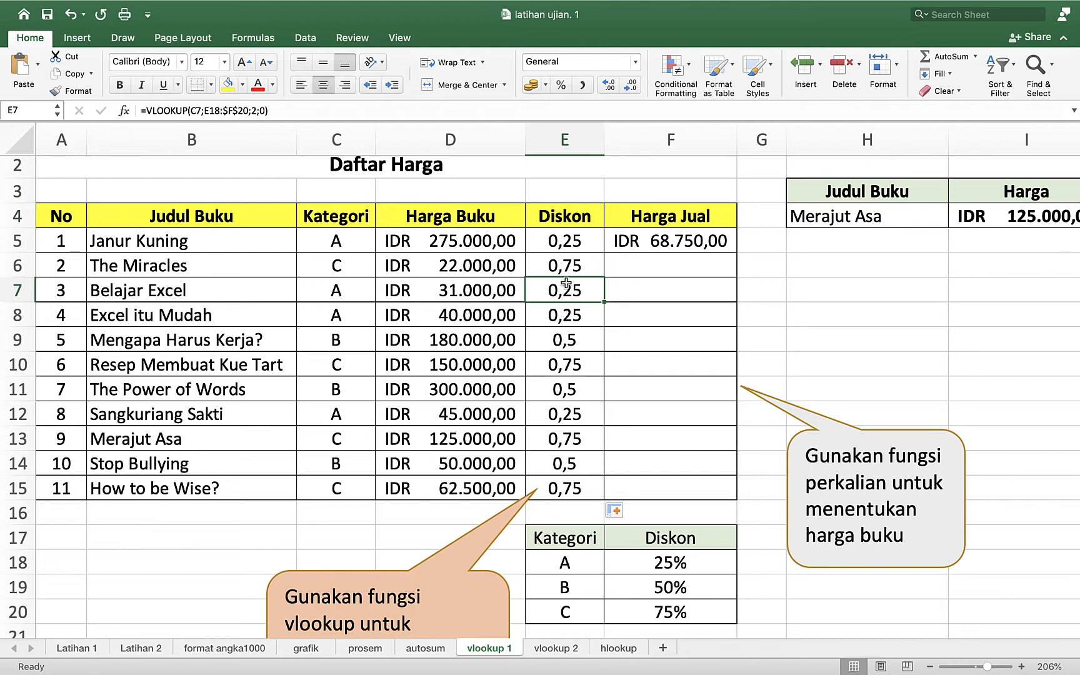
{"action": "left_click", "coordinate": [584, 320]}
{"action": "left_click", "coordinate": [566, 139]}
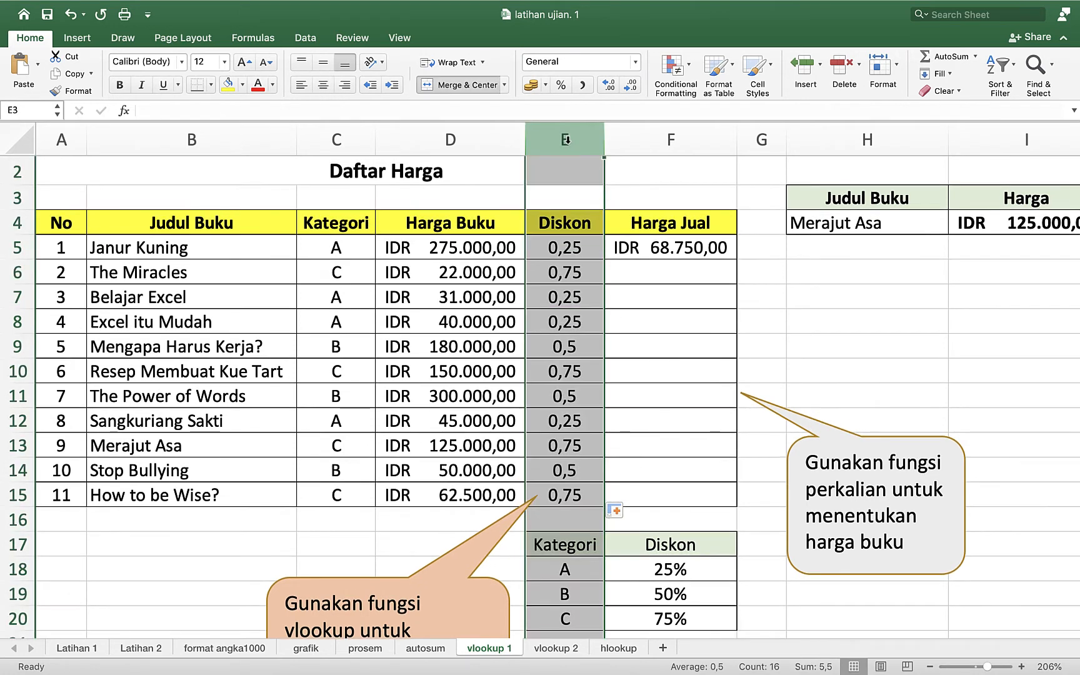
{"action": "left_click", "coordinate": [648, 342]}
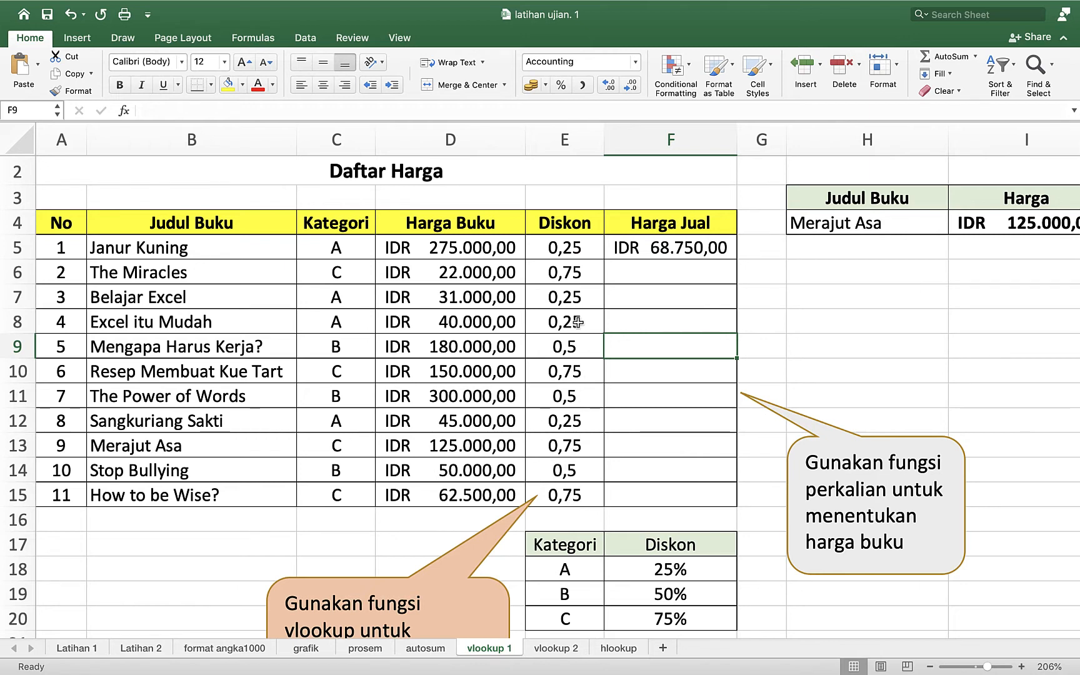
{"action": "left_click", "coordinate": [339, 496]}
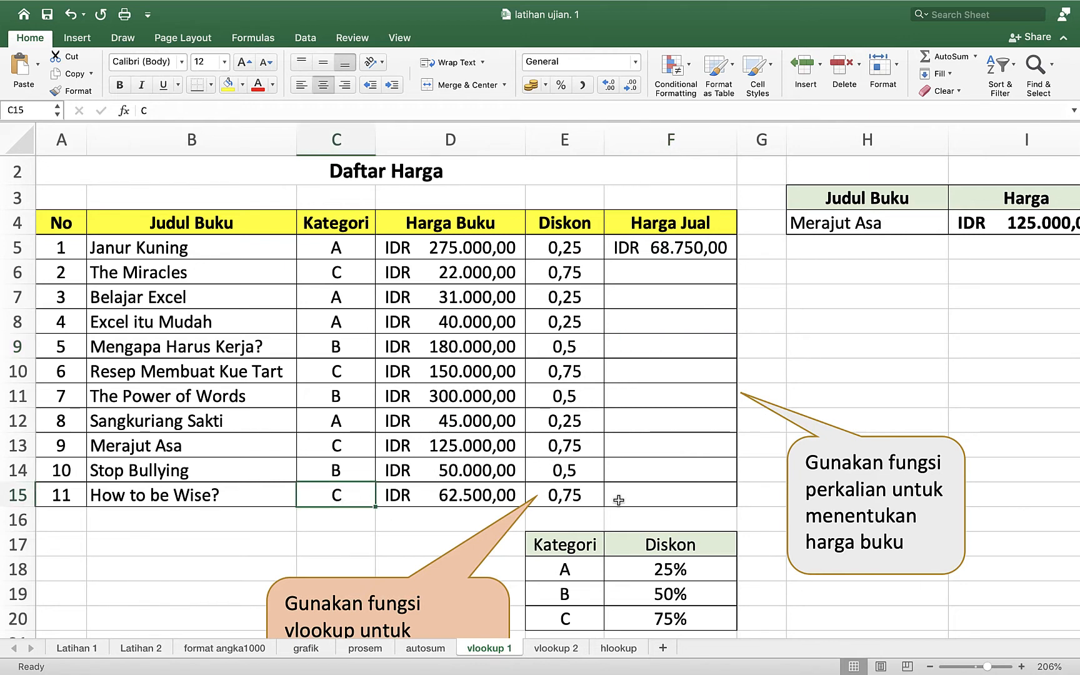
{"action": "left_click", "coordinate": [363, 472]}
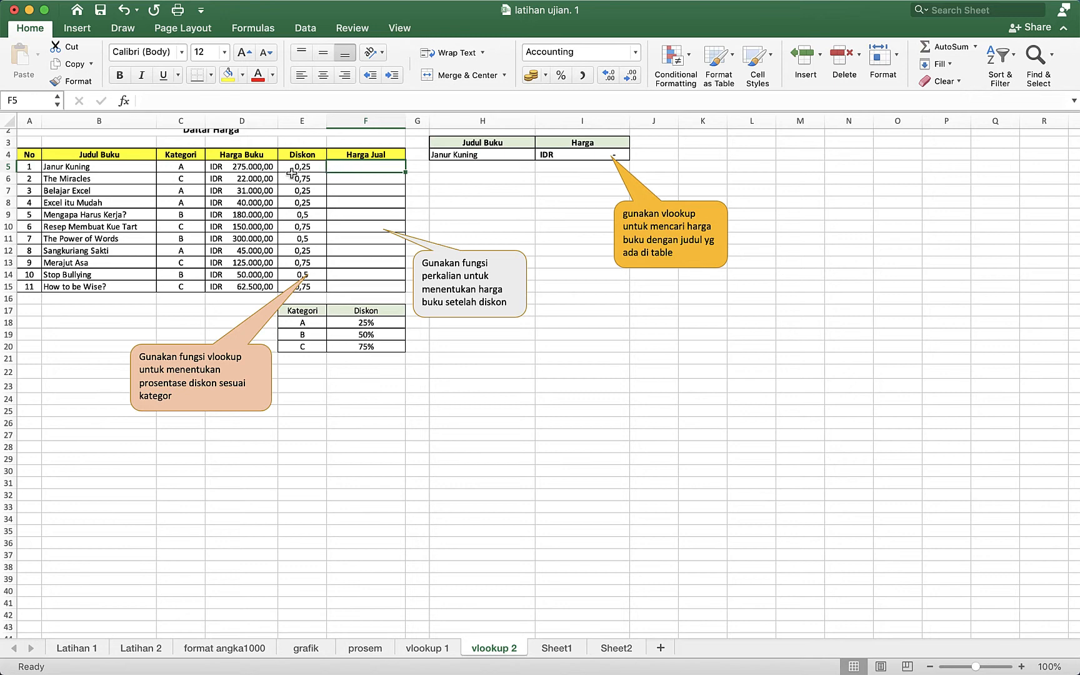
Examine the book price in D5 and the discount formula in E5 on the vlookup 2 sheet.
{"action": "left_click", "coordinate": [235, 167]}
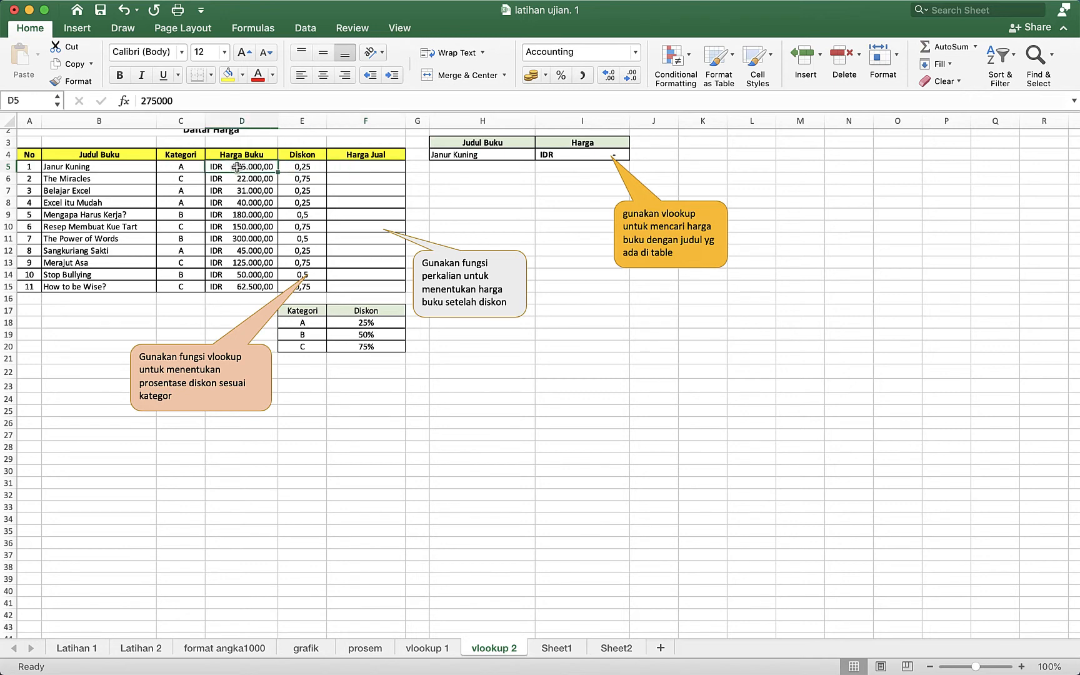
{"action": "scroll", "coordinate": [236, 166], "scroll_direction": "up", "scroll_amount": 2}
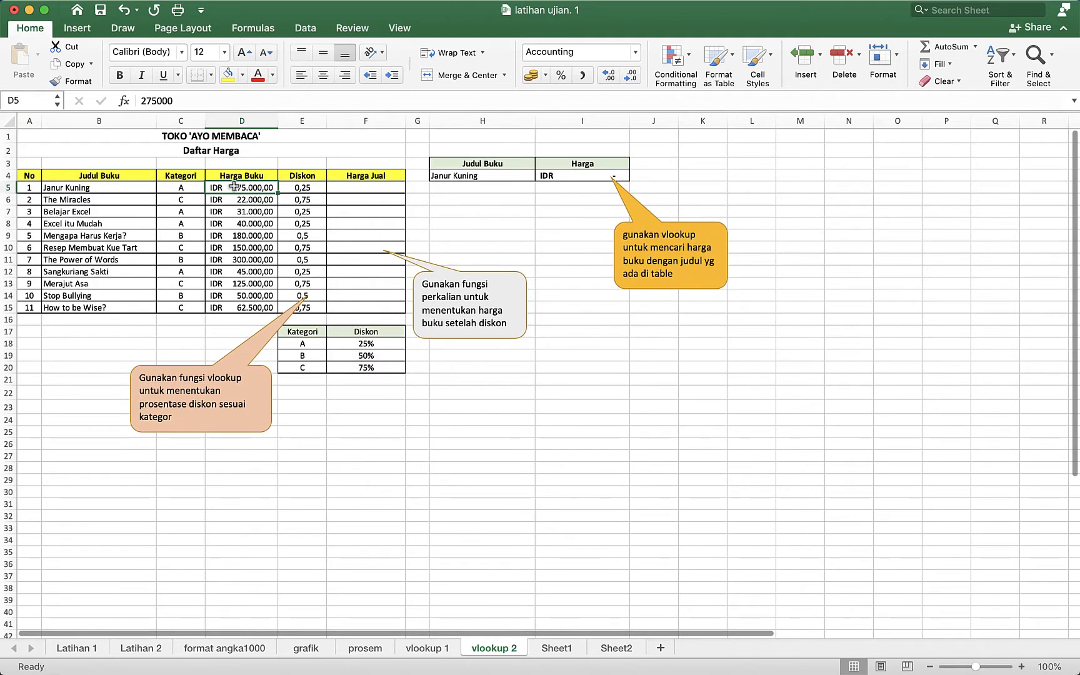
{"action": "left_click", "coordinate": [309, 188]}
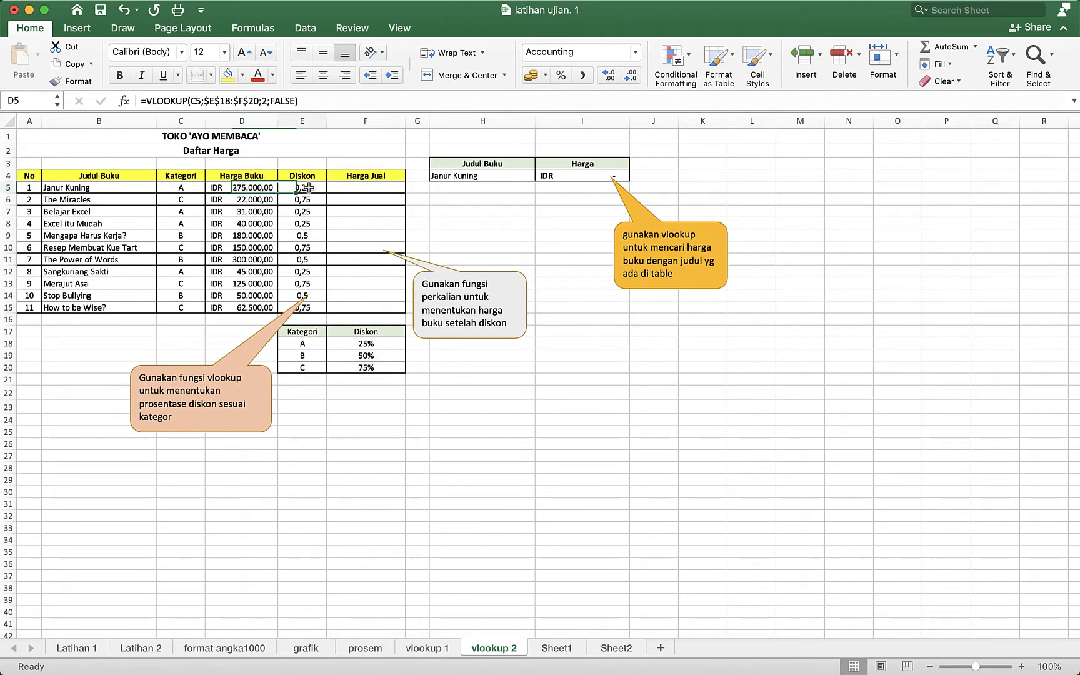
{"action": "left_click", "coordinate": [252, 190]}
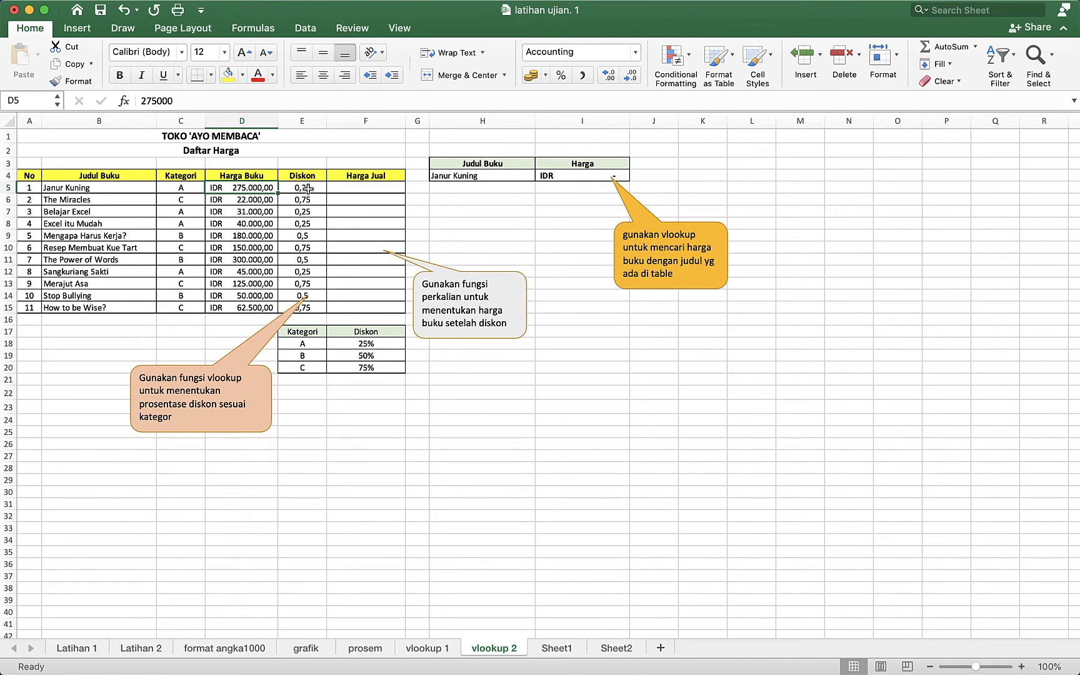
{"action": "left_click", "coordinate": [308, 188]}
{"action": "left_click", "coordinate": [243, 188]}
Calculate the first book's discounted selling price in F5 with the formula =D5-(D5*E5).
{"action": "left_click", "coordinate": [353, 190]}
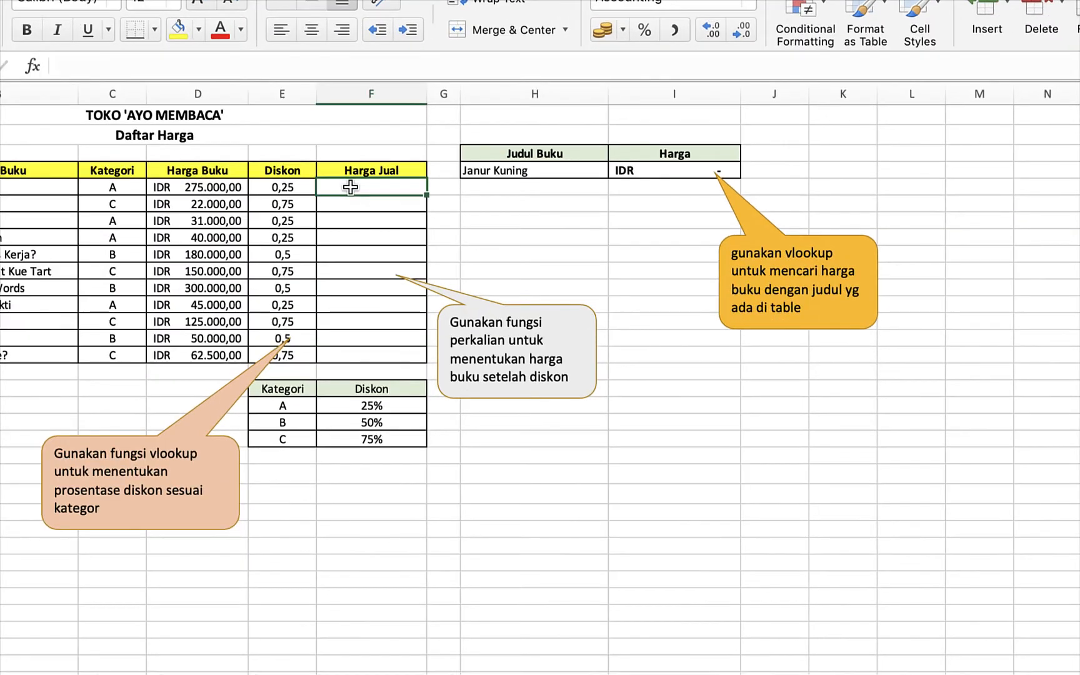
{"action": "type", "text": "="}
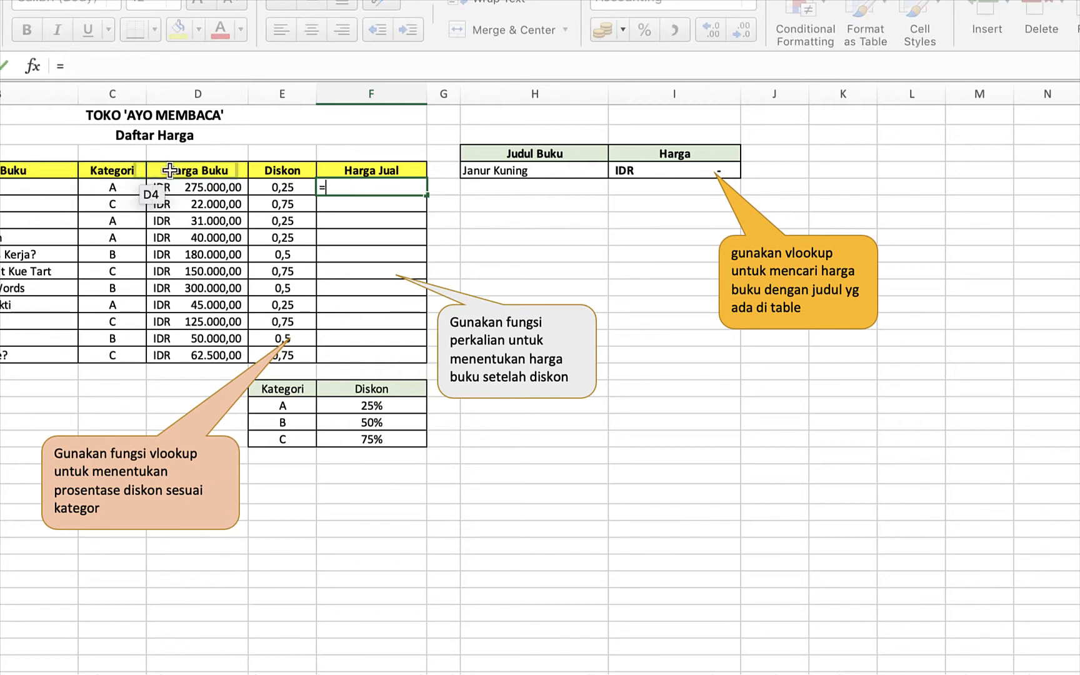
{"action": "left_click", "coordinate": [203, 192]}
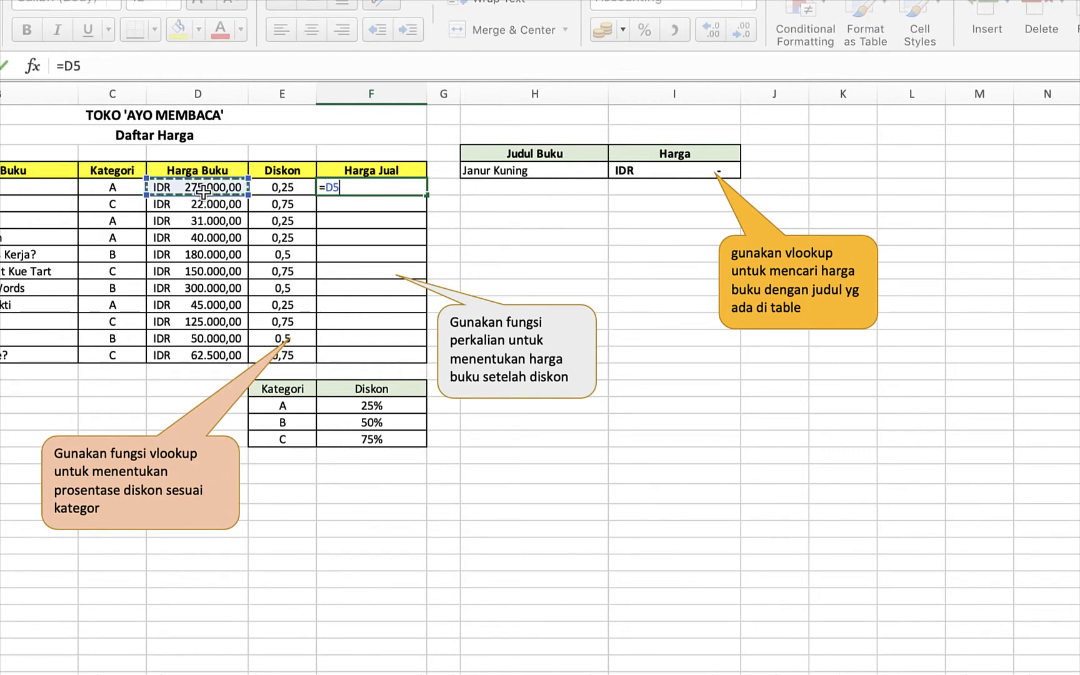
{"action": "type", "text": "-("}
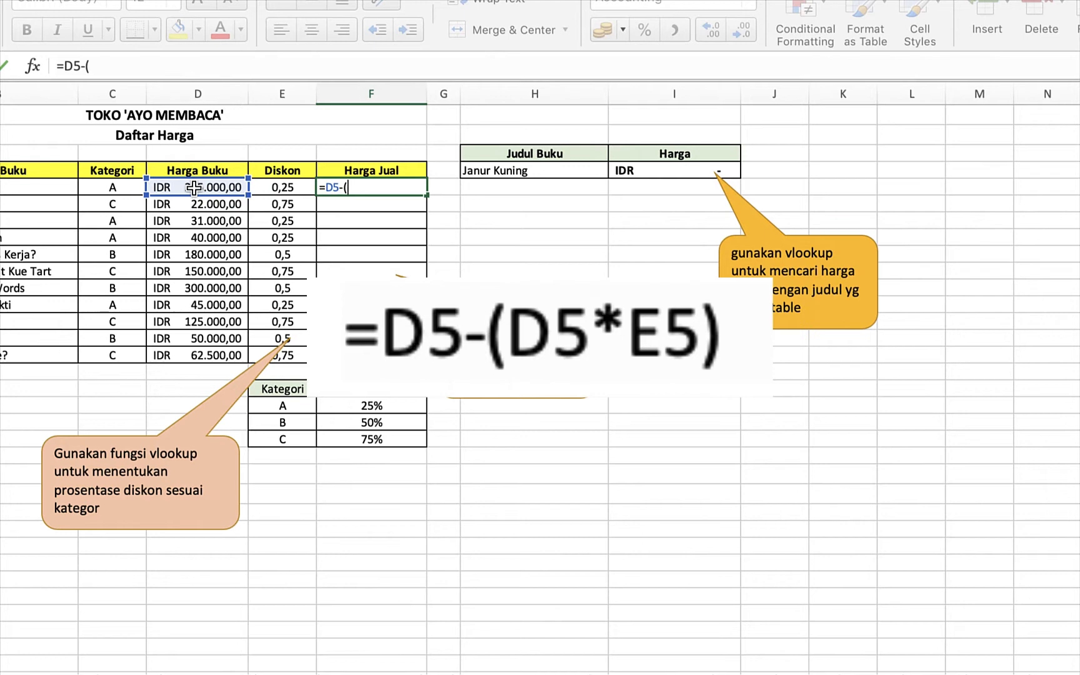
{"action": "left_click", "coordinate": [194, 188]}
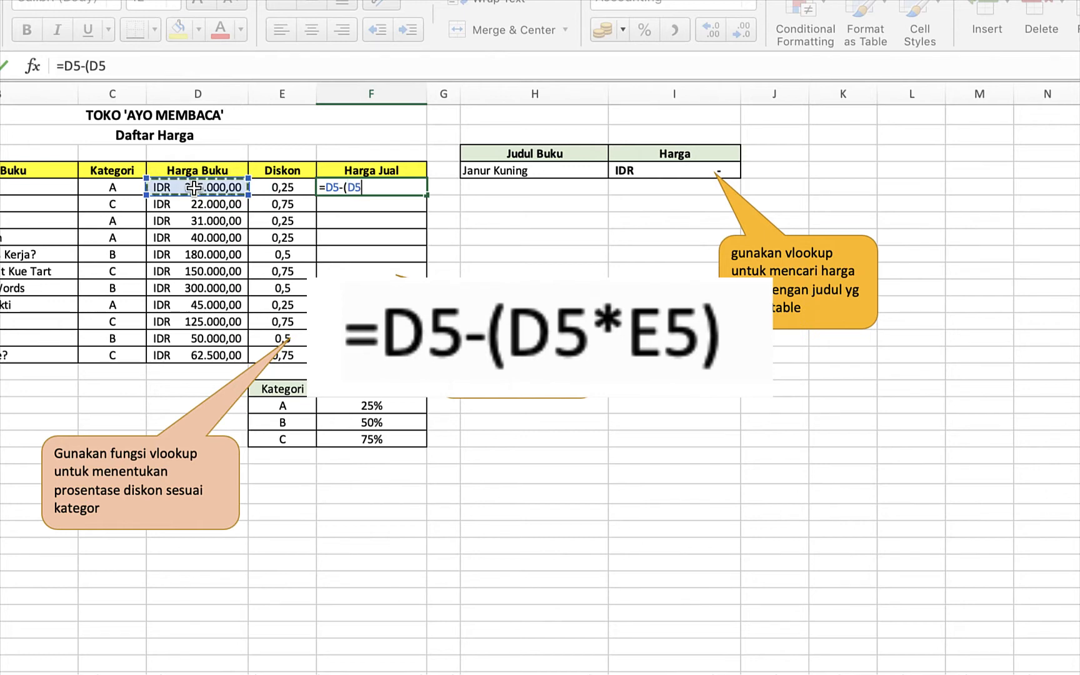
{"action": "type", "text": "*"}
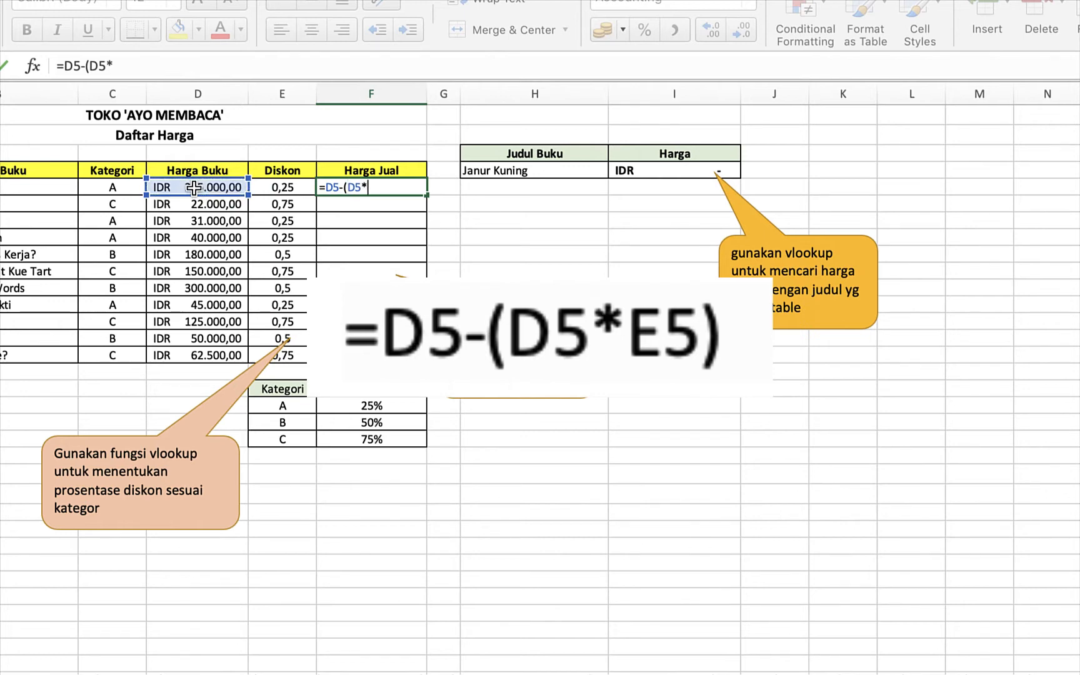
{"action": "left_click", "coordinate": [291, 187]}
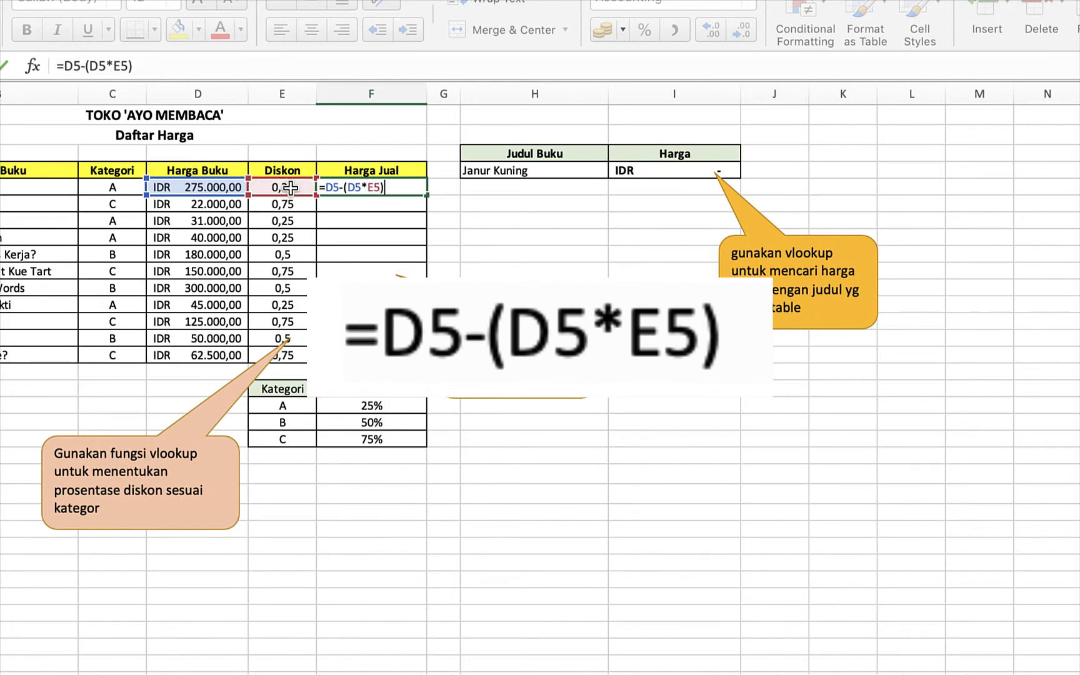
{"action": "key", "text": "Return"}
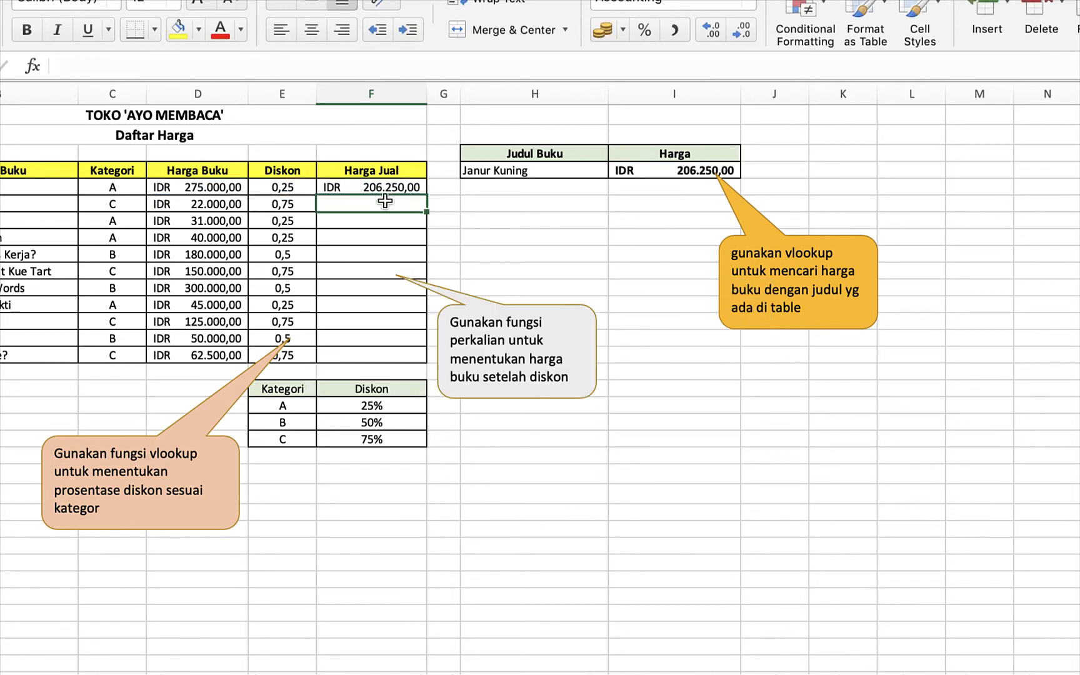
Review the first book's price in D5, discount in E5 and selling-price formula in F5.
{"action": "left_click", "coordinate": [189, 187]}
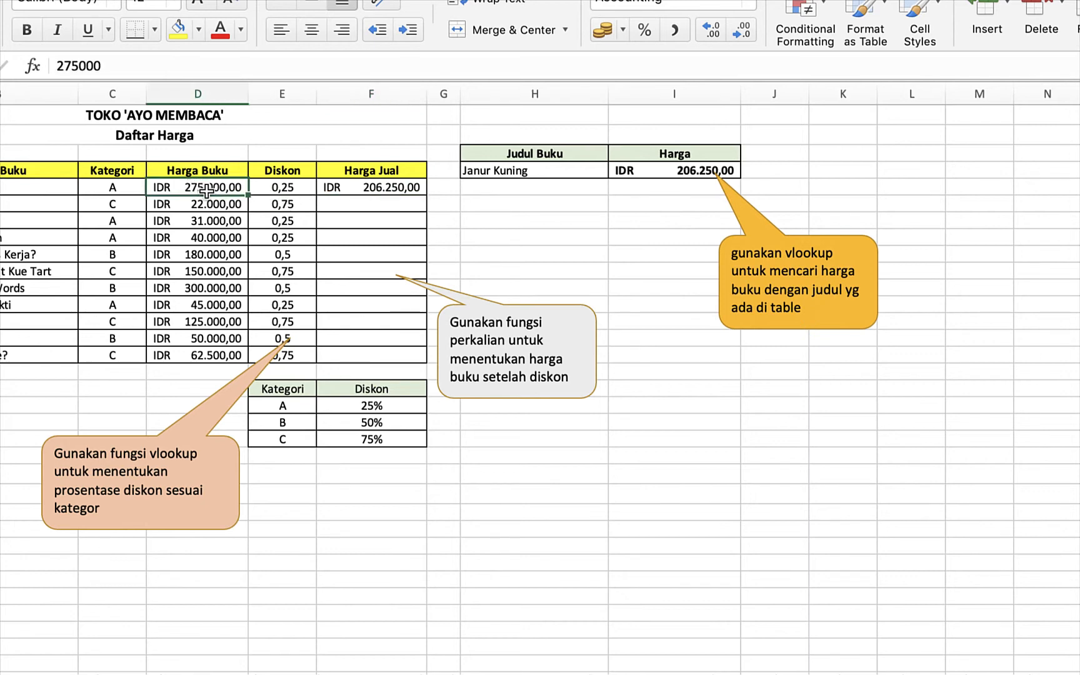
{"action": "left_click", "coordinate": [287, 185]}
{"action": "key", "text": "ctrl+c"}
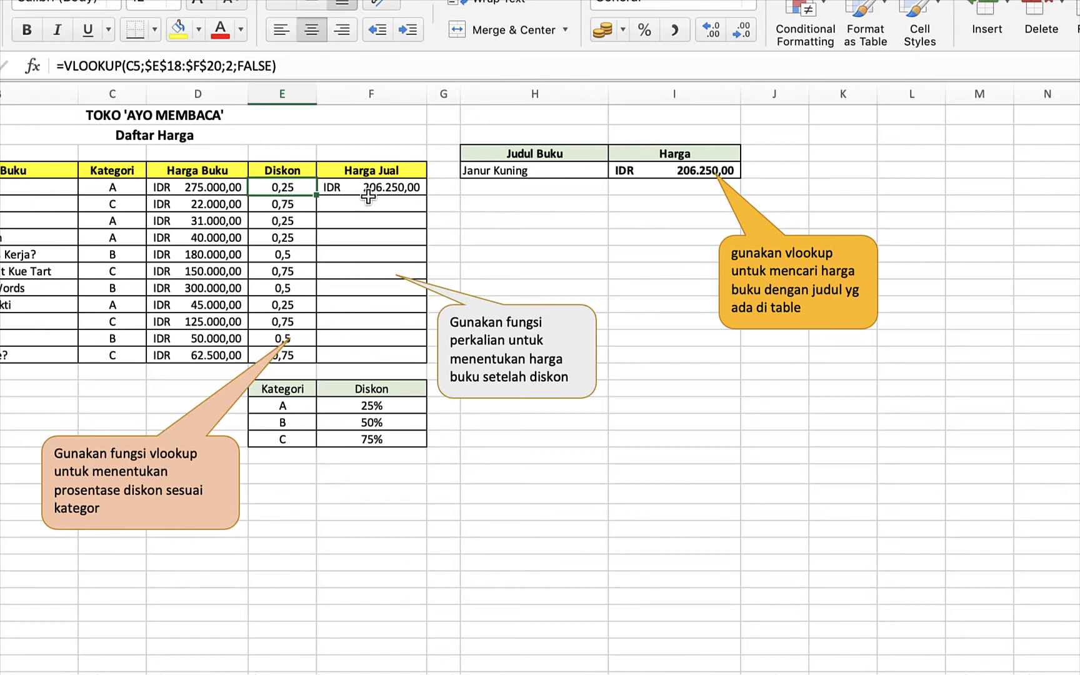
{"action": "left_click", "coordinate": [400, 189]}
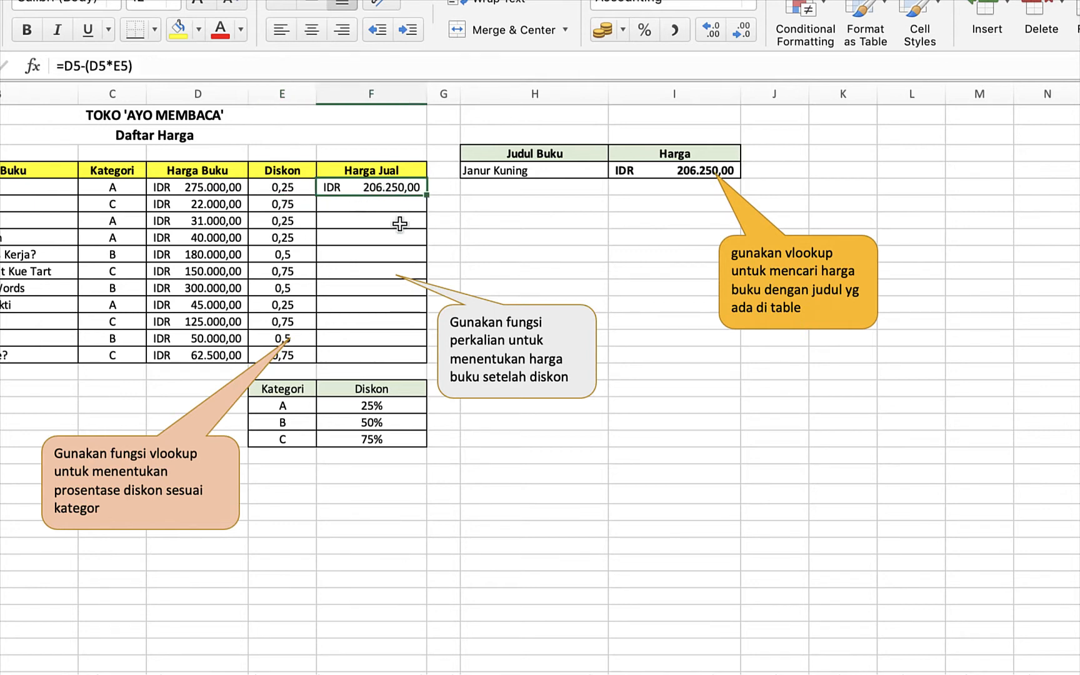
Calculate the second book's discounted selling price in F6 with the formula =D6-(D6*E6).
{"action": "left_click", "coordinate": [347, 204]}
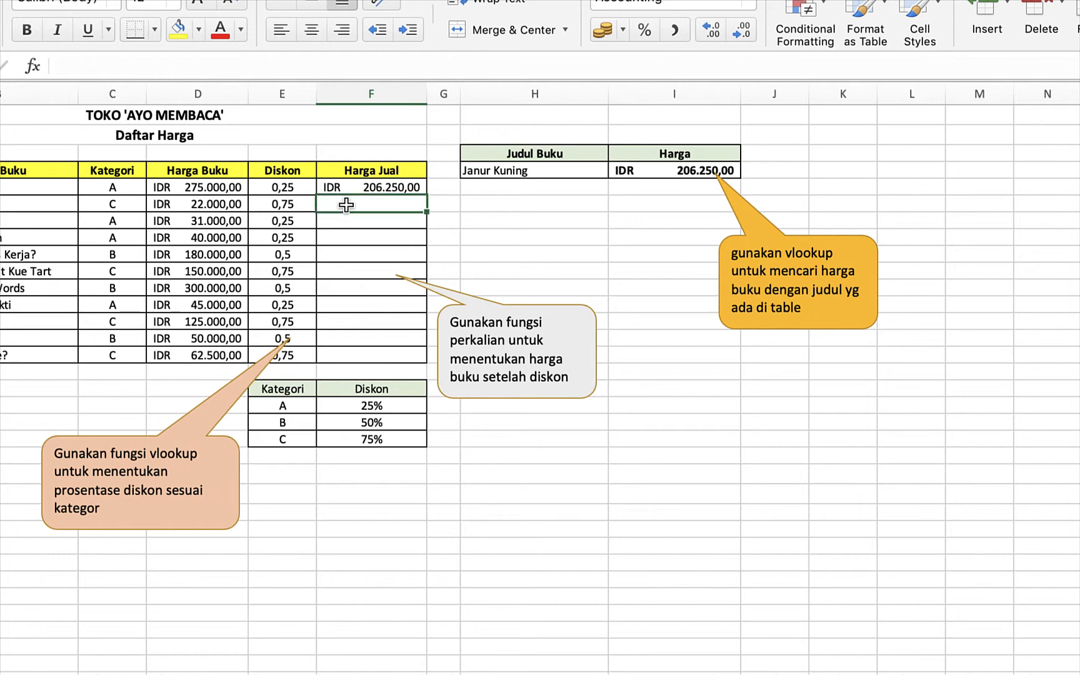
{"action": "type", "text": "="}
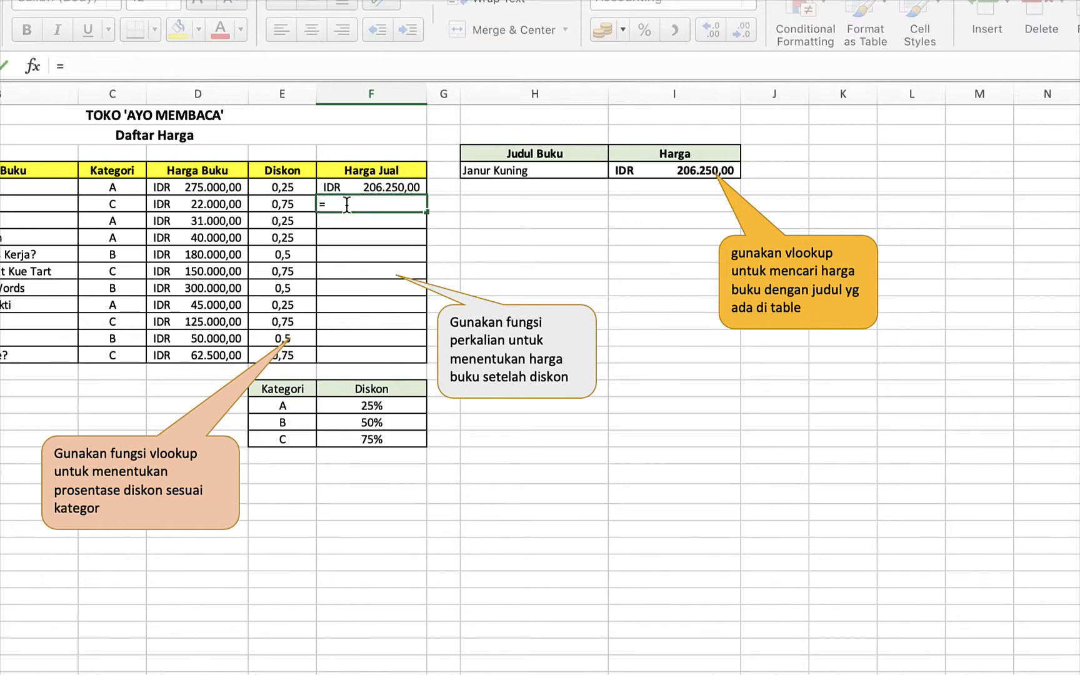
{"action": "left_click", "coordinate": [197, 206]}
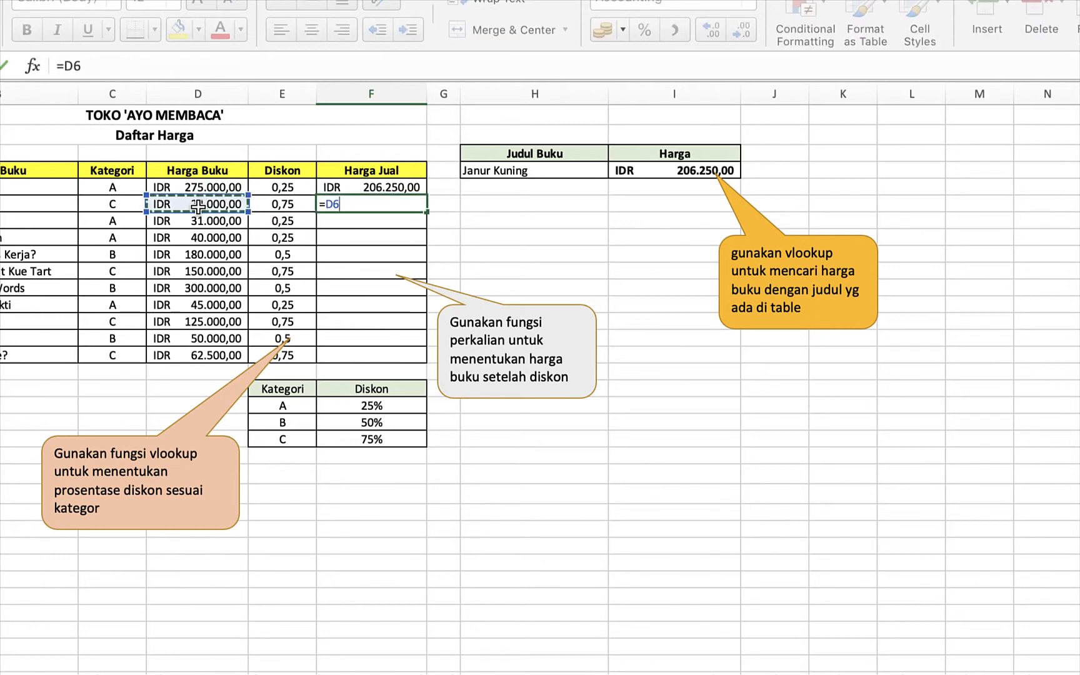
{"action": "type", "text": "-"}
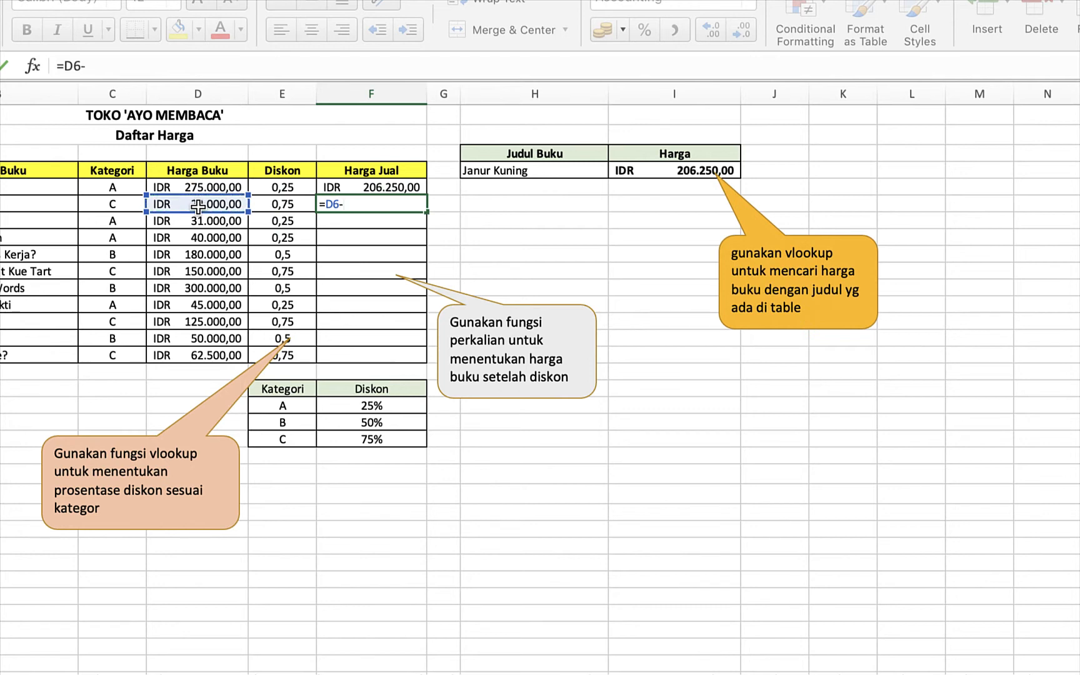
{"action": "type", "text": "("}
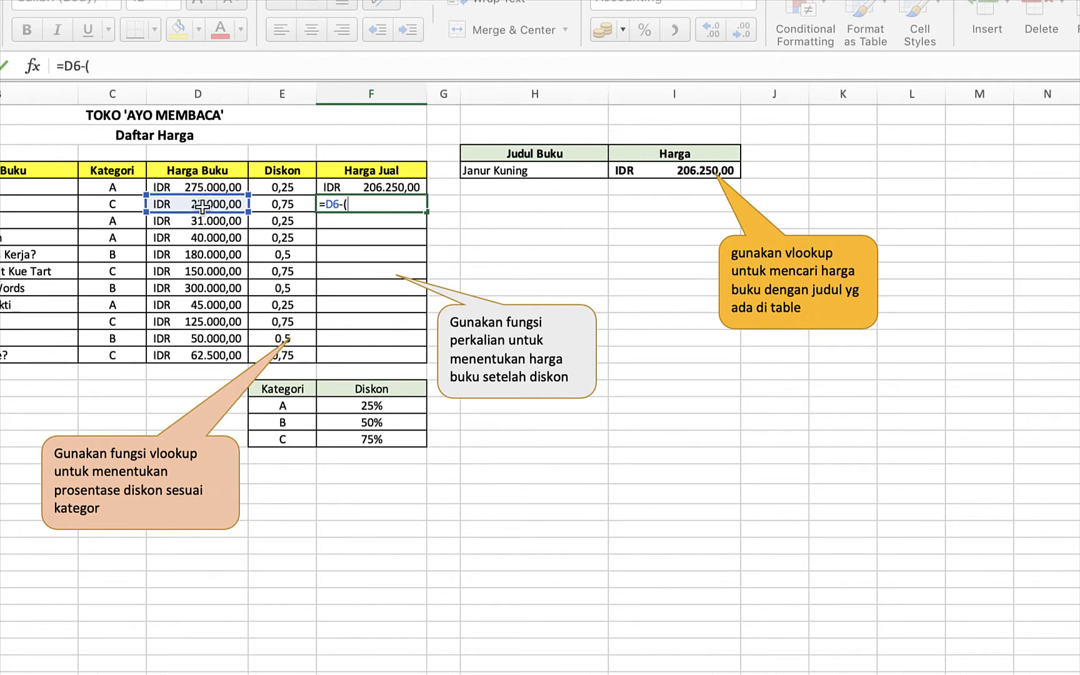
{"action": "left_click", "coordinate": [201, 206]}
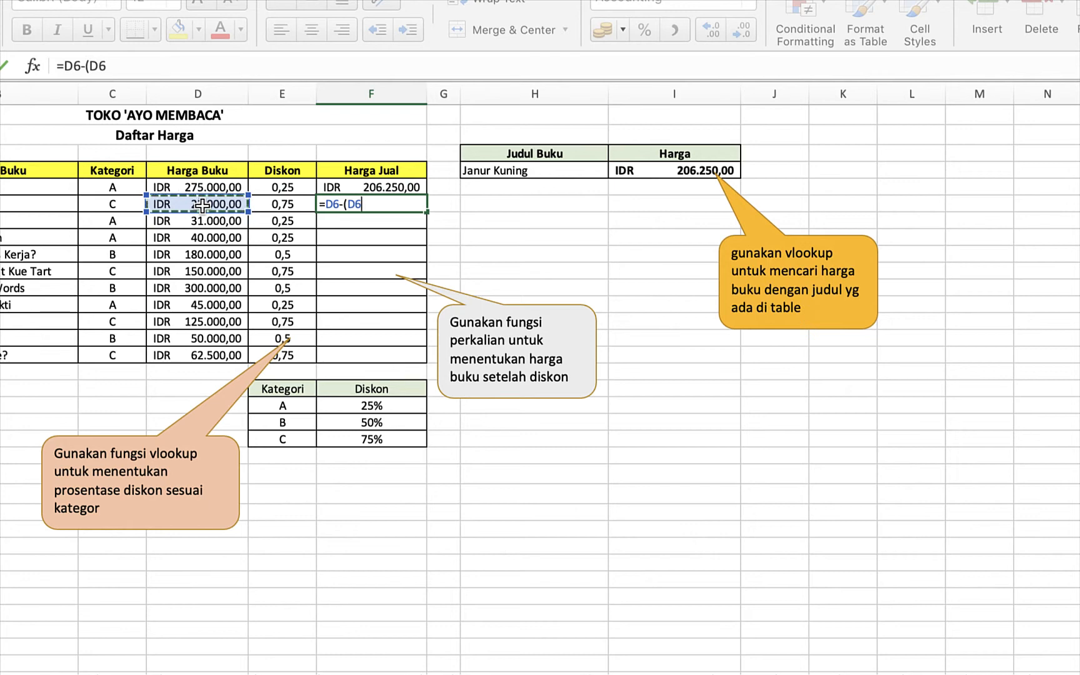
{"action": "type", "text": "*"}
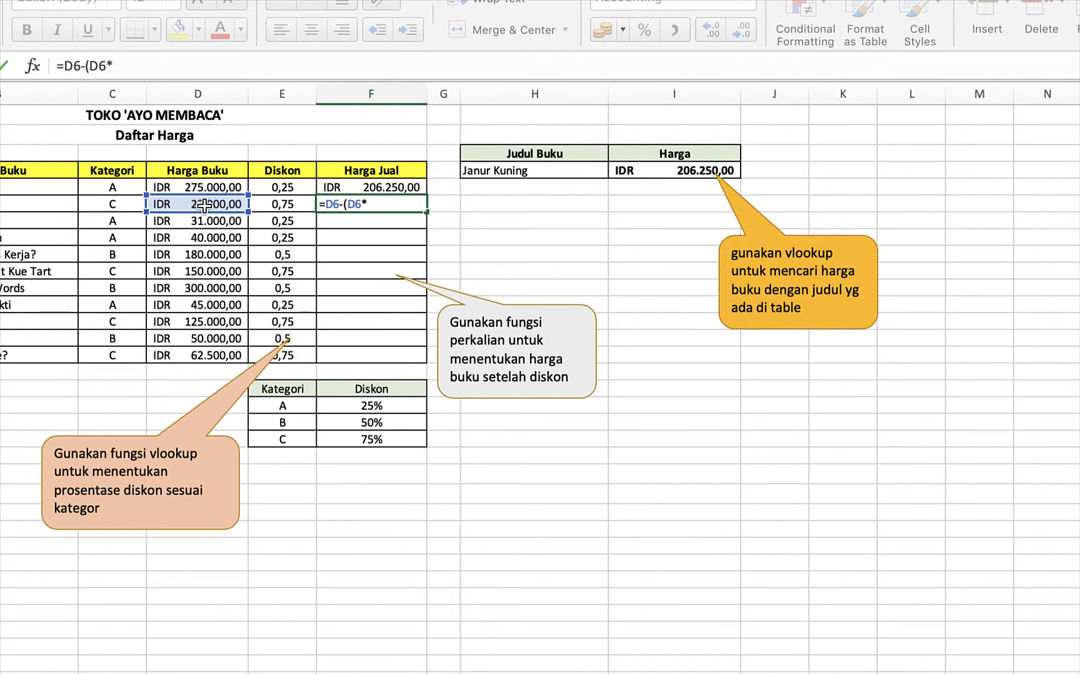
{"action": "left_click", "coordinate": [281, 204]}
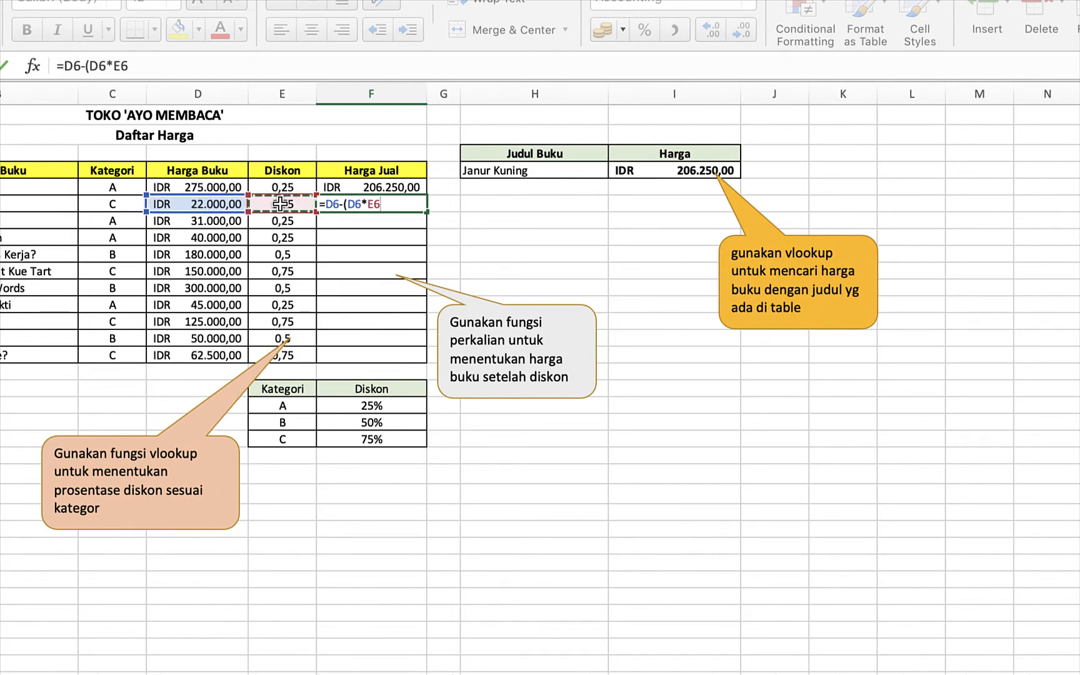
{"action": "type", "text": ")"}
{"action": "key", "text": "Return"}
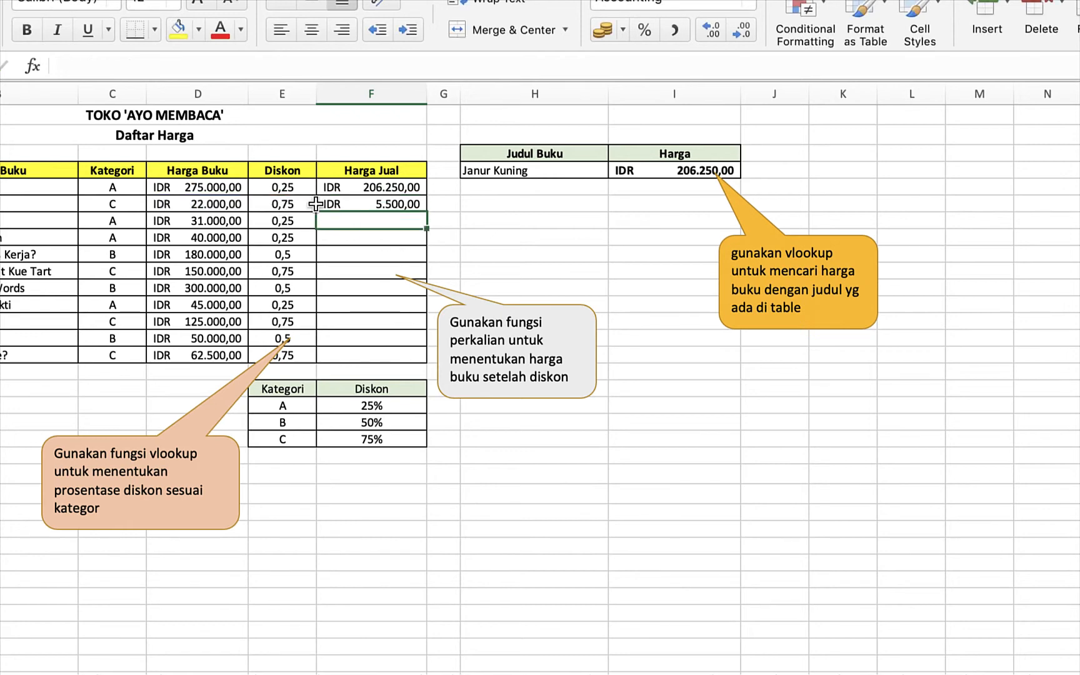
Fill the selling-price formula from F6 down through F15 for the remaining books.
{"action": "left_click", "coordinate": [355, 203]}
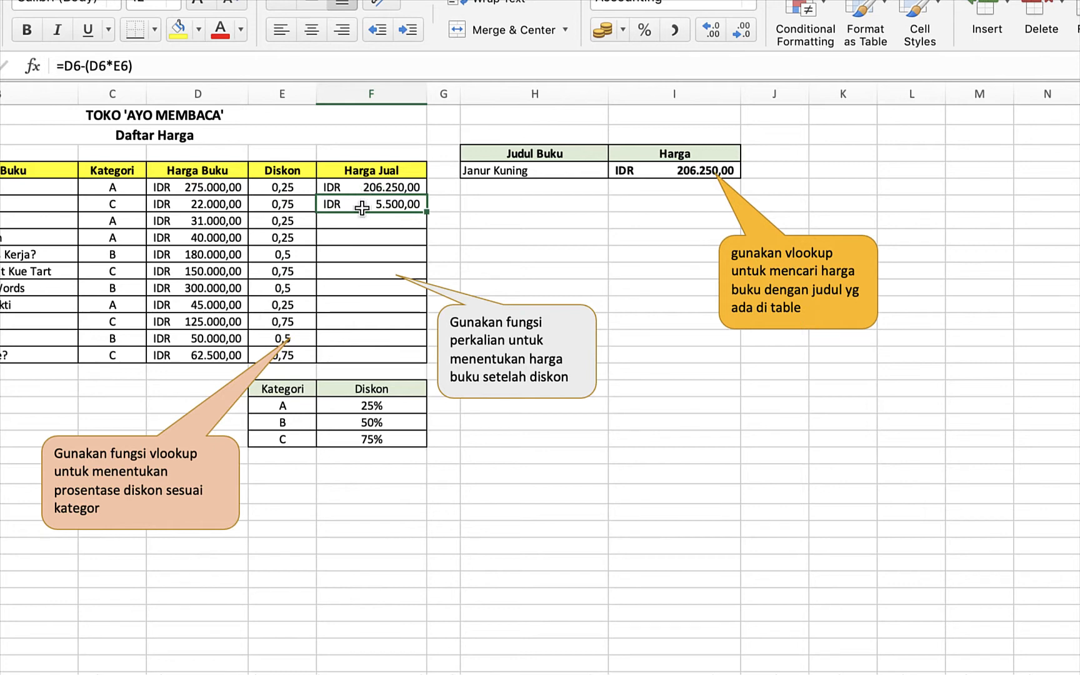
{"action": "left_click", "coordinate": [359, 224]}
{"action": "left_click", "coordinate": [359, 208]}
{"action": "left_click_drag", "start_coordinate": [426, 217], "coordinate": [428, 359]}
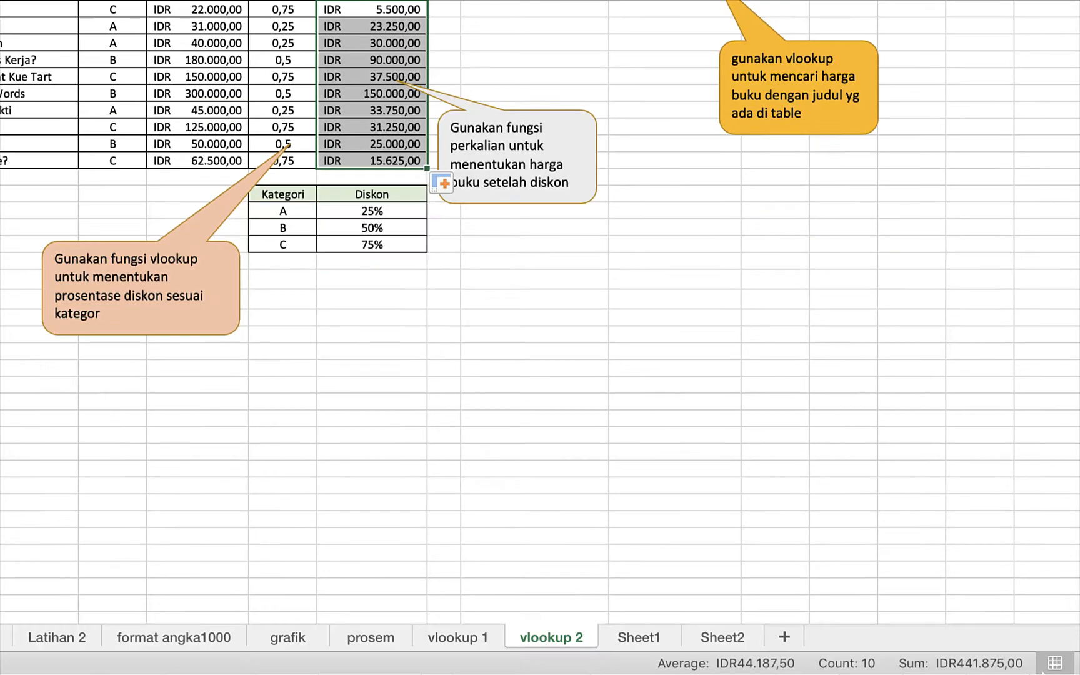
{"action": "scroll", "coordinate": [474, 53], "scroll_direction": "up", "scroll_amount": 3}
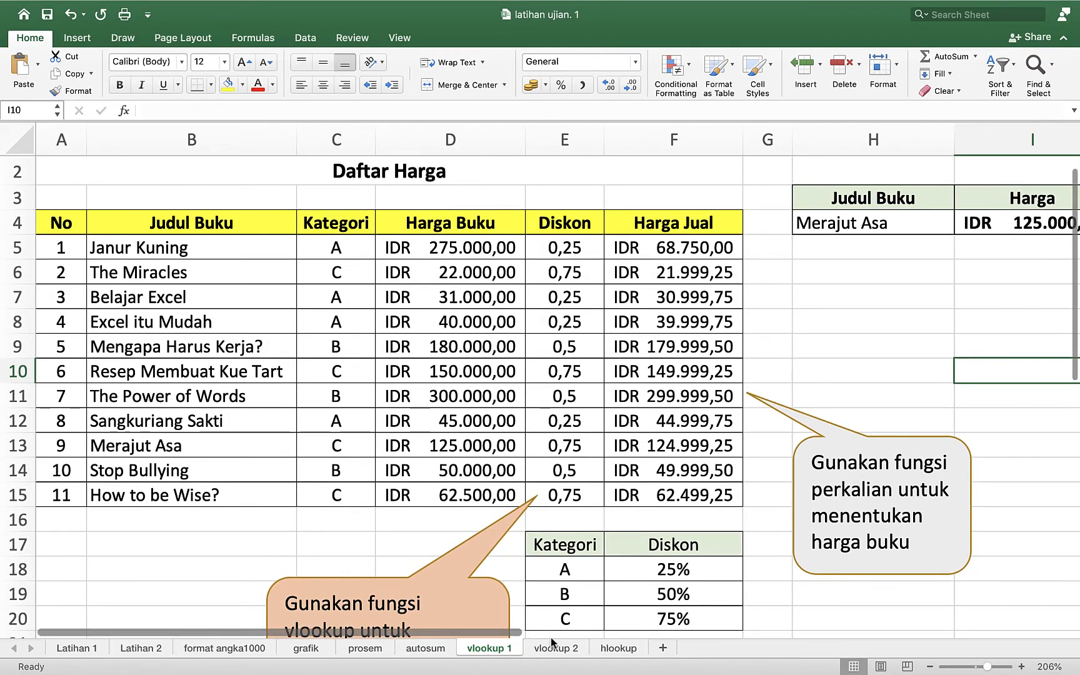
Examine the title and price lookup table in H3:I4 and the book titles in the price list on the vlookup 1 sheet.
{"action": "left_click", "coordinate": [796, 310]}
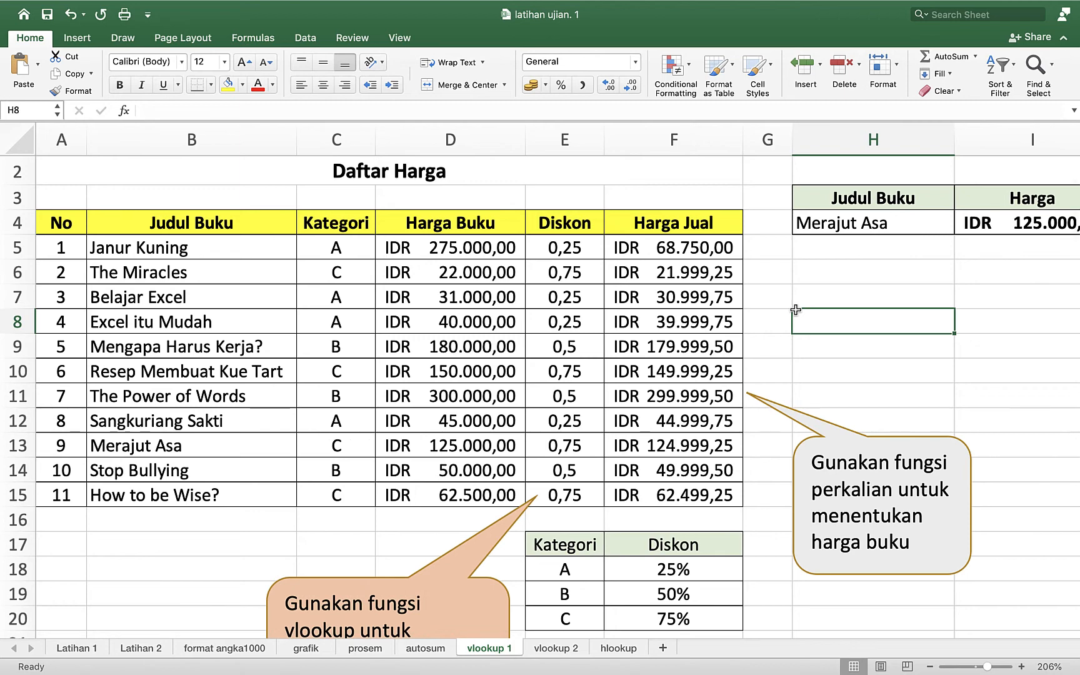
{"action": "key", "text": "Right"}
{"action": "key", "text": "Right"}
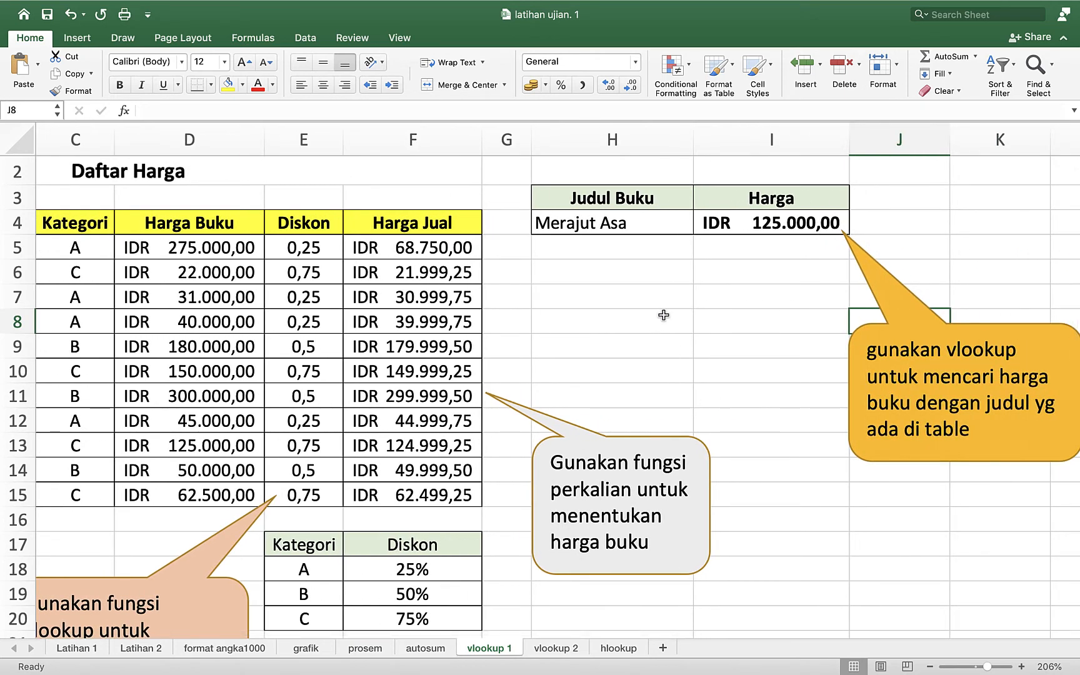
{"action": "left_click", "coordinate": [624, 224]}
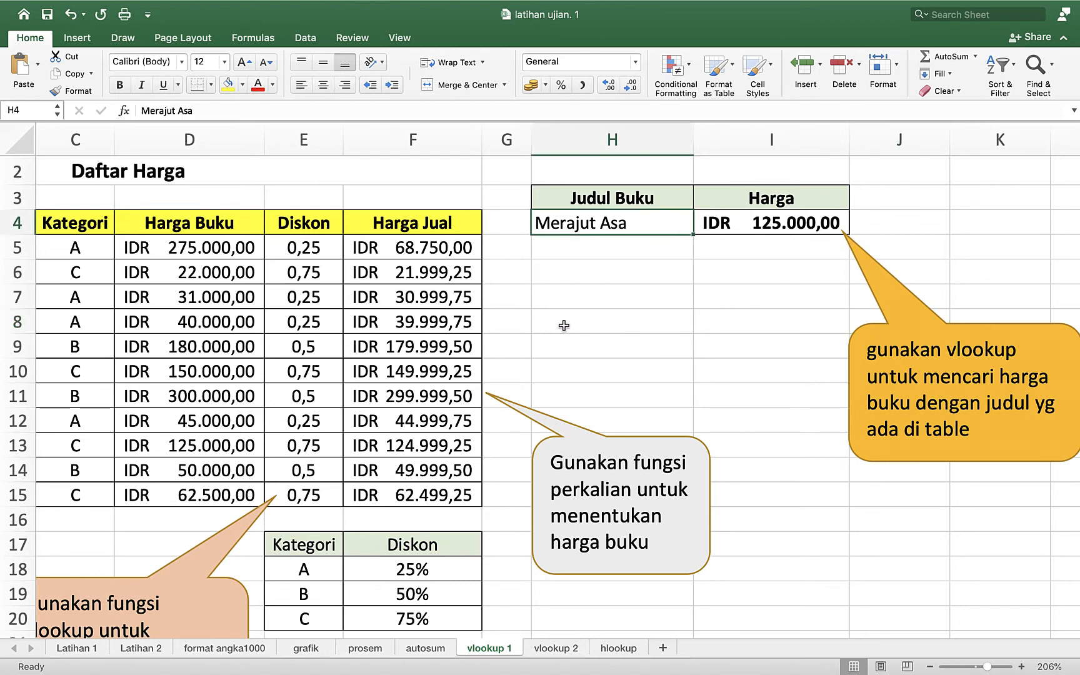
{"action": "scroll", "coordinate": [256, 257], "scroll_direction": "down", "scroll_amount": 3}
{"action": "scroll", "coordinate": [256, 257], "scroll_direction": "up", "scroll_amount": 4}
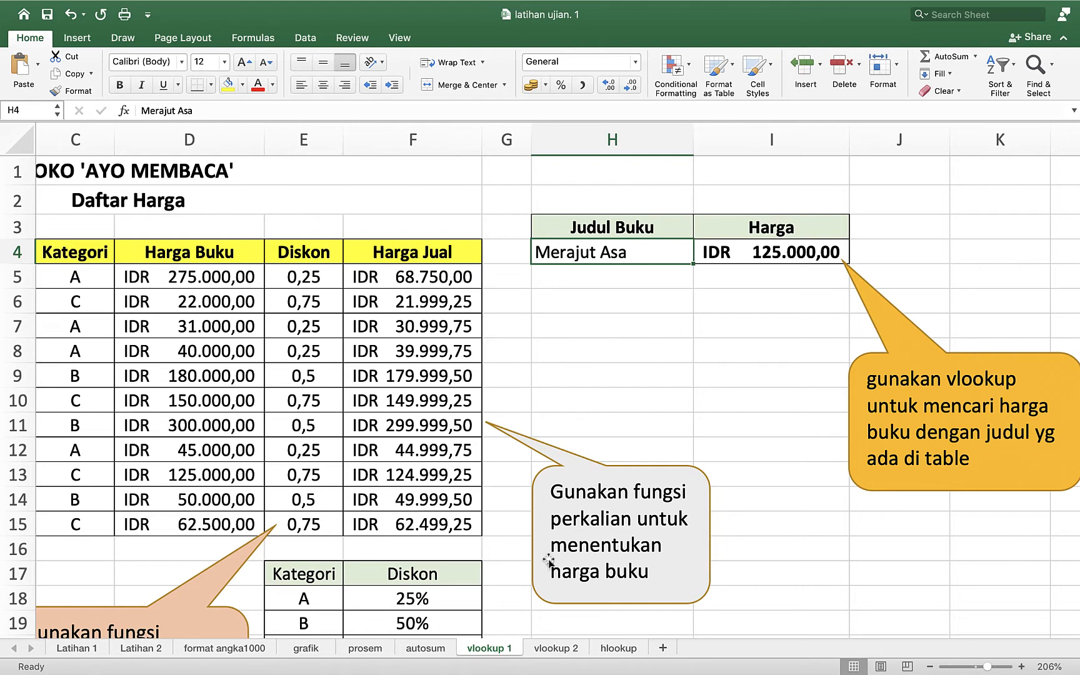
{"action": "scroll", "coordinate": [644, 634], "scroll_direction": "left", "scroll_amount": 5}
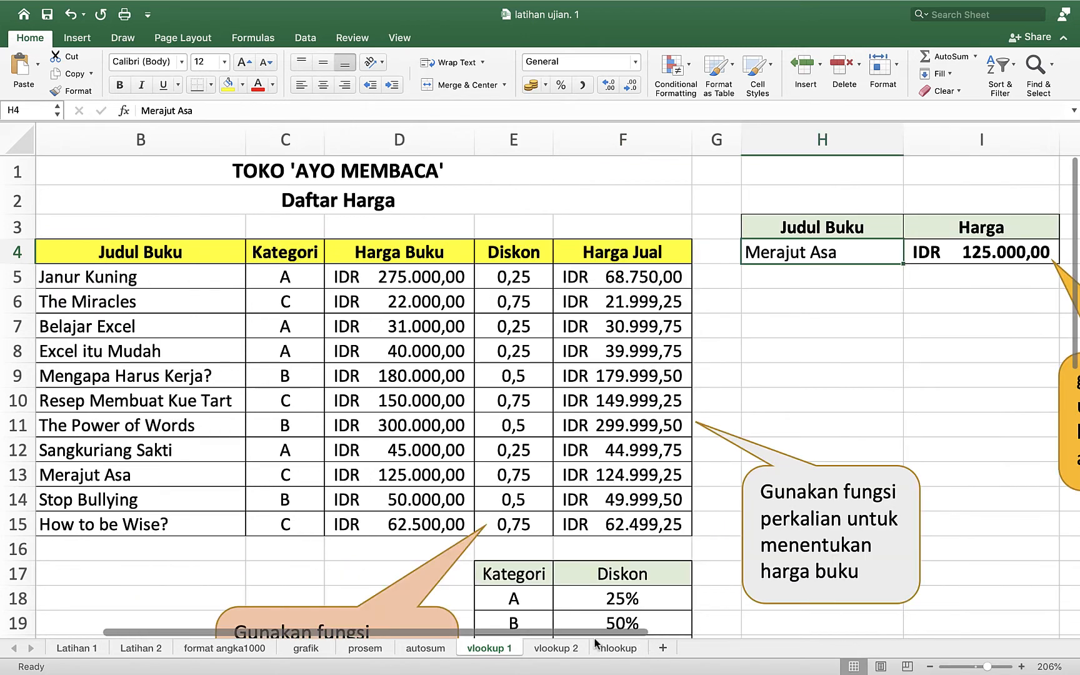
{"action": "left_click", "coordinate": [144, 333]}
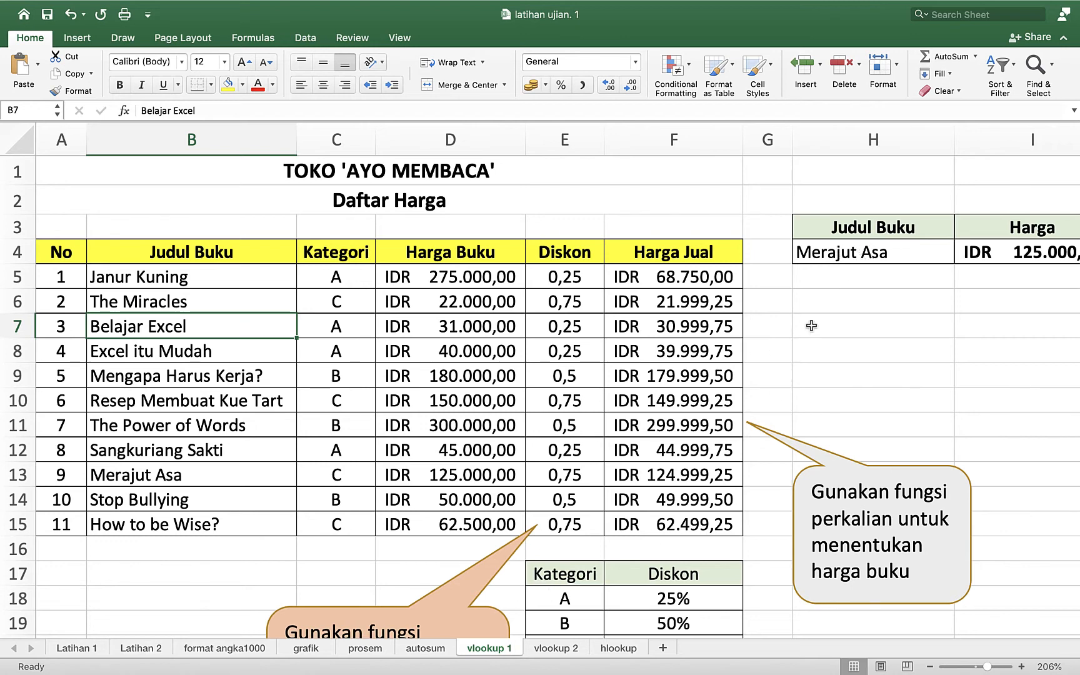
Narrow column G slightly and enter Belajar Excel as the book title in H4.
{"action": "left_click", "coordinate": [837, 253]}
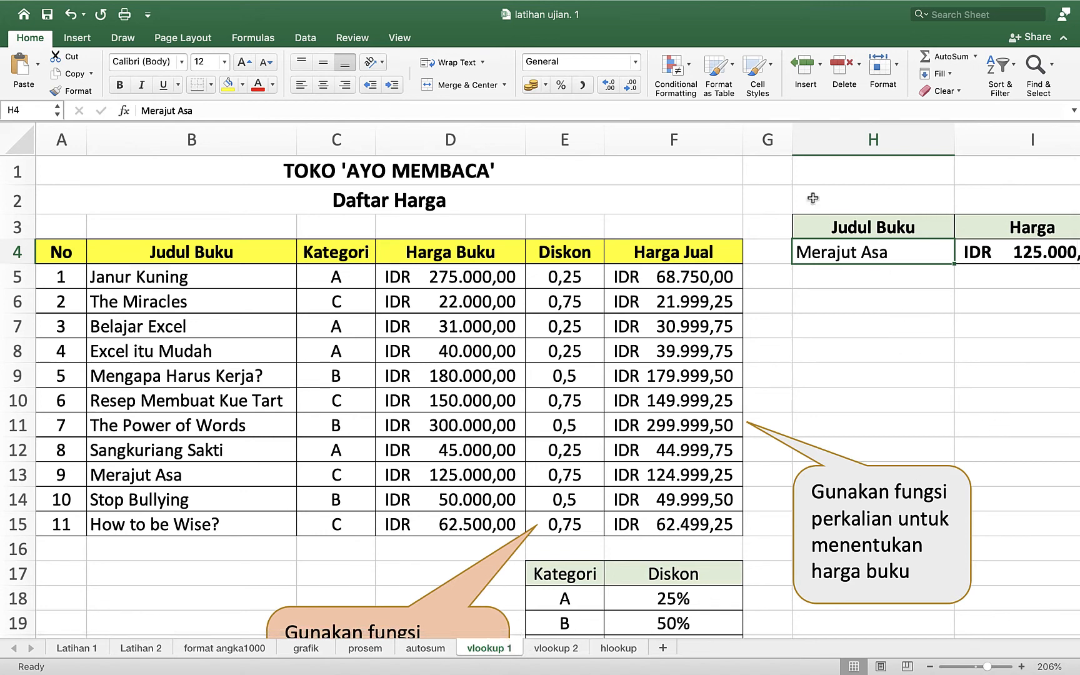
{"action": "left_click_drag", "start_coordinate": [792, 148], "coordinate": [768, 148]}
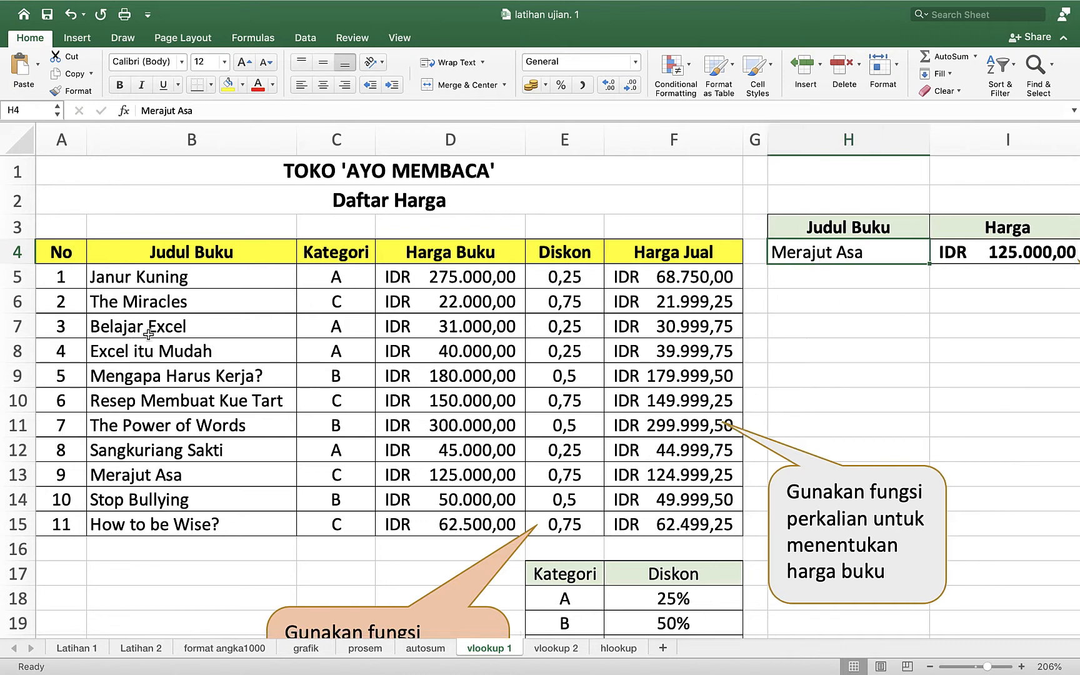
{"action": "type", "text": "B"}
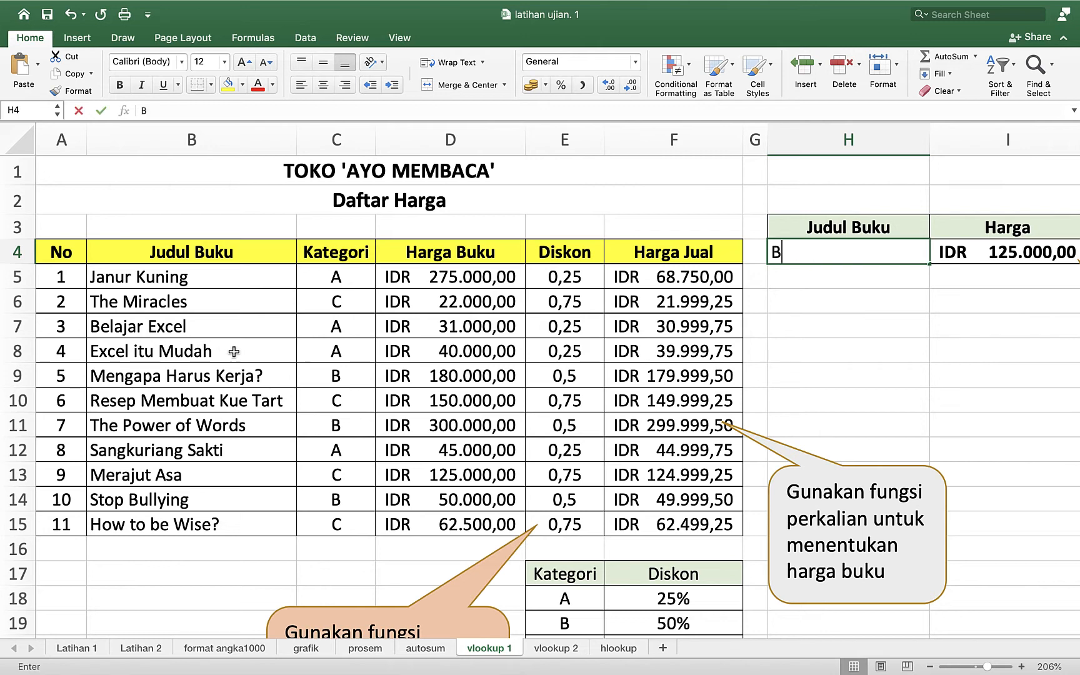
{"action": "type", "text": "elajar"}
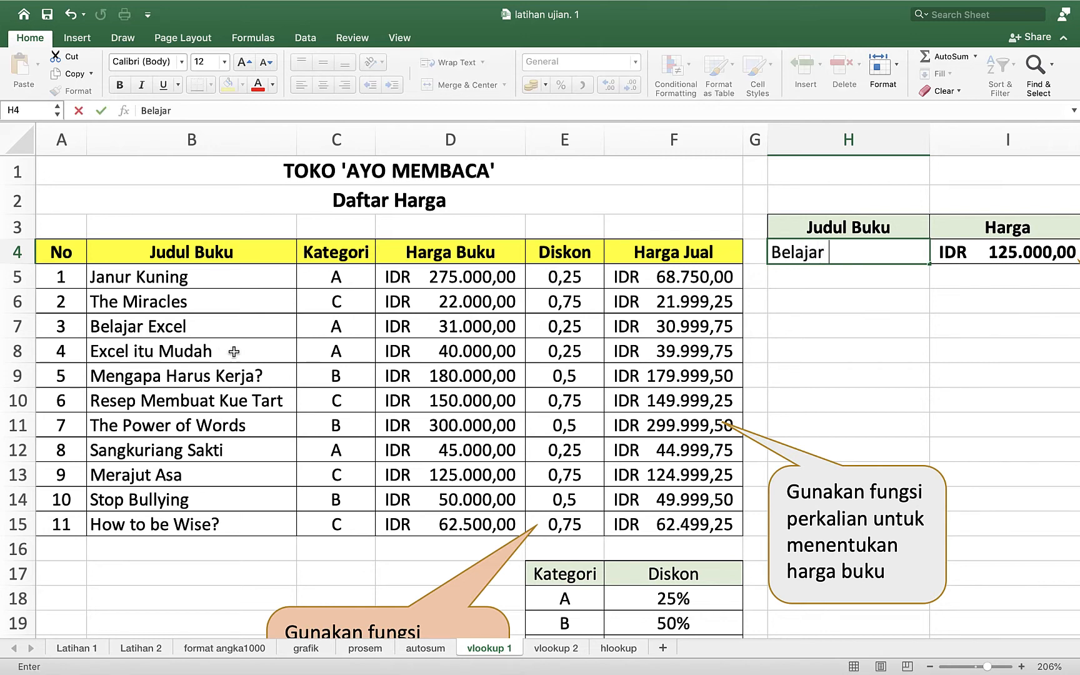
{"action": "type", "text": " Excel"}
{"action": "key", "text": "Return"}
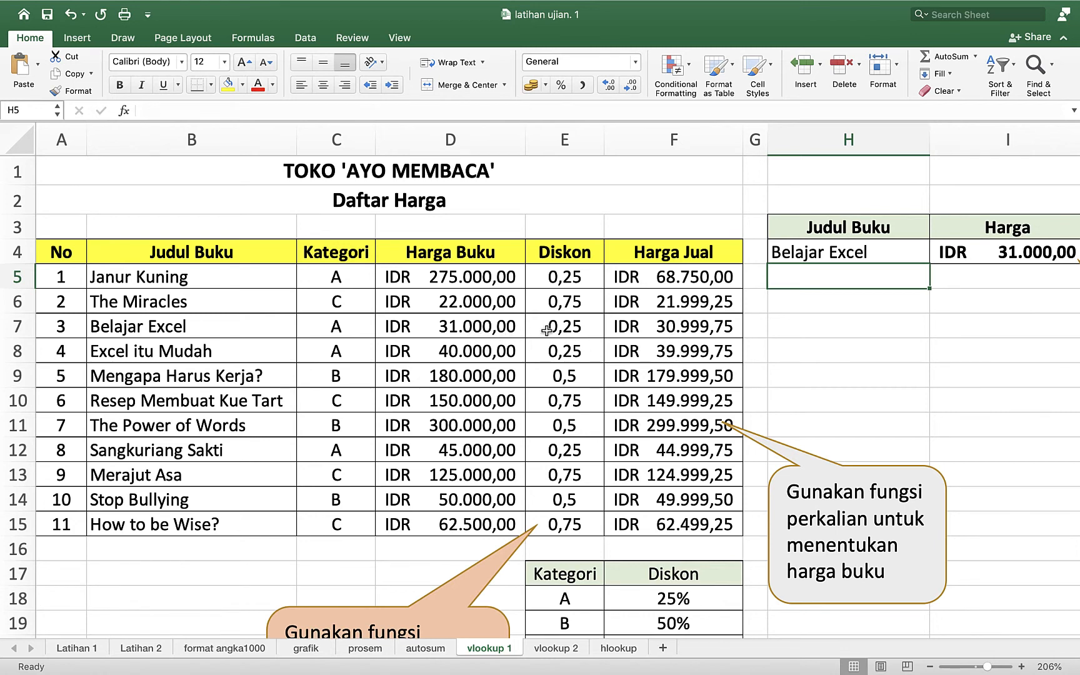
Clear the price lookup formula in I4 and the book title in H4.
{"action": "left_click", "coordinate": [984, 253]}
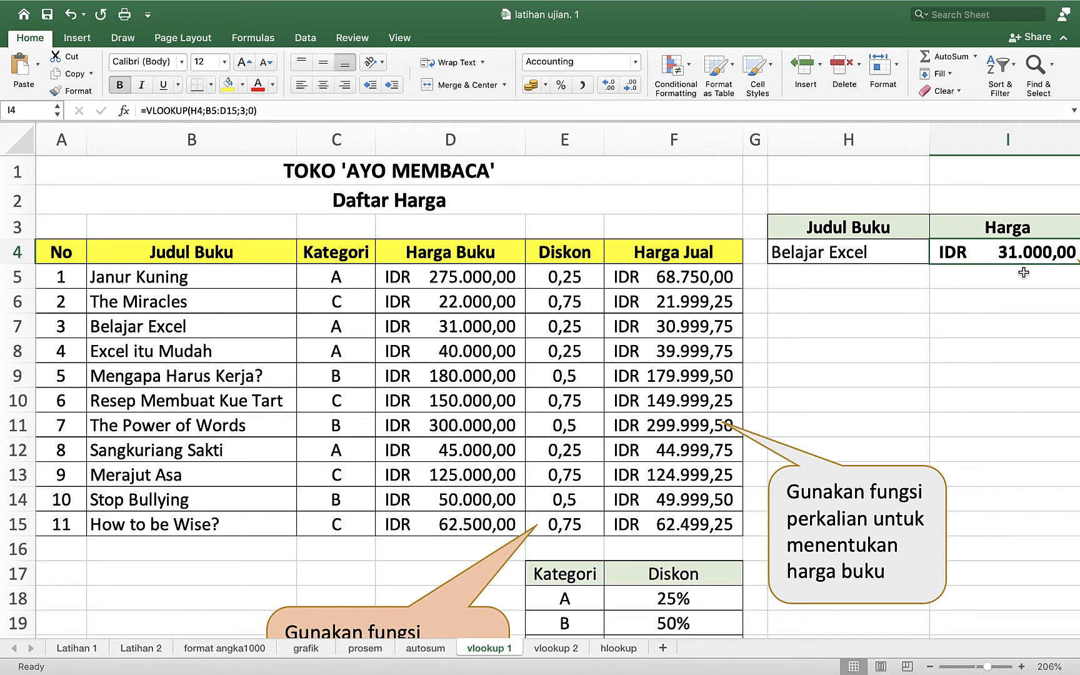
{"action": "key", "text": "Delete"}
{"action": "scroll", "coordinate": [958, 380], "scroll_direction": "right", "scroll_amount": 5}
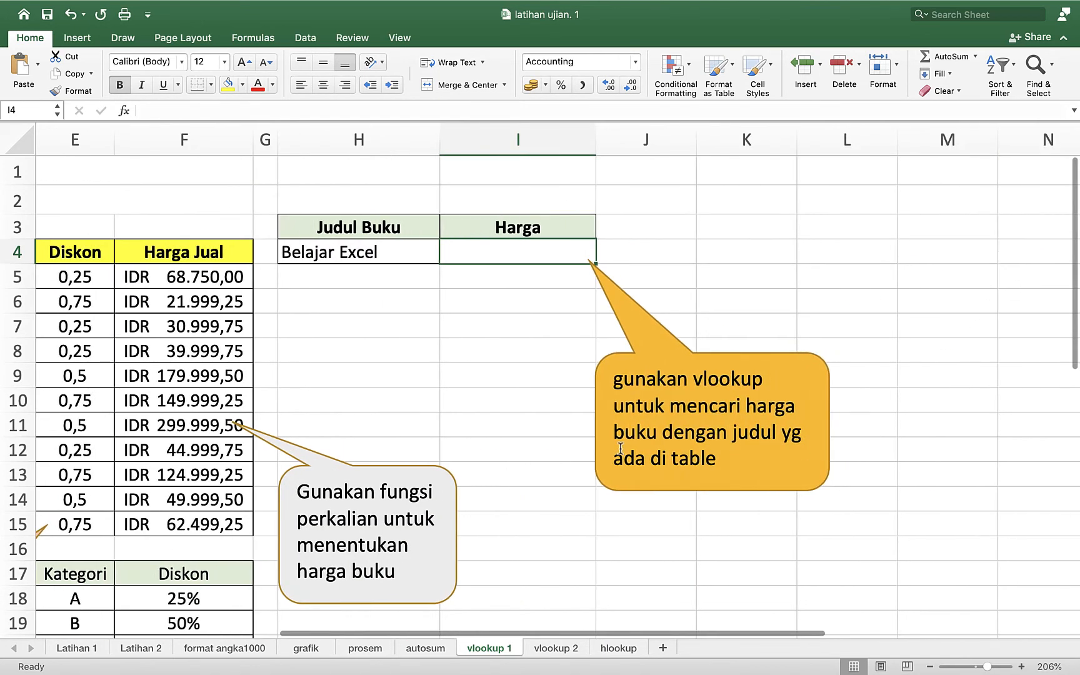
{"action": "left_click_drag", "start_coordinate": [719, 631], "coordinate": [659, 631]}
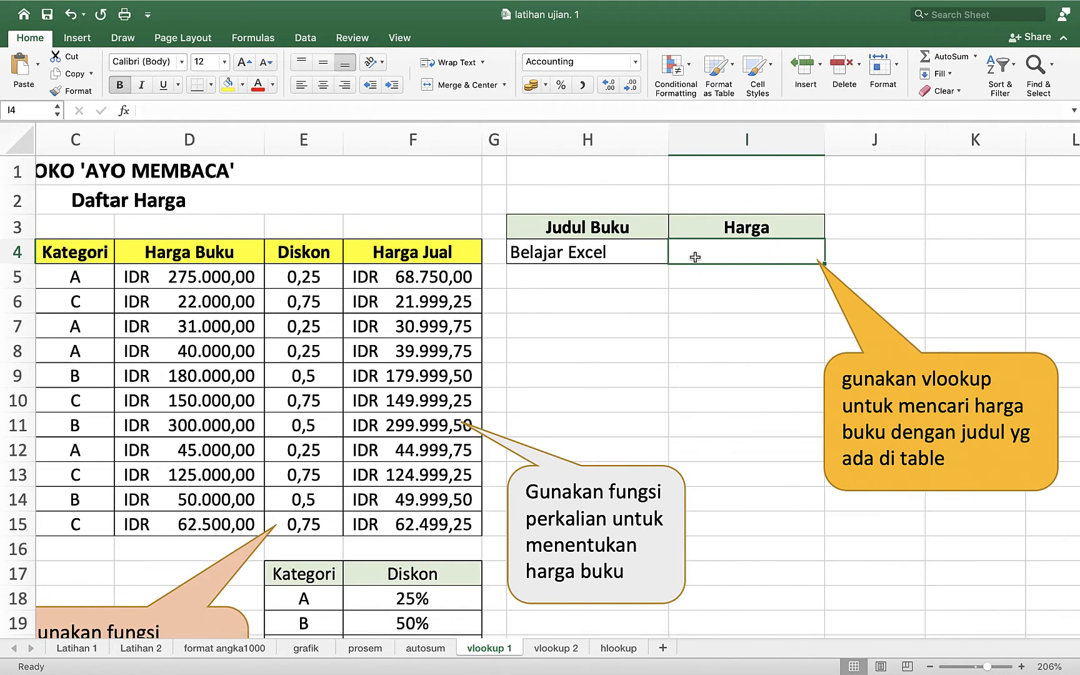
{"action": "left_click", "coordinate": [577, 254]}
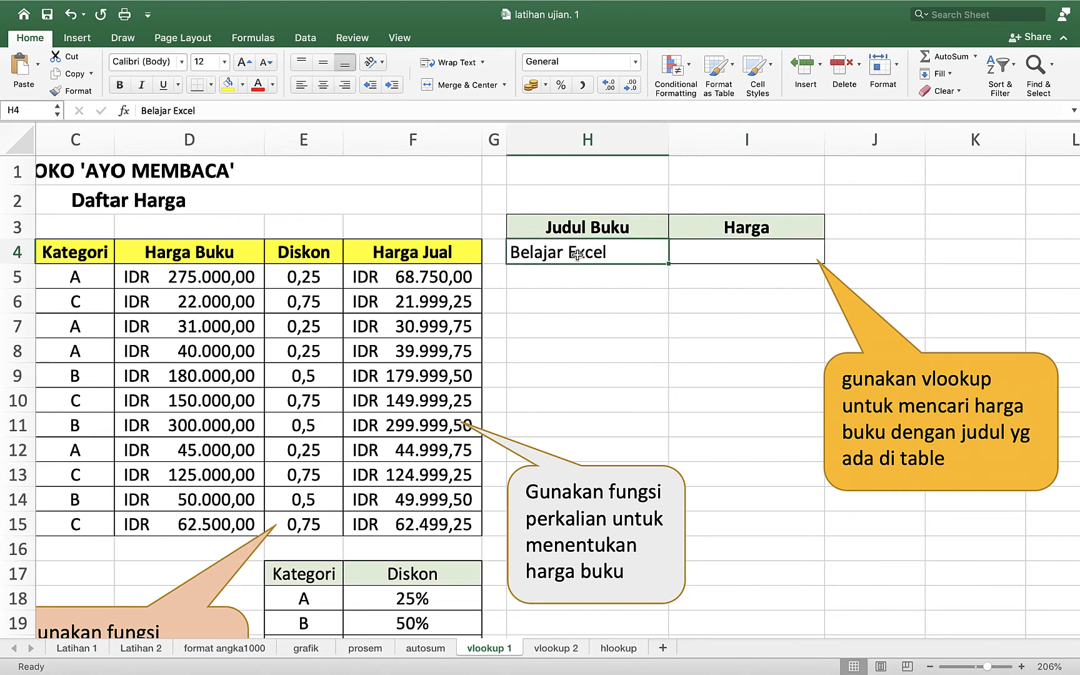
{"action": "key", "text": "Delete"}
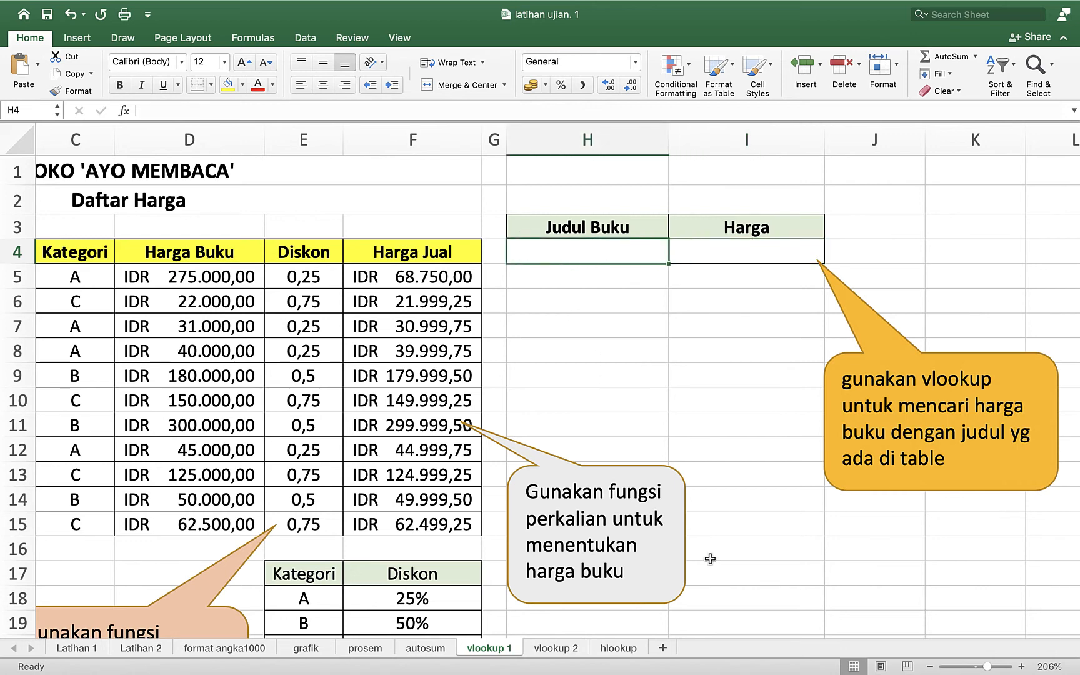
Enter =VLOOKUP(H4;B5:F15;5;0) in I4 to return the selling price for the book title in H4.
{"action": "scroll", "coordinate": [780, 358], "scroll_direction": "left", "scroll_amount": 3}
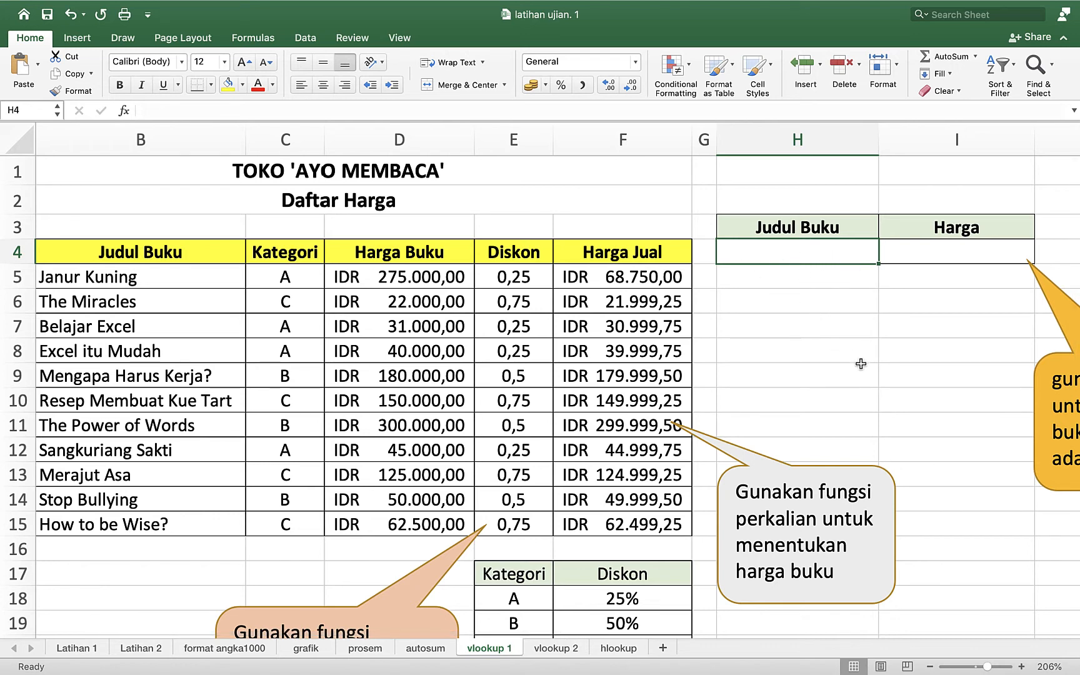
{"action": "left_click", "coordinate": [914, 250]}
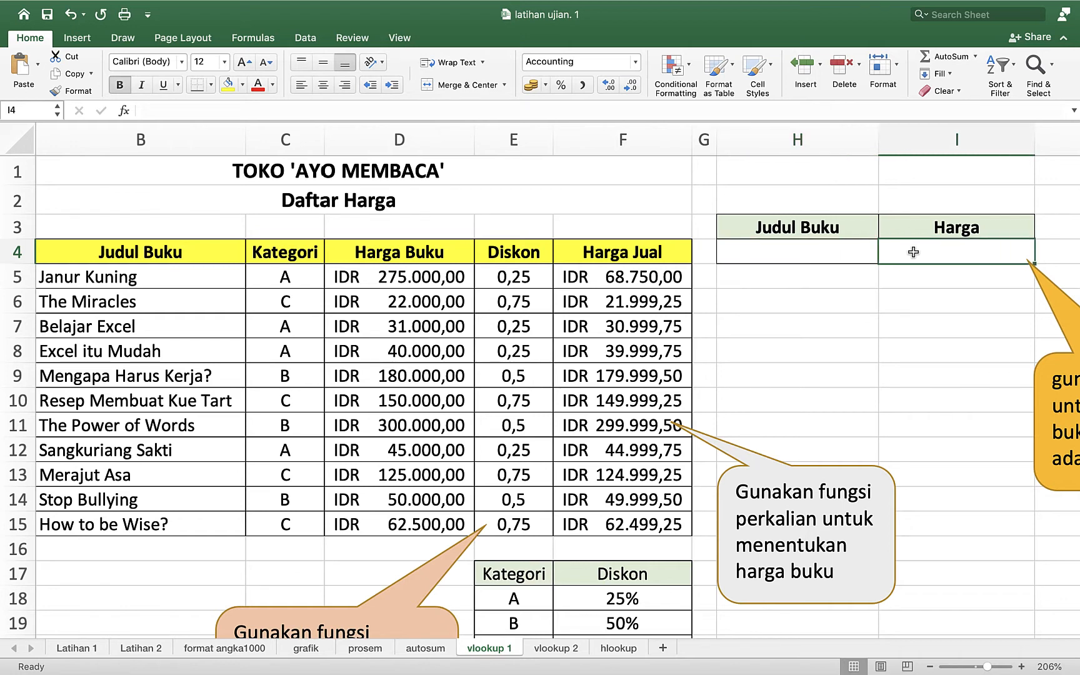
{"action": "type", "text": "="}
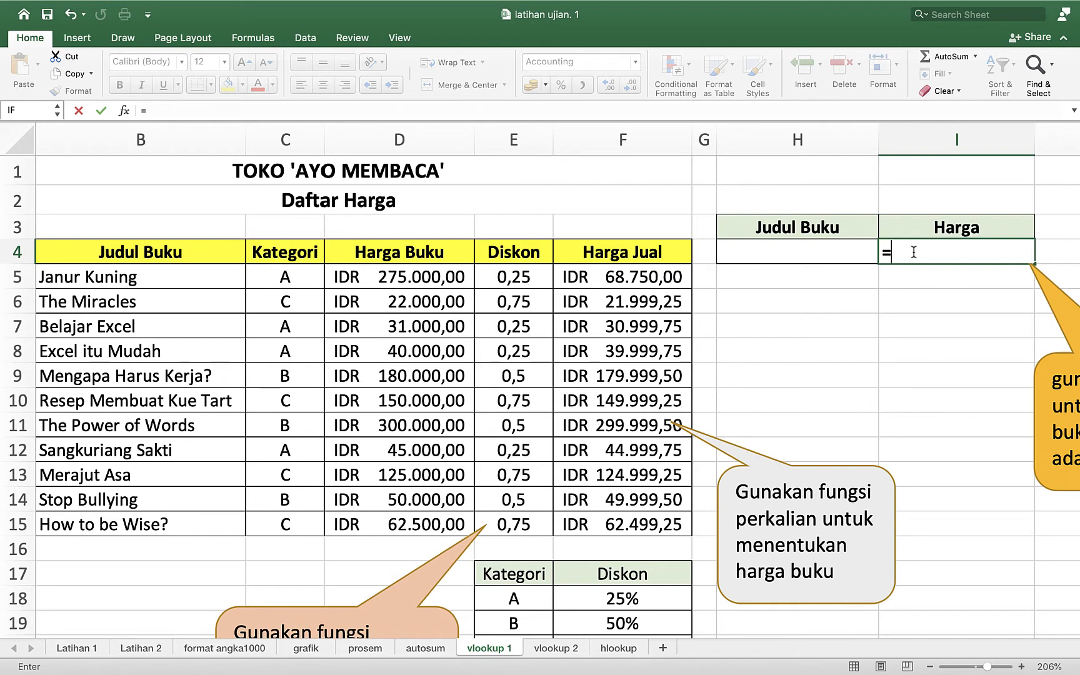
{"action": "type", "text": "vlookup"}
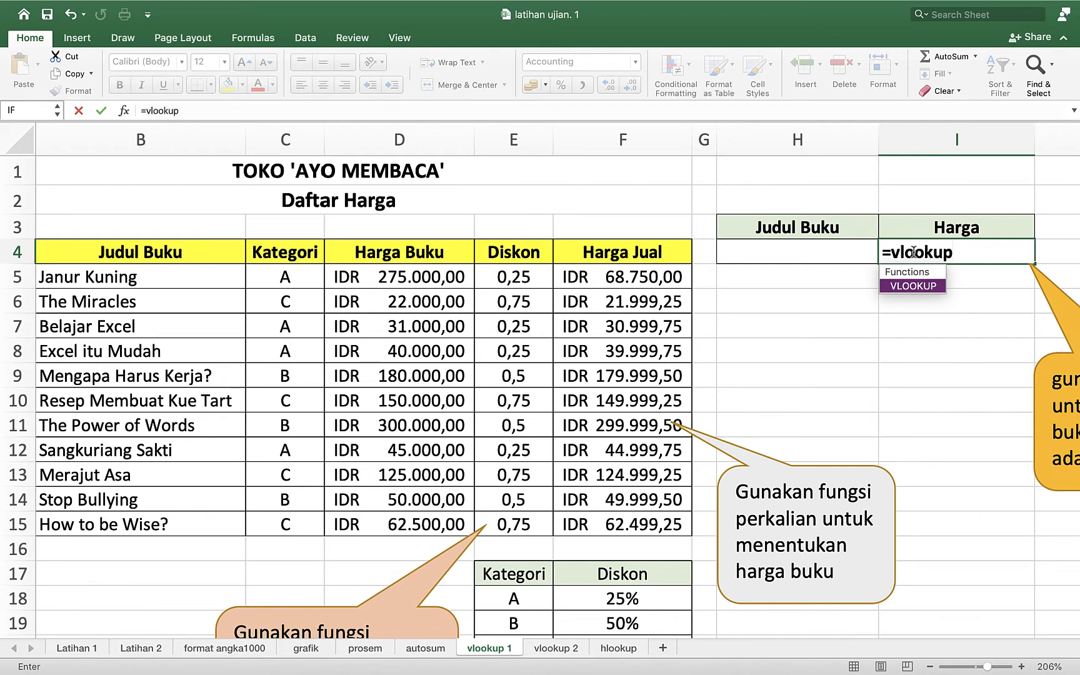
{"action": "type", "text": "("}
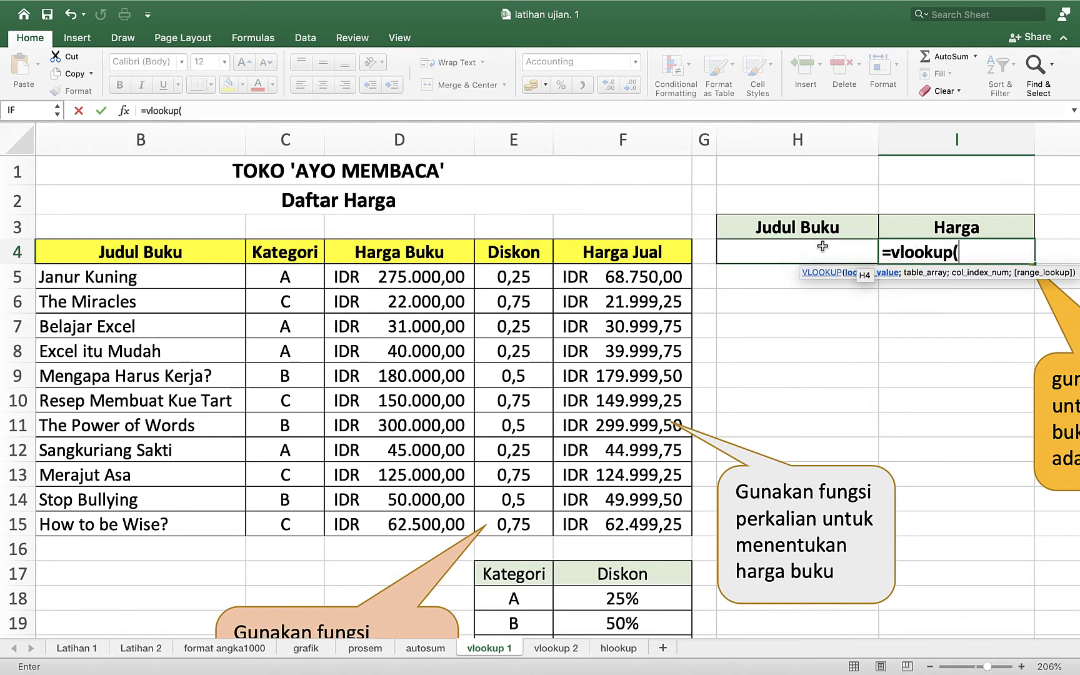
{"action": "left_click", "coordinate": [773, 251]}
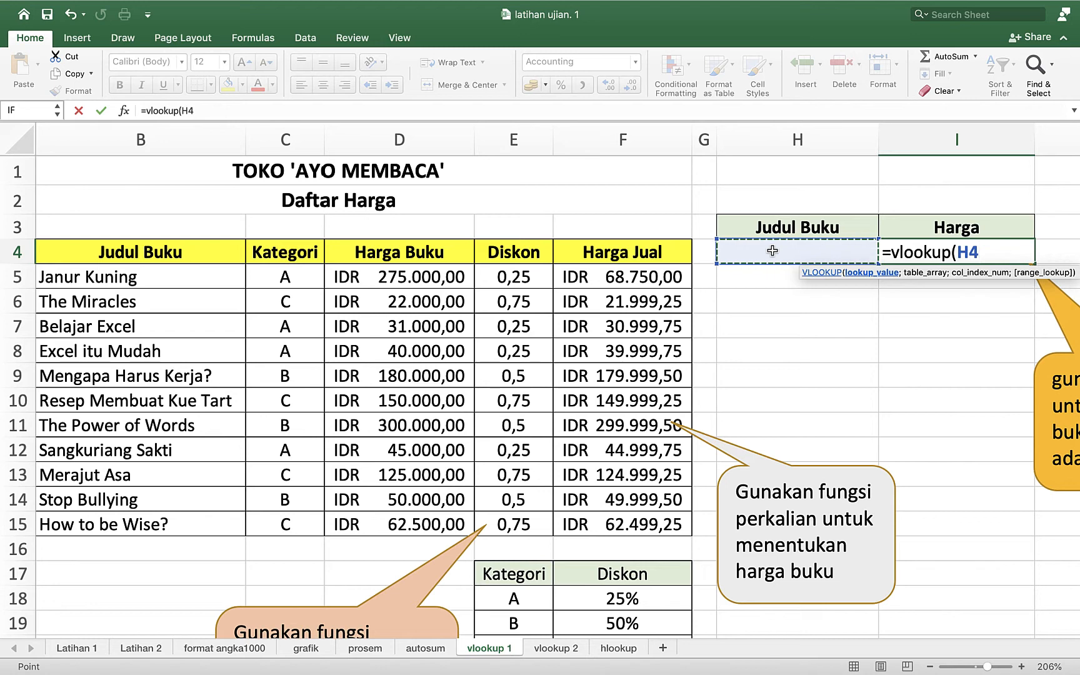
{"action": "type", "text": ";"}
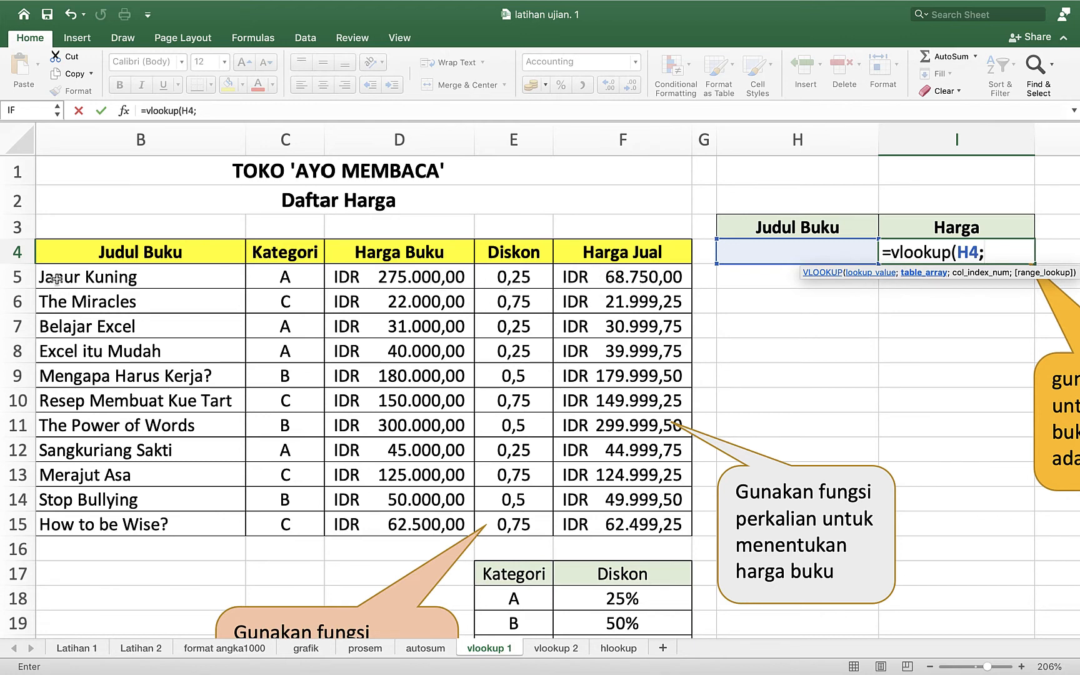
{"action": "left_click_drag", "start_coordinate": [56, 279], "coordinate": [650, 529]}
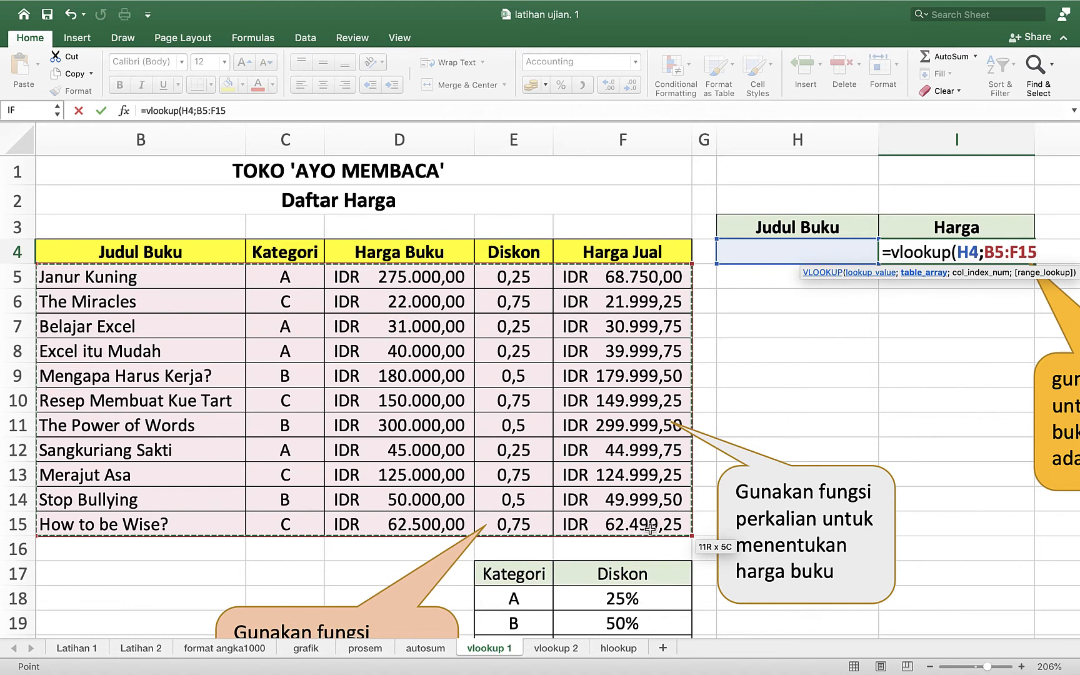
{"action": "type", "text": ";"}
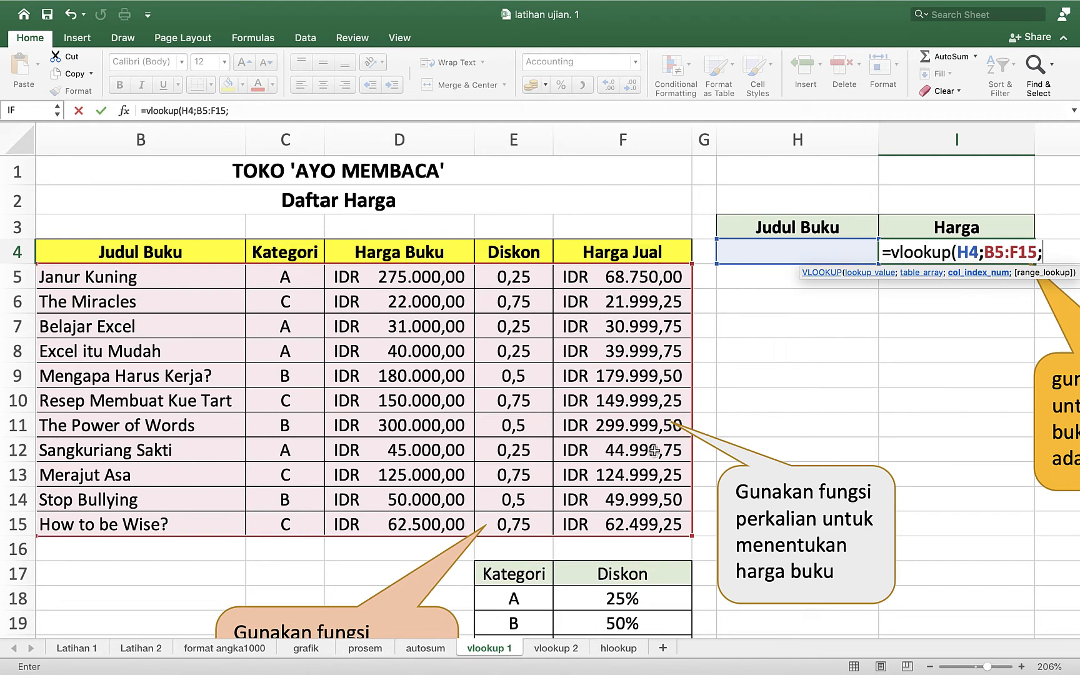
{"action": "type", "text": "5;"}
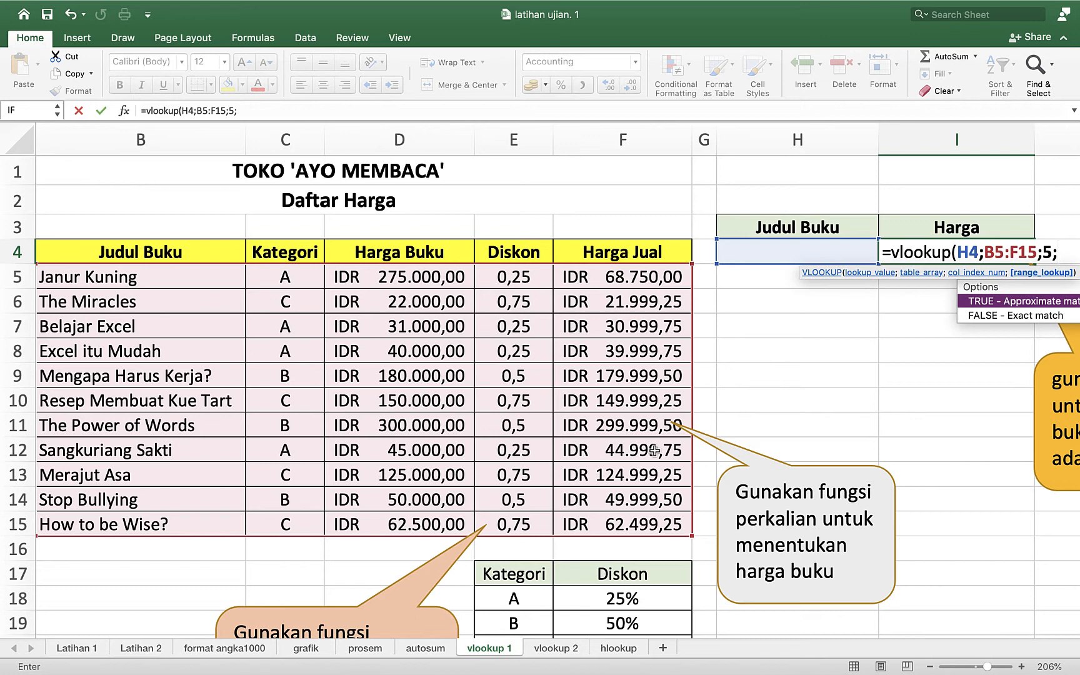
{"action": "type", "text": "0)"}
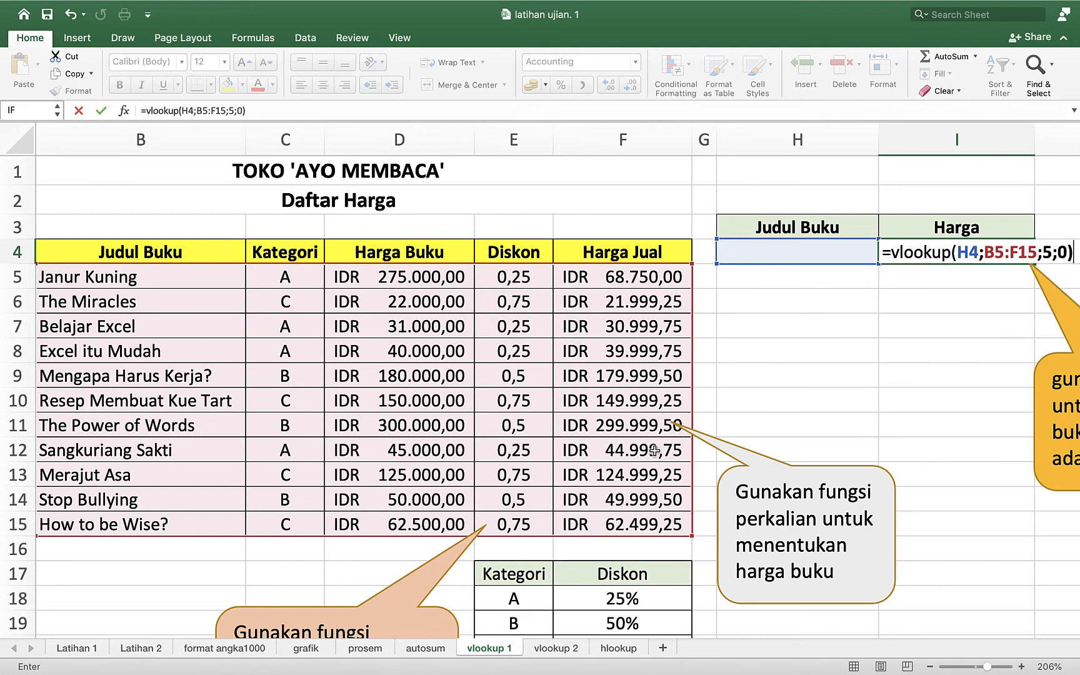
{"action": "key", "text": "Return"}
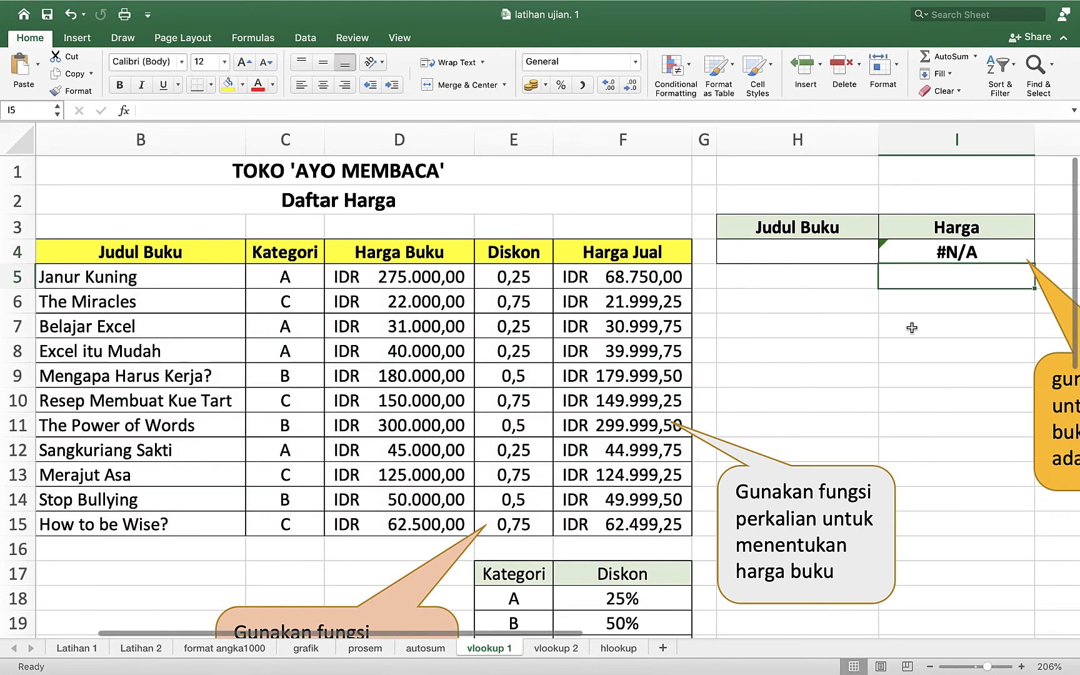
Test the price lookup by entering The Miracles as the book title in H4.
{"action": "left_click", "coordinate": [784, 255]}
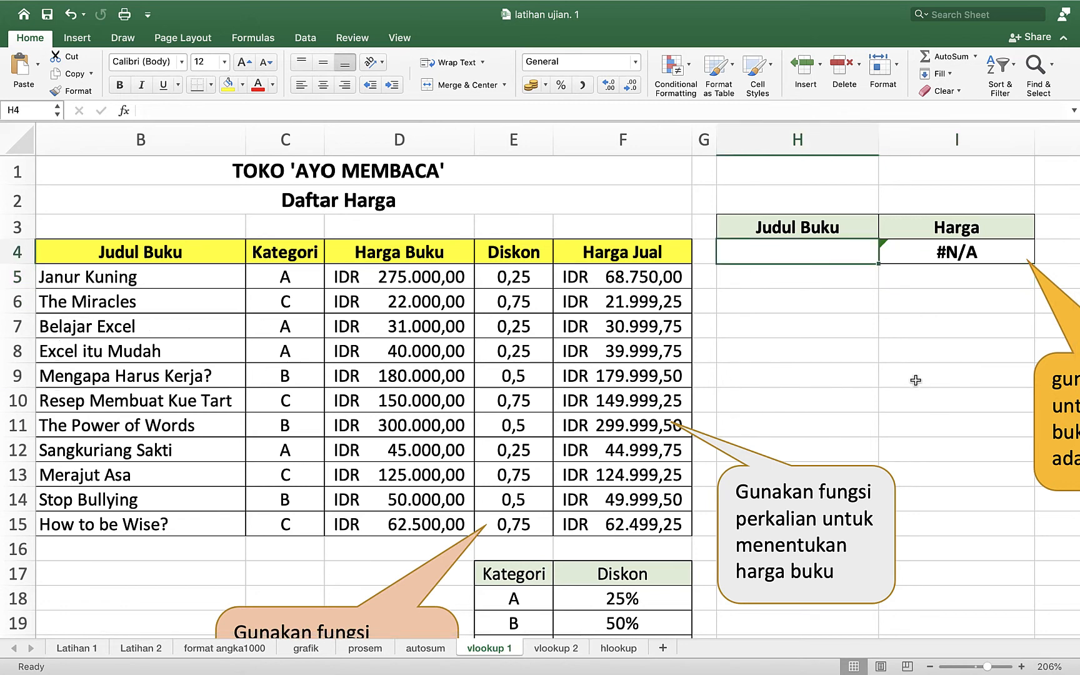
{"action": "type", "text": "The M"}
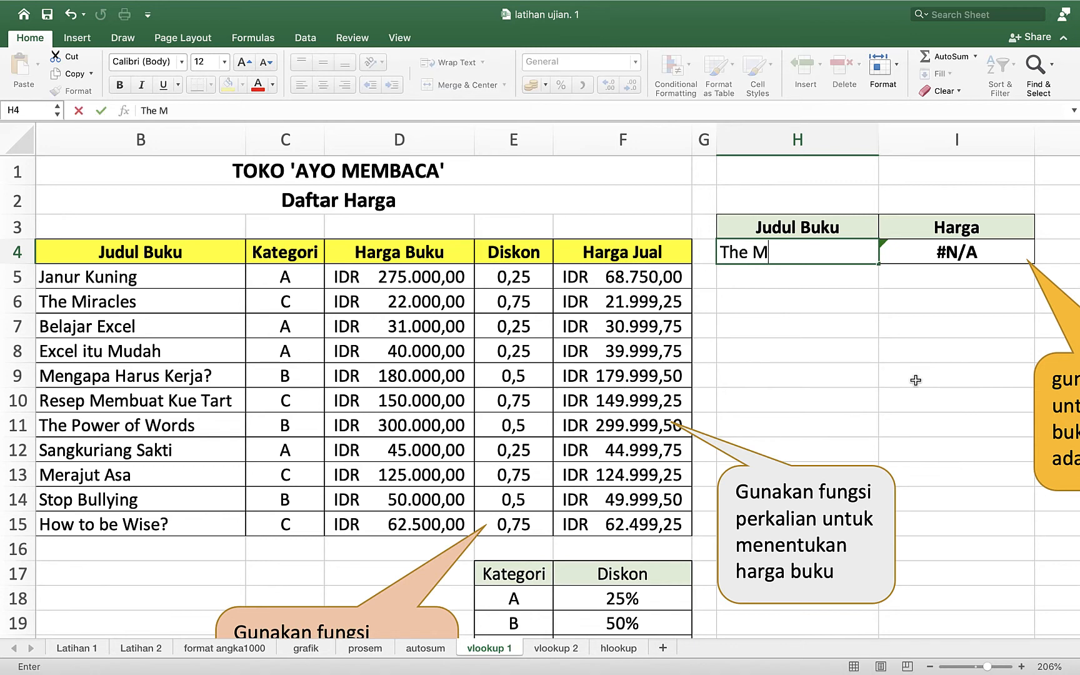
{"action": "type", "text": "iracles"}
{"action": "key", "text": "Return"}
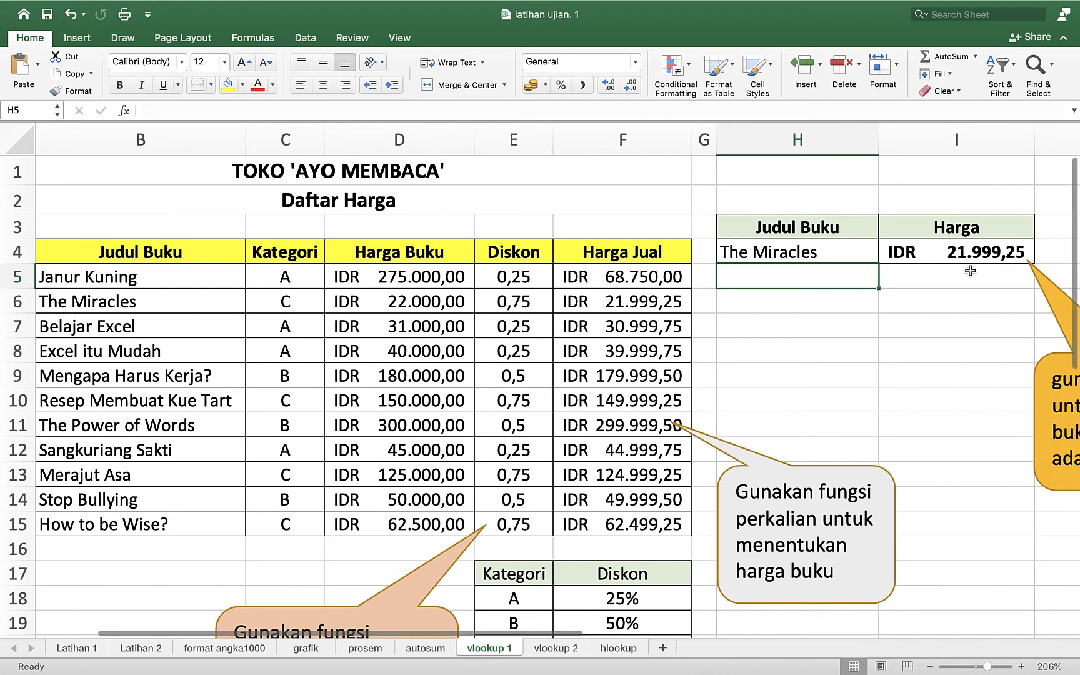
Replace the book title in H4 with Merajut Asa to test the price lookup on another book.
{"action": "left_click", "coordinate": [761, 253]}
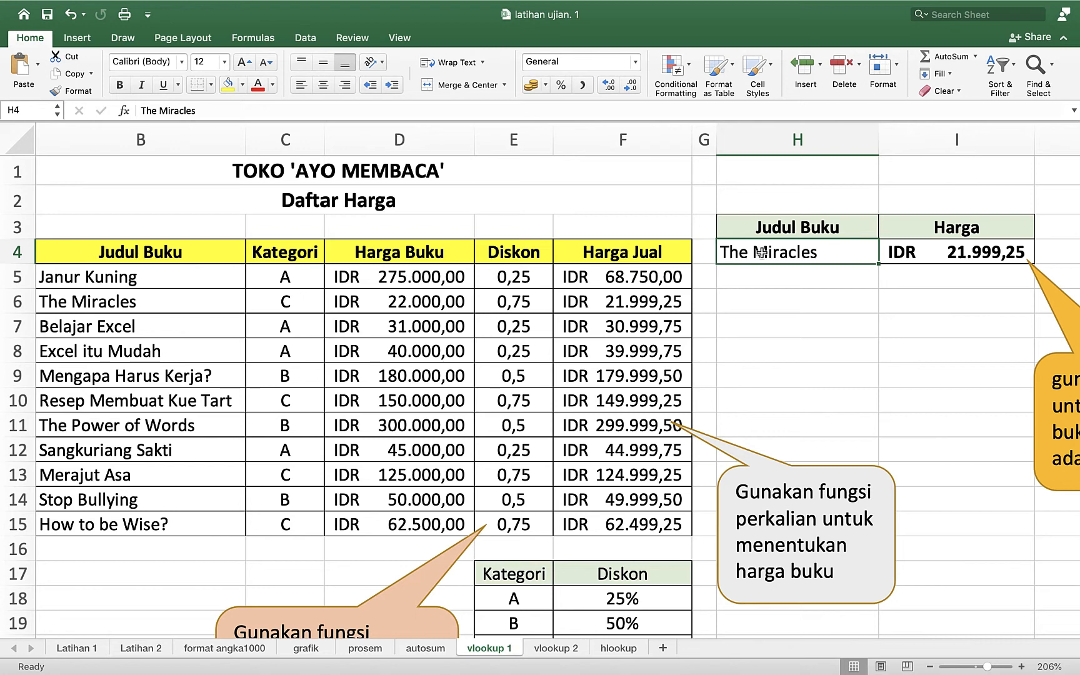
{"action": "type", "text": "Meraju"}
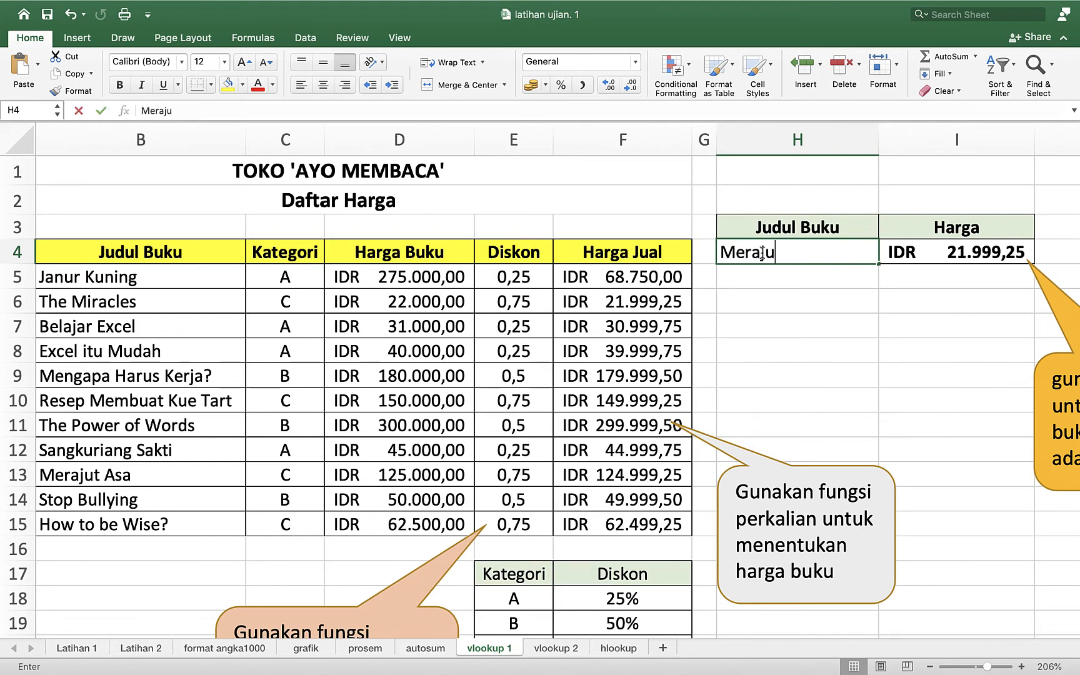
{"action": "type", "text": "t Asa"}
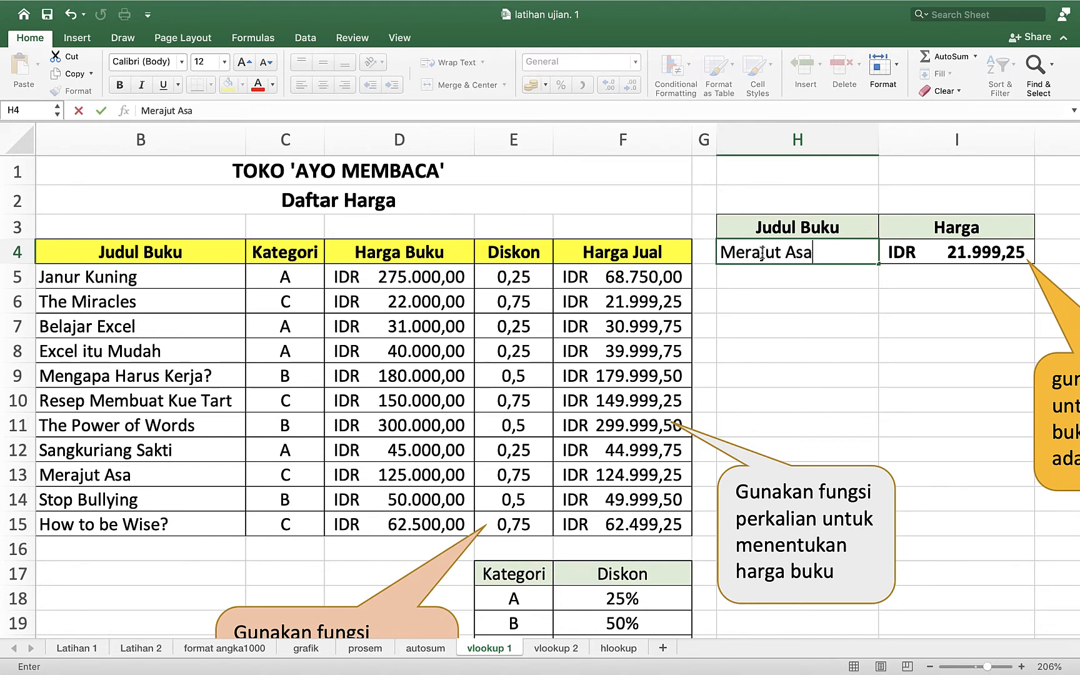
{"action": "key", "text": "Return"}
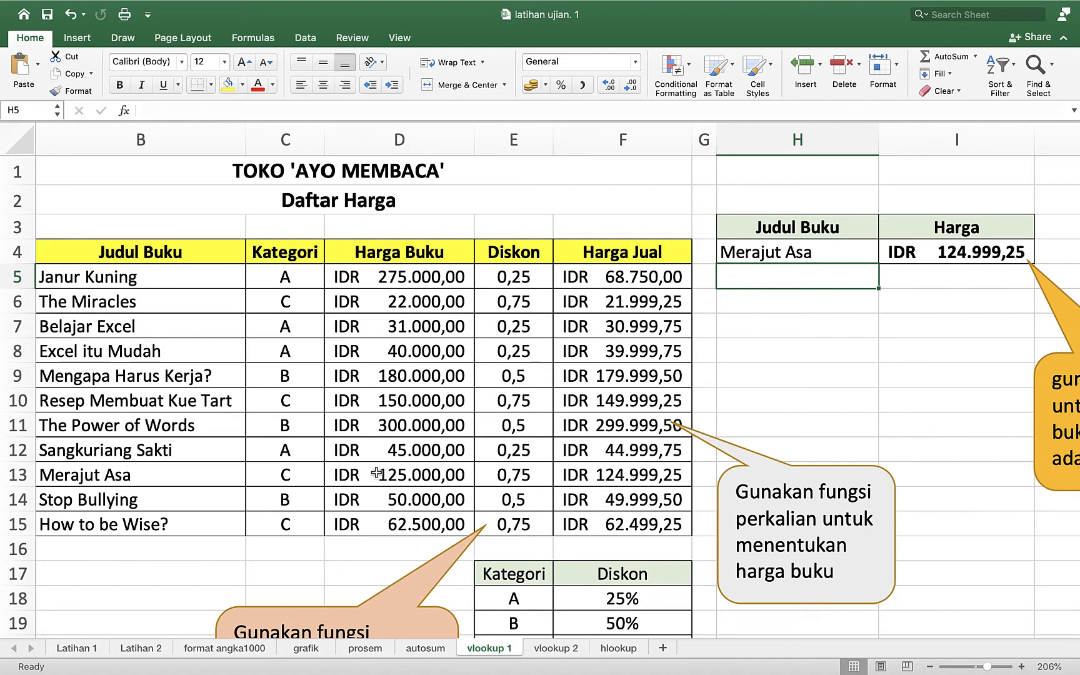
Change the looked-up book title in H4 to Stop Bullying.
{"action": "left_click", "coordinate": [773, 252]}
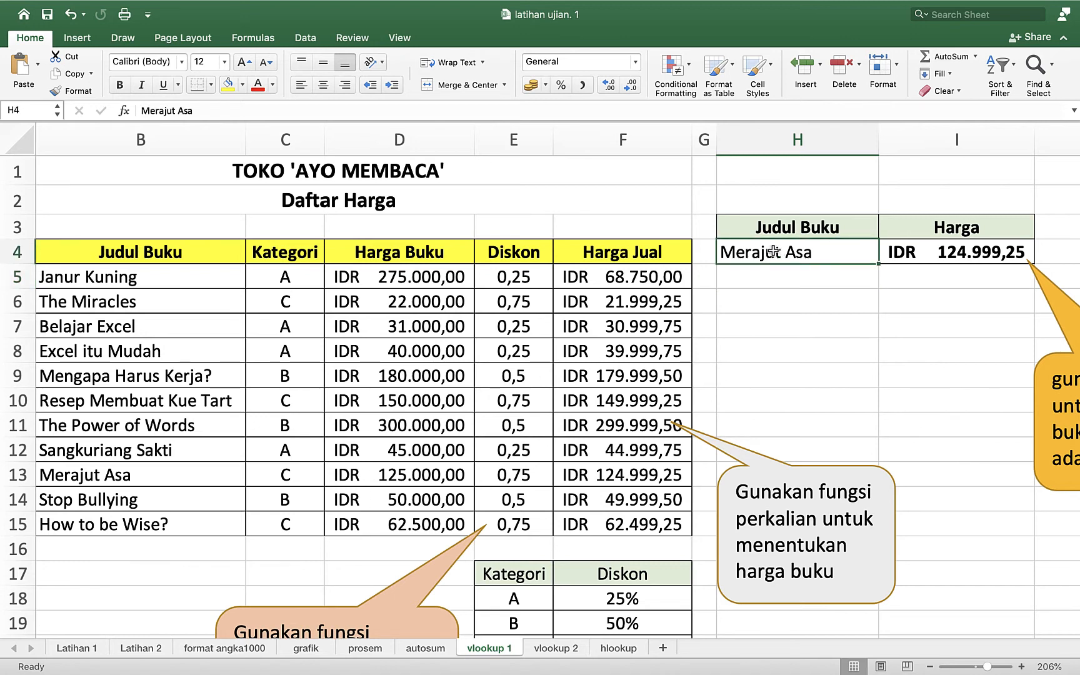
{"action": "triple_click", "coordinate": [773, 252]}
{"action": "type", "text": "Stop"}
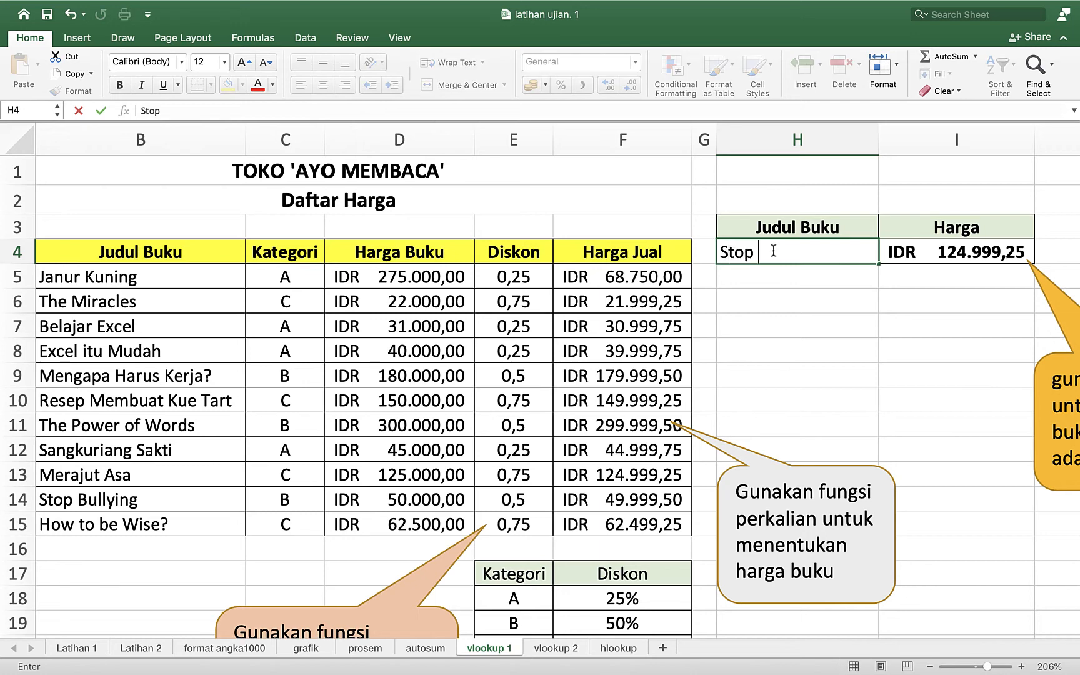
{"action": "type", "text": " Bullying"}
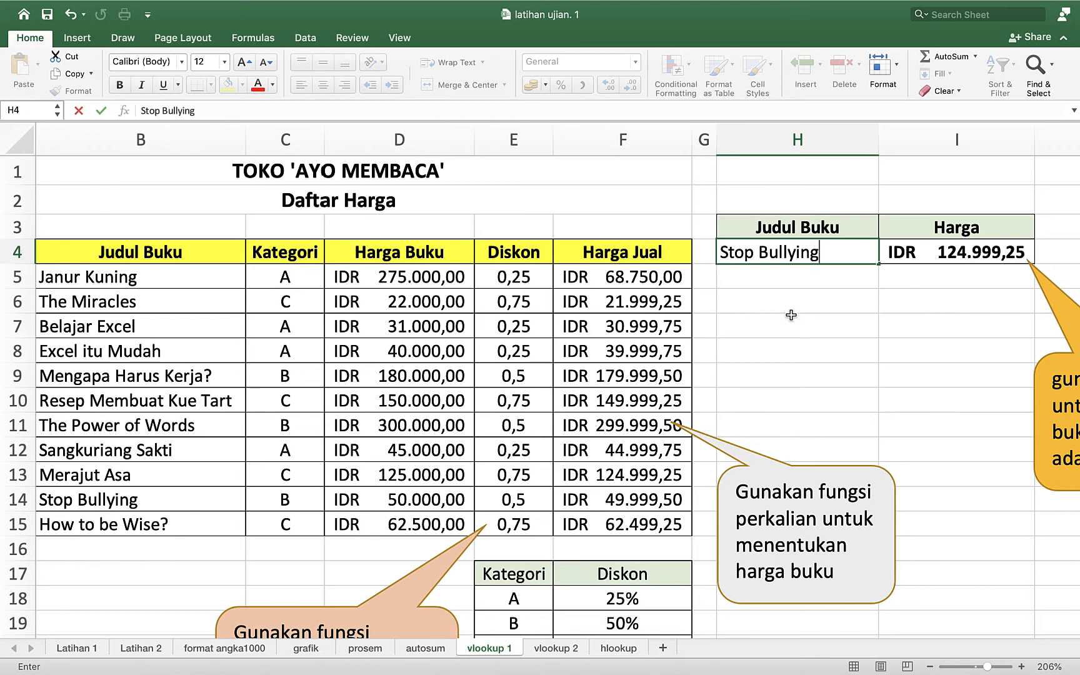
{"action": "key", "text": "Return"}
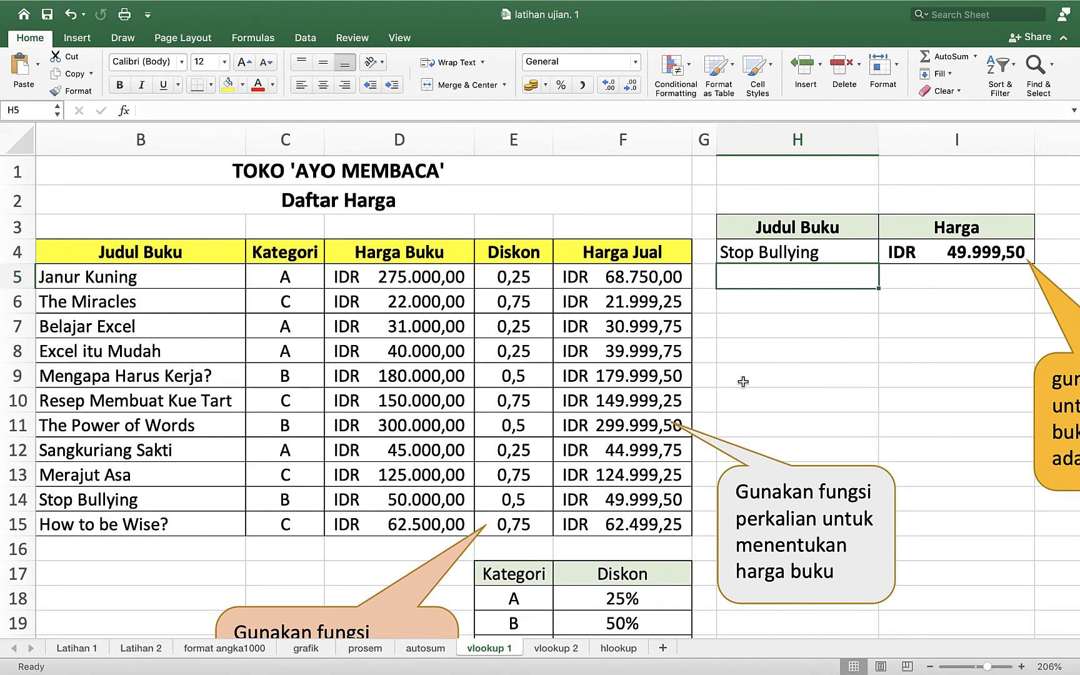
{"action": "scroll", "coordinate": [744, 383], "scroll_direction": "down", "scroll_amount": 2}
{"action": "scroll", "coordinate": [744, 385], "scroll_direction": "up", "scroll_amount": 2}
{"action": "scroll", "coordinate": [740, 384], "scroll_direction": "down", "scroll_amount": 2}
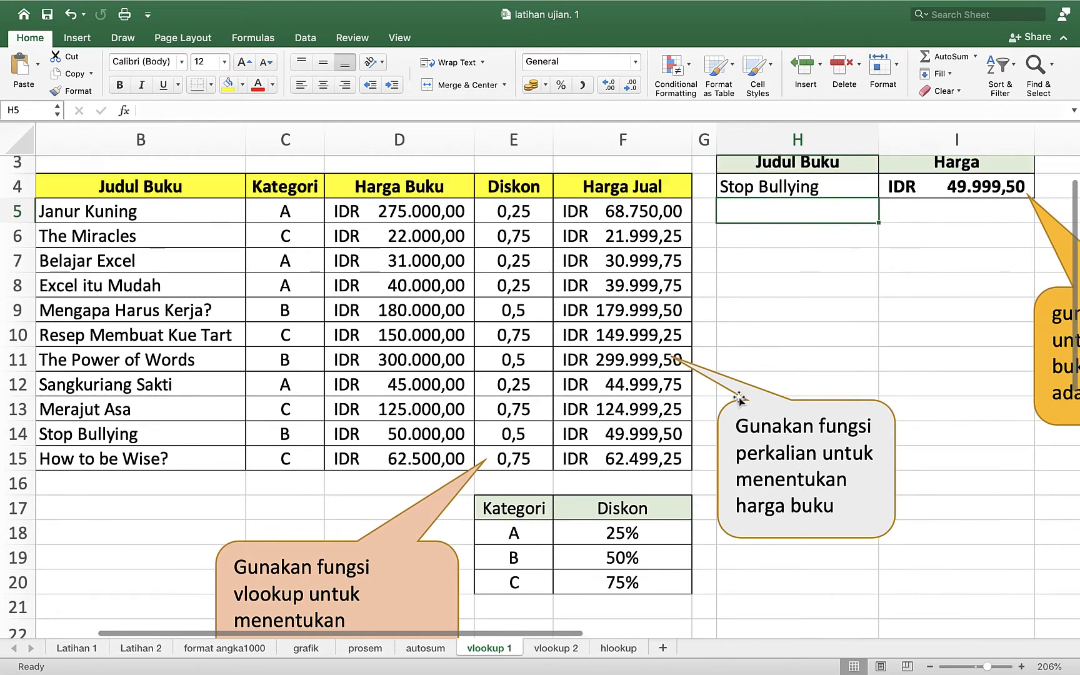
{"action": "scroll", "coordinate": [741, 407], "scroll_direction": "up", "scroll_amount": 2}
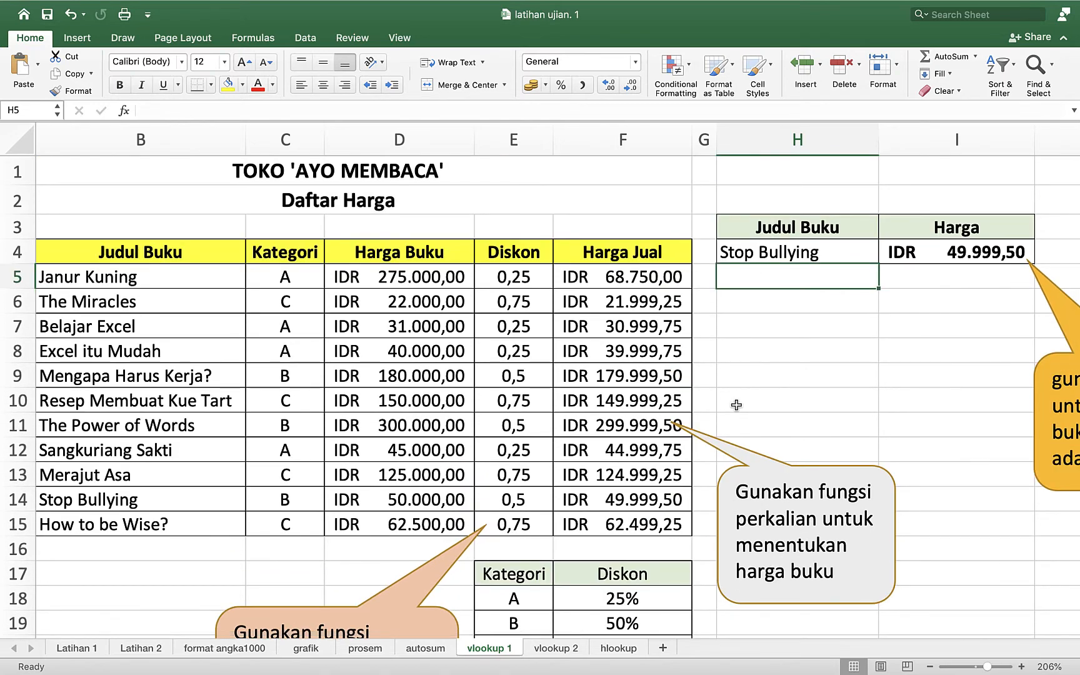
{"action": "scroll", "coordinate": [770, 397], "scroll_direction": "down", "scroll_amount": 4}
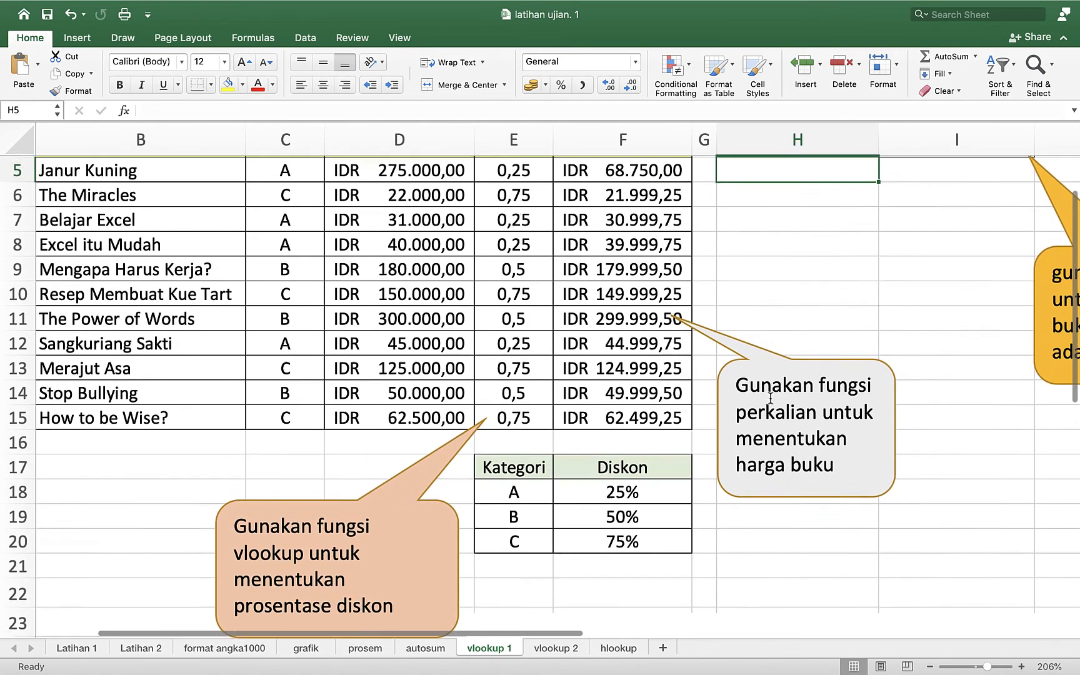
{"action": "scroll", "coordinate": [768, 395], "scroll_direction": "up", "scroll_amount": 3}
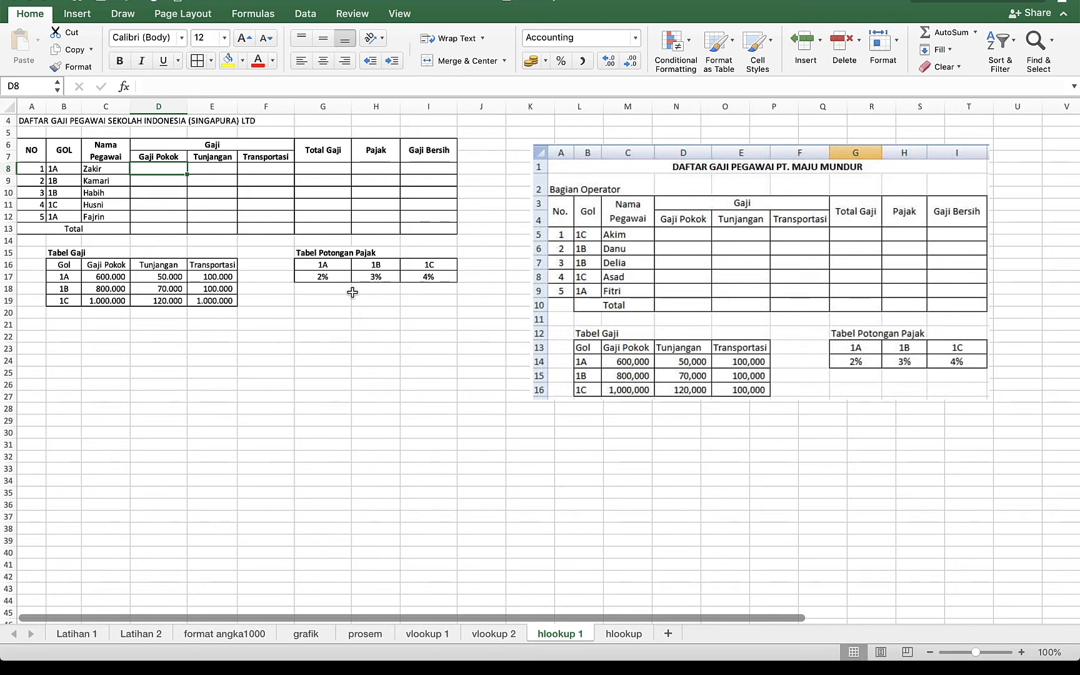
Examine the empty salary columns, the employee grades and the Tabel Gaji amounts per grade on the hlookup 1 sheet.
{"action": "left_click", "coordinate": [208, 170]}
{"action": "left_click", "coordinate": [259, 167]}
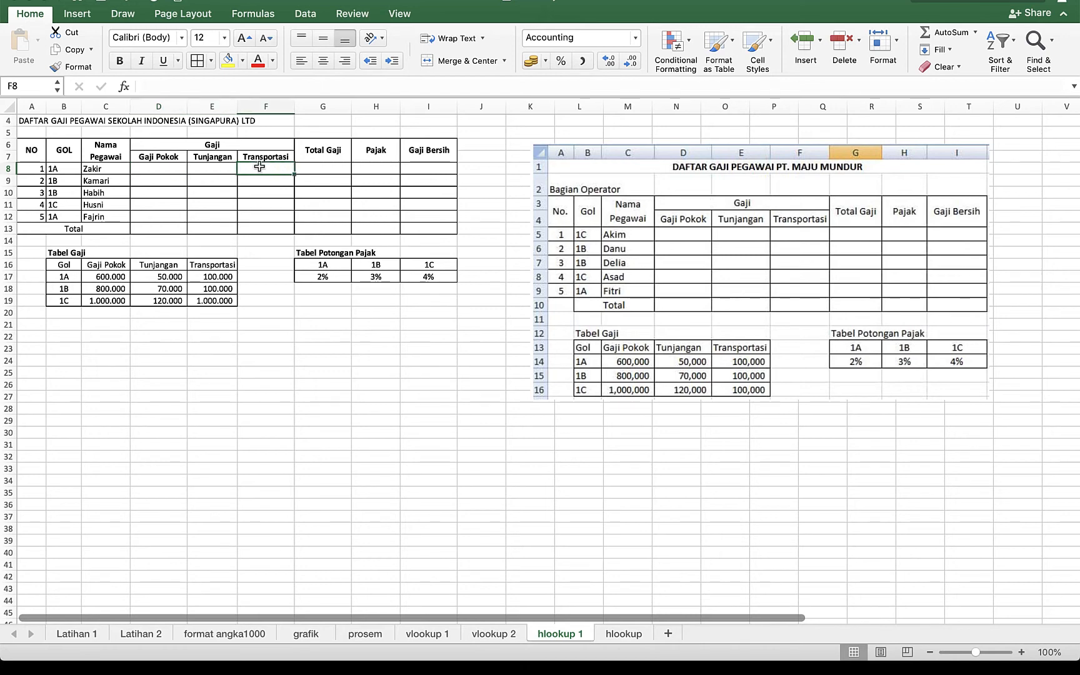
{"action": "left_click", "coordinate": [108, 169]}
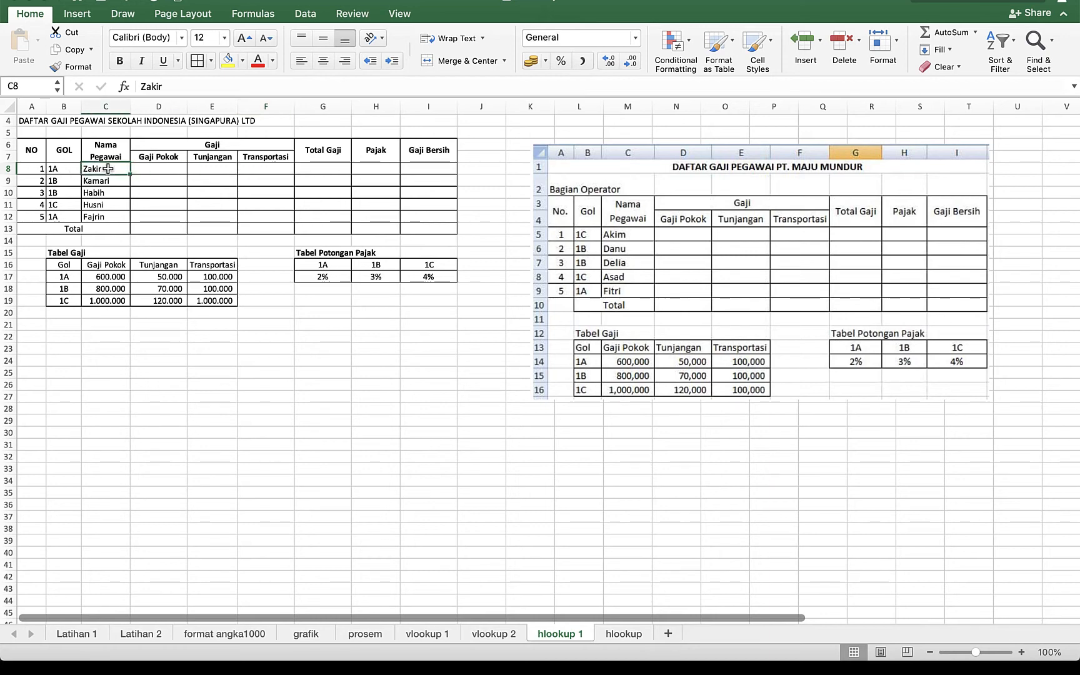
{"action": "left_click", "coordinate": [66, 171]}
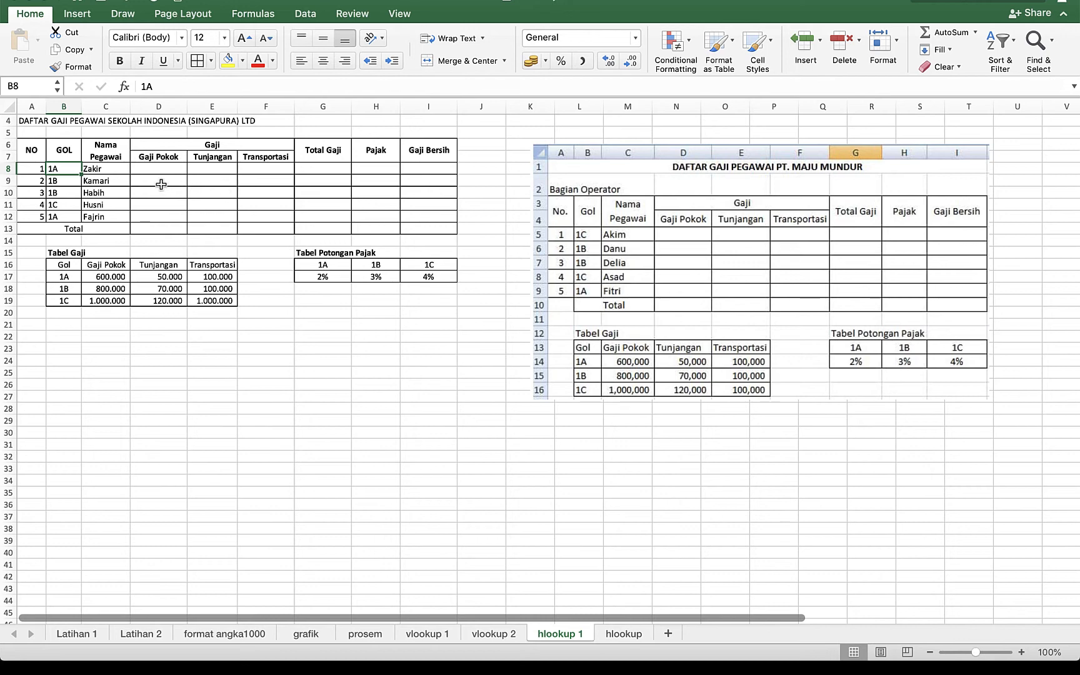
{"action": "left_click", "coordinate": [141, 170]}
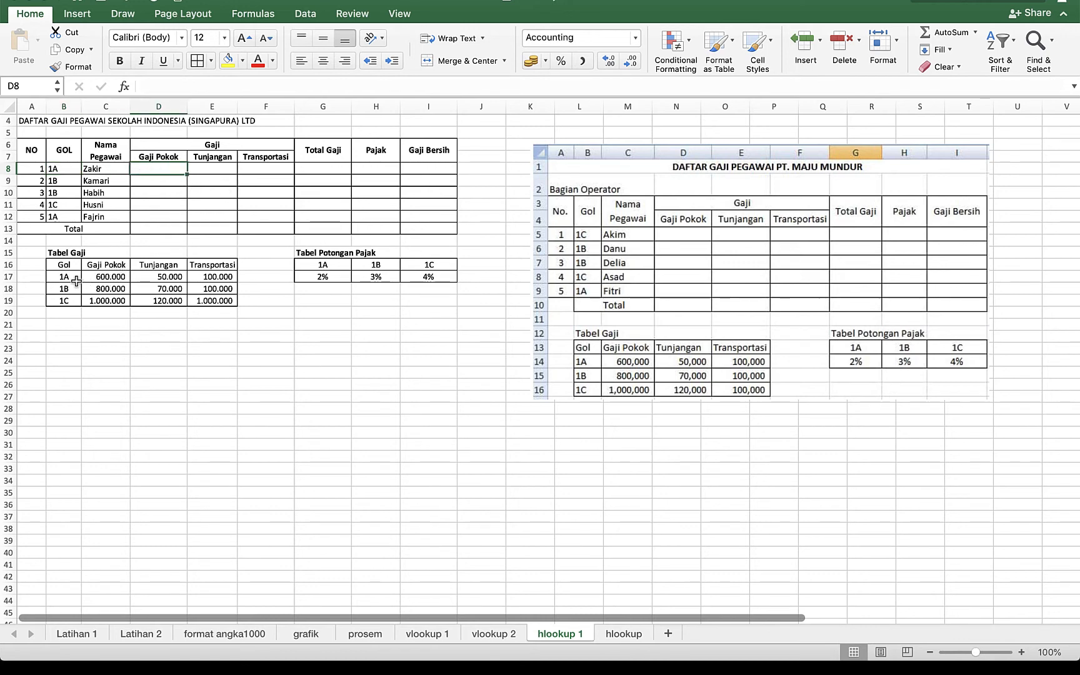
{"action": "left_click", "coordinate": [71, 279]}
{"action": "left_click", "coordinate": [71, 289]}
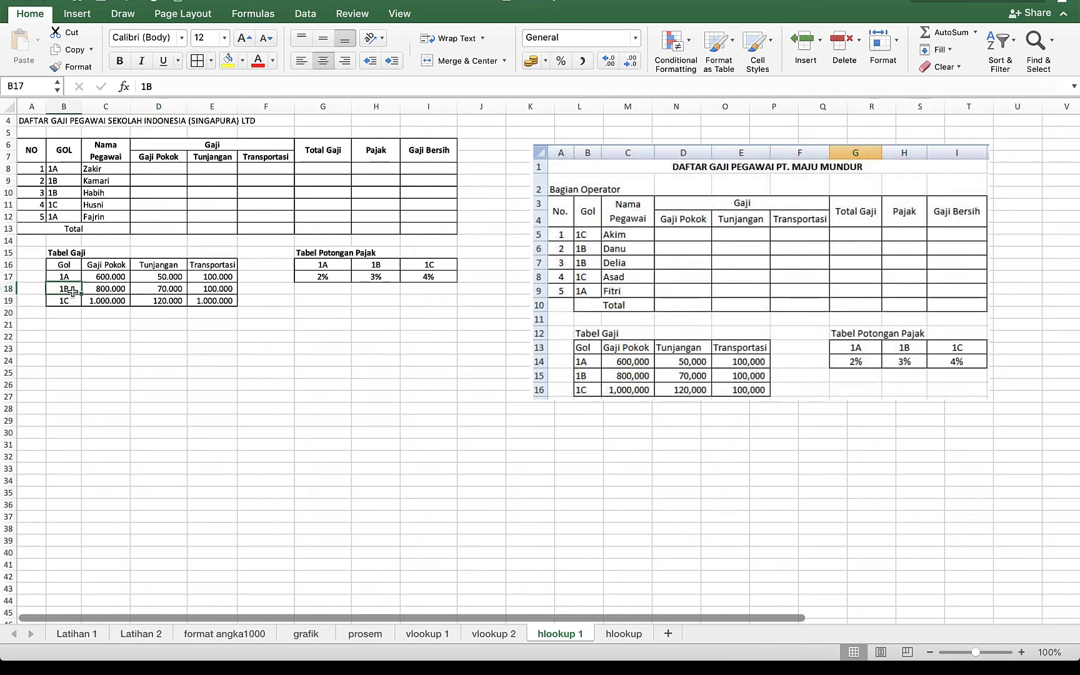
{"action": "left_click_drag", "start_coordinate": [125, 278], "coordinate": [122, 302]}
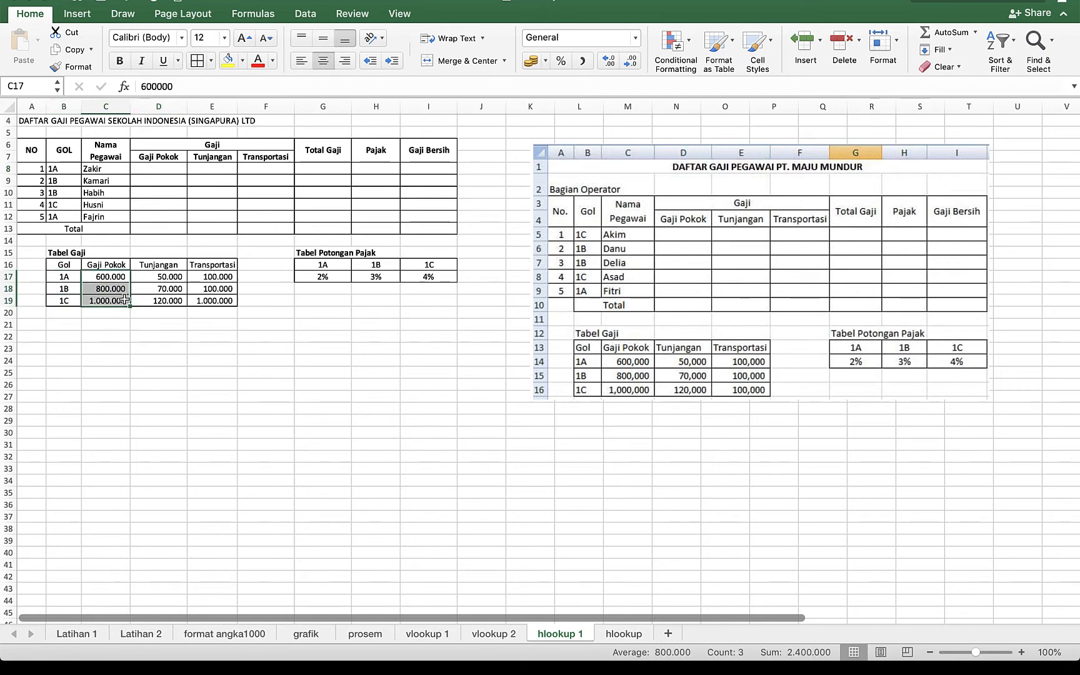
{"action": "left_click_drag", "start_coordinate": [169, 271], "coordinate": [174, 303]}
{"action": "left_click_drag", "start_coordinate": [218, 272], "coordinate": [218, 296]}
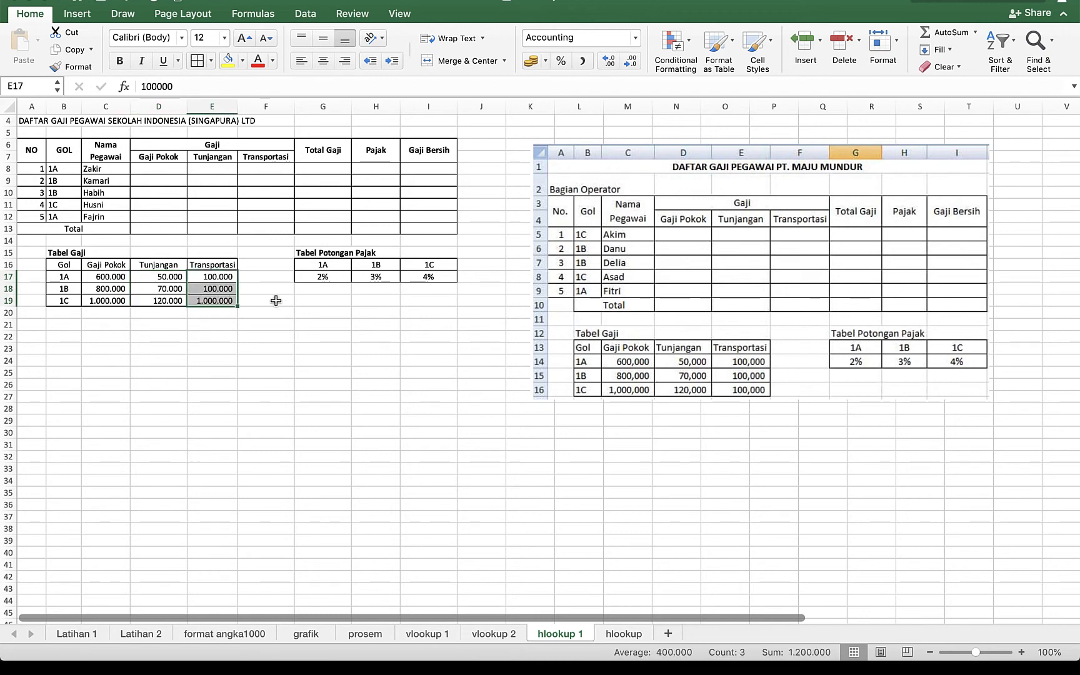
{"action": "left_click", "coordinate": [292, 311]}
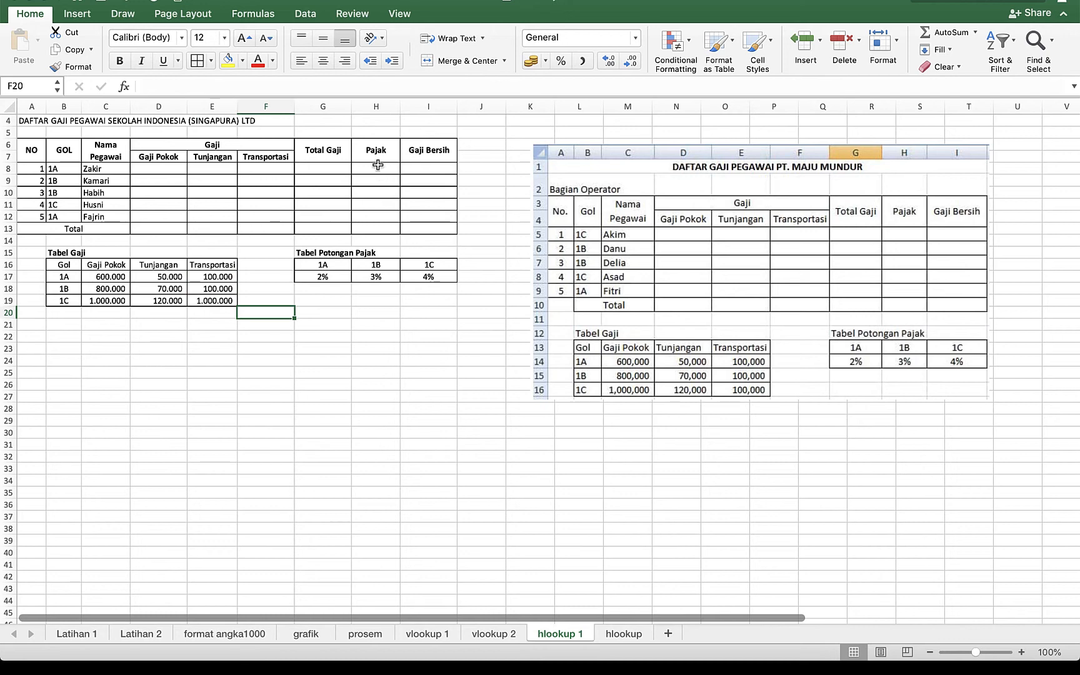
Enter =VLOOKUP(B8;$B$17:$C$19;2;0) in D8 for the Gaji Pokok lookup and fill the formula down to D12.
{"action": "left_click", "coordinate": [378, 165]}
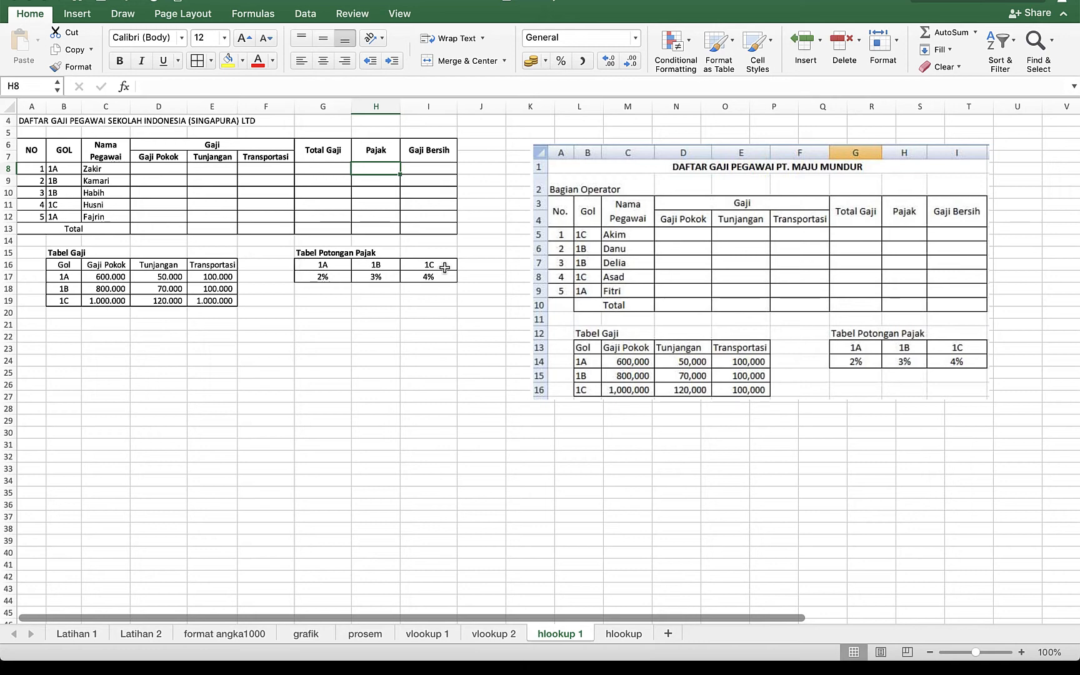
{"action": "left_click", "coordinate": [160, 169]}
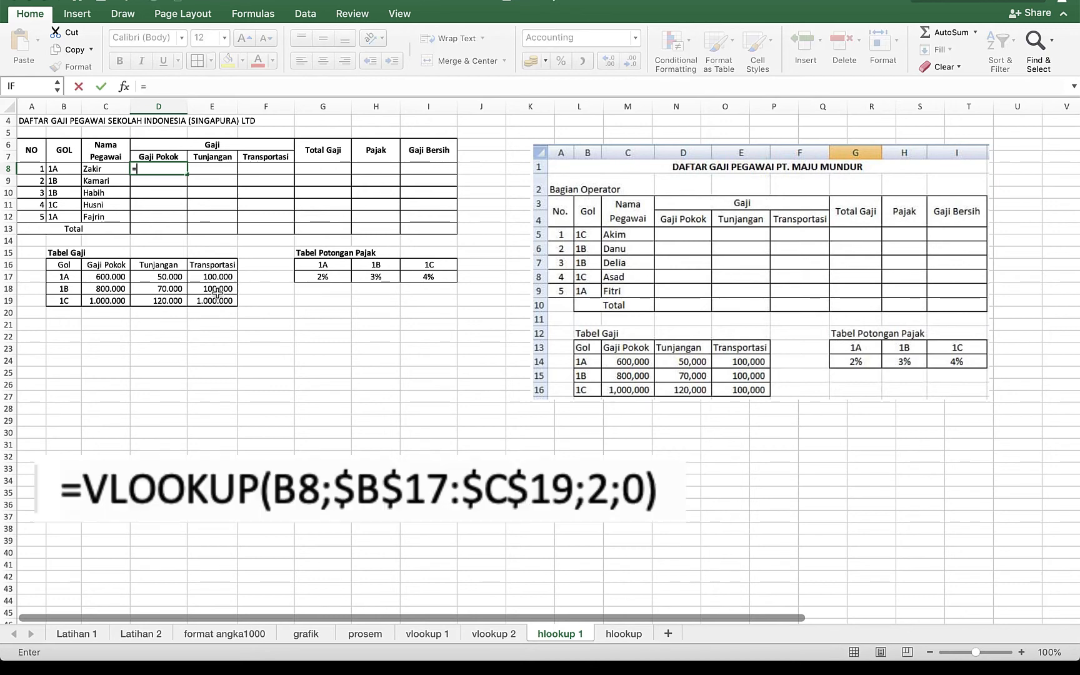
{"action": "type", "text": "=vlo"}
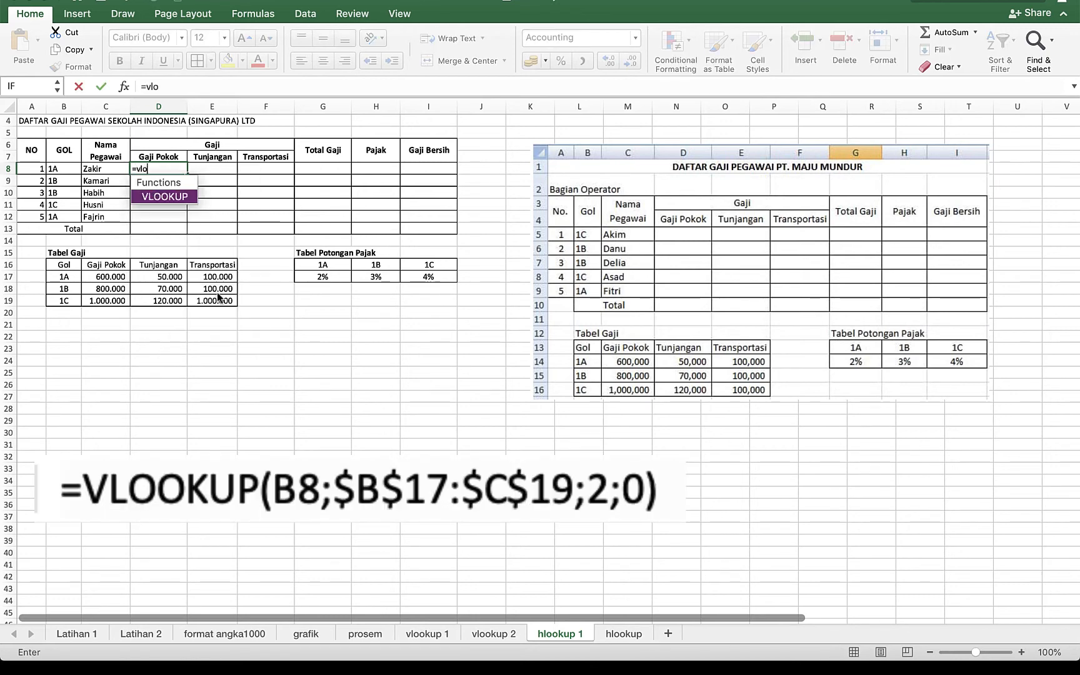
{"action": "type", "text": "oku"}
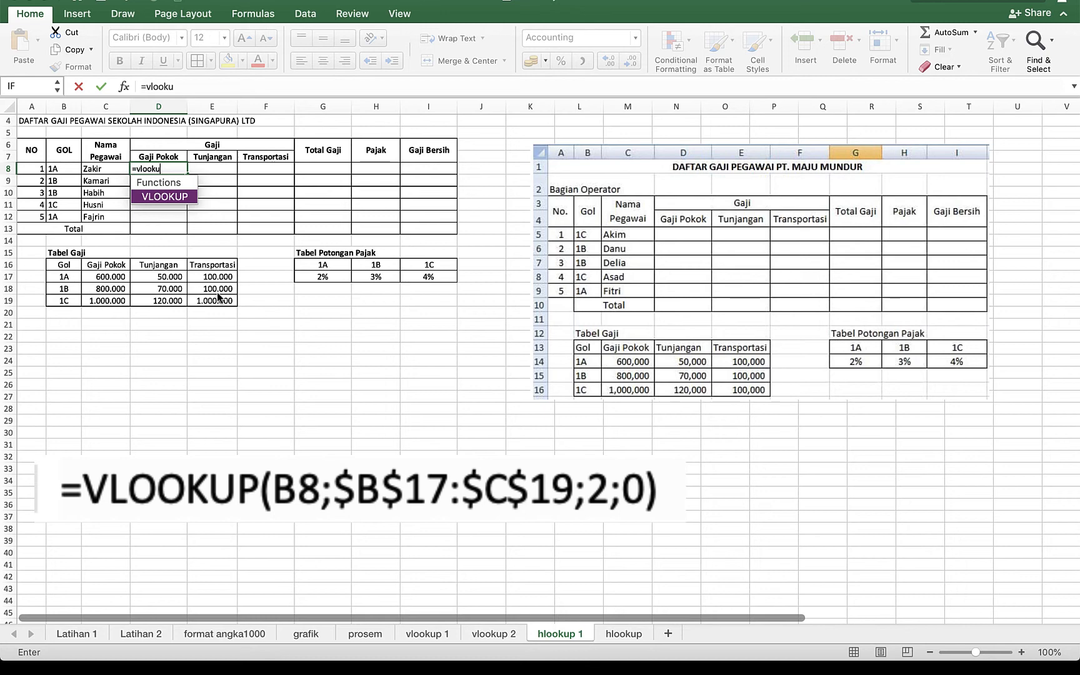
{"action": "double_click", "coordinate": [172, 198]}
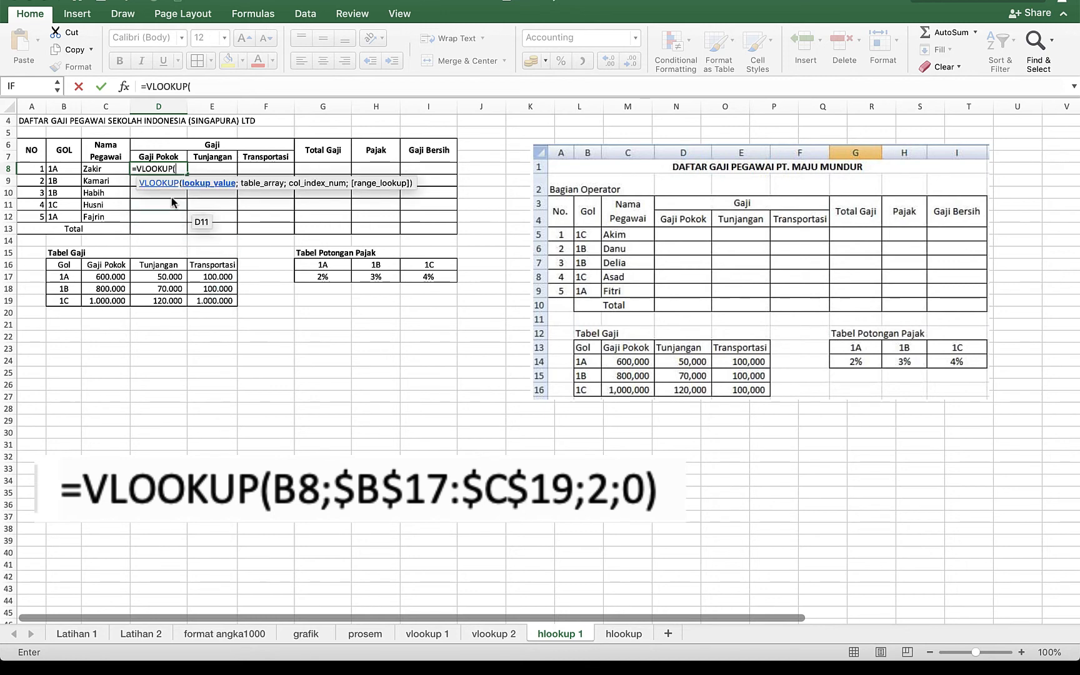
{"action": "left_click", "coordinate": [59, 170]}
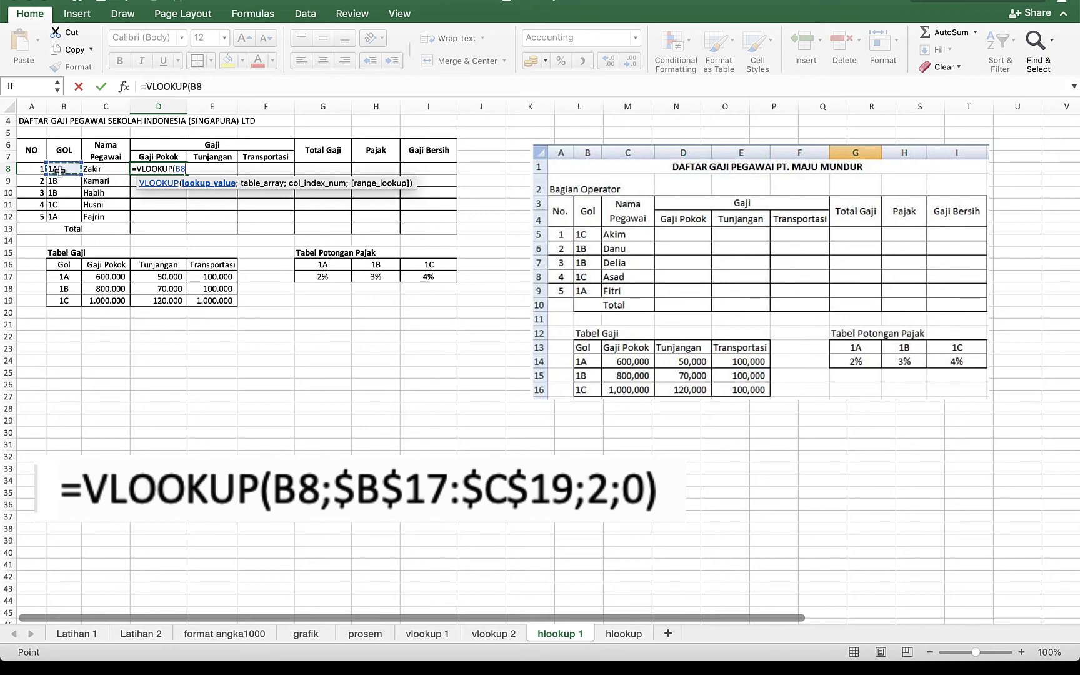
{"action": "type", "text": ";"}
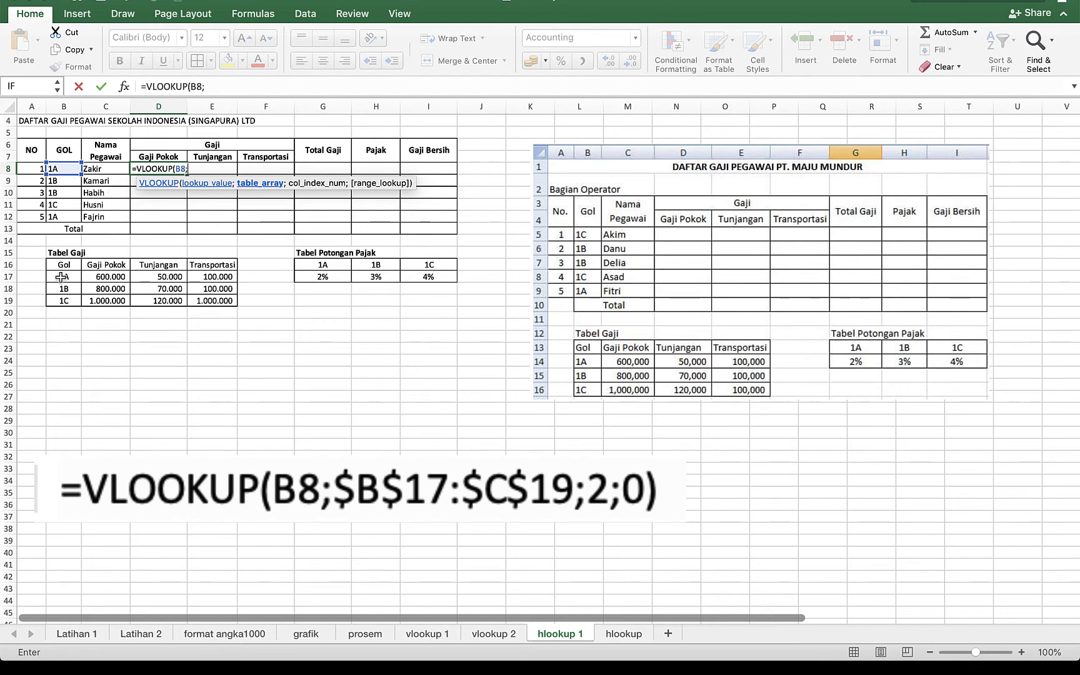
{"action": "left_click_drag", "start_coordinate": [59, 277], "coordinate": [166, 279]}
{"action": "left_click_drag", "start_coordinate": [209, 279], "coordinate": [128, 299]}
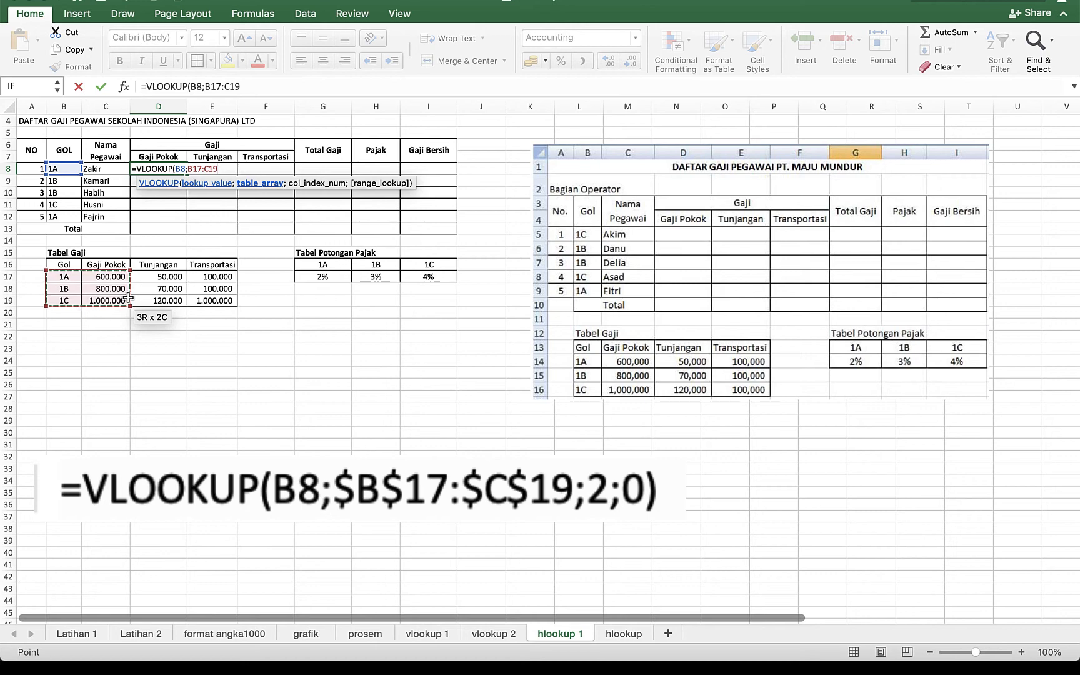
{"action": "key", "text": "F4"}
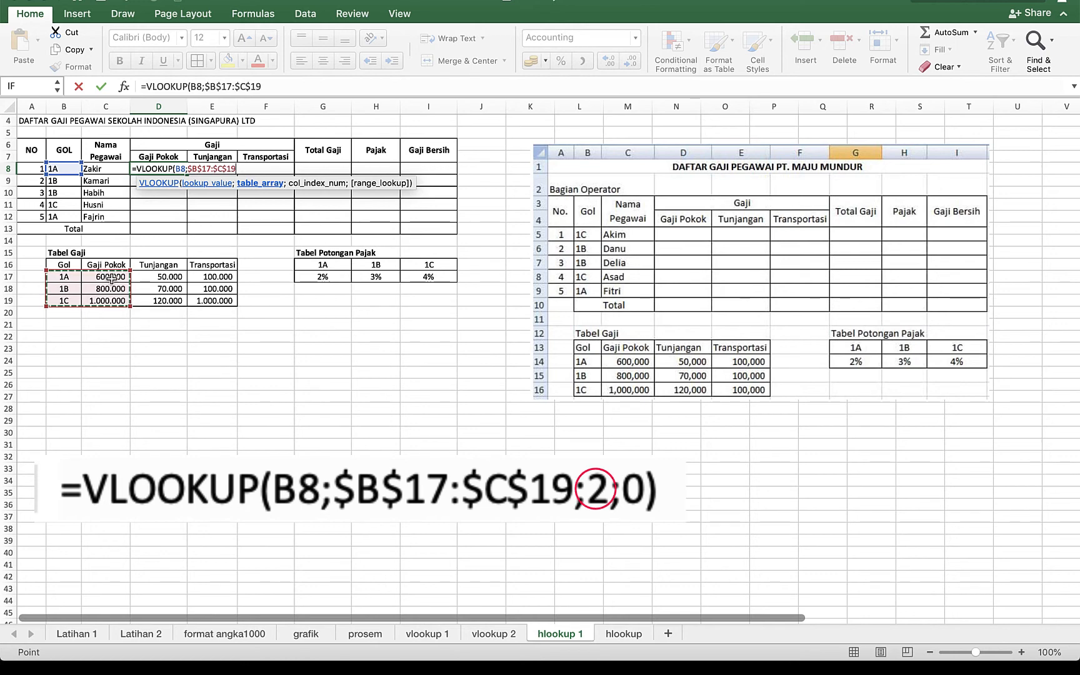
{"action": "type", "text": ";"}
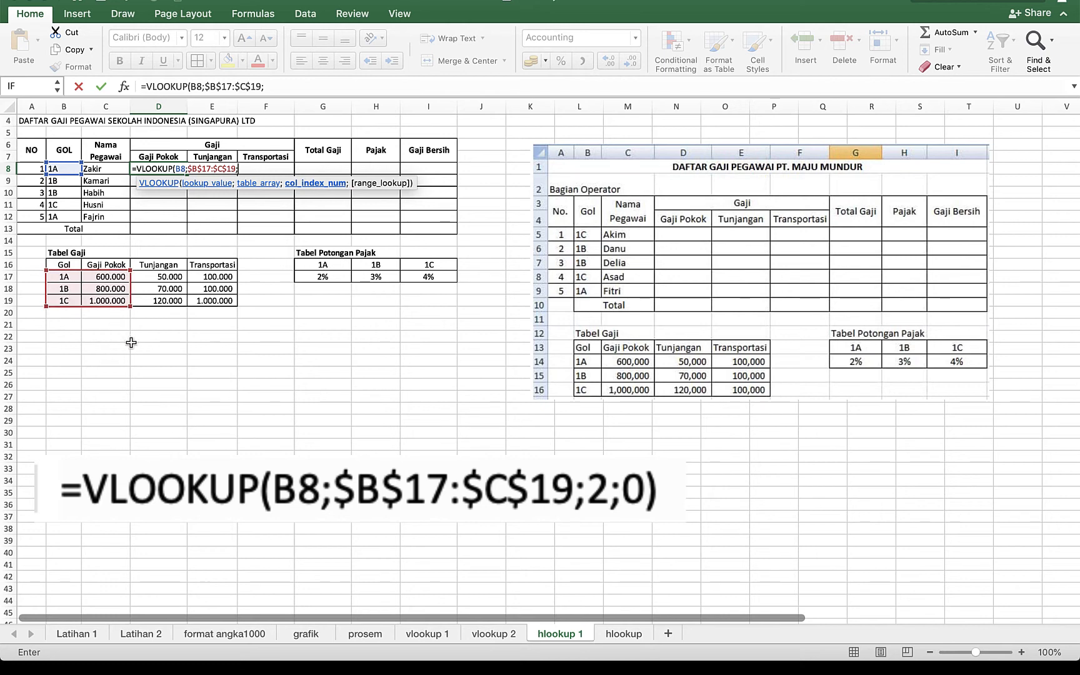
{"action": "type", "text": "2;"}
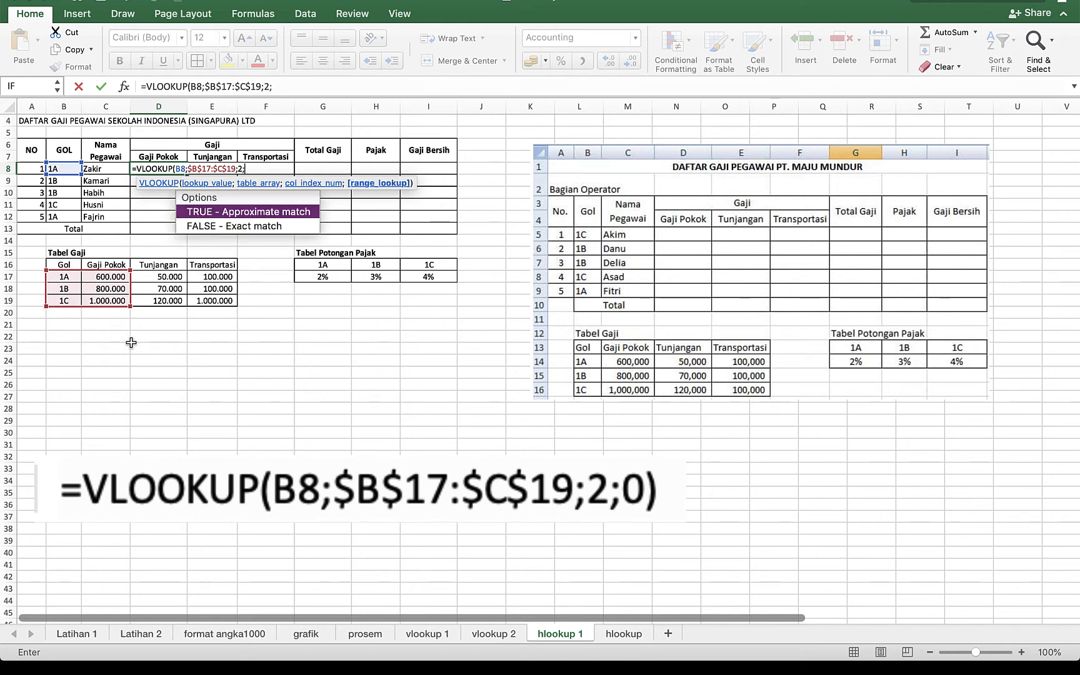
{"action": "type", "text": "0)"}
{"action": "key", "text": "Return"}
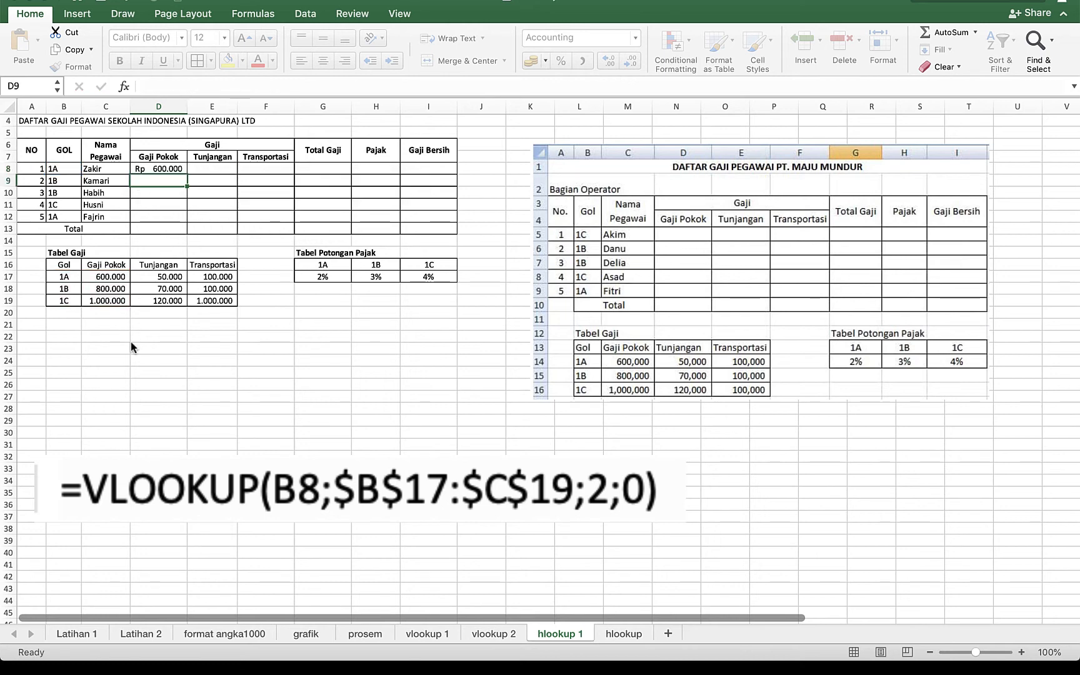
{"action": "left_click", "coordinate": [179, 170]}
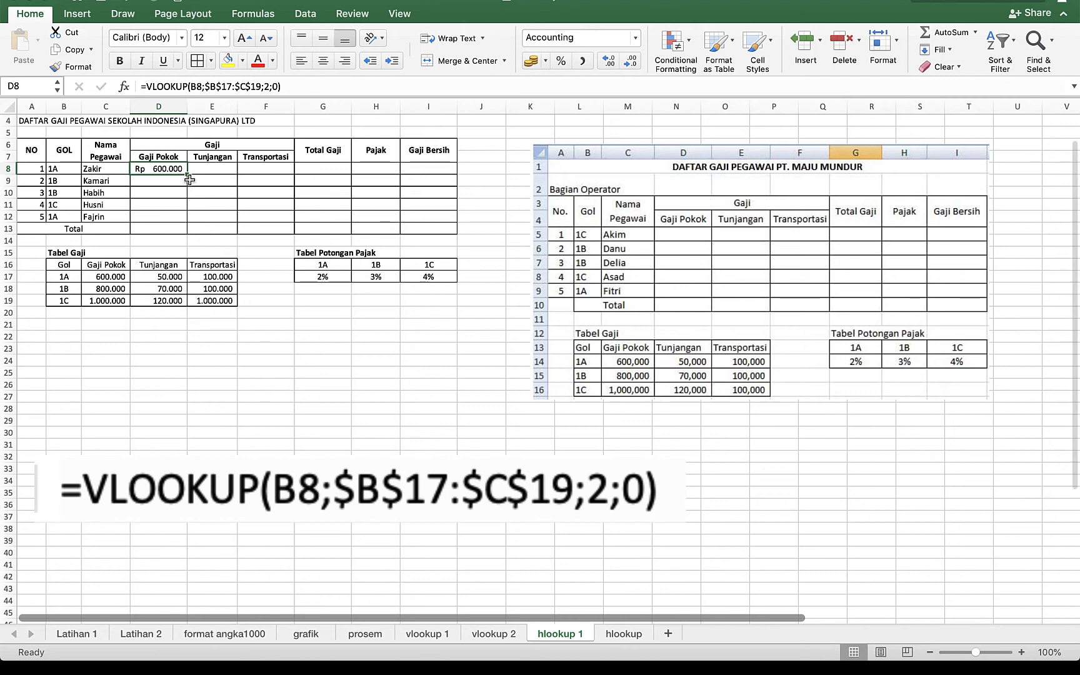
{"action": "left_click_drag", "start_coordinate": [187, 174], "coordinate": [180, 219]}
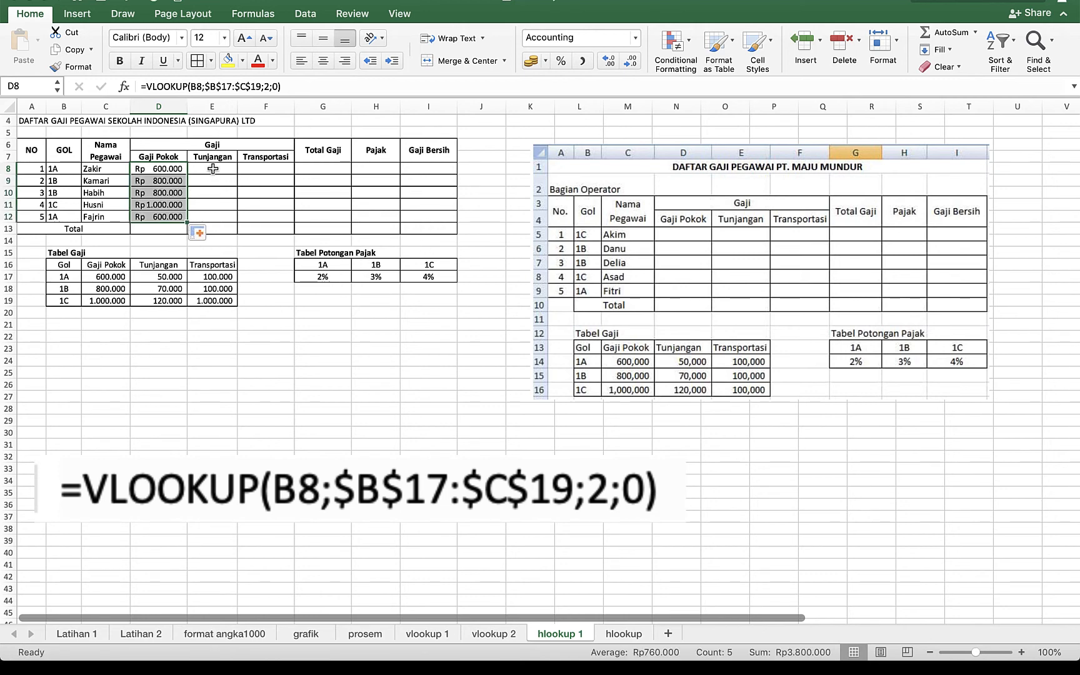
Enter =VLOOKUP(B8;$B$17:$D$19;3;0) in E8 for the Tunjangan lookup and fill the formula down to E12.
{"action": "left_click", "coordinate": [213, 169]}
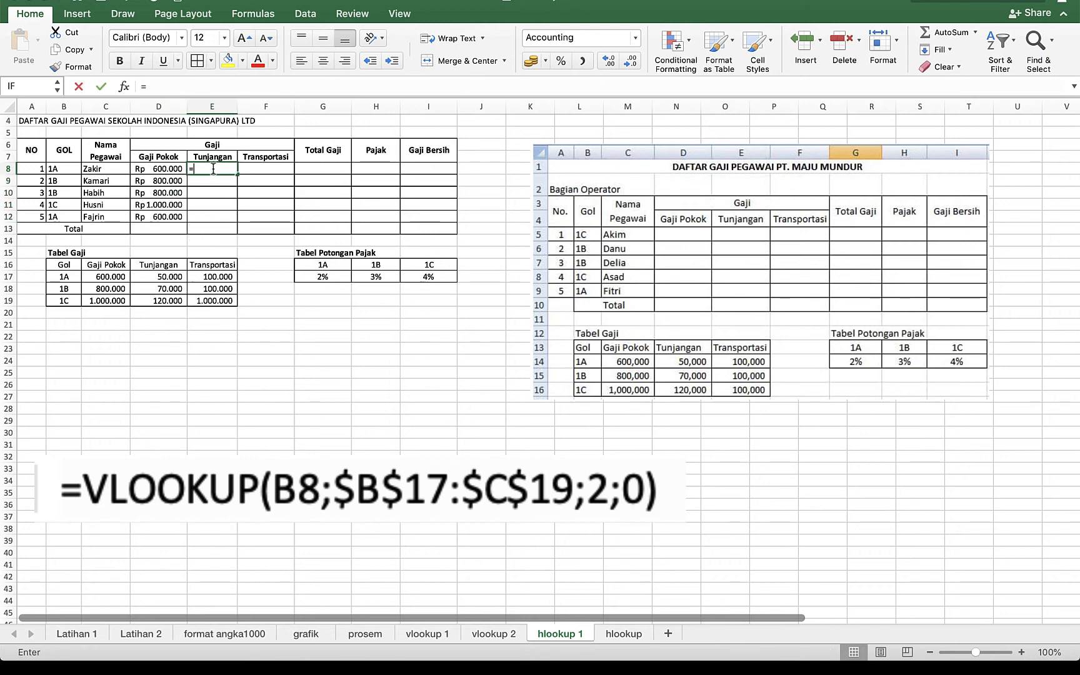
{"action": "type", "text": "=vl"}
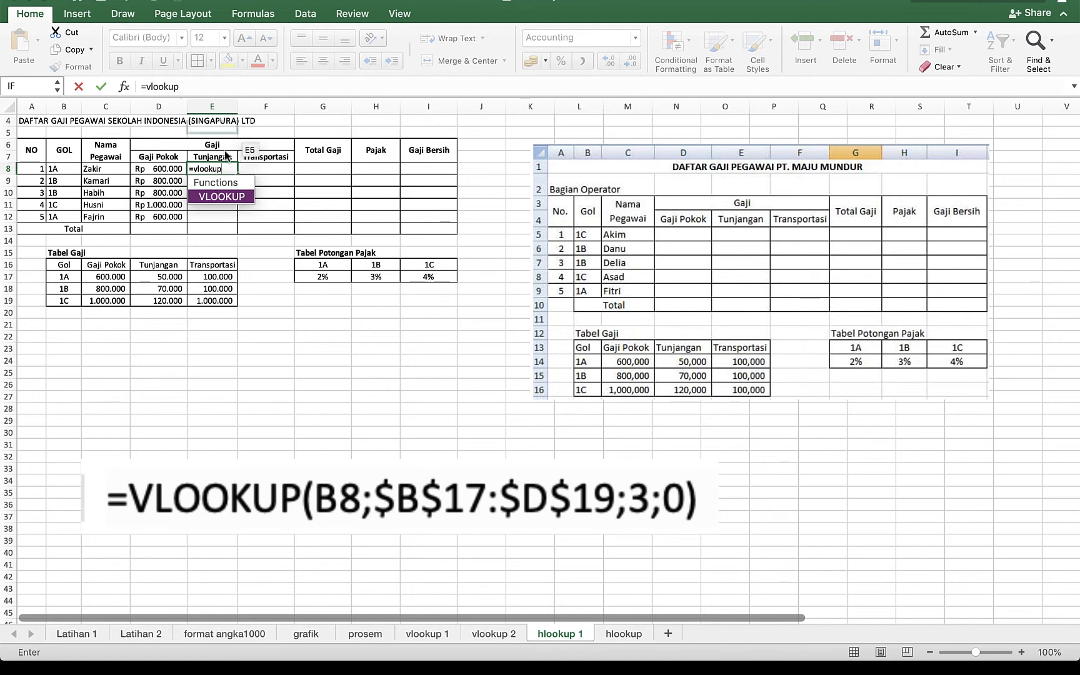
{"action": "type", "text": "ookup"}
{"action": "double_click", "coordinate": [229, 201]}
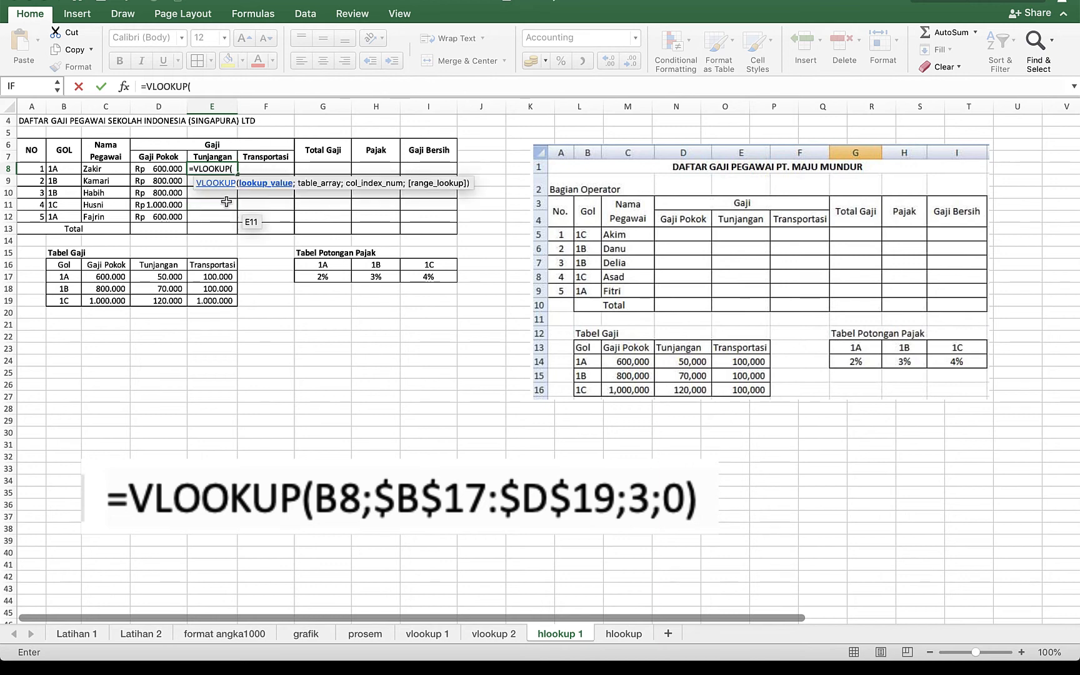
{"action": "left_click", "coordinate": [57, 168]}
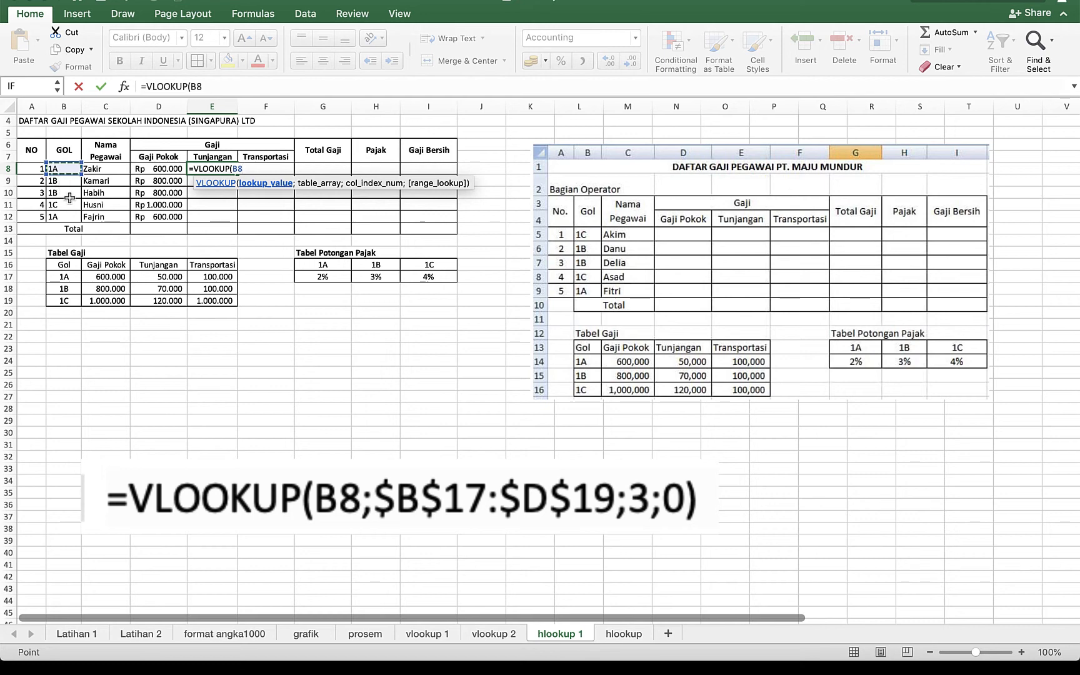
{"action": "type", "text": ";"}
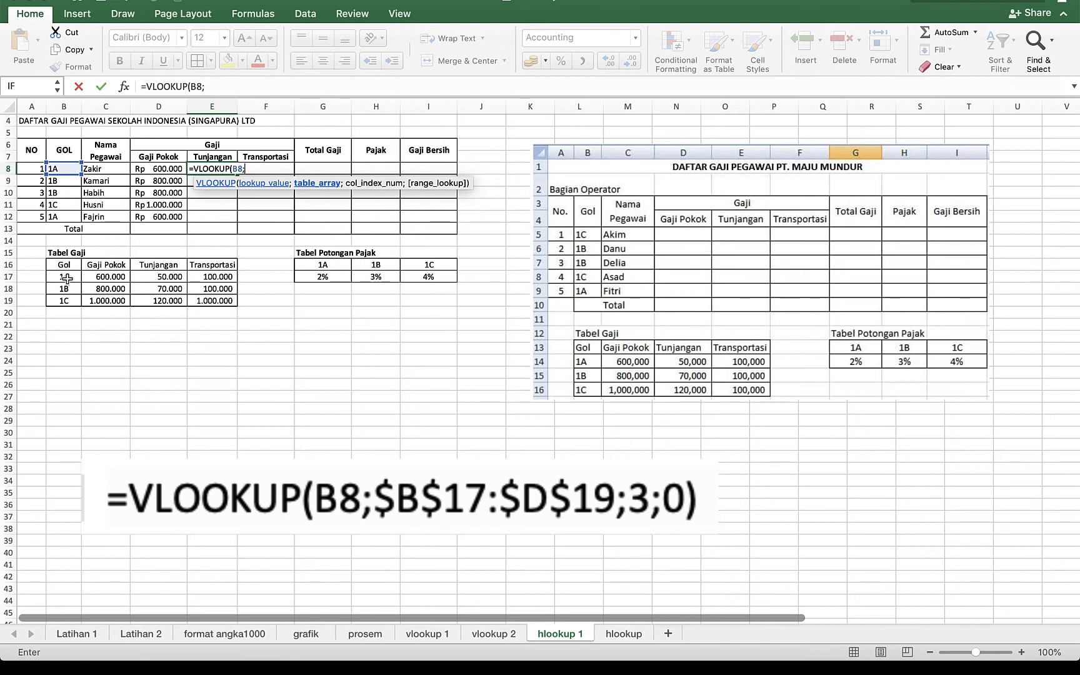
{"action": "left_click_drag", "start_coordinate": [66, 278], "coordinate": [160, 301]}
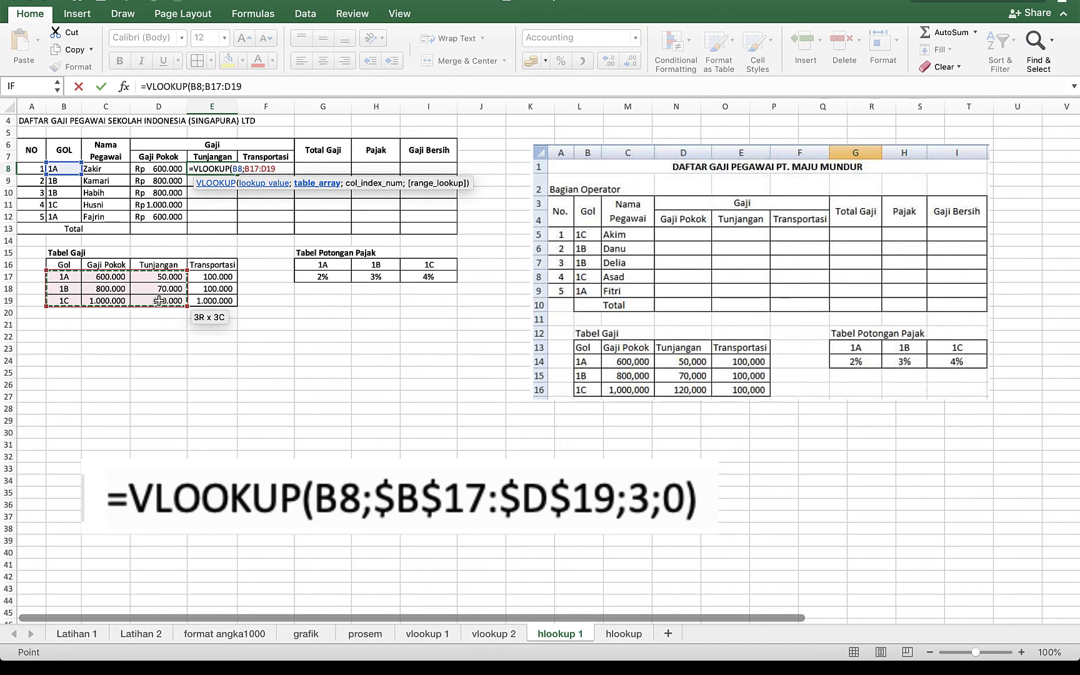
{"action": "key", "text": "F4"}
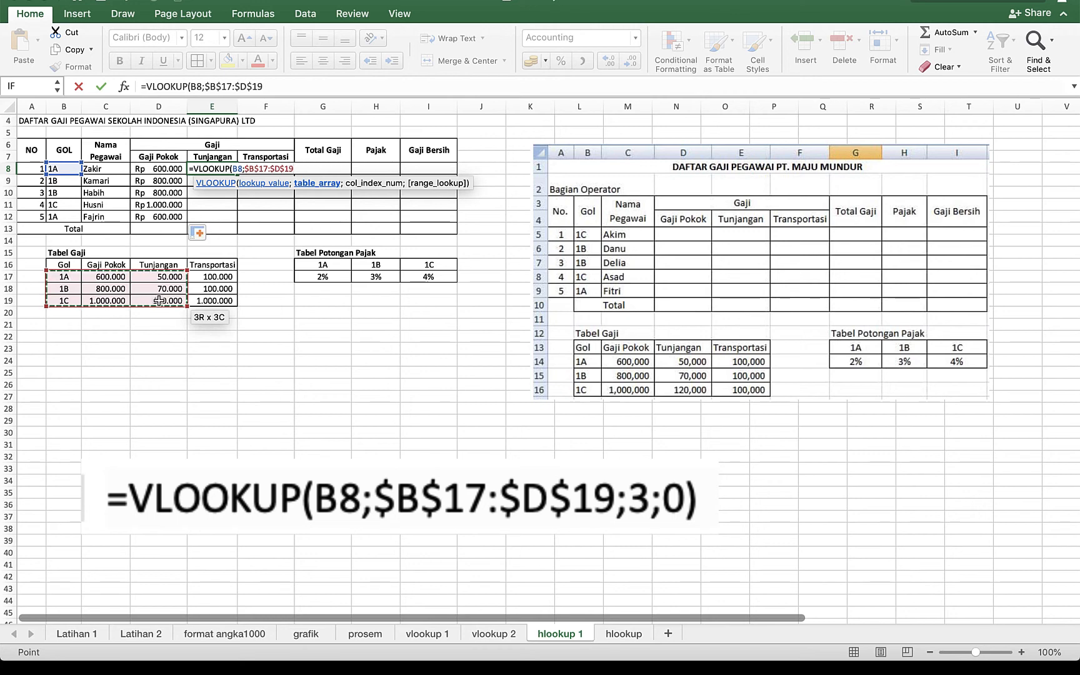
{"action": "type", "text": ";3"}
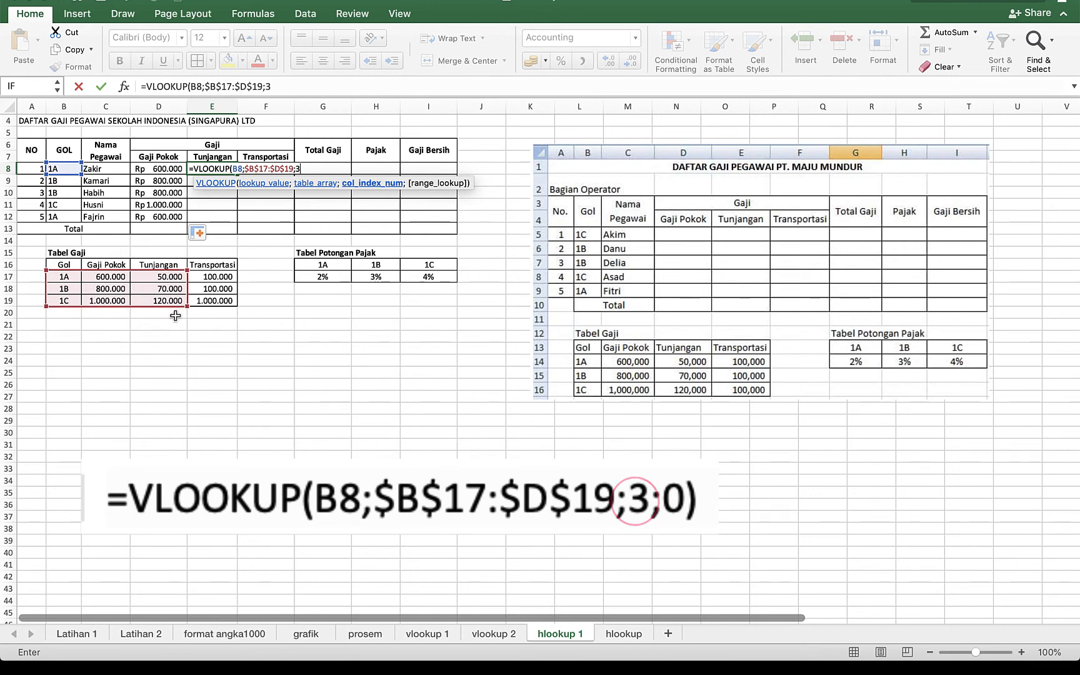
{"action": "type", "text": ";"}
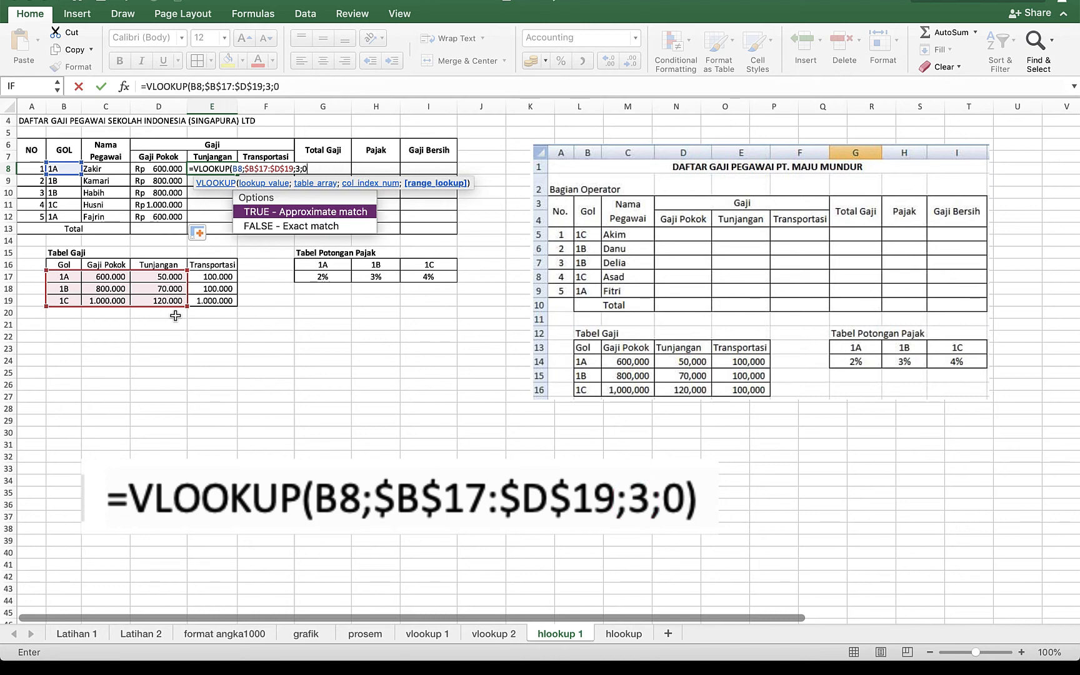
{"action": "type", "text": "0)"}
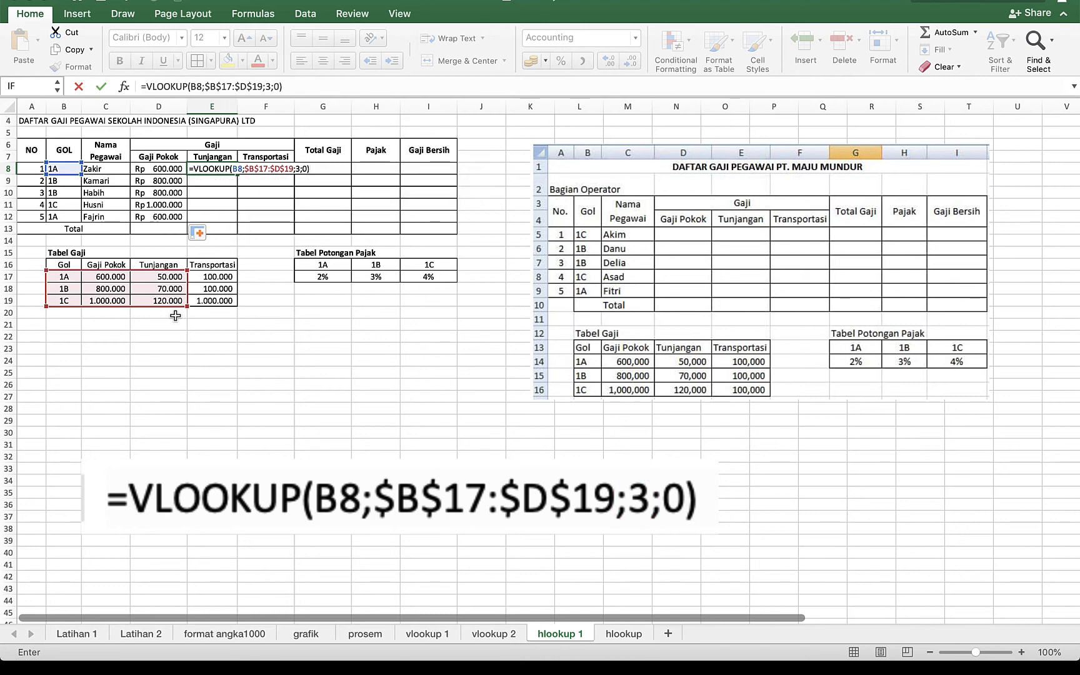
{"action": "key", "text": "Return"}
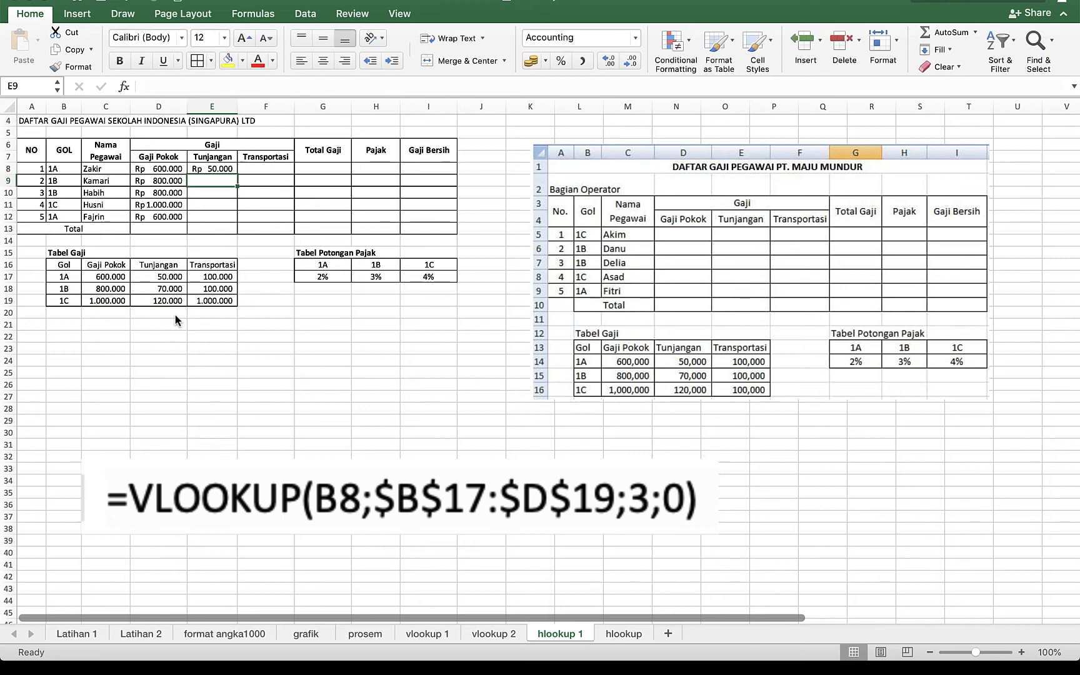
{"action": "left_click", "coordinate": [214, 170]}
{"action": "left_click_drag", "start_coordinate": [237, 175], "coordinate": [240, 221]}
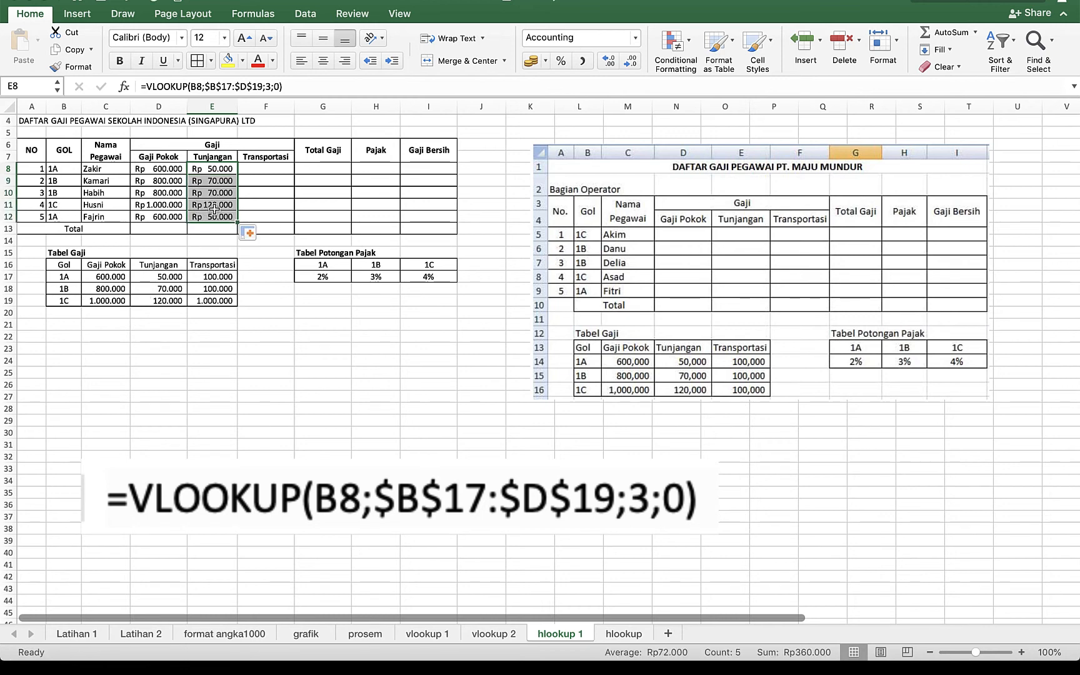
Enter =VLOOKUP(B8;$B$17:$E$19;4;0) in F8 for the Transportasi lookup and fill the formula down to F12.
{"action": "left_click", "coordinate": [268, 170]}
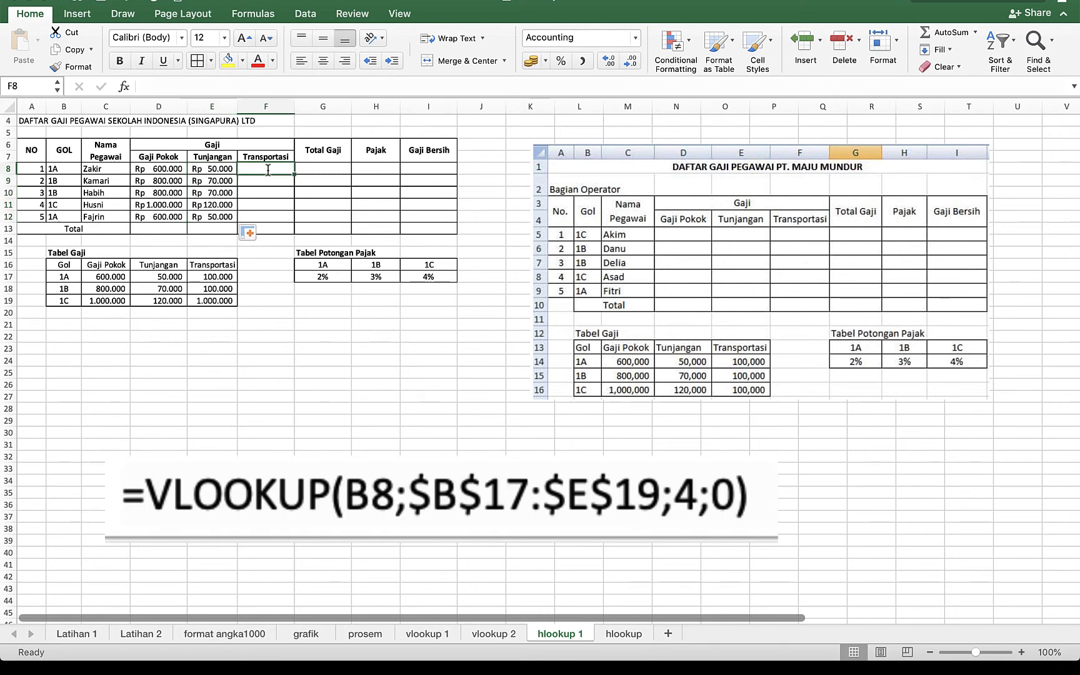
{"action": "type", "text": "=vlookup"}
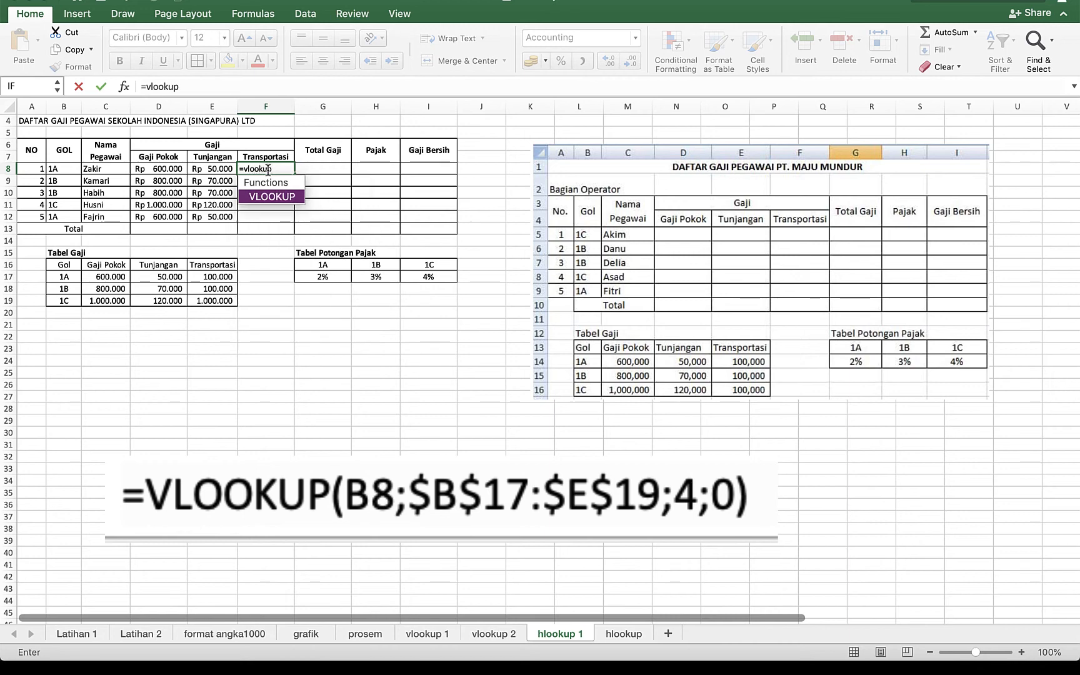
{"action": "type", "text": "("}
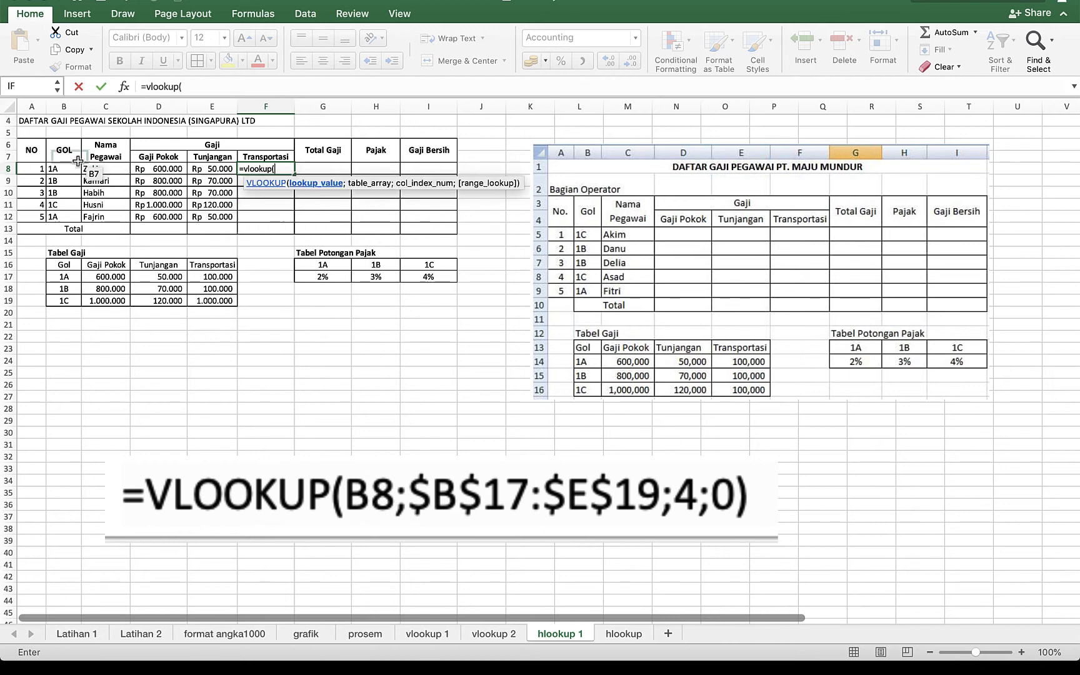
{"action": "left_click", "coordinate": [60, 169]}
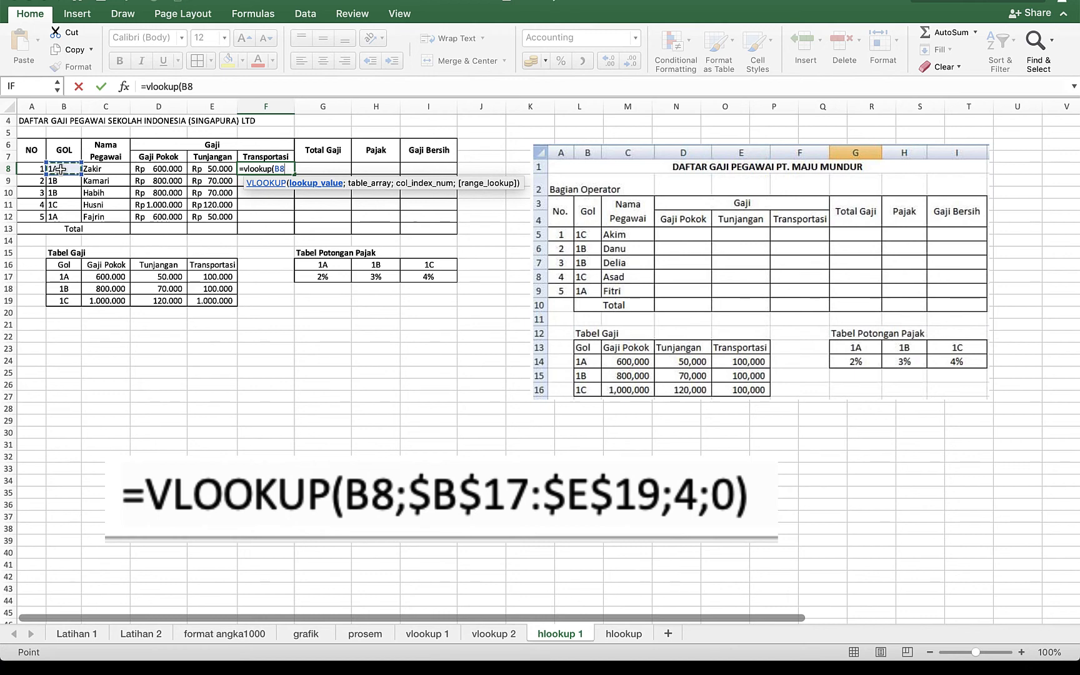
{"action": "type", "text": ";"}
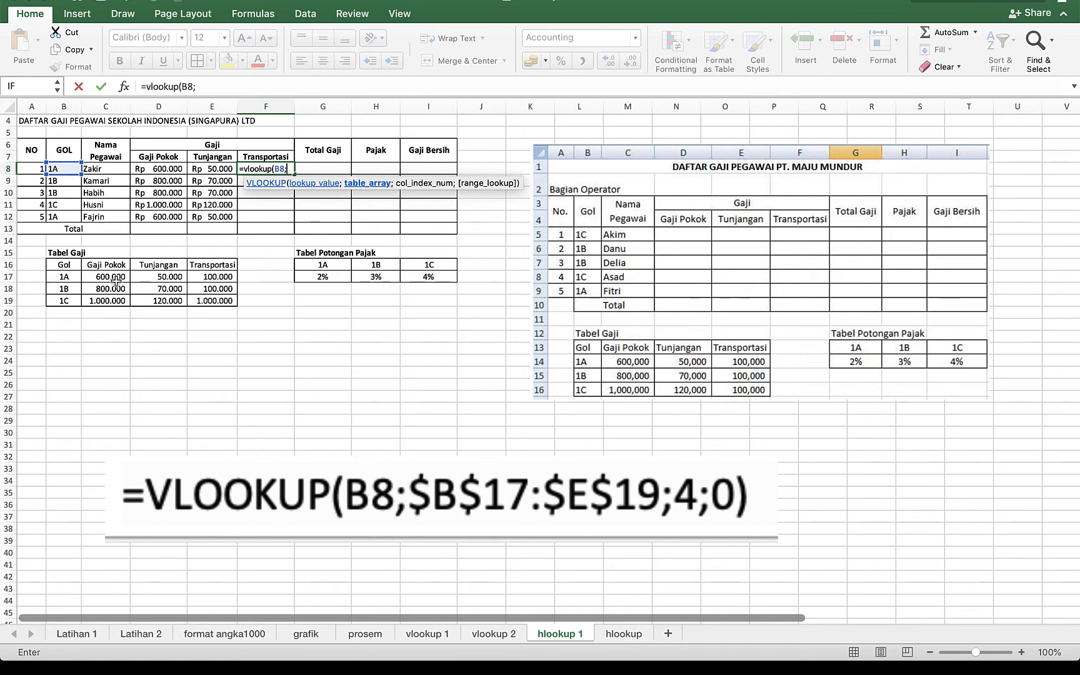
{"action": "left_click_drag", "start_coordinate": [64, 279], "coordinate": [206, 299]}
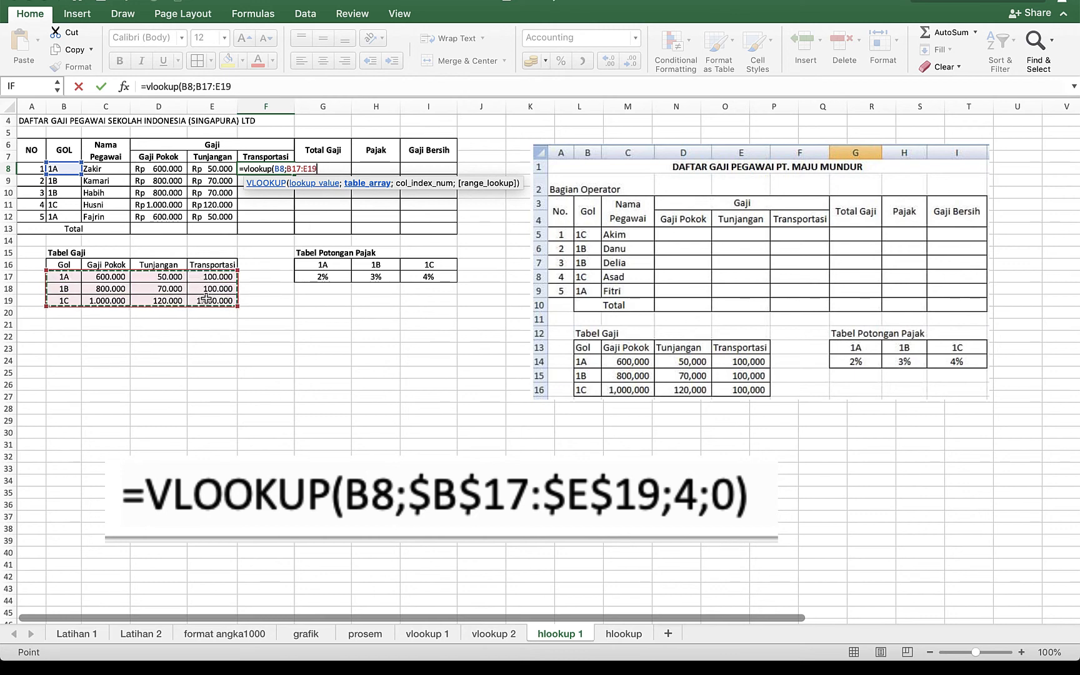
{"action": "key", "text": "F4"}
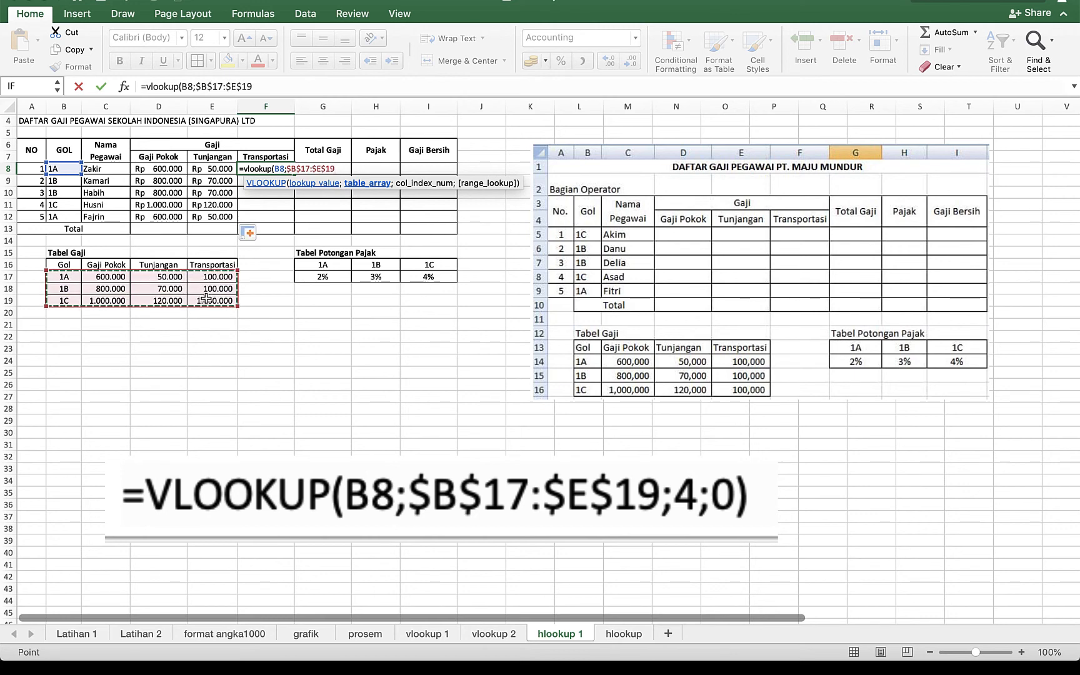
{"action": "type", "text": ";"}
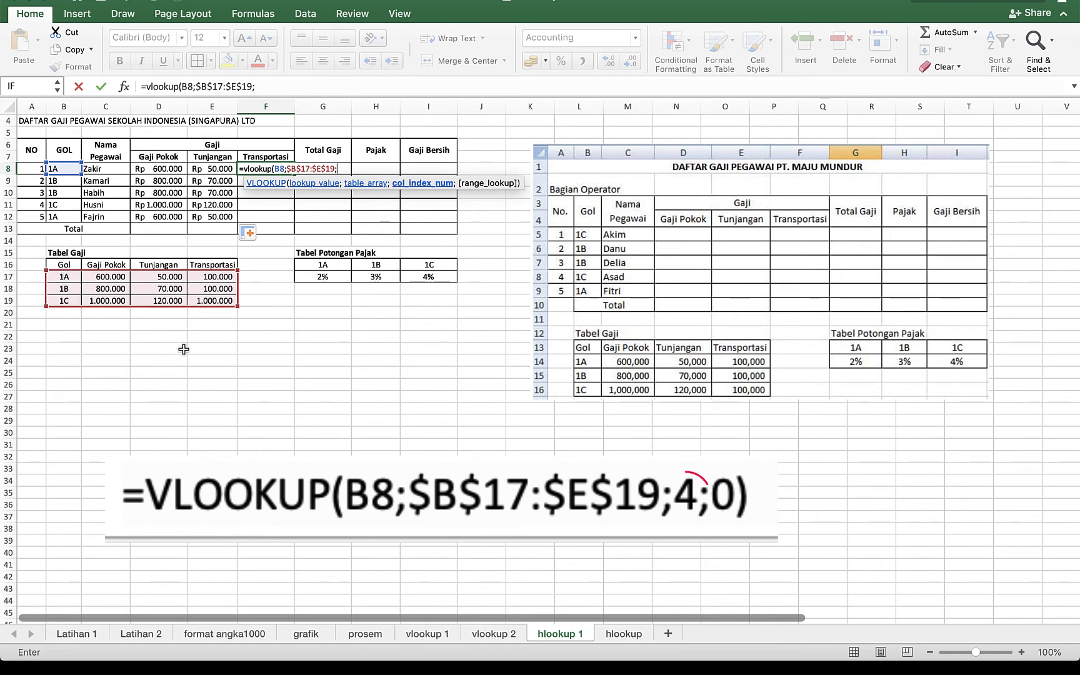
{"action": "type", "text": "4"}
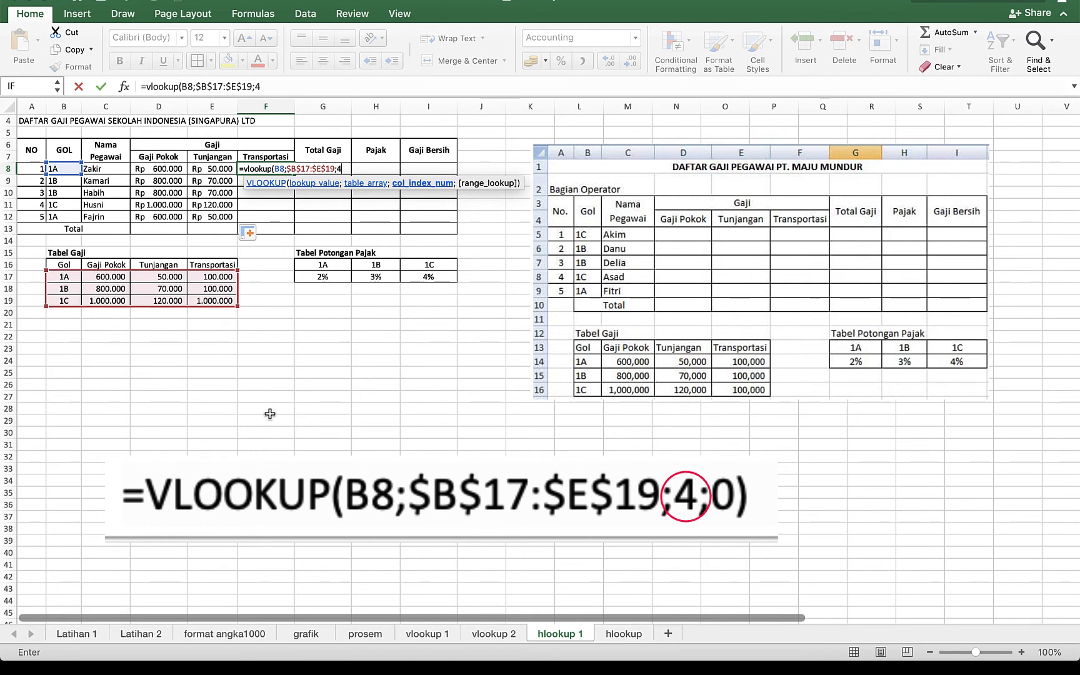
{"action": "type", "text": ";0"}
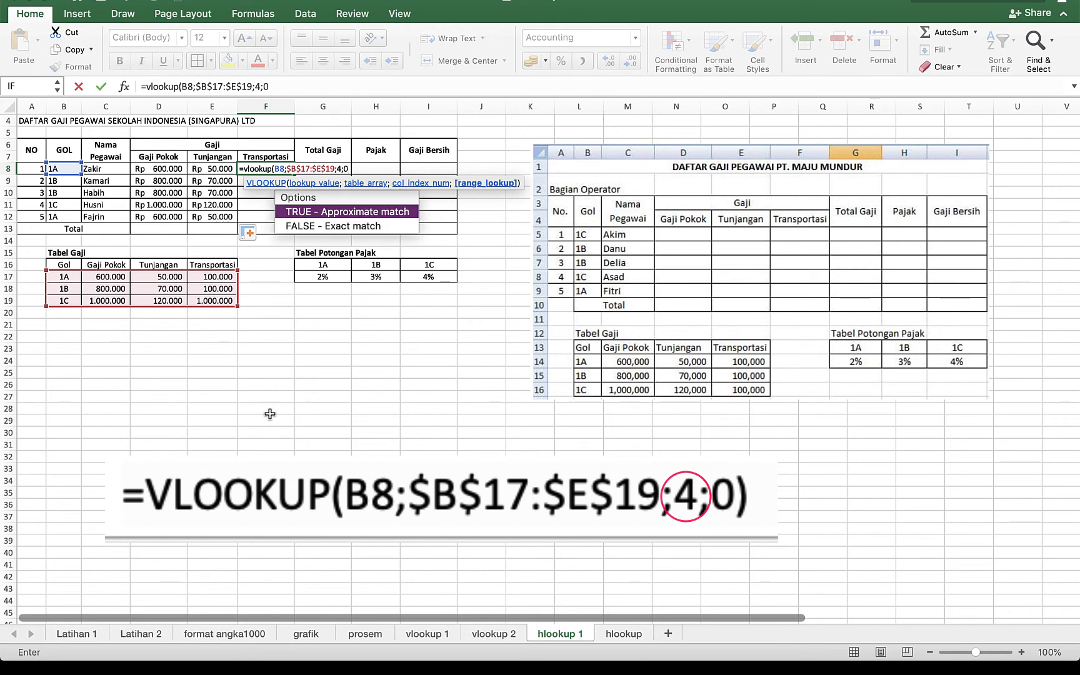
{"action": "key", "text": "Return"}
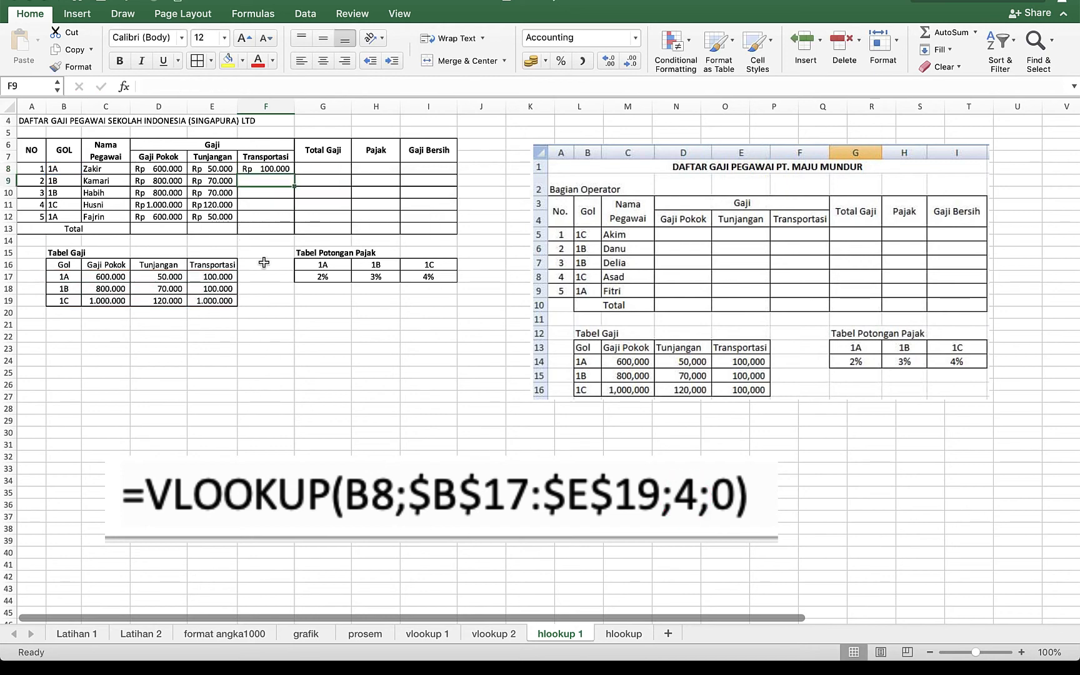
{"action": "left_click", "coordinate": [262, 170]}
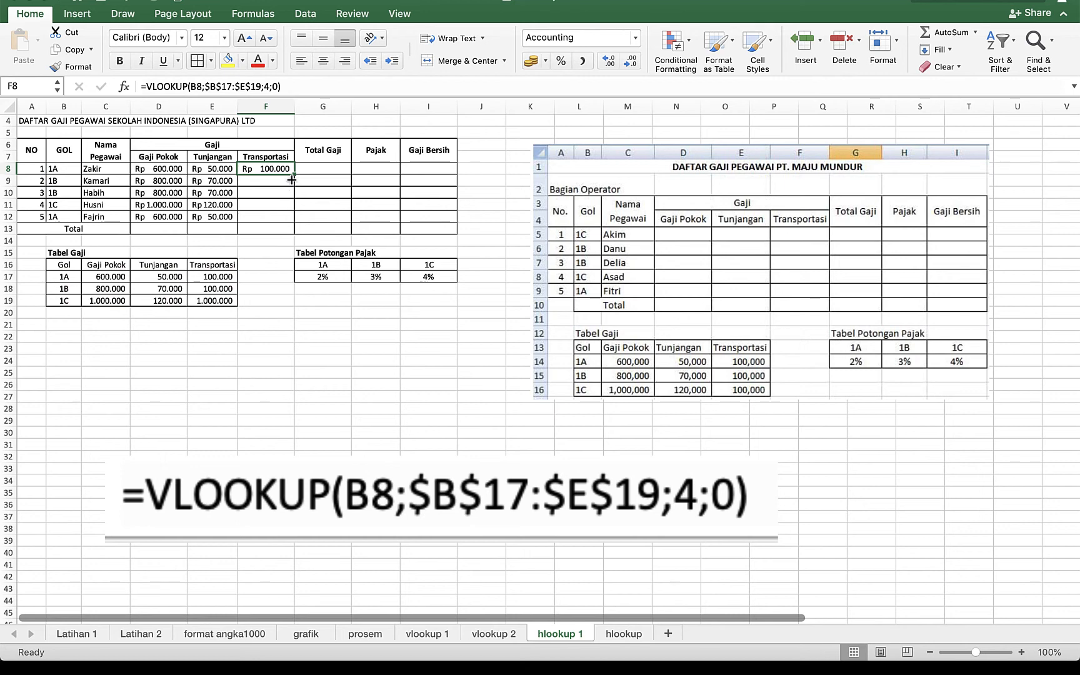
{"action": "left_click_drag", "start_coordinate": [294, 175], "coordinate": [290, 218]}
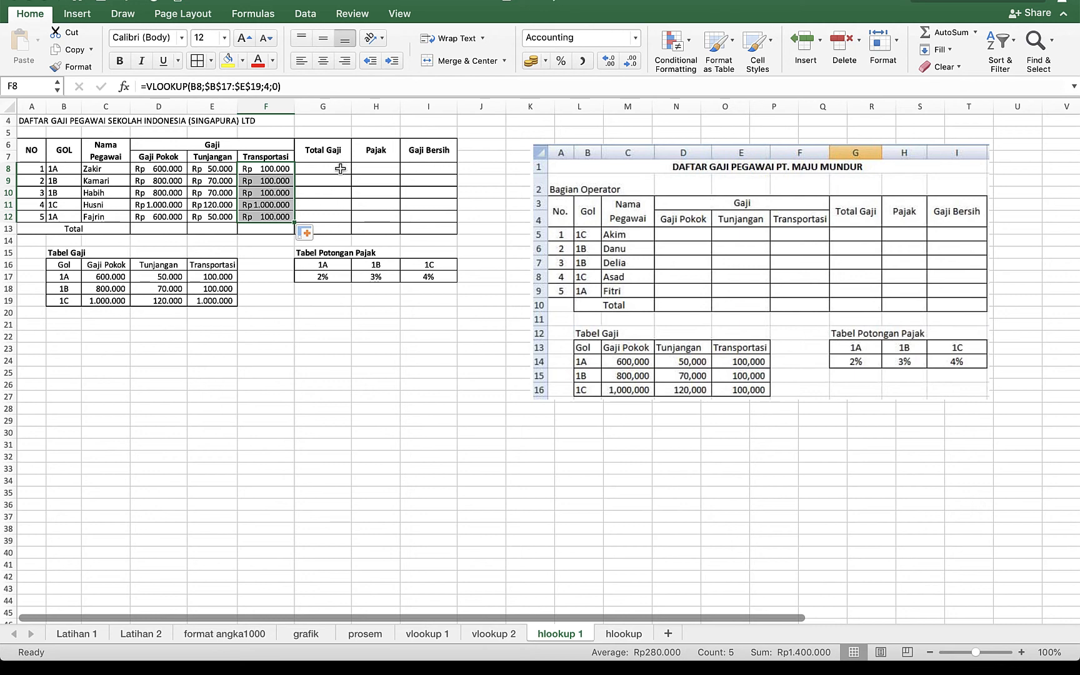
Check the Transportasi results against the employee grades and the Transportasi amounts in Tabel Gaji.
{"action": "left_click", "coordinate": [270, 219]}
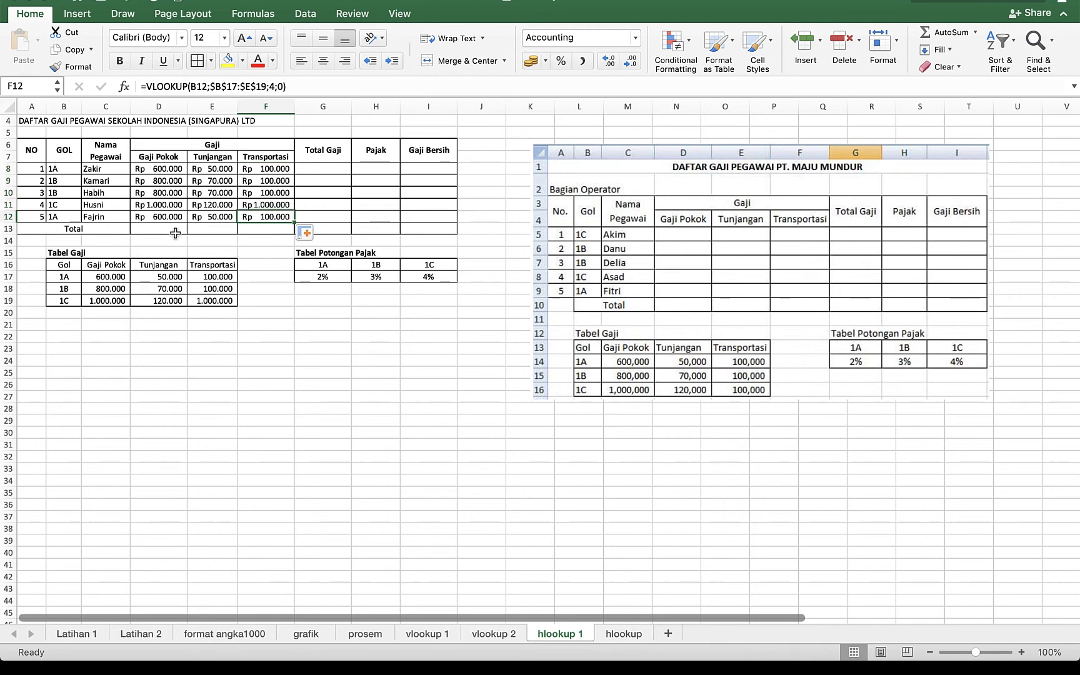
{"action": "left_click", "coordinate": [60, 206]}
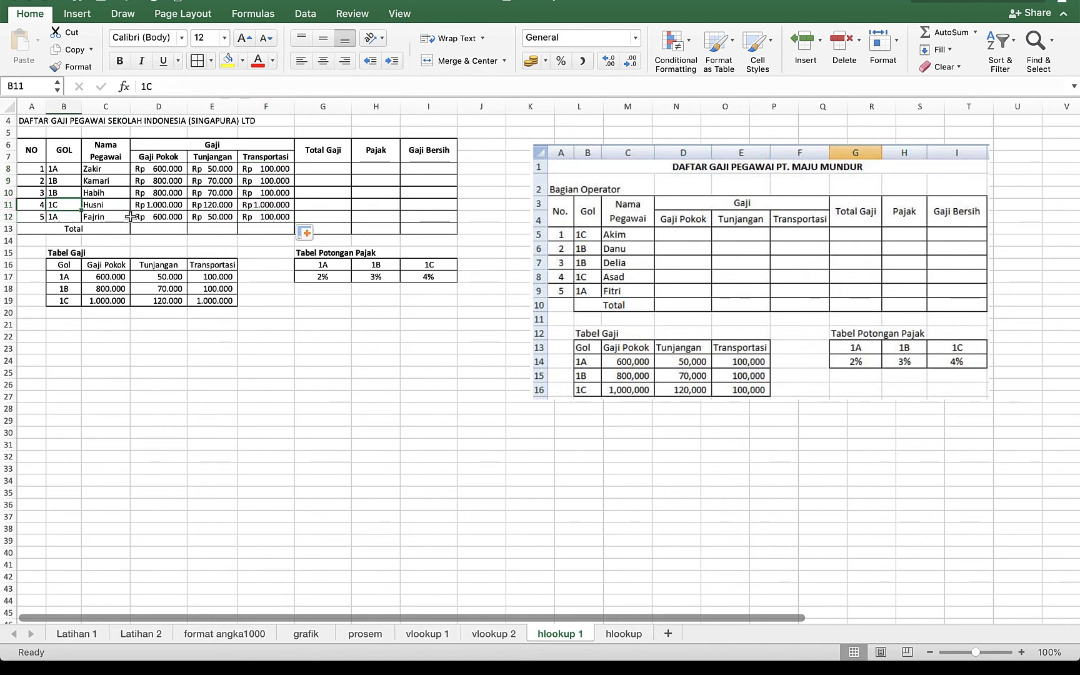
{"action": "left_click", "coordinate": [272, 182]}
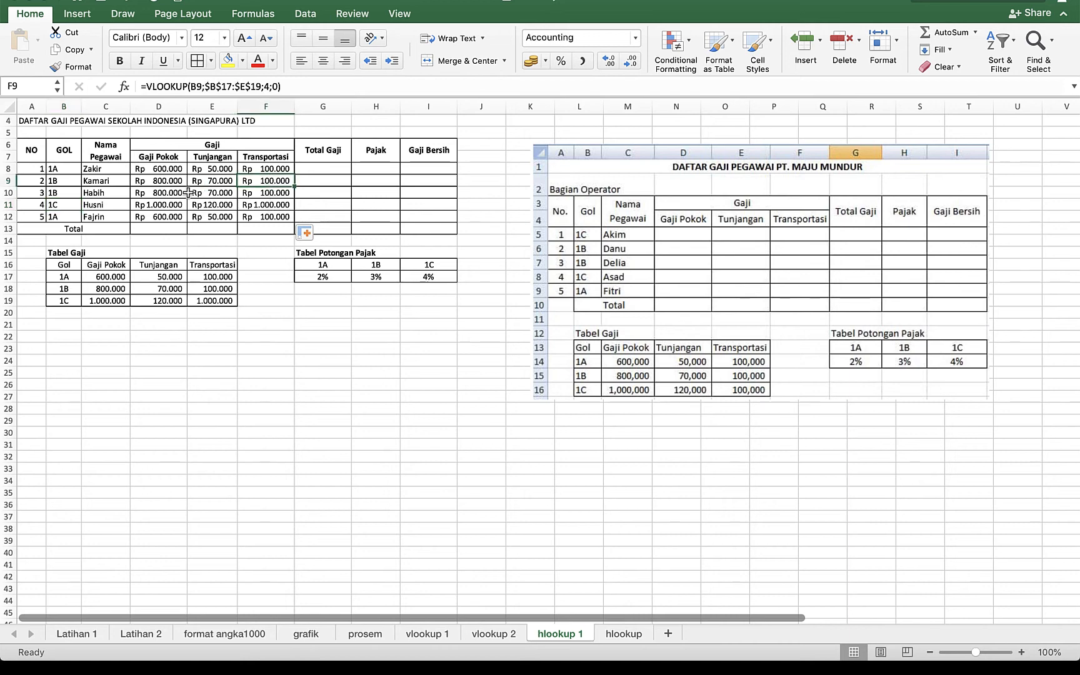
{"action": "left_click", "coordinate": [66, 184]}
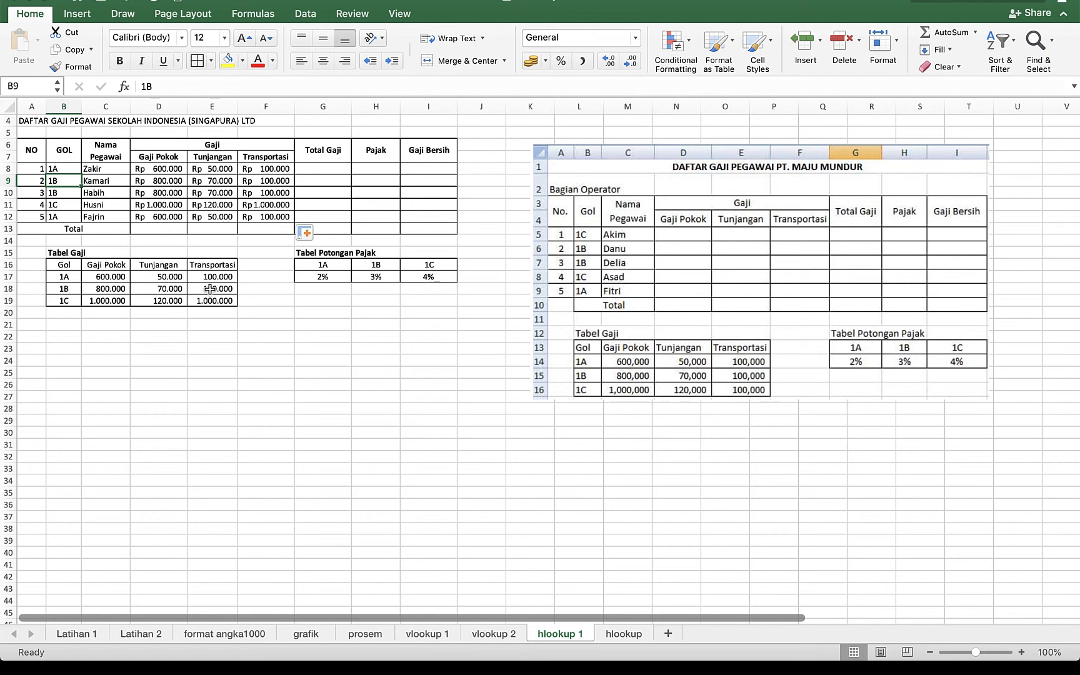
{"action": "left_click", "coordinate": [217, 290]}
{"action": "left_click", "coordinate": [218, 277]}
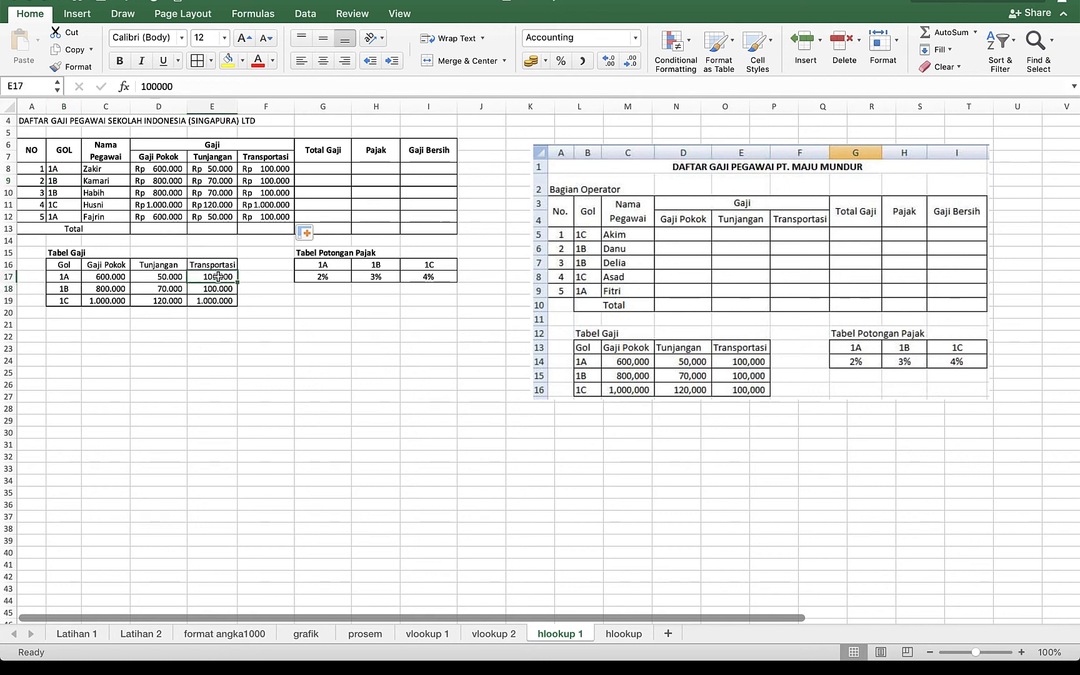
{"action": "left_click", "coordinate": [216, 289]}
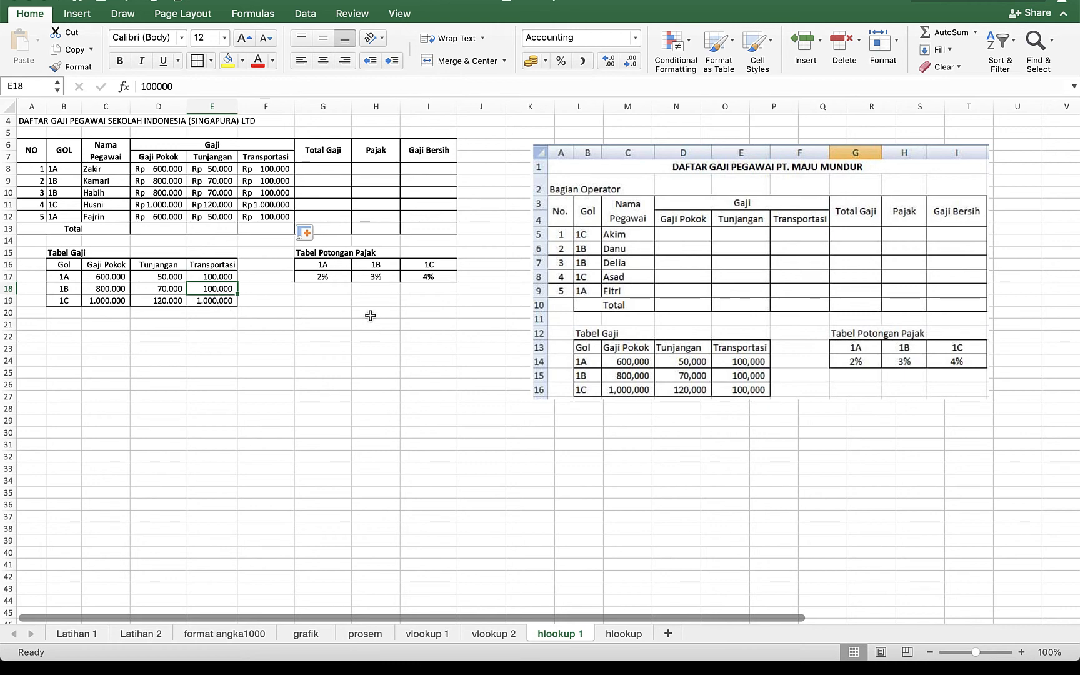
Sum D8:F8 into G8 for Total Gaji and fill the formula down to G12.
{"action": "left_click", "coordinate": [327, 169]}
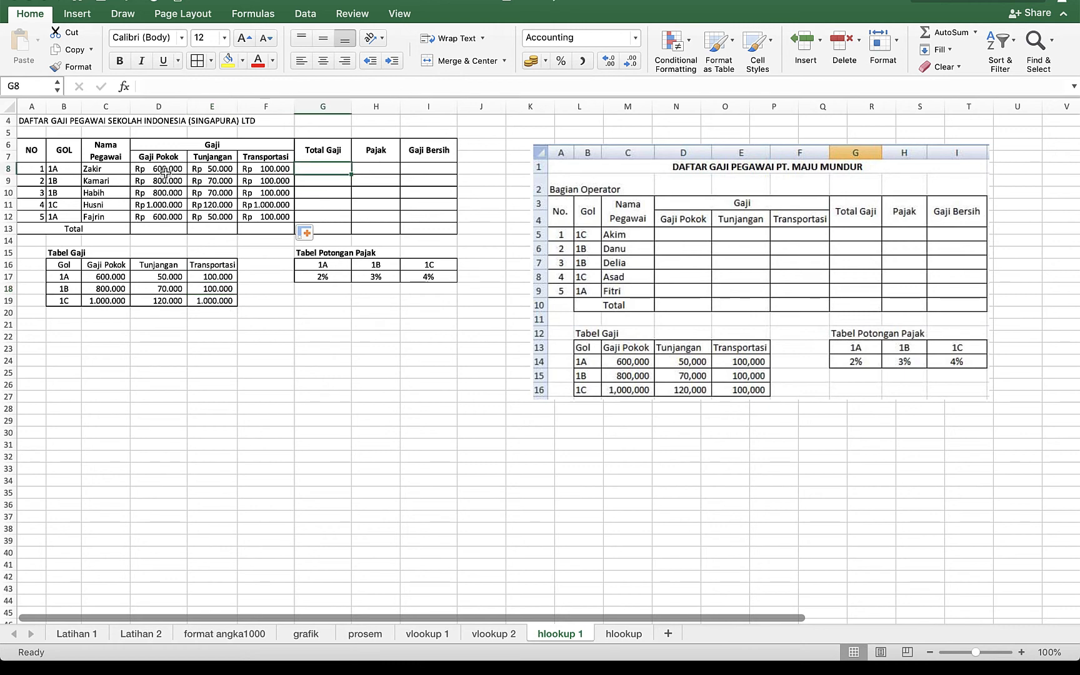
{"action": "left_click_drag", "start_coordinate": [165, 173], "coordinate": [321, 167]}
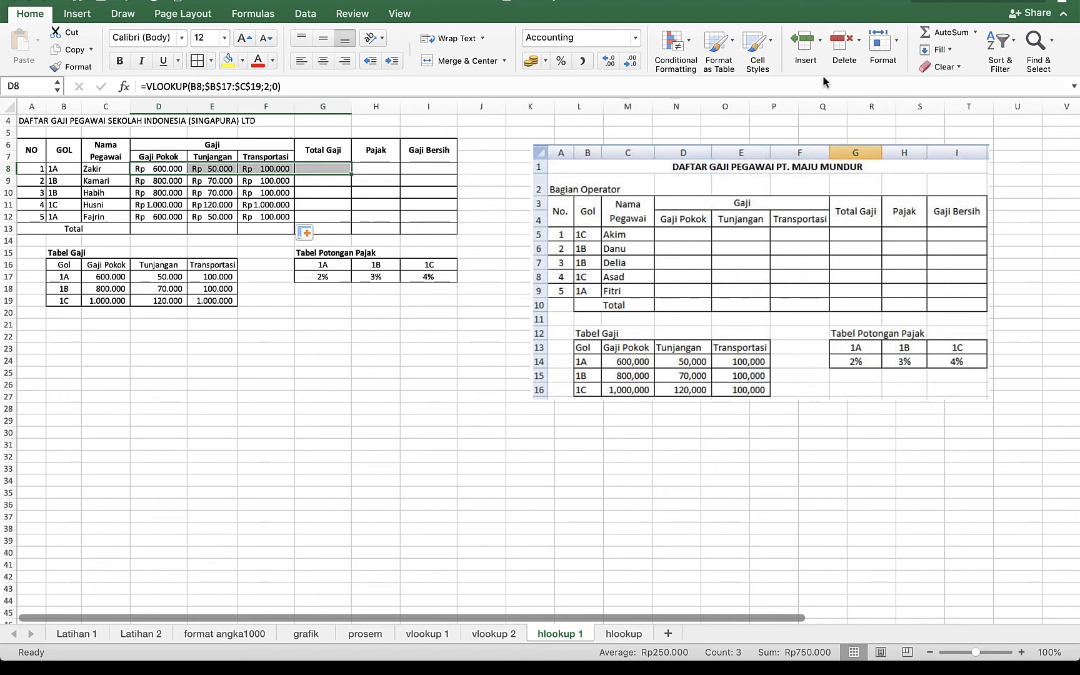
{"action": "left_click", "coordinate": [928, 35]}
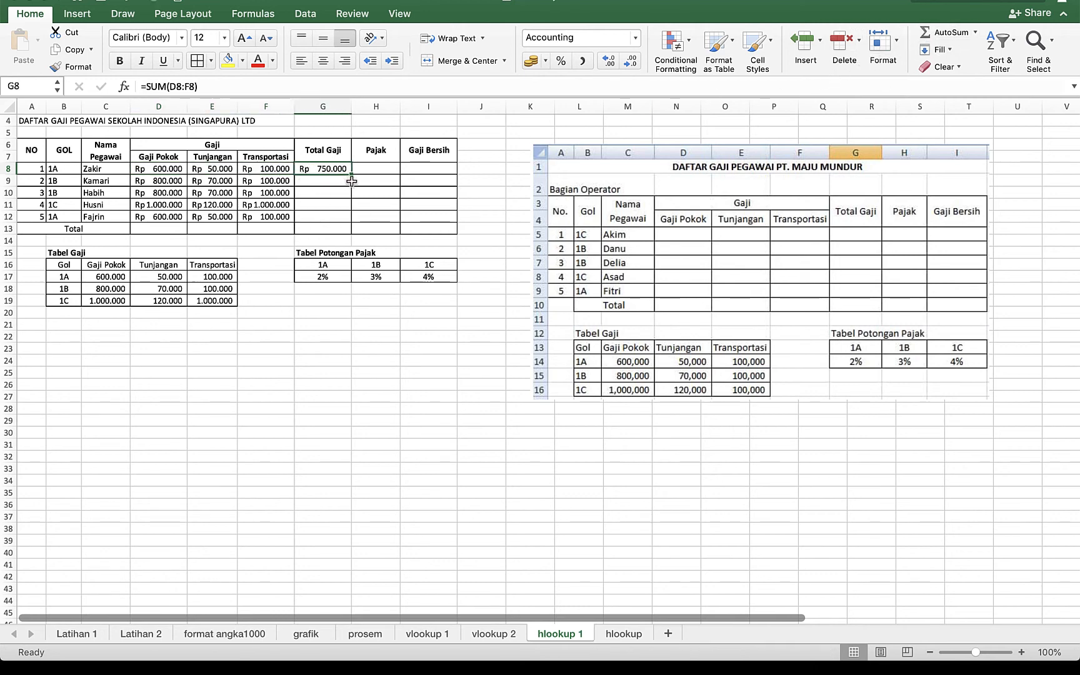
{"action": "left_click_drag", "start_coordinate": [351, 177], "coordinate": [346, 218]}
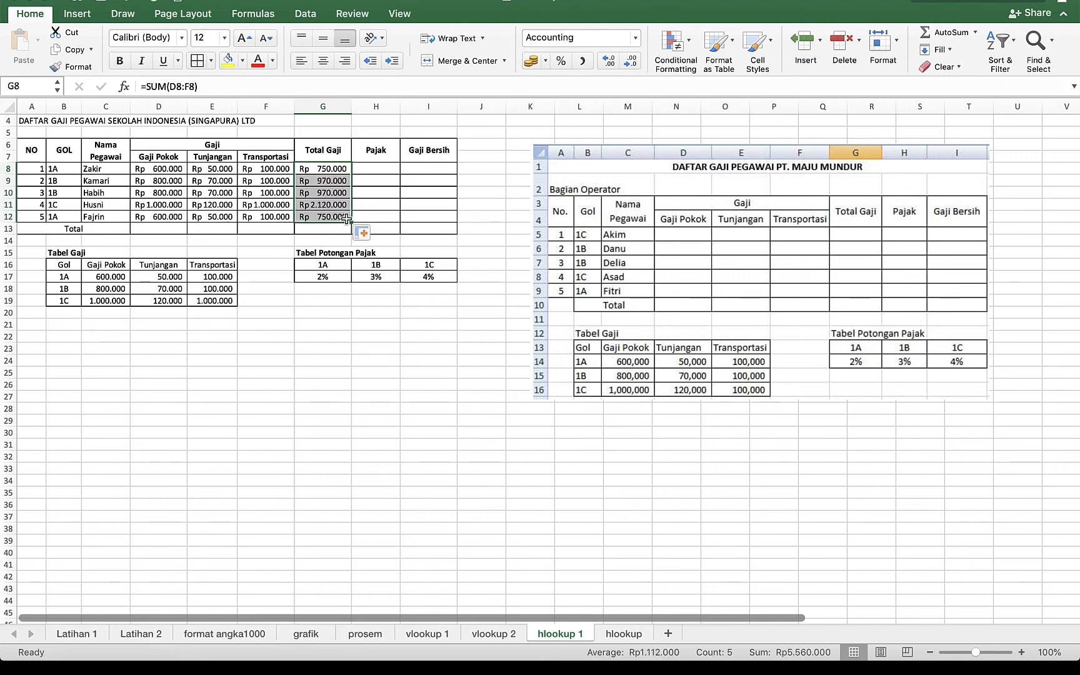
Sum D8:D12 into D13 in the Total row and fill the formula across to G13.
{"action": "left_click", "coordinate": [142, 230]}
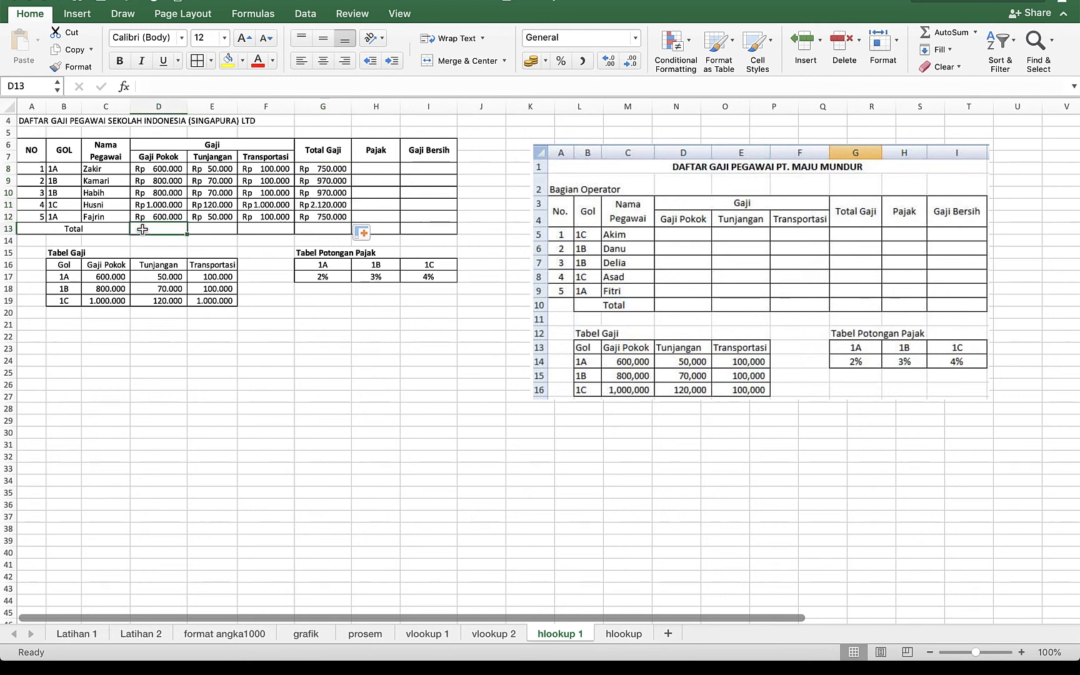
{"action": "left_click", "coordinate": [212, 234]}
{"action": "left_click", "coordinate": [255, 234]}
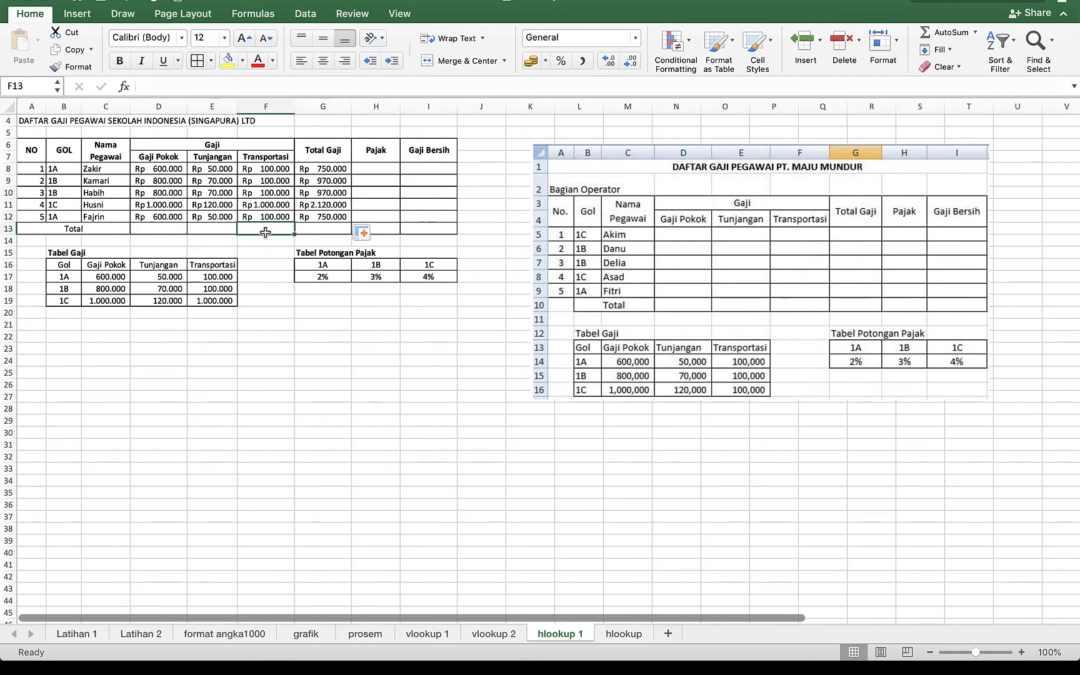
{"action": "left_click", "coordinate": [305, 230]}
{"action": "left_click", "coordinate": [163, 169]}
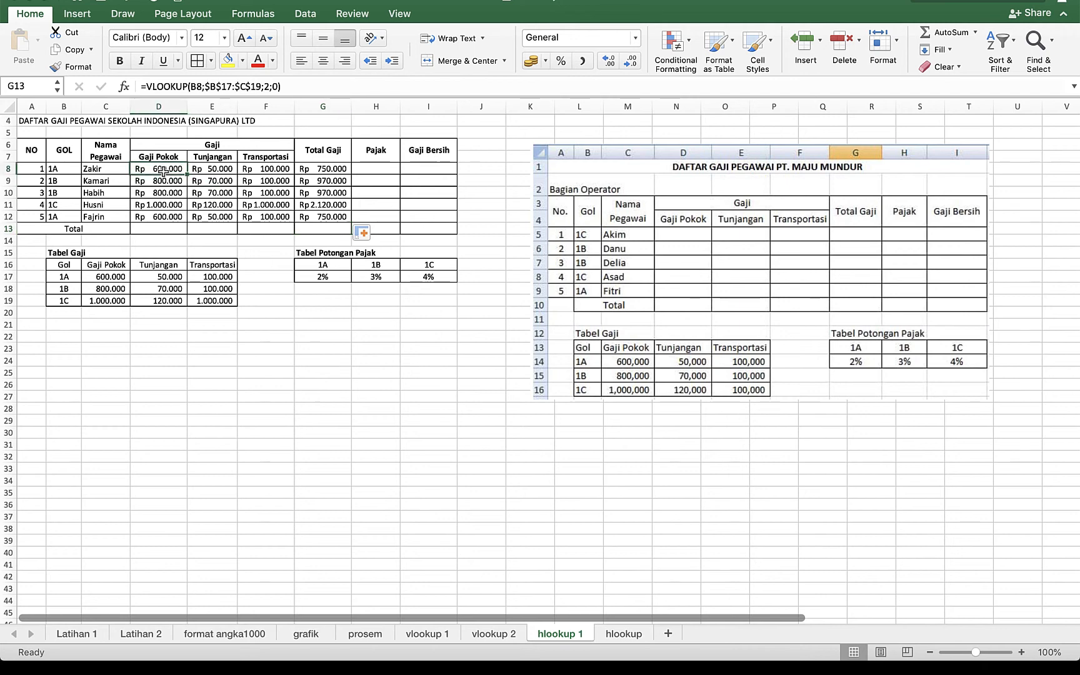
{"action": "left_click_drag", "start_coordinate": [162, 169], "coordinate": [159, 230]}
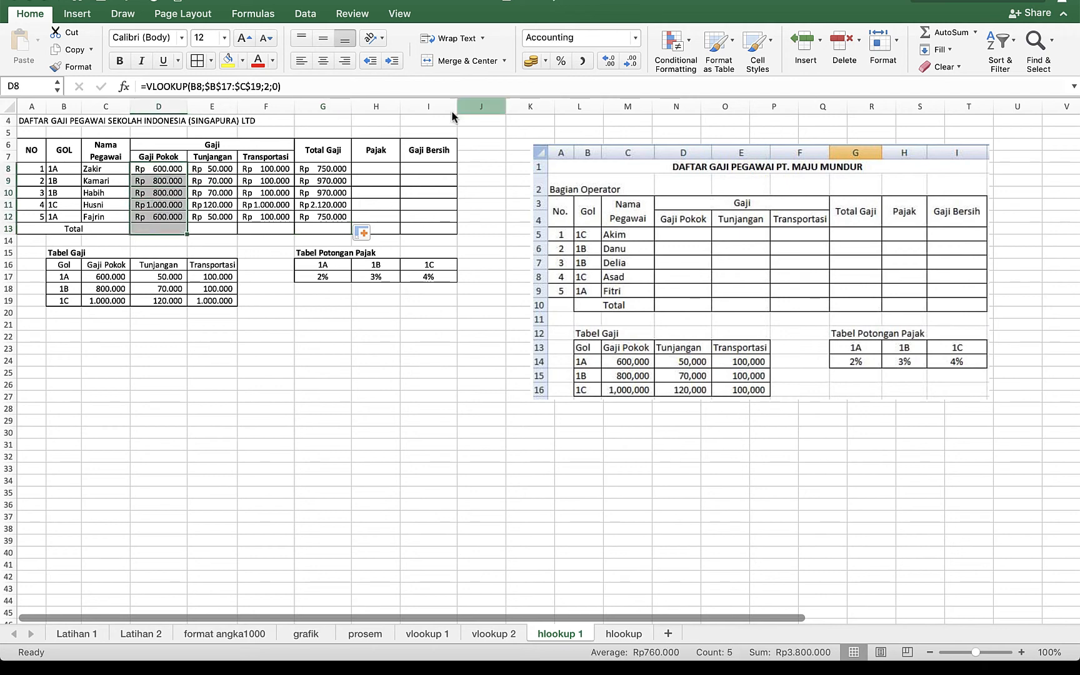
{"action": "left_click", "coordinate": [925, 32]}
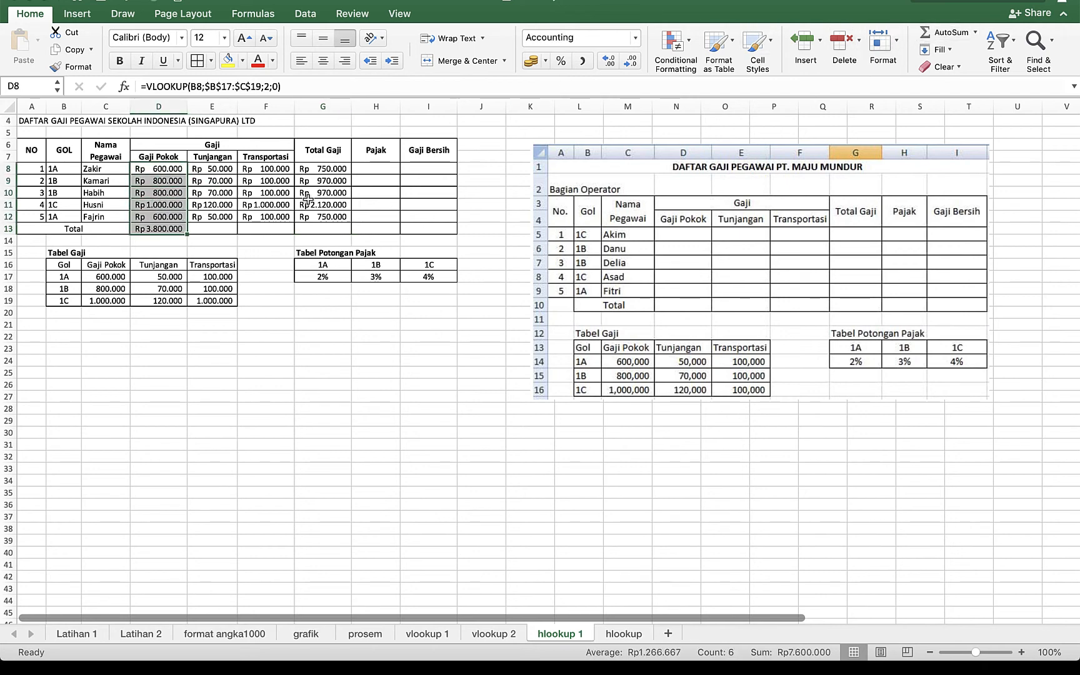
{"action": "left_click", "coordinate": [185, 247]}
{"action": "left_click", "coordinate": [183, 232]}
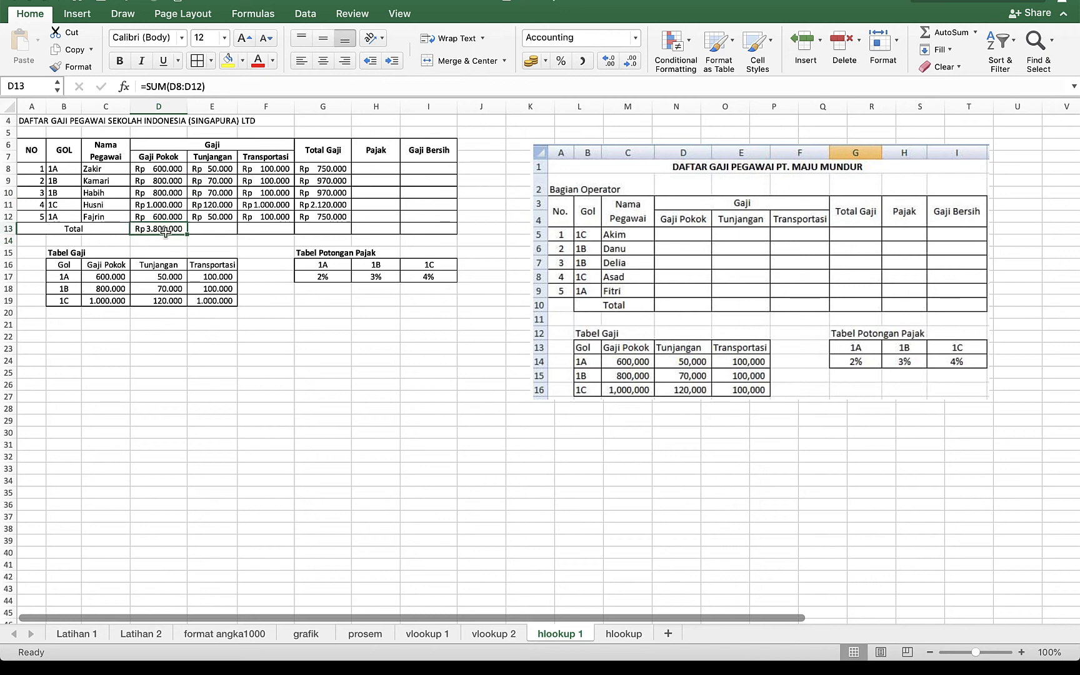
{"action": "left_click_drag", "start_coordinate": [189, 236], "coordinate": [334, 233]}
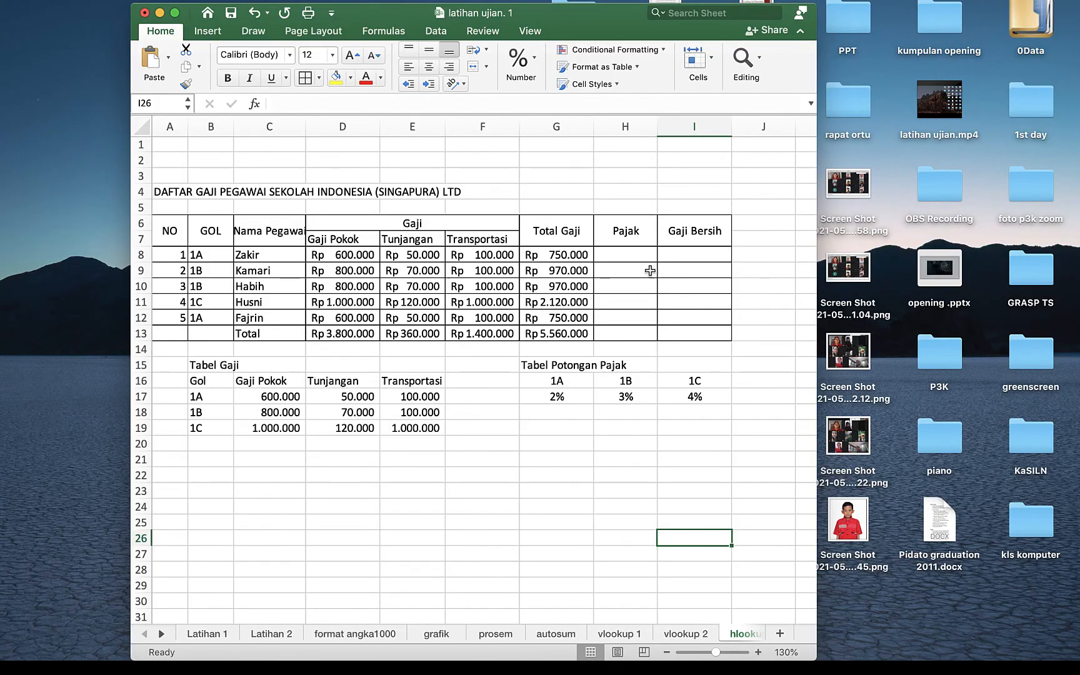
Enter =HLOOKUP(B8;$G$16:$I$17;2;0) in H8 for the Pajak lookup and fill the formula down to H12.
{"action": "left_click", "coordinate": [634, 256]}
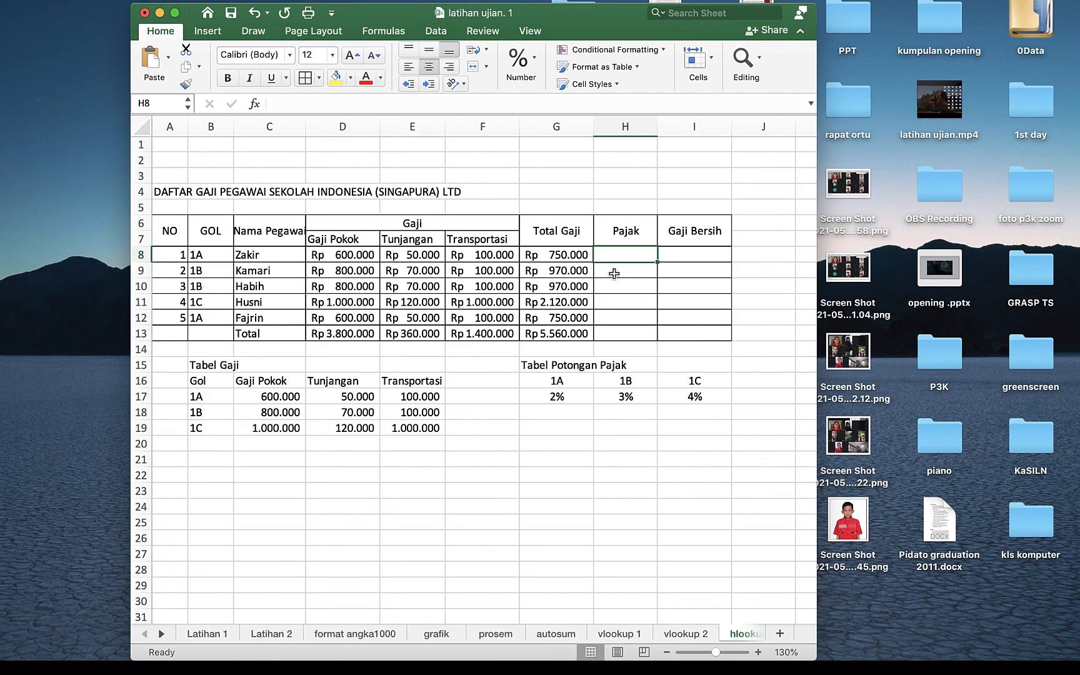
{"action": "type", "text": "="}
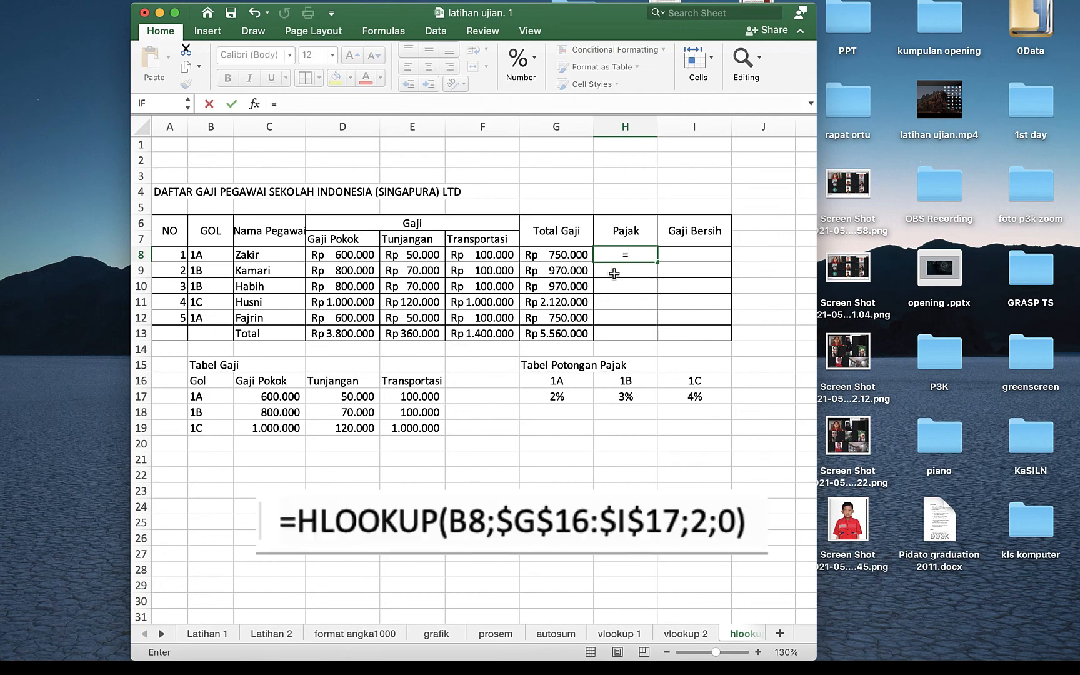
{"action": "type", "text": "hlooku"}
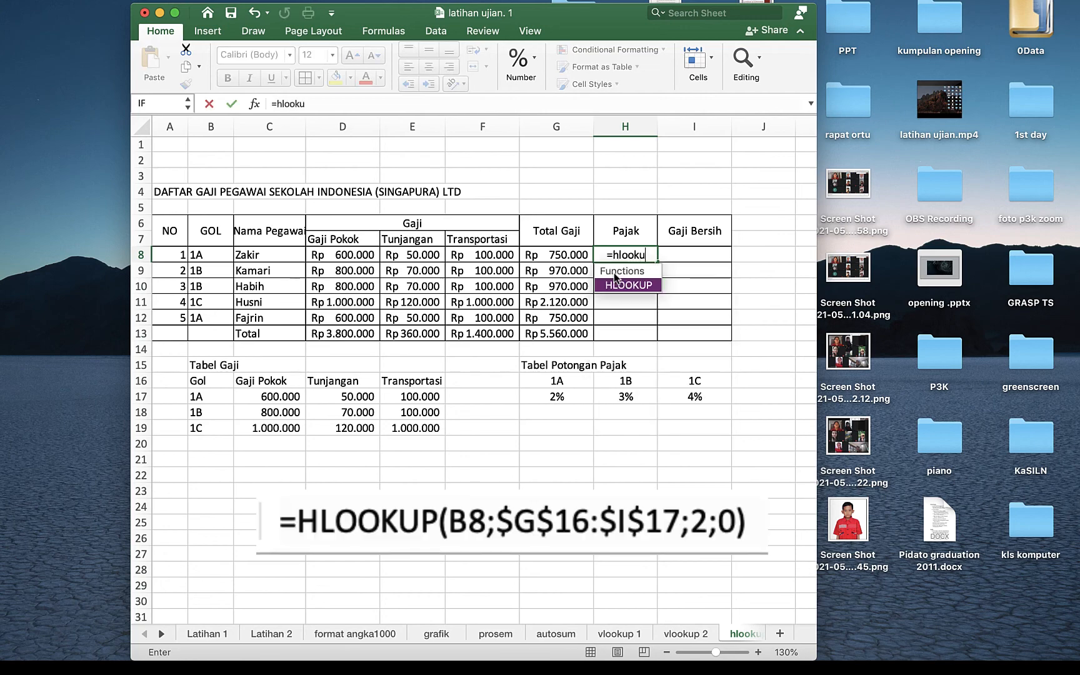
{"action": "type", "text": "p("}
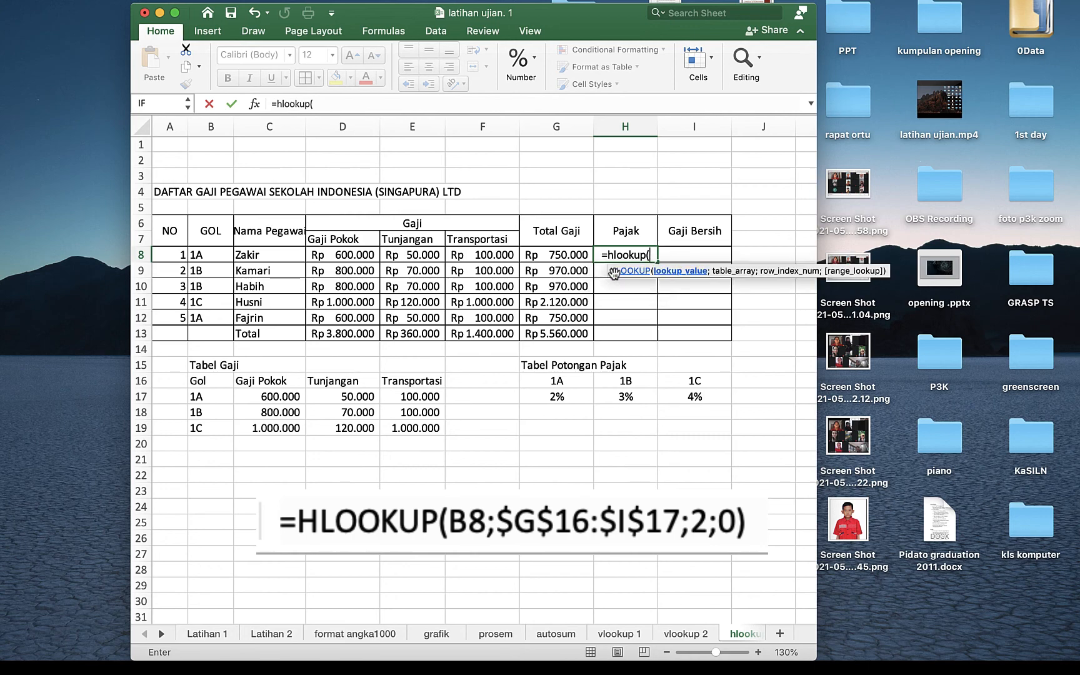
{"action": "left_click", "coordinate": [207, 257]}
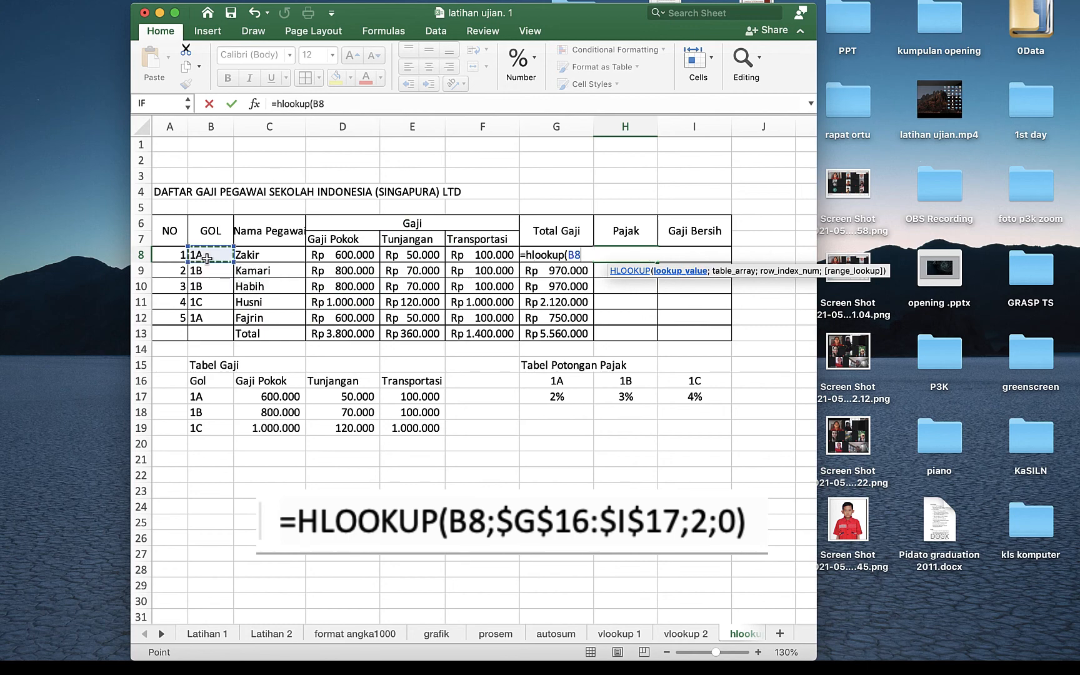
{"action": "type", "text": ";"}
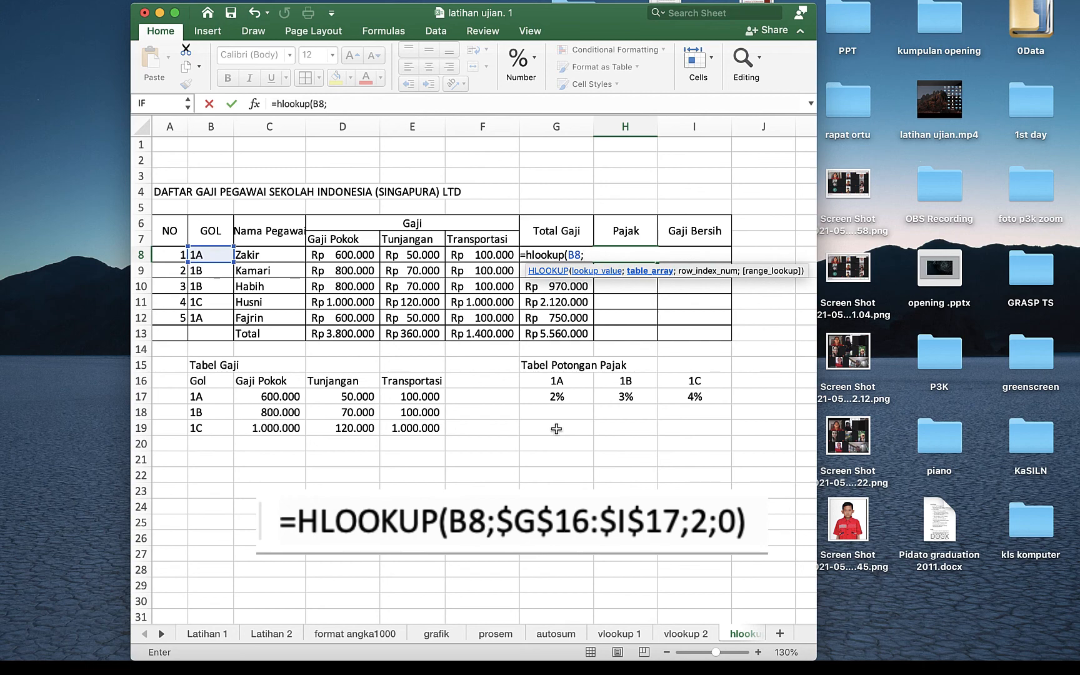
{"action": "left_click_drag", "start_coordinate": [542, 382], "coordinate": [677, 392]}
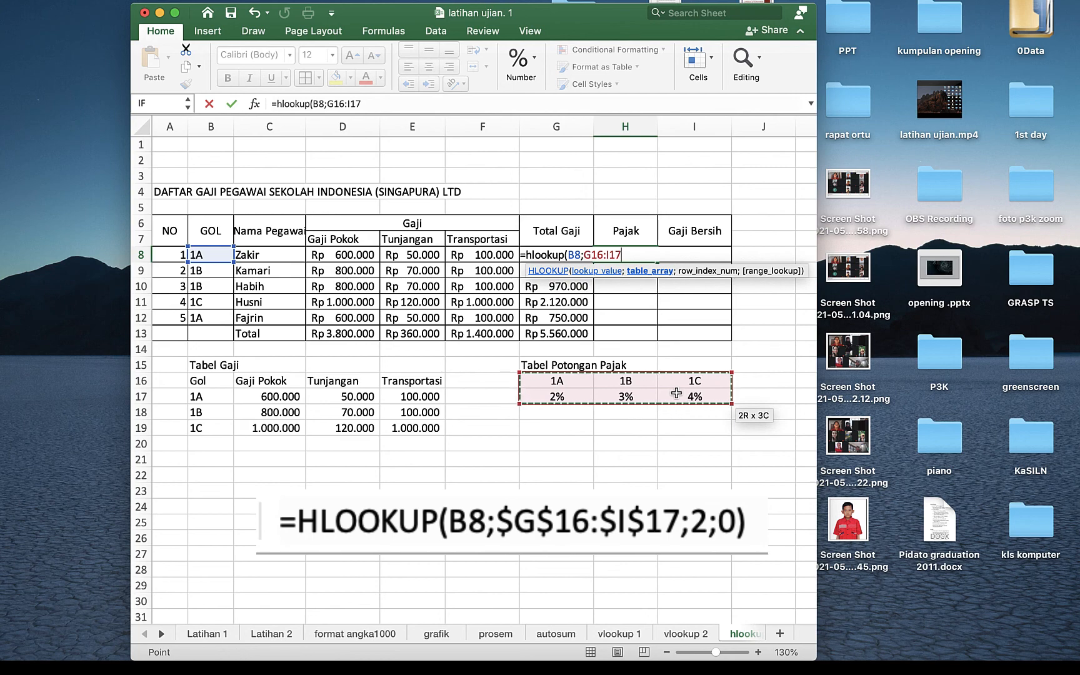
{"action": "key", "text": "F4"}
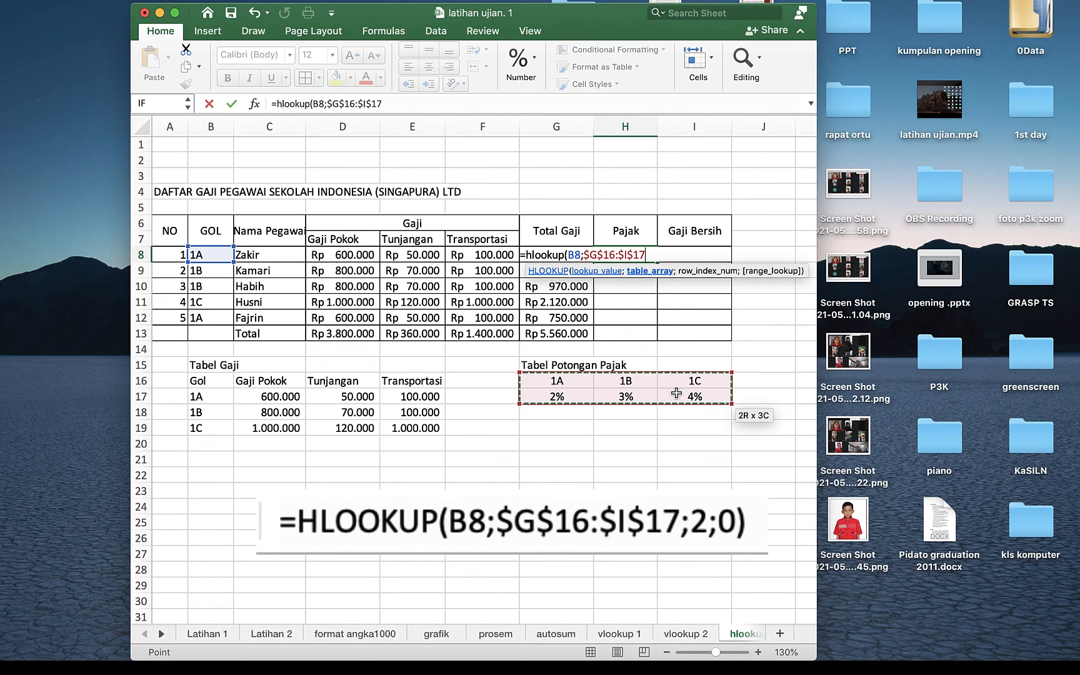
{"action": "type", "text": ";"}
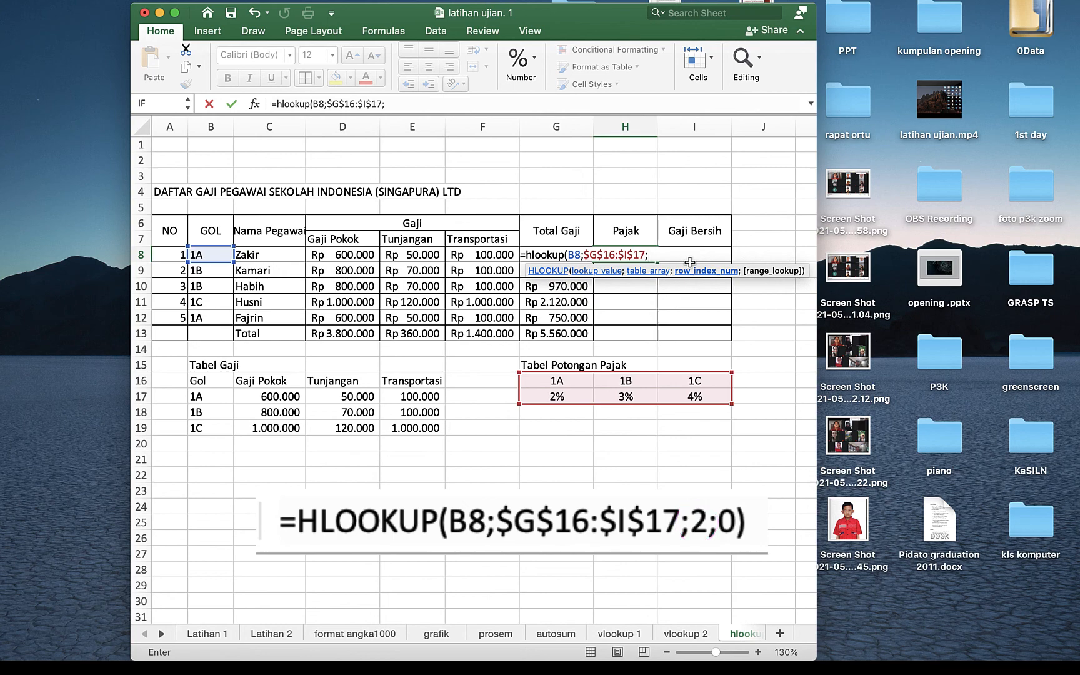
{"action": "type", "text": "2;"}
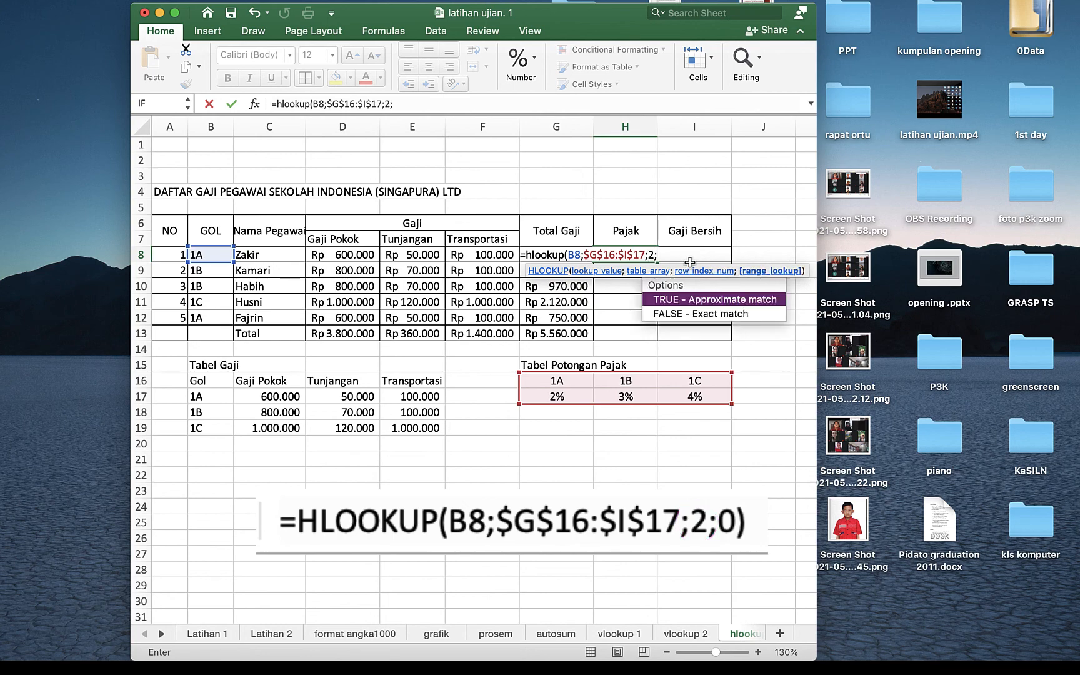
{"action": "type", "text": "0)"}
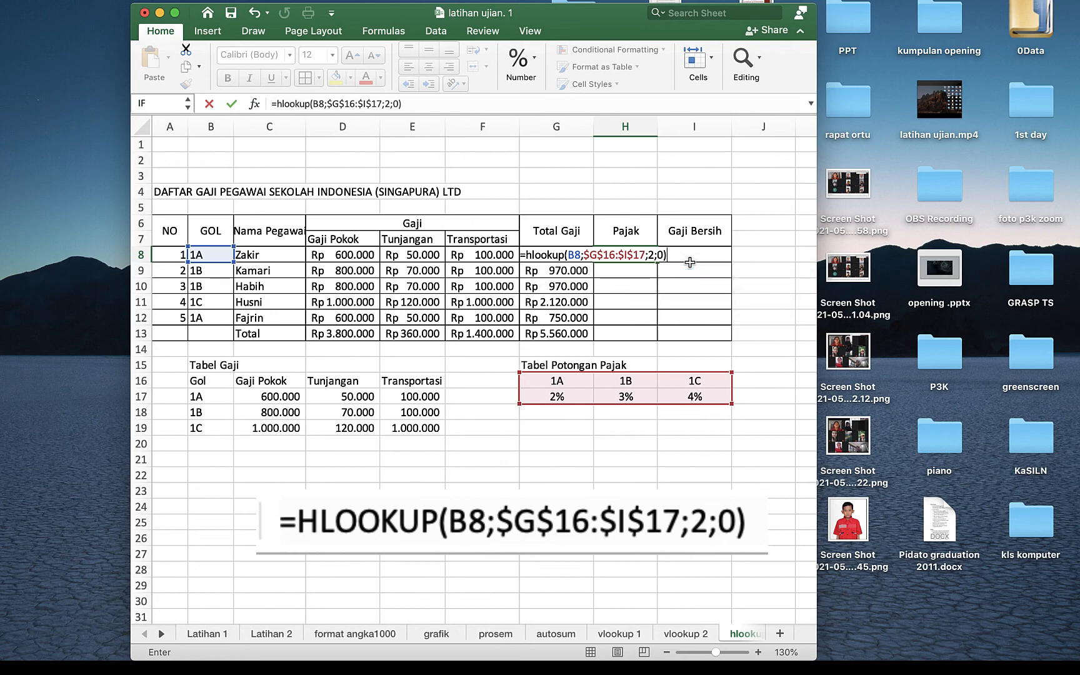
{"action": "key", "text": "Return"}
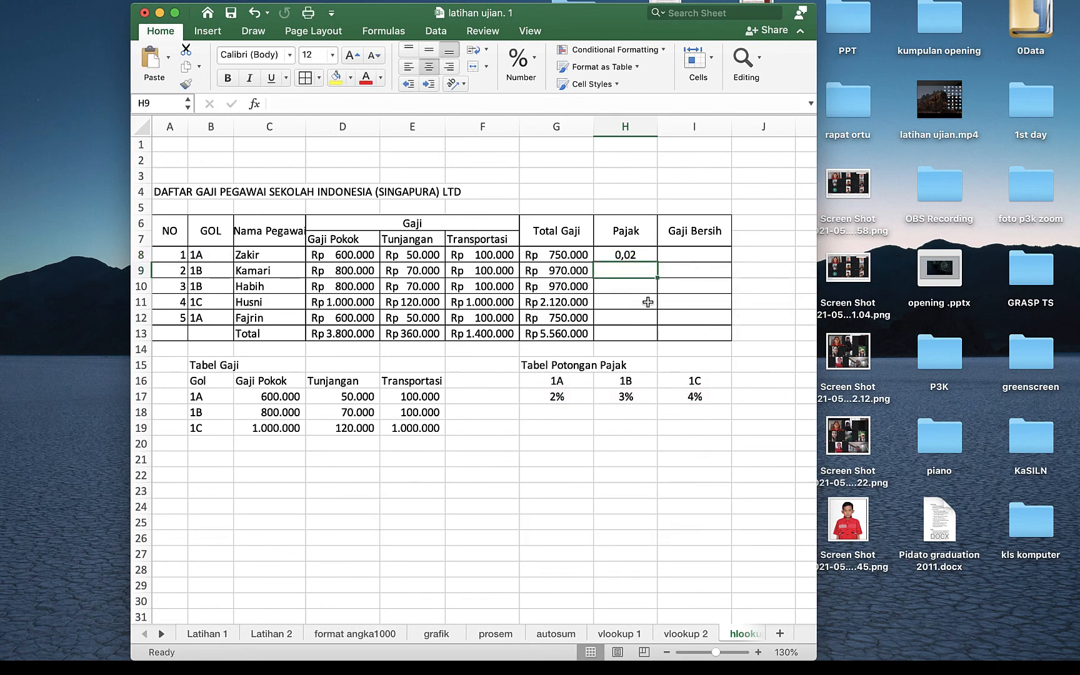
{"action": "left_click", "coordinate": [632, 256]}
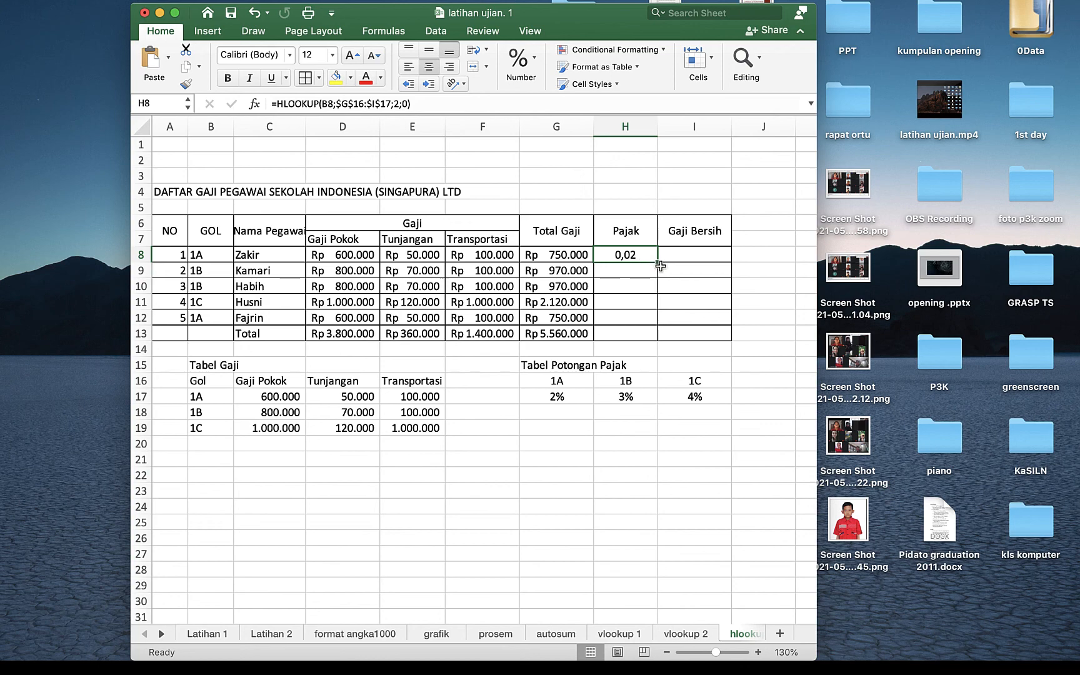
{"action": "left_click_drag", "start_coordinate": [657, 262], "coordinate": [658, 322]}
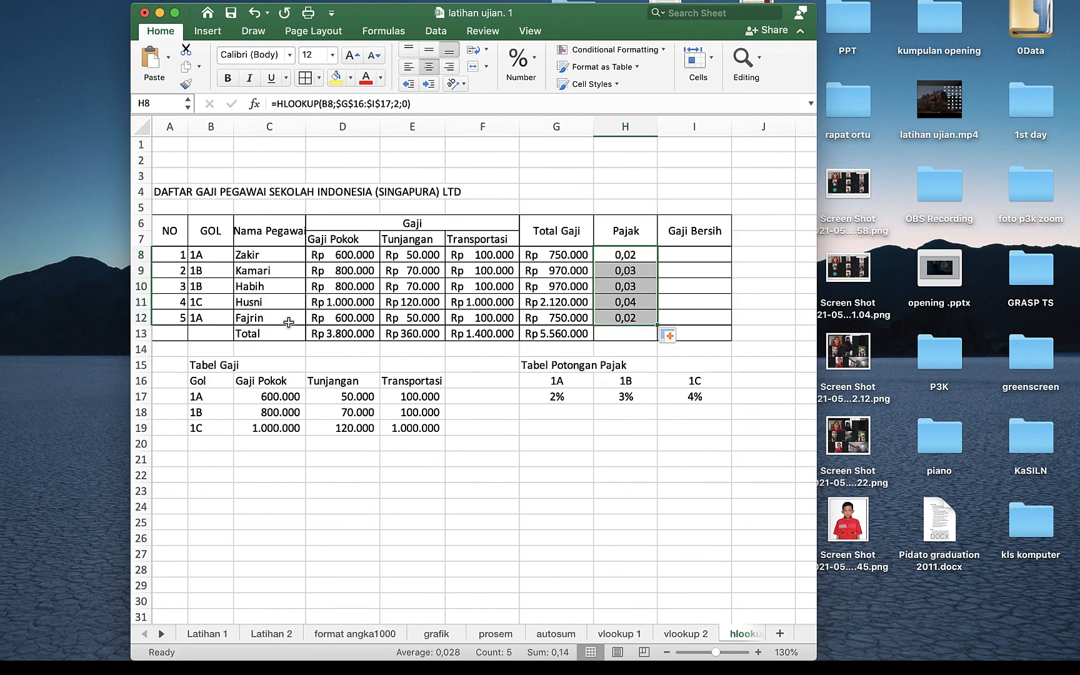
Check the Pajak results in rows 11 and 10 against the employee grades and the rates in Tabel Potongan Pajak.
{"action": "left_click", "coordinate": [213, 305]}
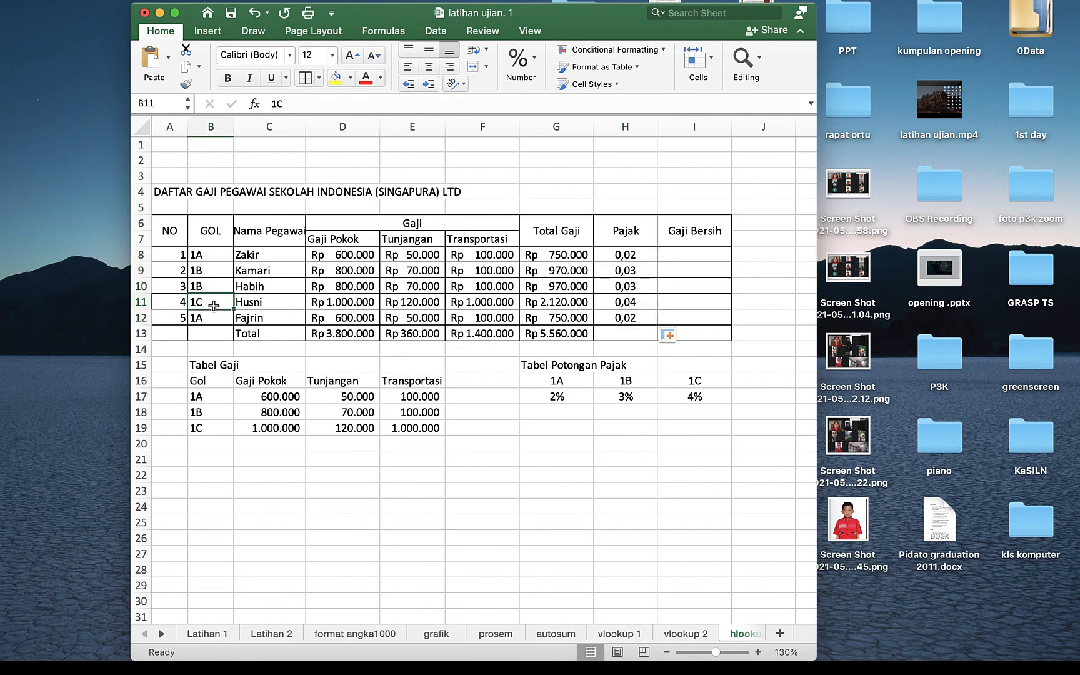
{"action": "left_click", "coordinate": [633, 304]}
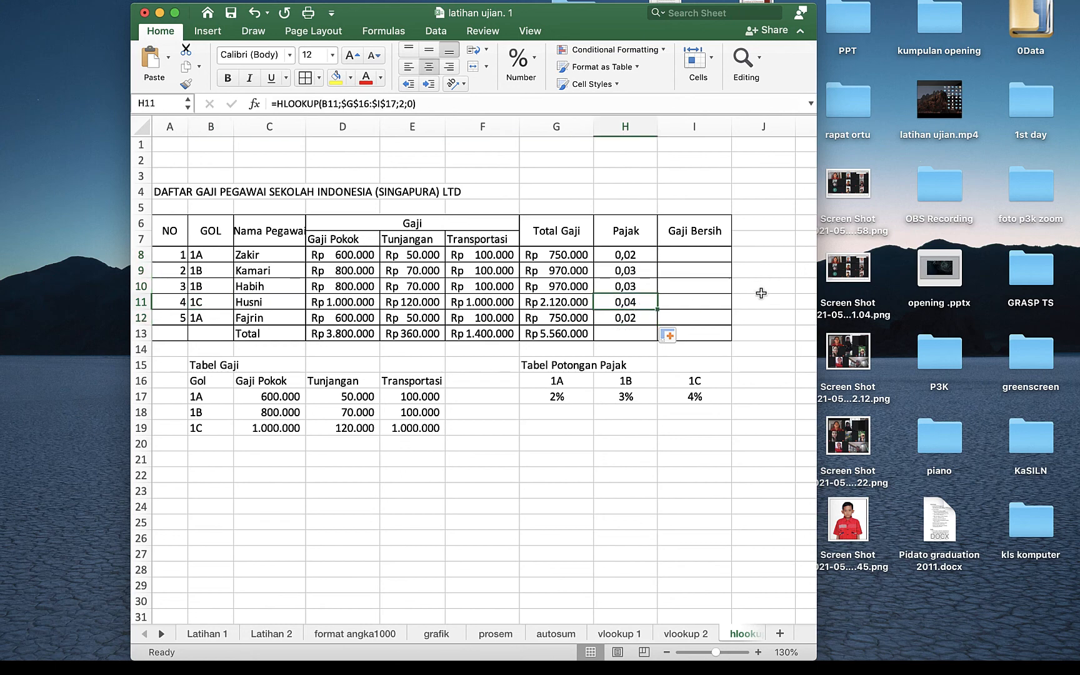
{"action": "left_click", "coordinate": [202, 289]}
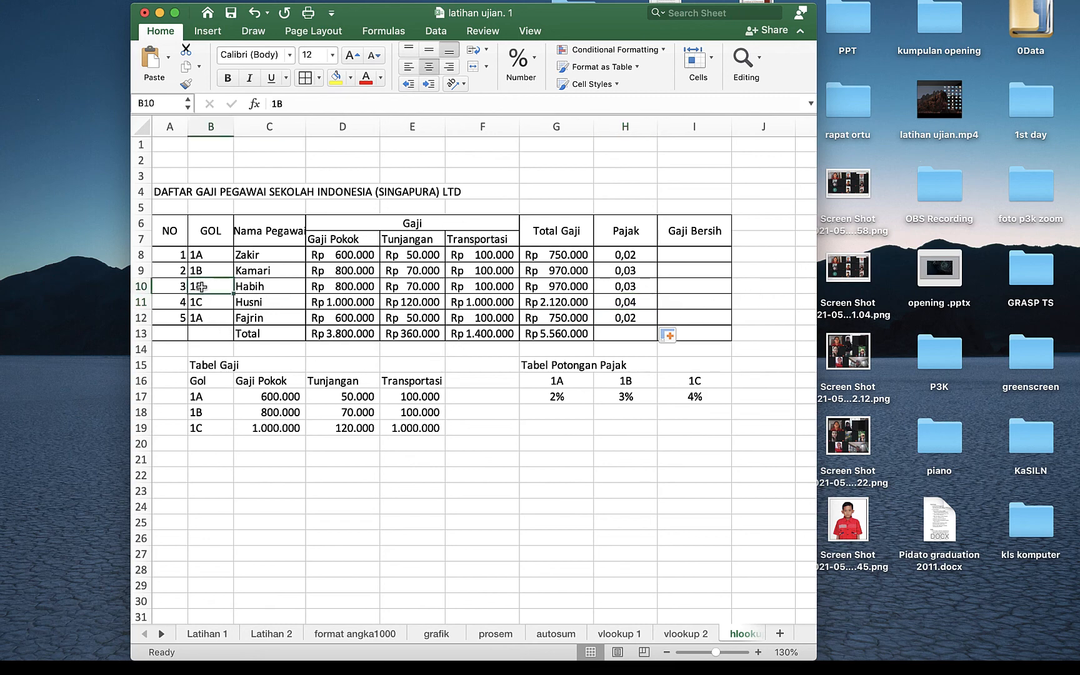
{"action": "left_click", "coordinate": [635, 288]}
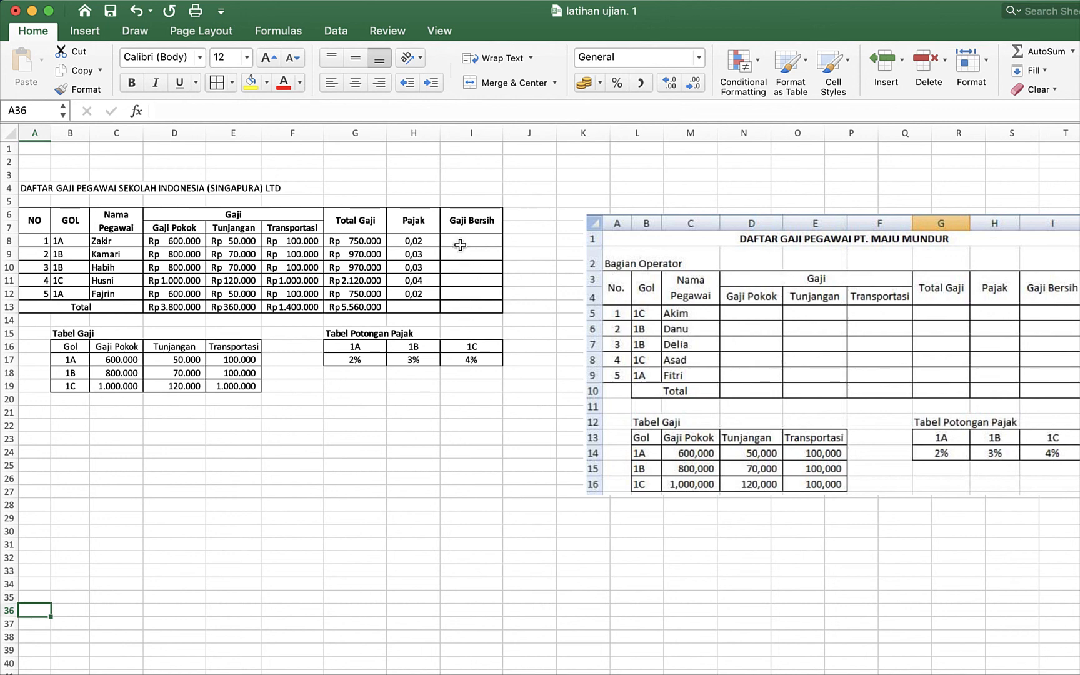
Enter =G8-(G8*H8) in I8 to calculate the first employee's Gaji Bersih from Total Gaji and Pajak.
{"action": "left_click", "coordinate": [361, 240]}
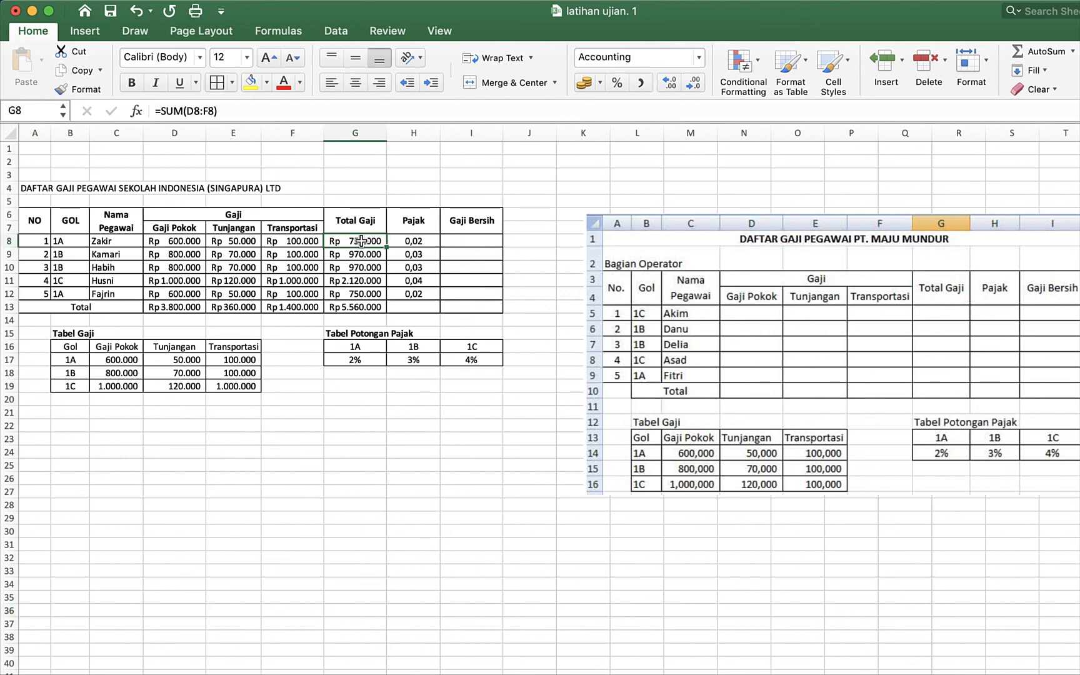
{"action": "left_click", "coordinate": [419, 242]}
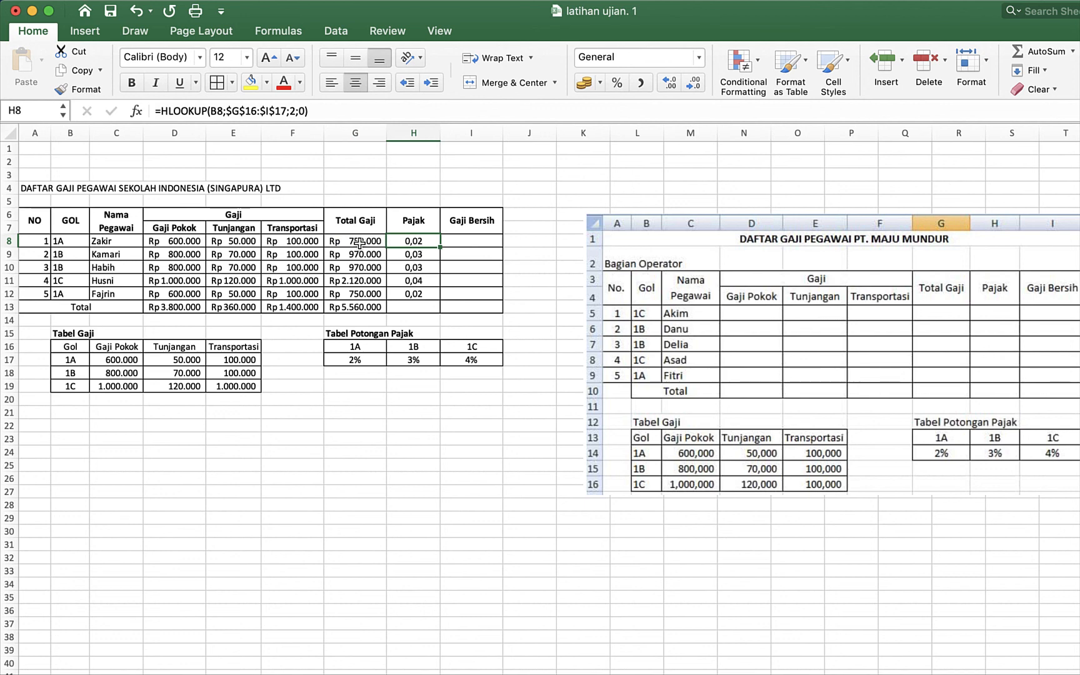
{"action": "left_click", "coordinate": [458, 246]}
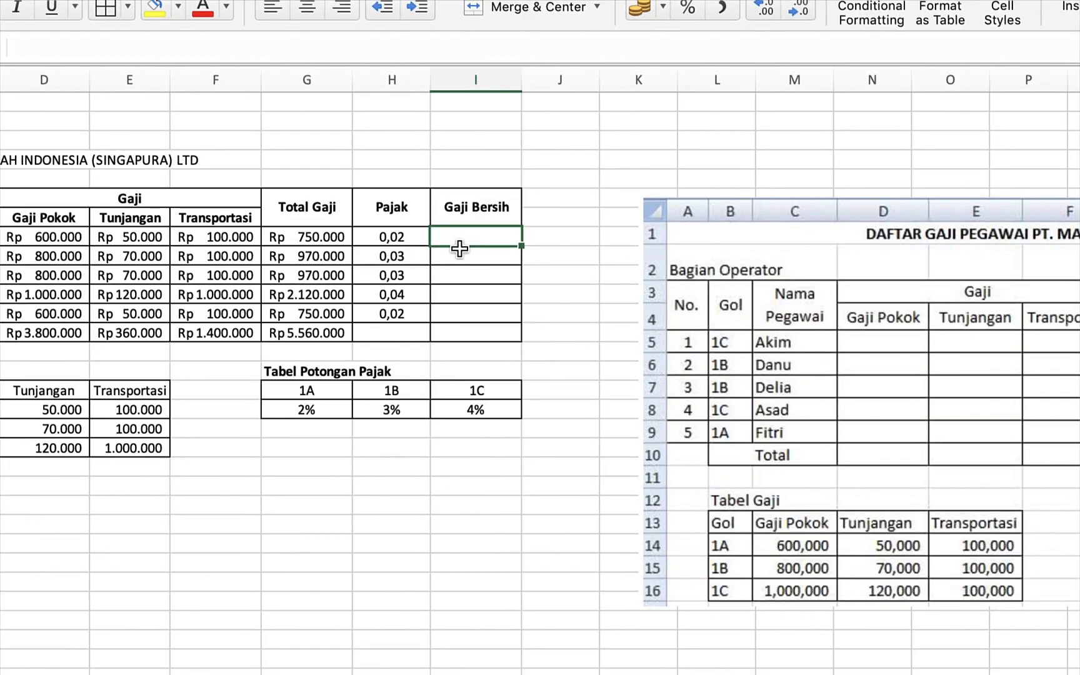
{"action": "type", "text": "="}
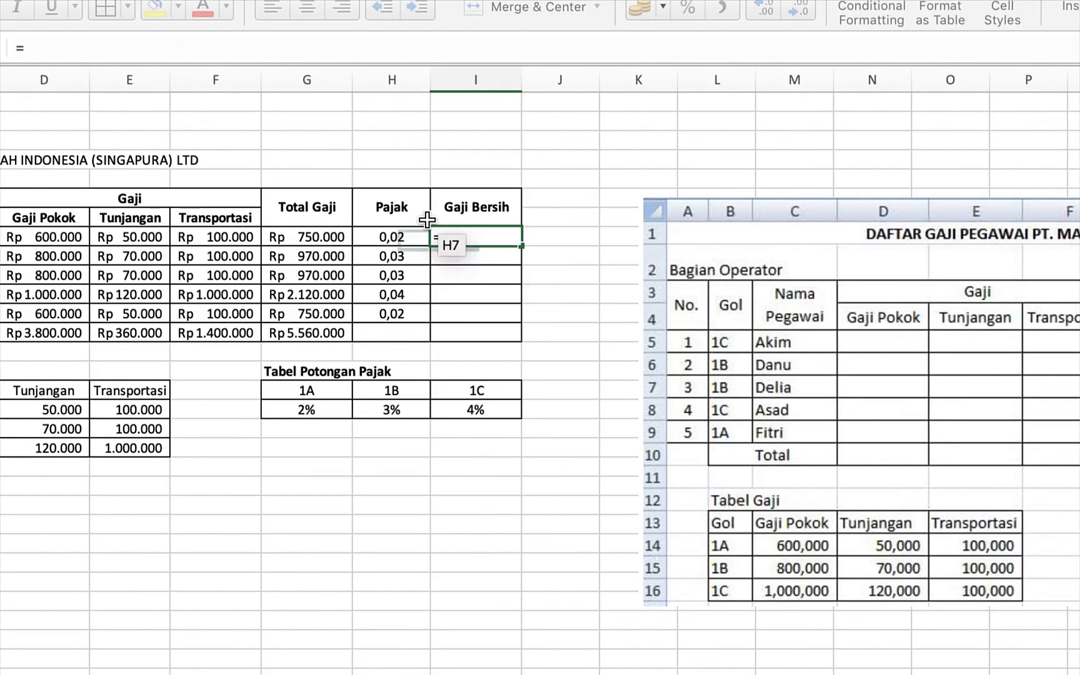
{"action": "left_click", "coordinate": [315, 238]}
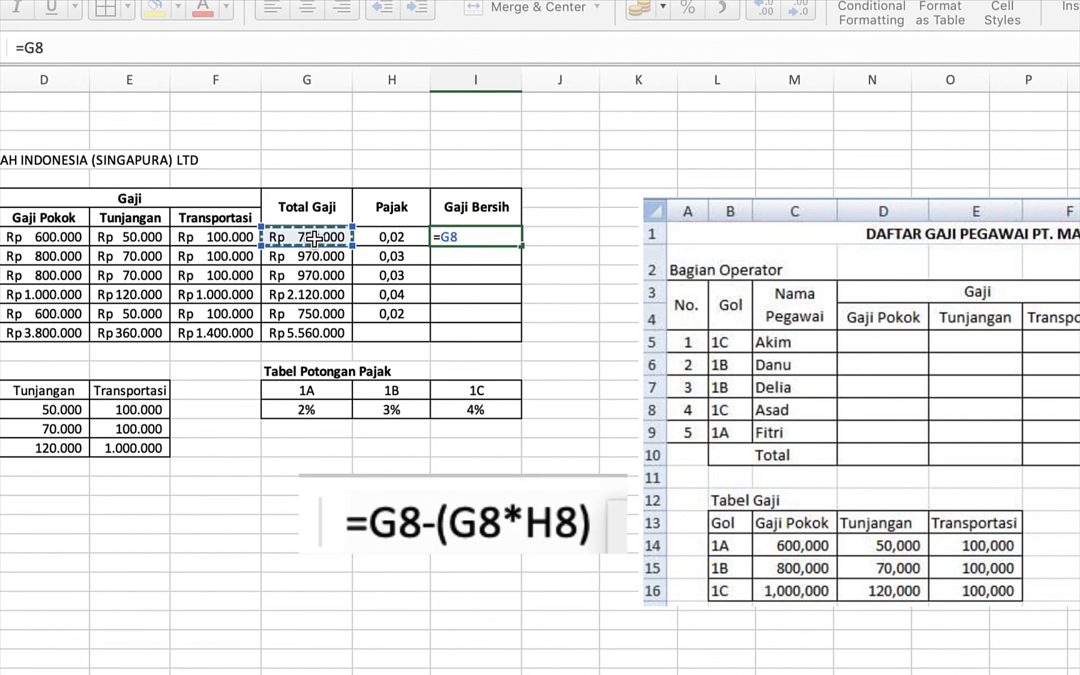
{"action": "type", "text": "-"}
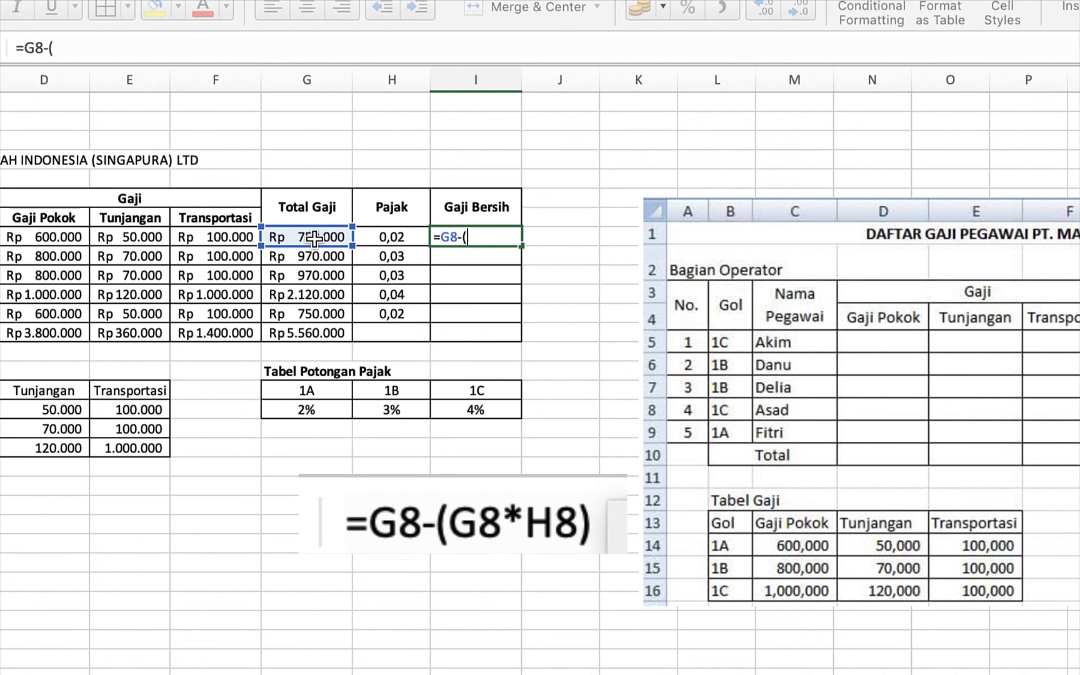
{"action": "type", "text": "("}
{"action": "left_click", "coordinate": [314, 237]}
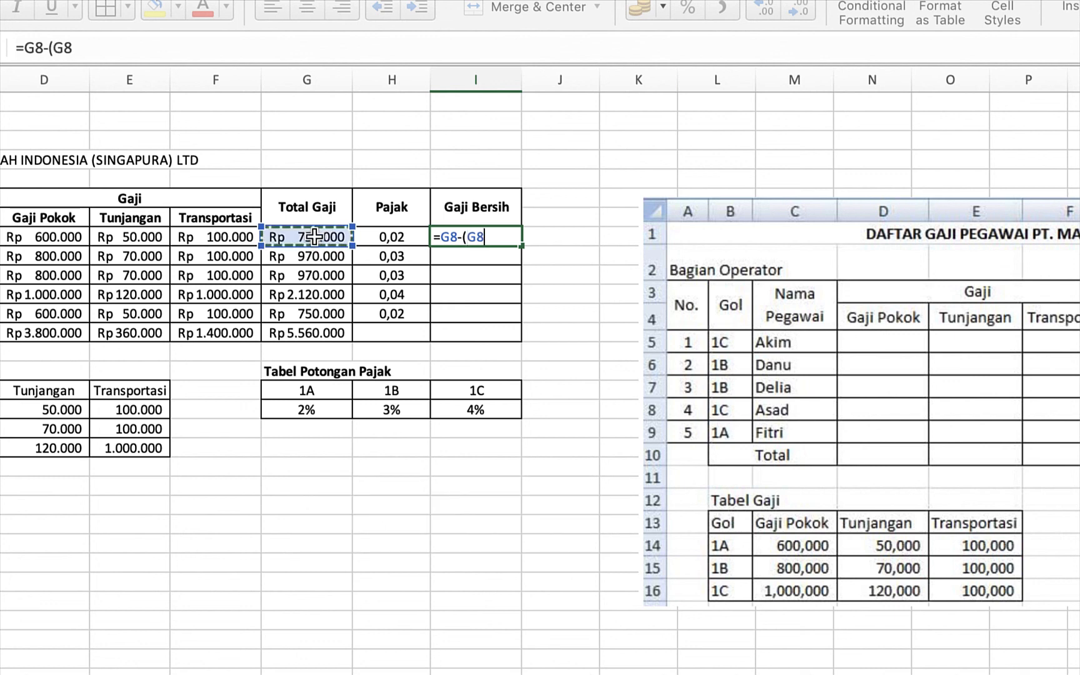
{"action": "type", "text": "*"}
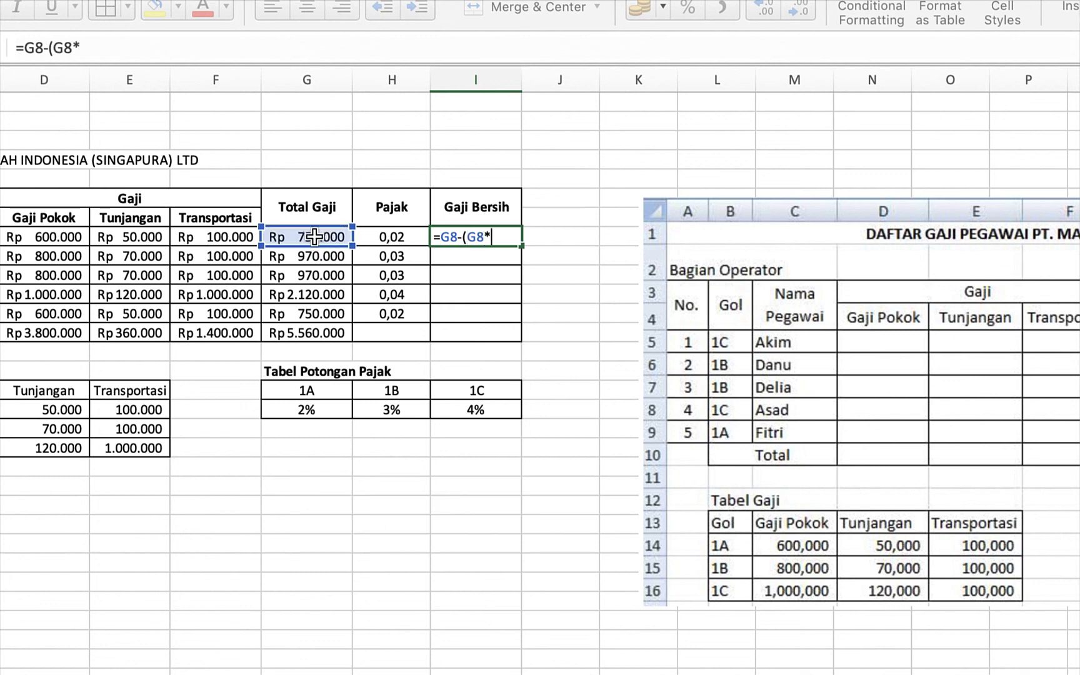
{"action": "left_click", "coordinate": [386, 236]}
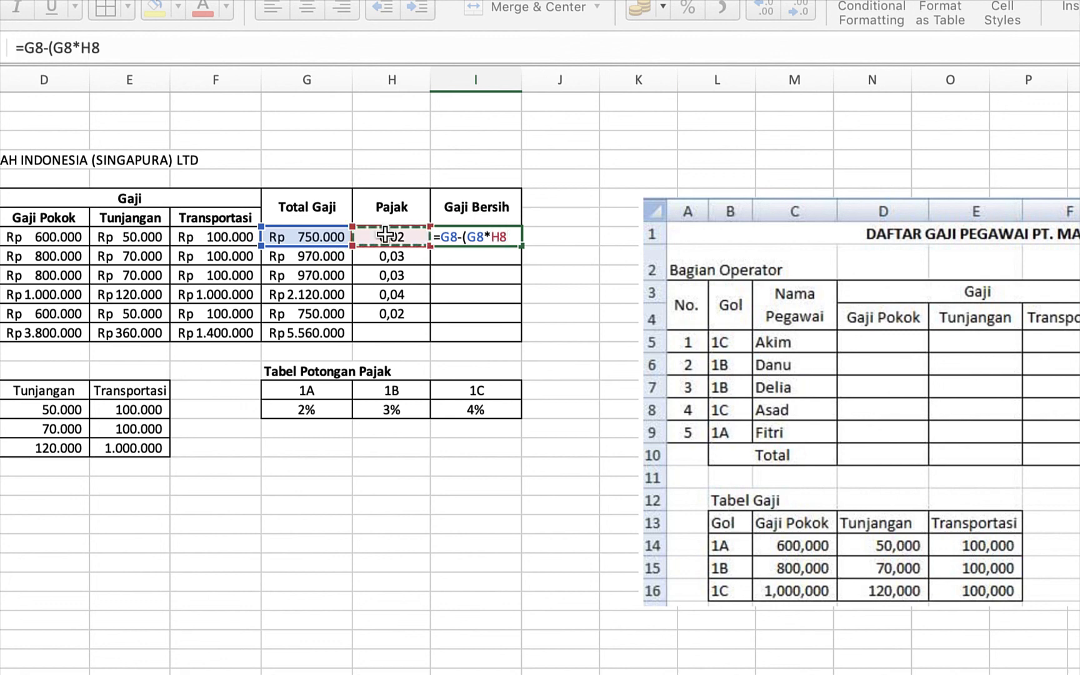
{"action": "type", "text": ")"}
{"action": "key", "text": "Return"}
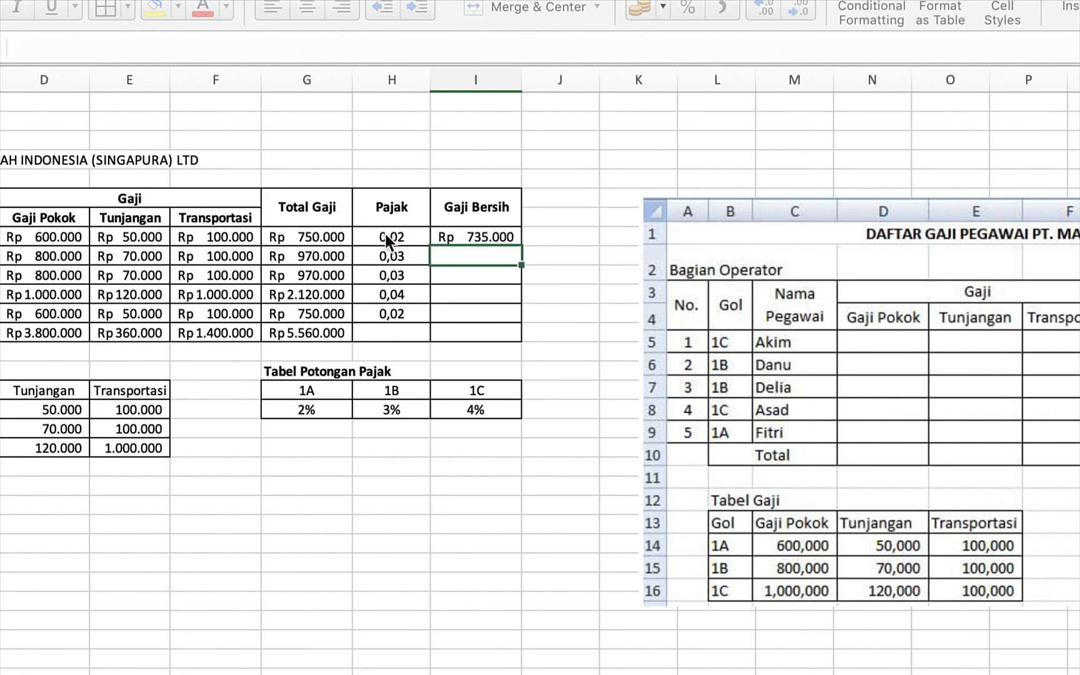
Review the Gaji Bersih formula in I8 together with the Total Gaji and Pajak cells it uses.
{"action": "left_click", "coordinate": [478, 236]}
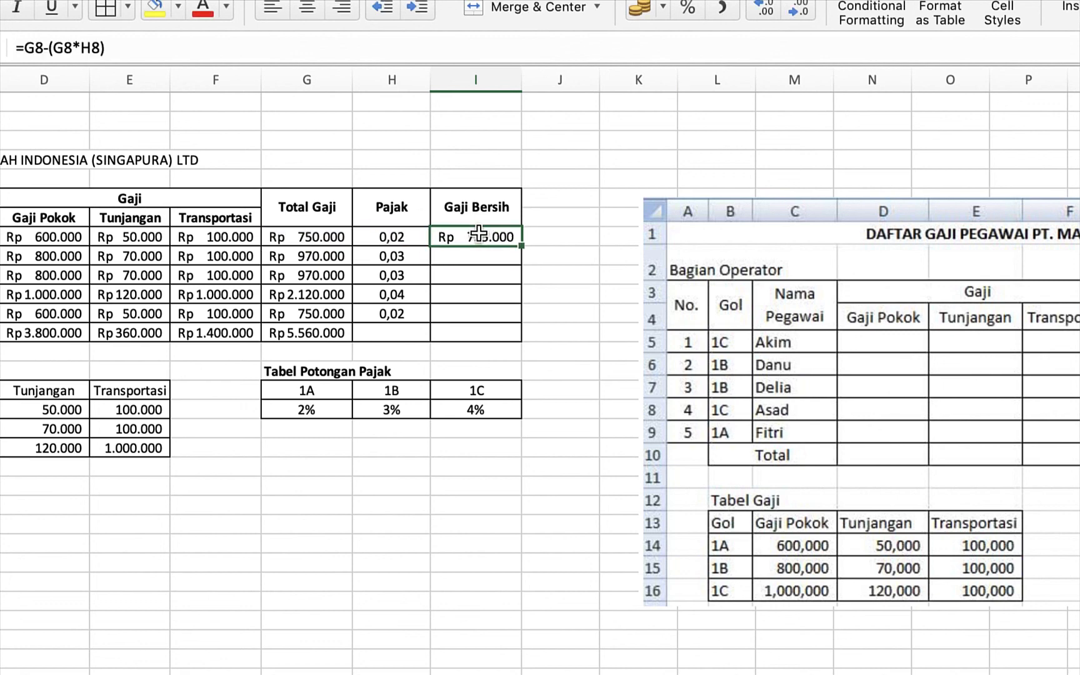
{"action": "left_click", "coordinate": [316, 236]}
{"action": "left_click", "coordinate": [389, 235]}
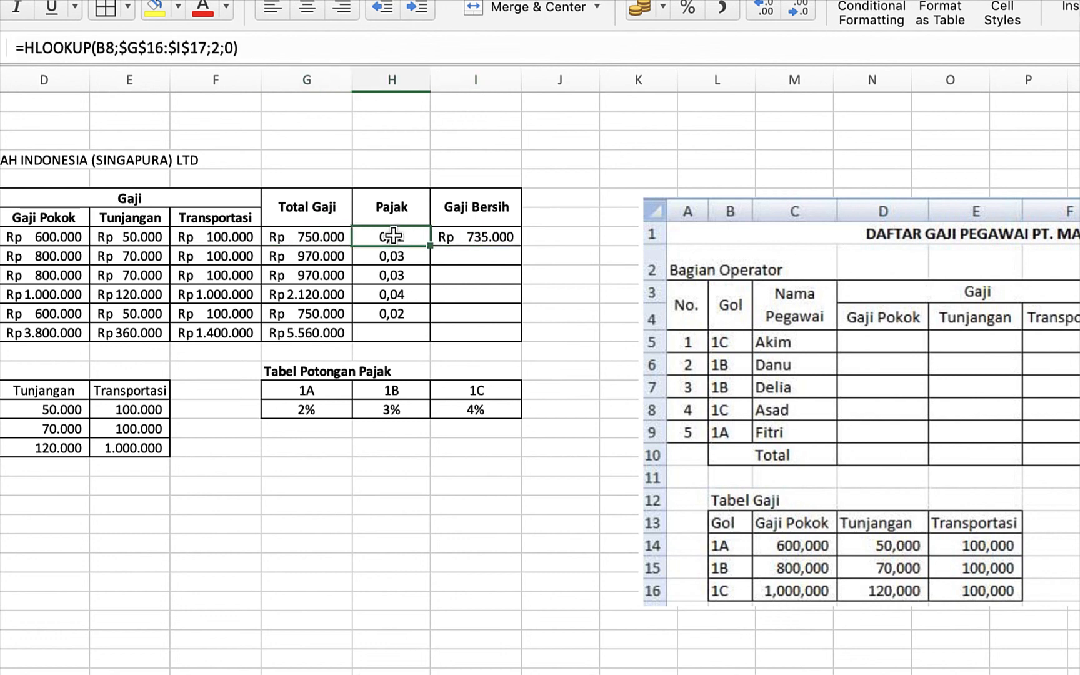
{"action": "left_click", "coordinate": [476, 235]}
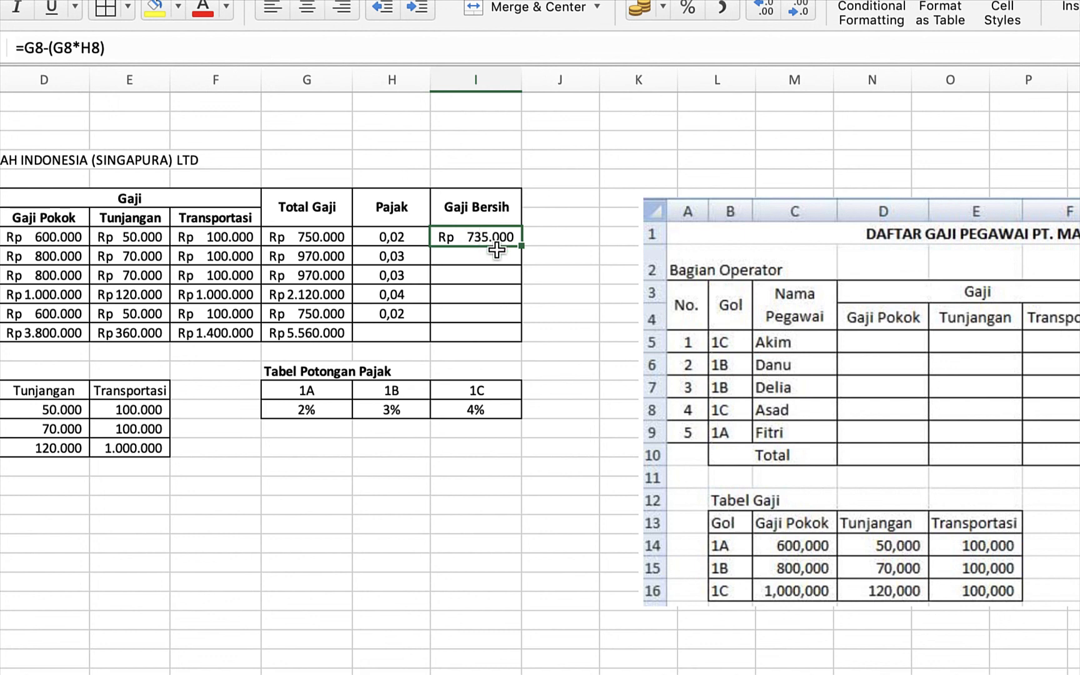
{"action": "left_click", "coordinate": [467, 256]}
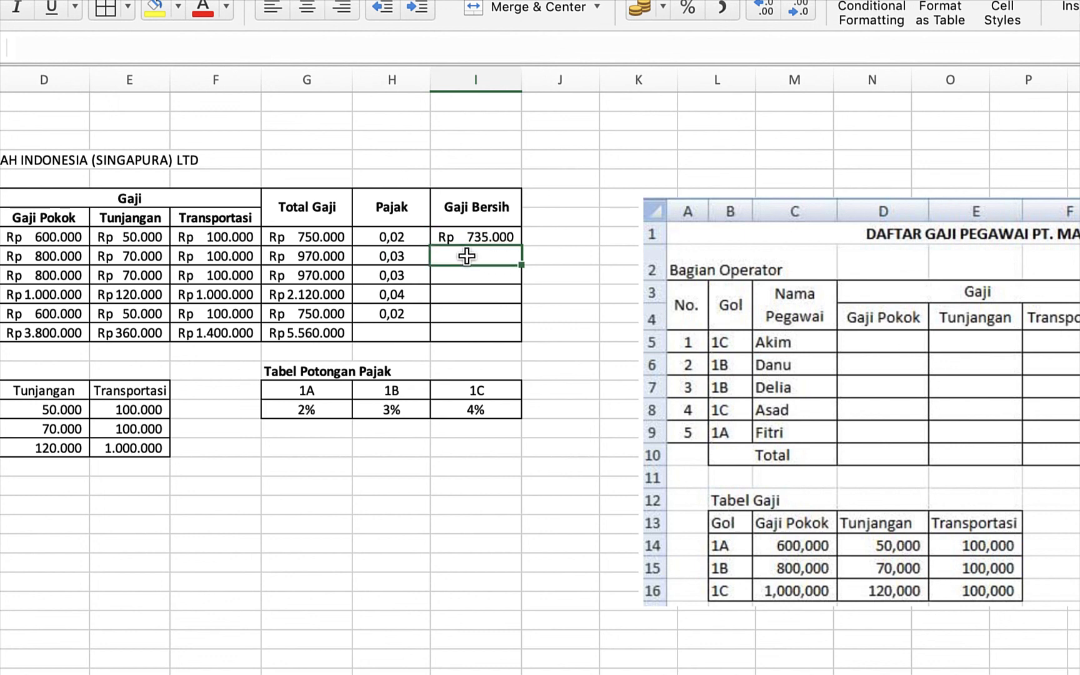
{"action": "type", "text": "="}
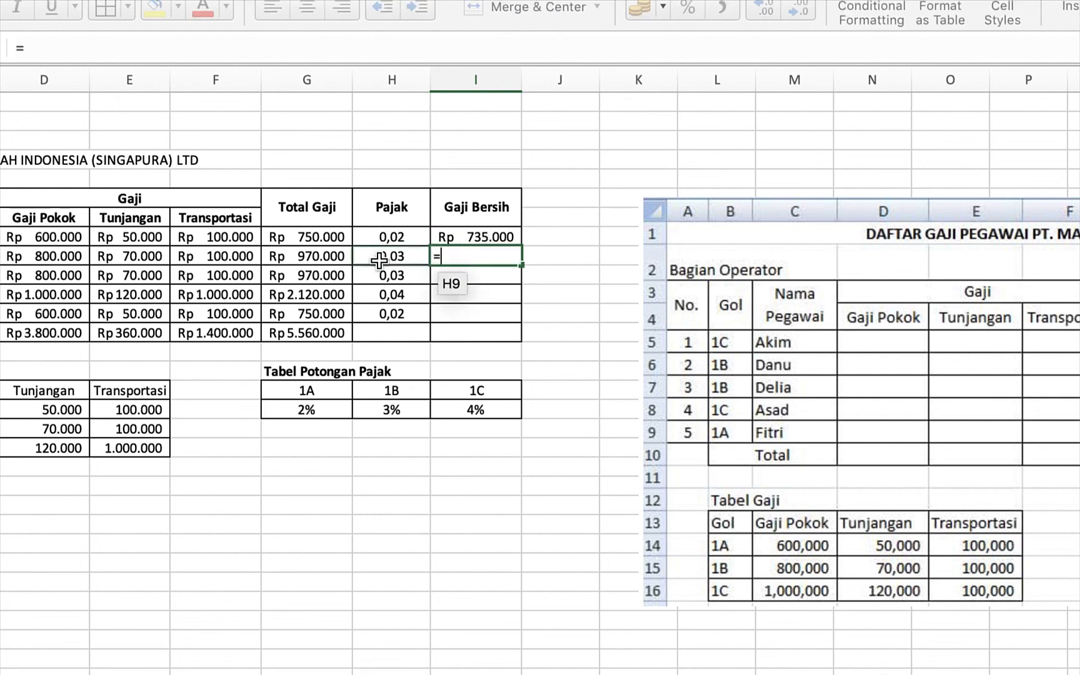
{"action": "left_click", "coordinate": [294, 255]}
{"action": "type", "text": "-"}
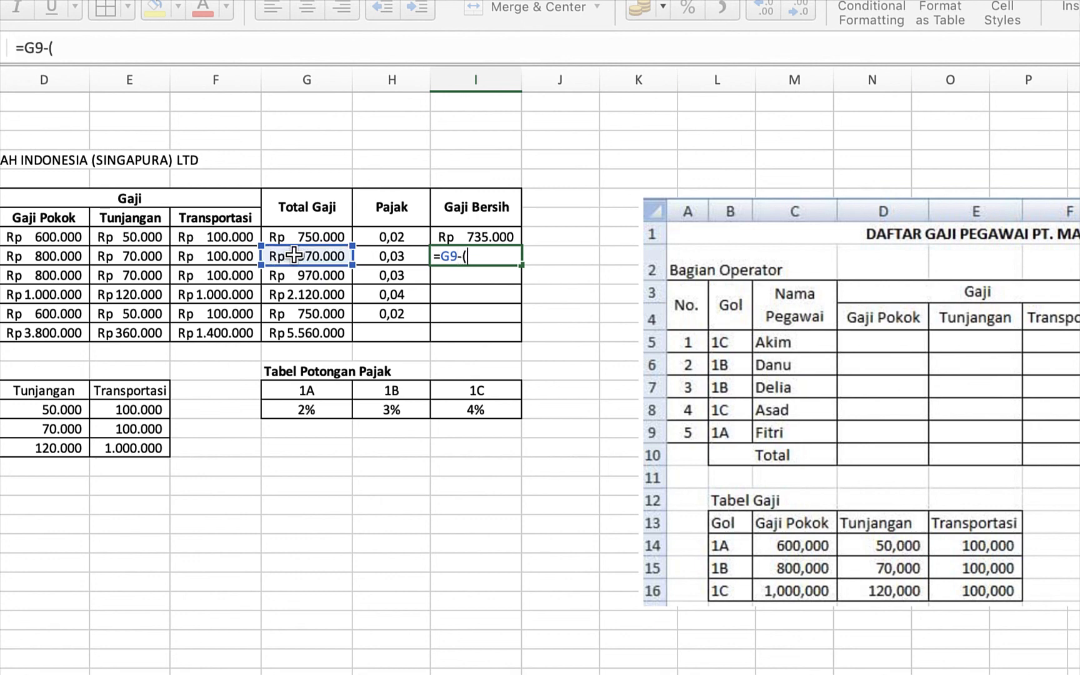
{"action": "type", "text": "("}
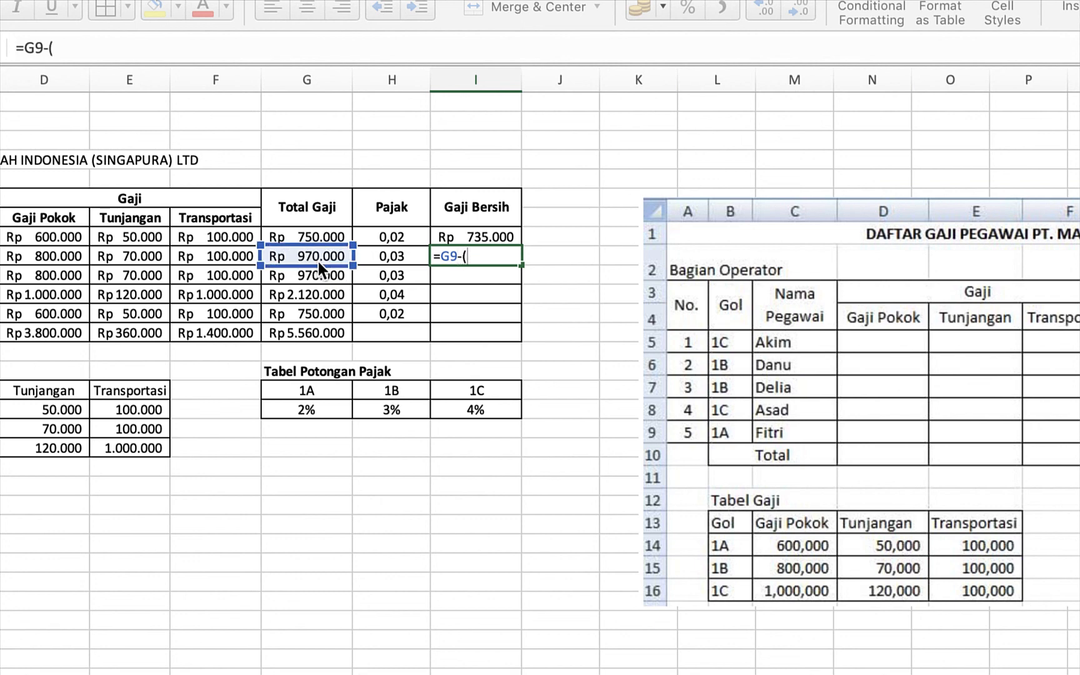
{"action": "type", "text": "*"}
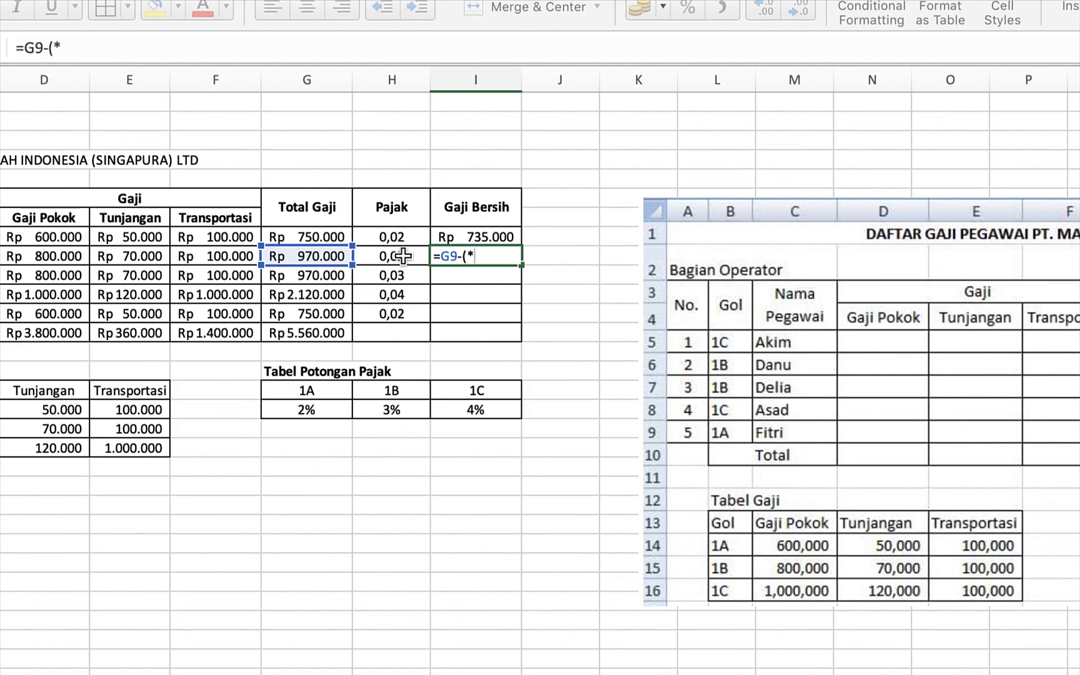
{"action": "left_click", "coordinate": [402, 255]}
{"action": "type", "text": ")"}
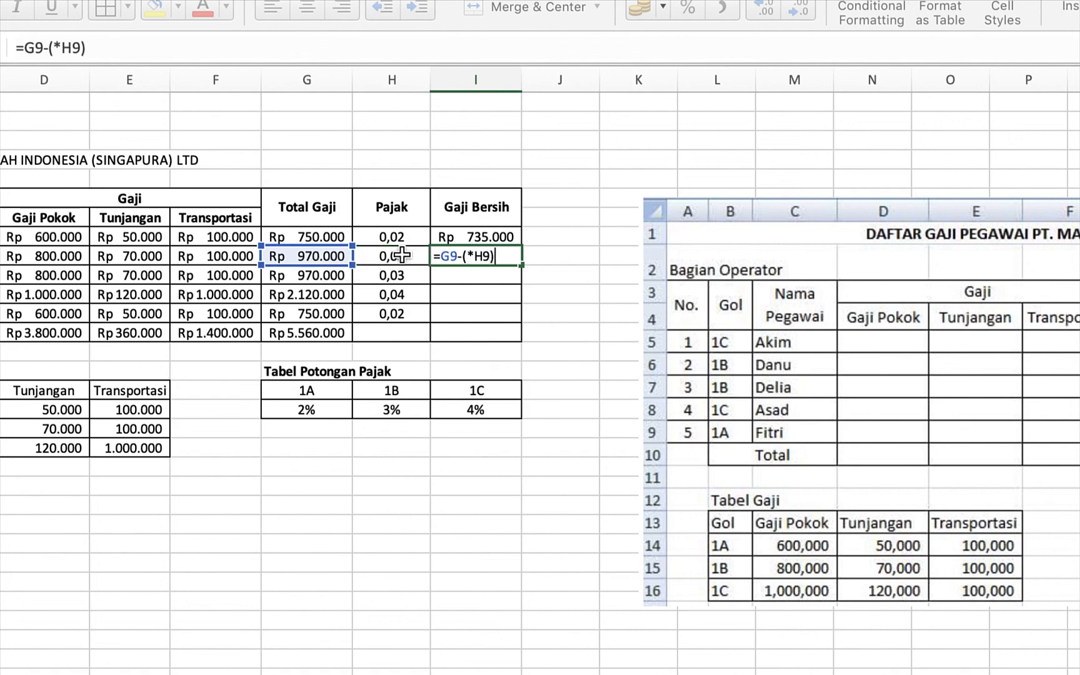
{"action": "key", "text": "Return"}
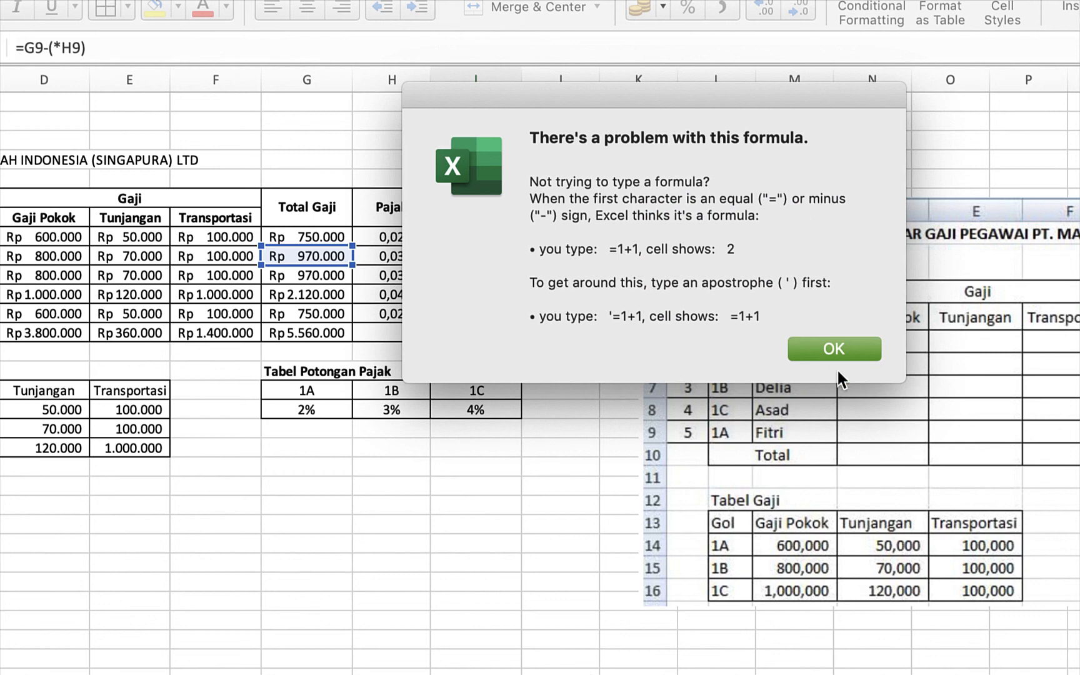
{"action": "left_click", "coordinate": [831, 348]}
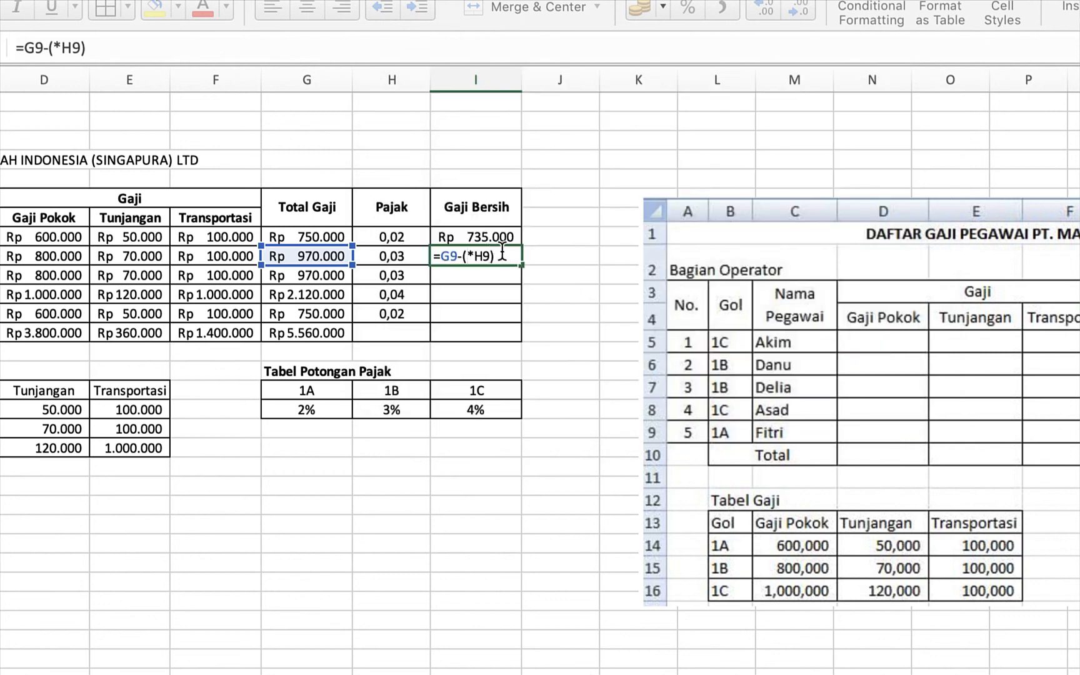
{"action": "key", "text": "BackSpace"}
{"action": "key", "text": "BackSpace"}
{"action": "key", "text": "BackSpace"}
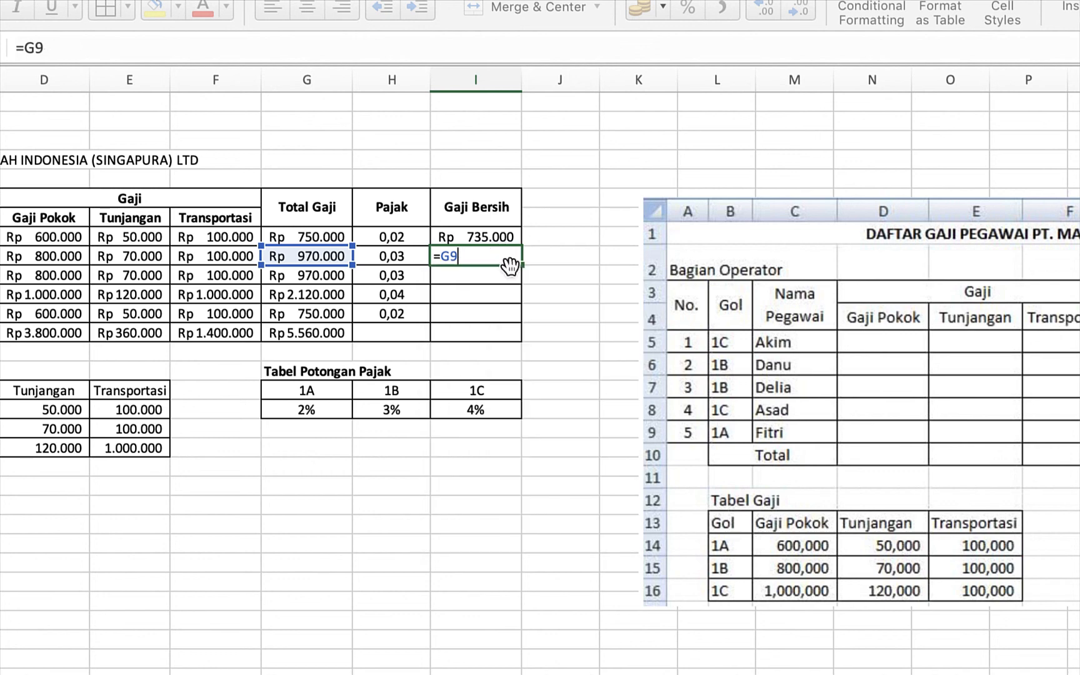
{"action": "key", "text": "BackSpace"}
{"action": "key", "text": "BackSpace"}
{"action": "key", "text": "BackSpace"}
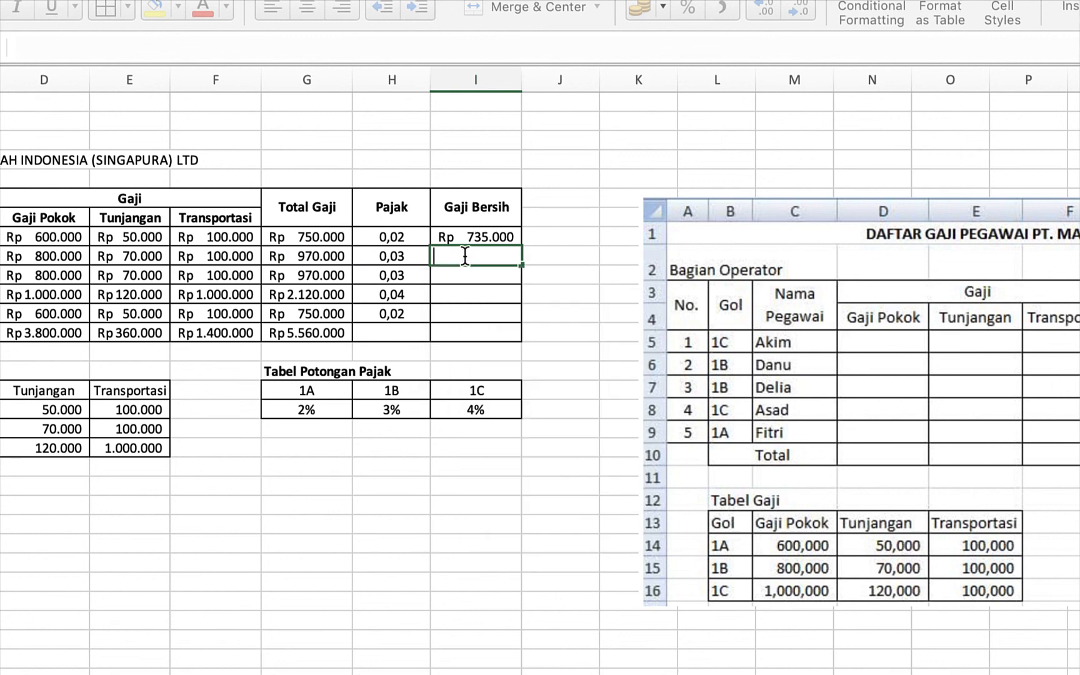
Enter =G9-(G9*H9) in I9 to calculate the second employee's Gaji Bersih from Total Gaji and Pajak.
{"action": "left_click", "coordinate": [329, 256]}
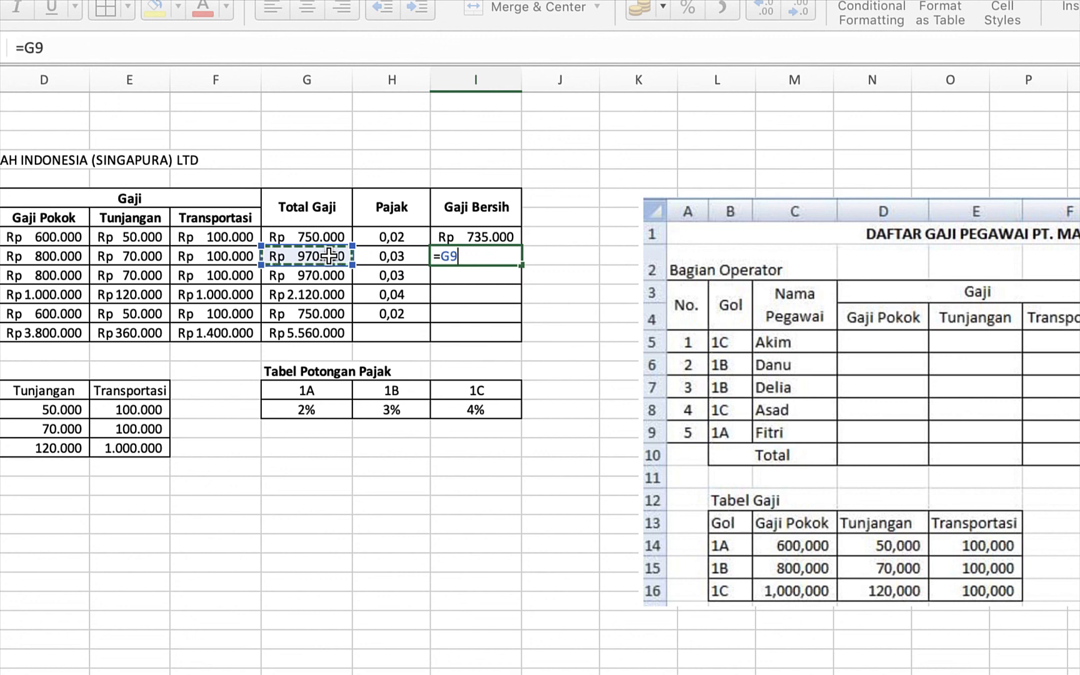
{"action": "type", "text": "-"}
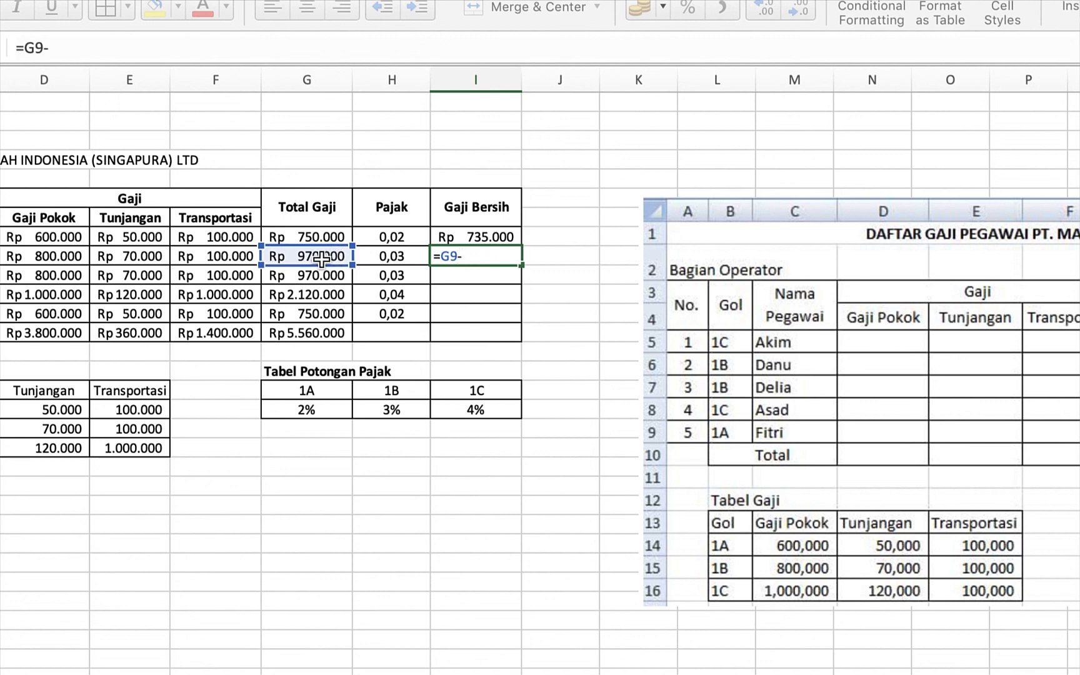
{"action": "type", "text": "("}
{"action": "left_click", "coordinate": [319, 256]}
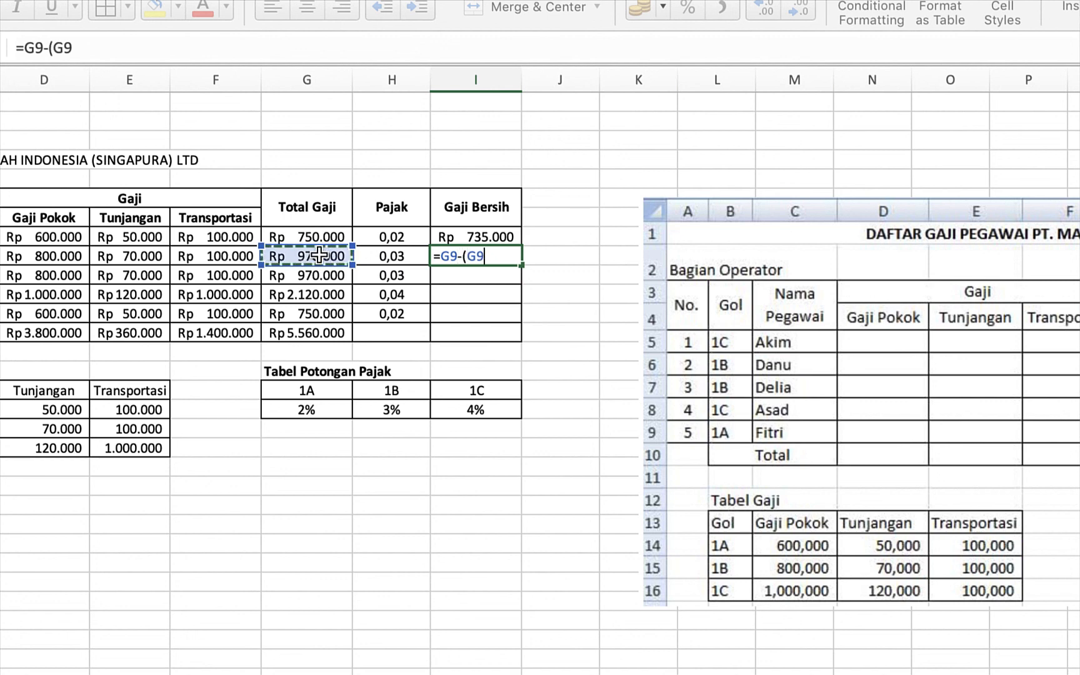
{"action": "type", "text": "*"}
{"action": "left_click", "coordinate": [376, 252]}
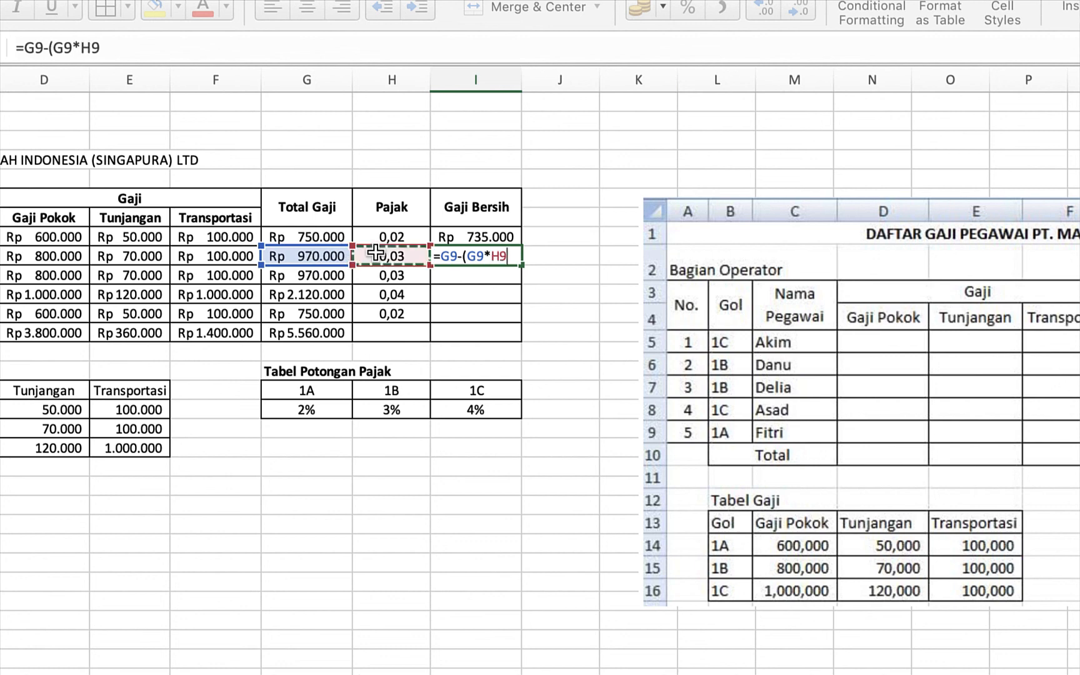
{"action": "type", "text": ")"}
{"action": "key", "text": "Return"}
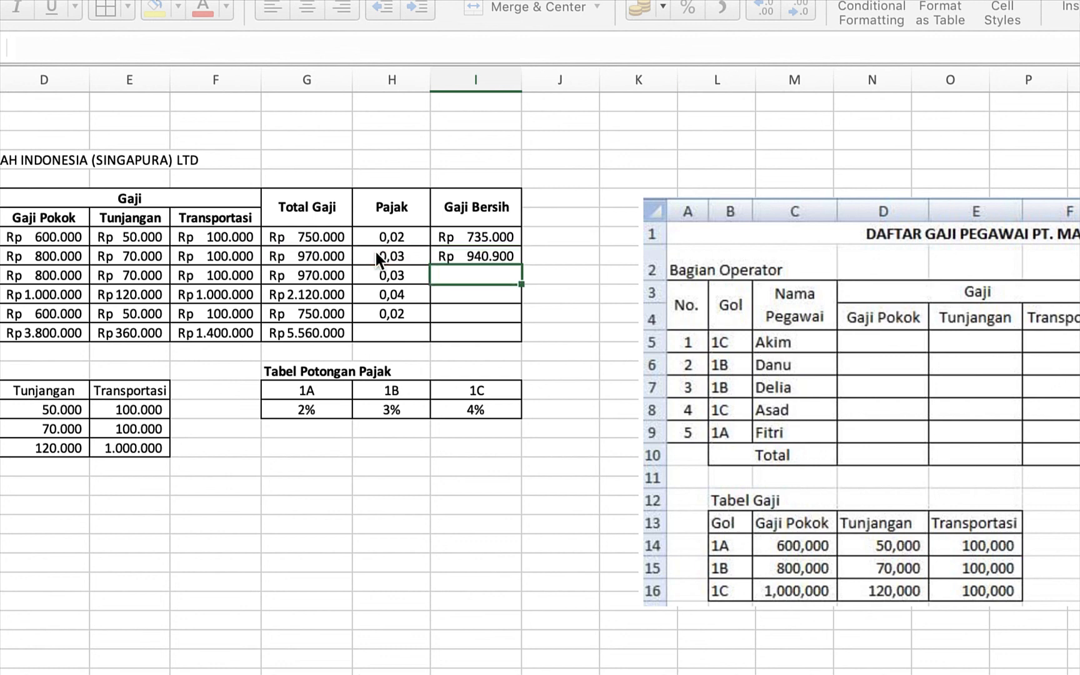
Fill the Gaji Bersih formula from I9 down to I12 for the remaining employees.
{"action": "left_click", "coordinate": [478, 257]}
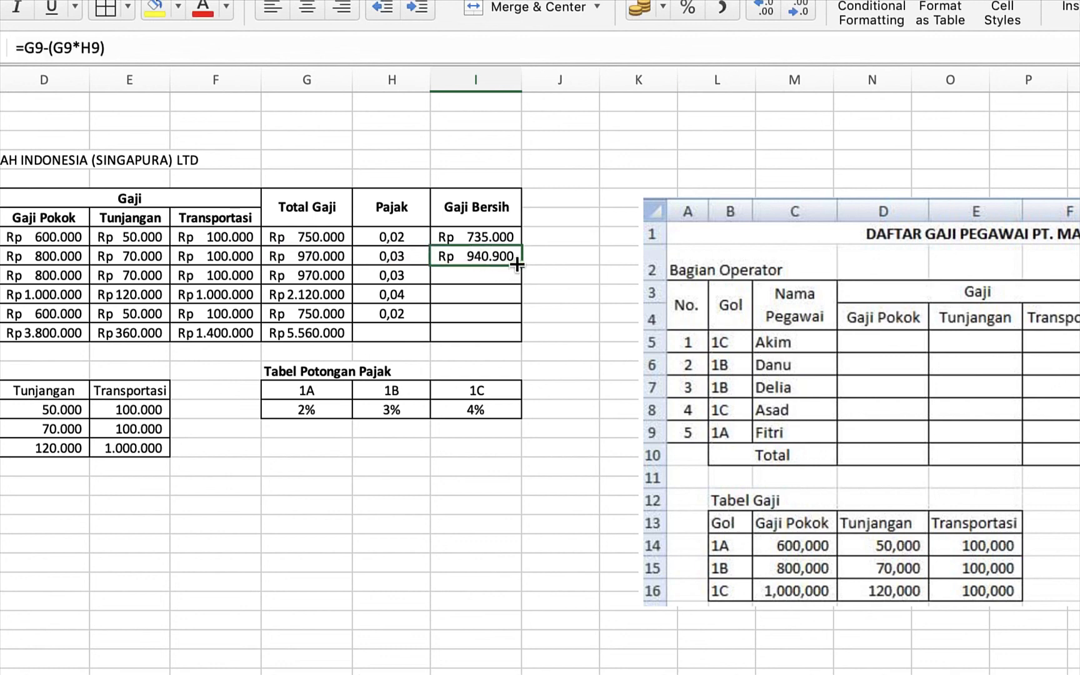
{"action": "left_click_drag", "start_coordinate": [517, 264], "coordinate": [519, 314]}
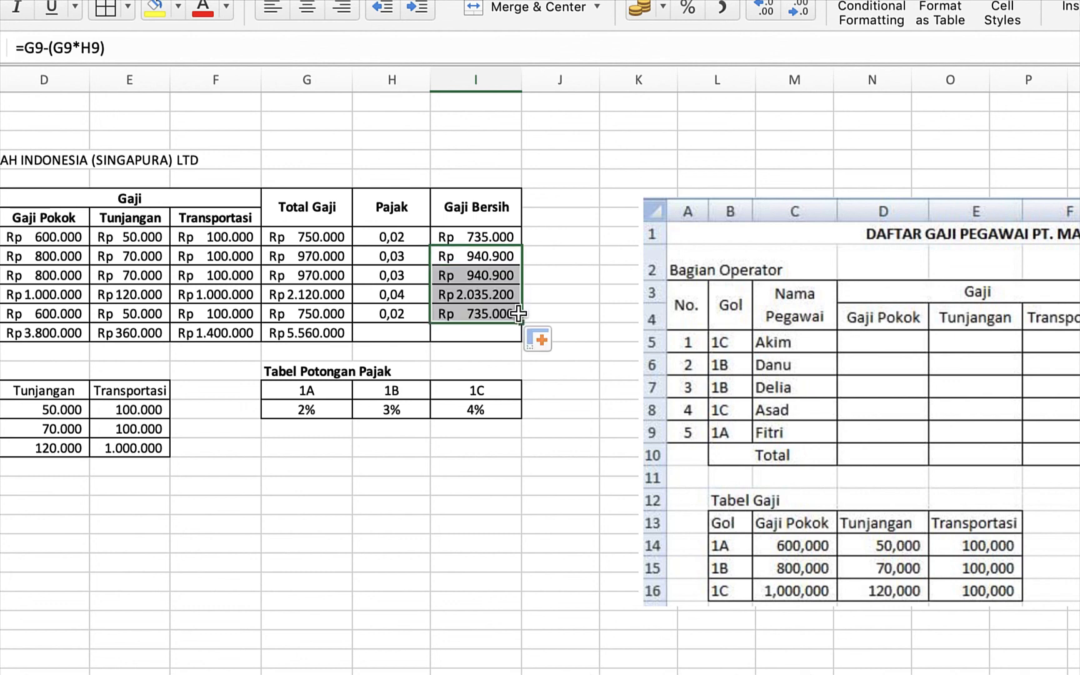
{"action": "left_click", "coordinate": [548, 296]}
Sum the Gaji Bersih values in I8:I12 into the Total row at I13 with AutoSum.
{"action": "left_click_drag", "start_coordinate": [487, 238], "coordinate": [481, 331]}
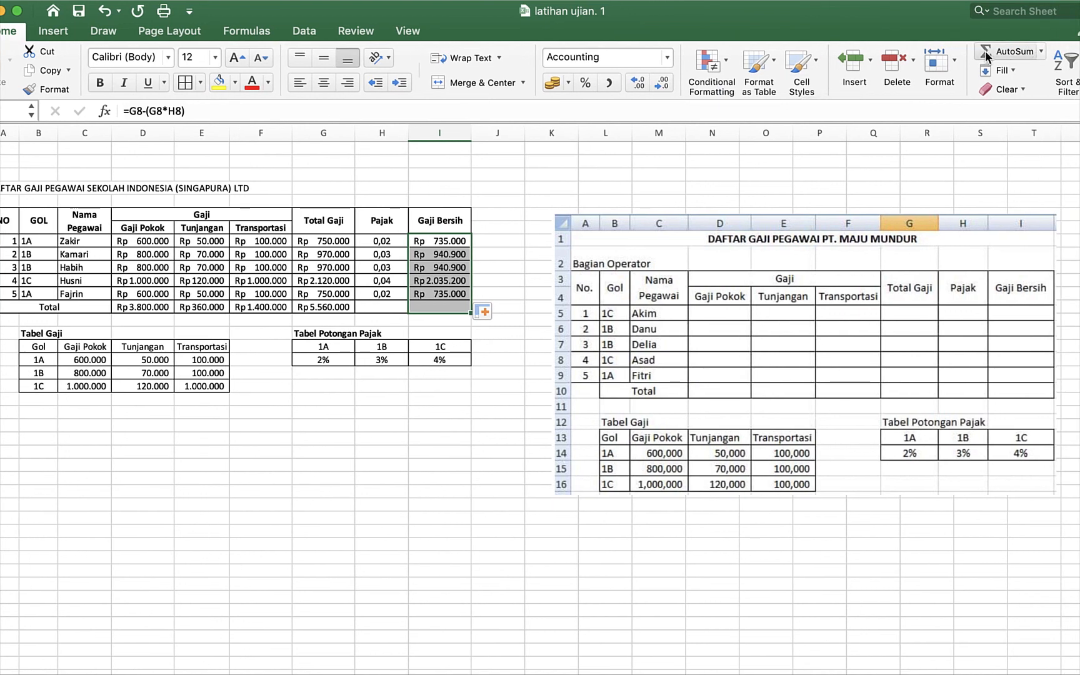
{"action": "left_click", "coordinate": [984, 51]}
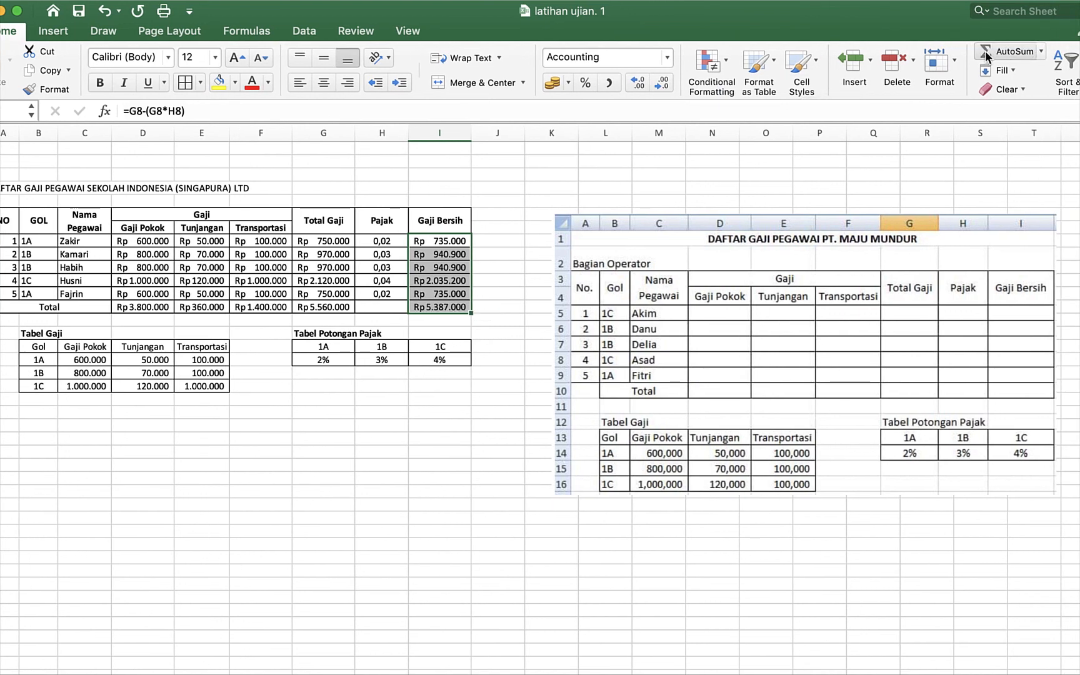
{"action": "left_click", "coordinate": [494, 339]}
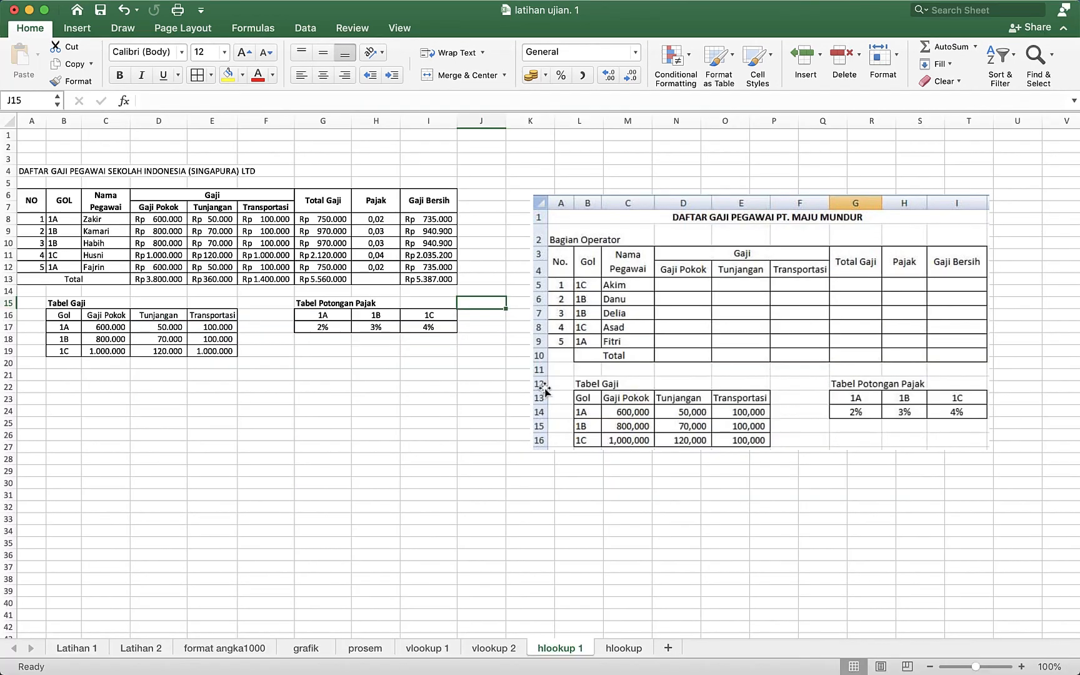
{"action": "mouse_move", "coordinate": [929, 670]}
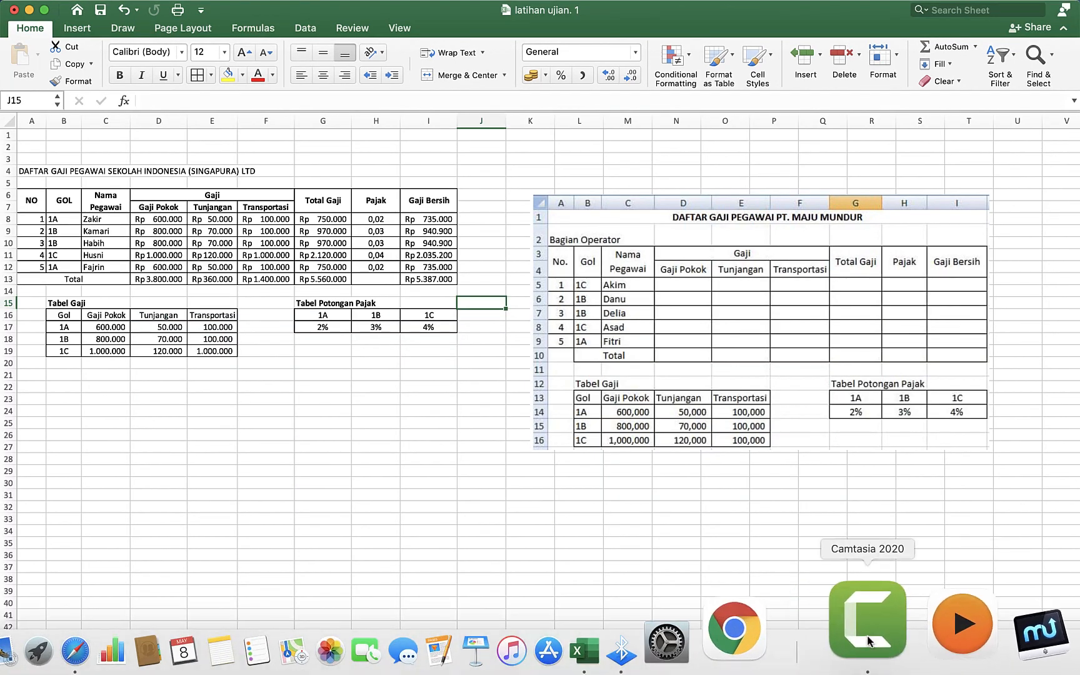